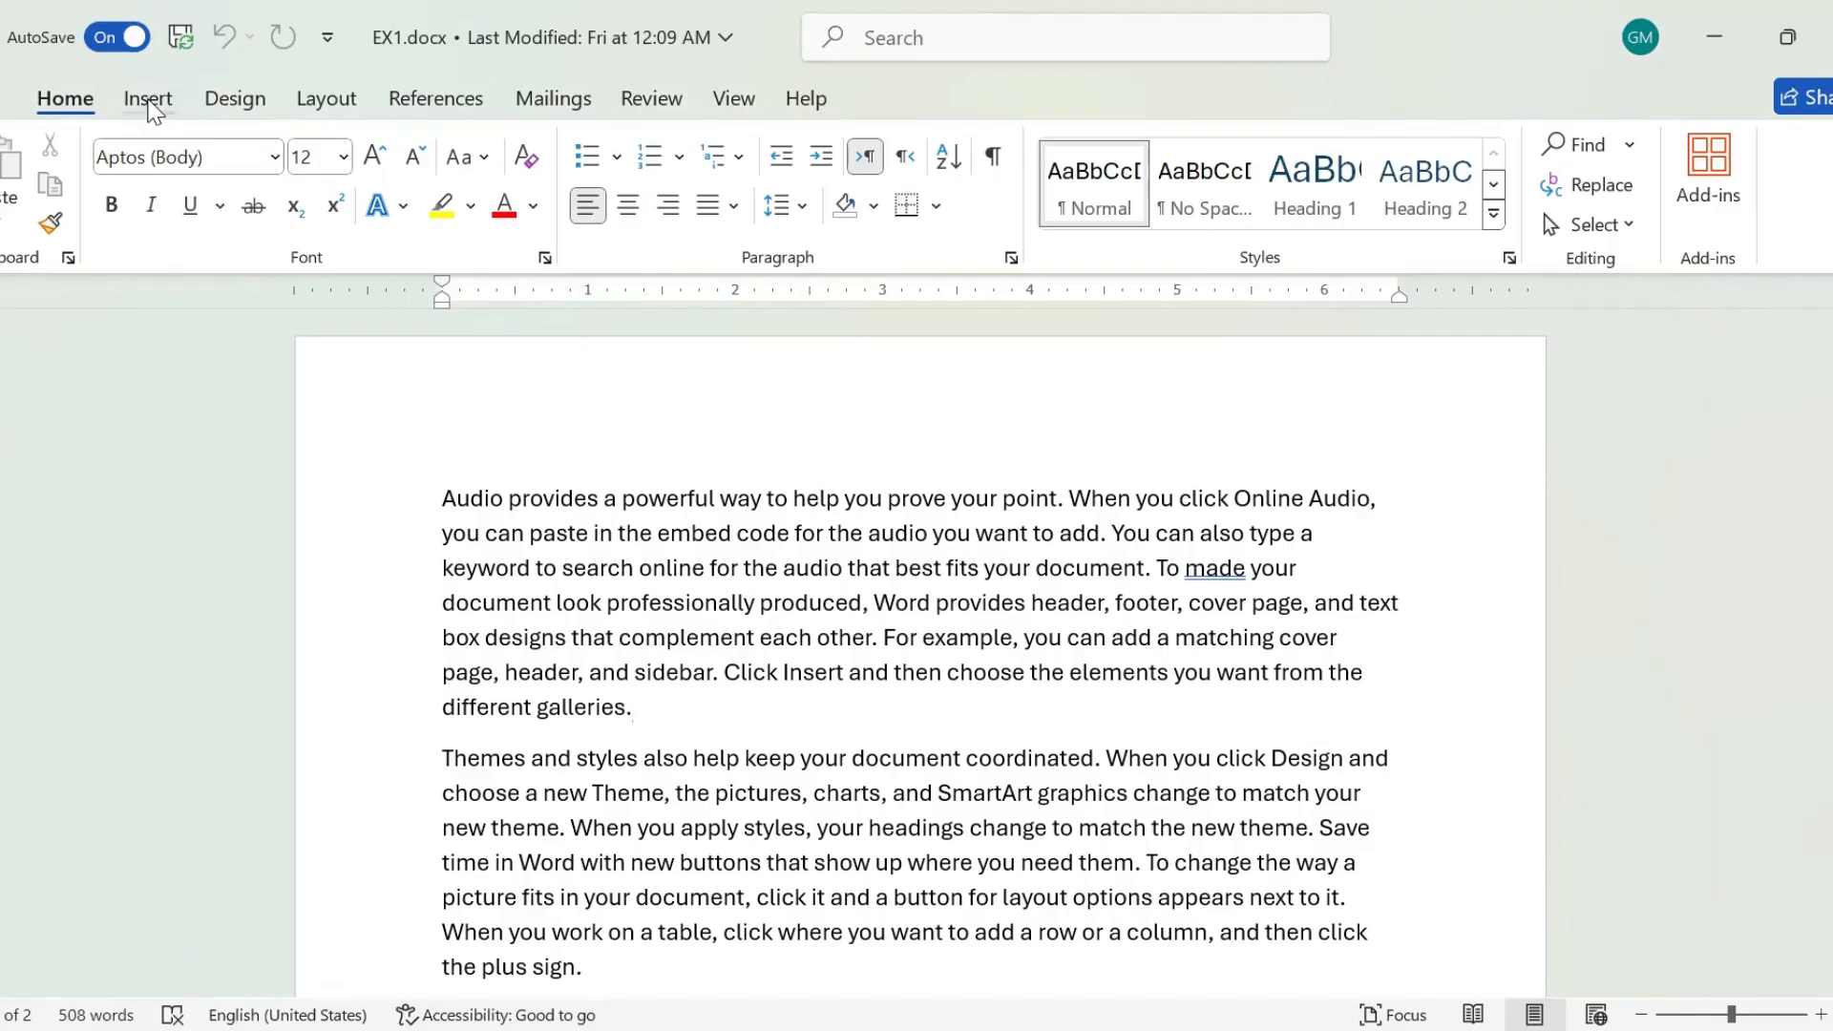
# Insert the picture flowers.jpg from this device at the end of the first paragraph and deselect it.
pyautogui.click(148, 99)
pyautogui.click(284, 208)
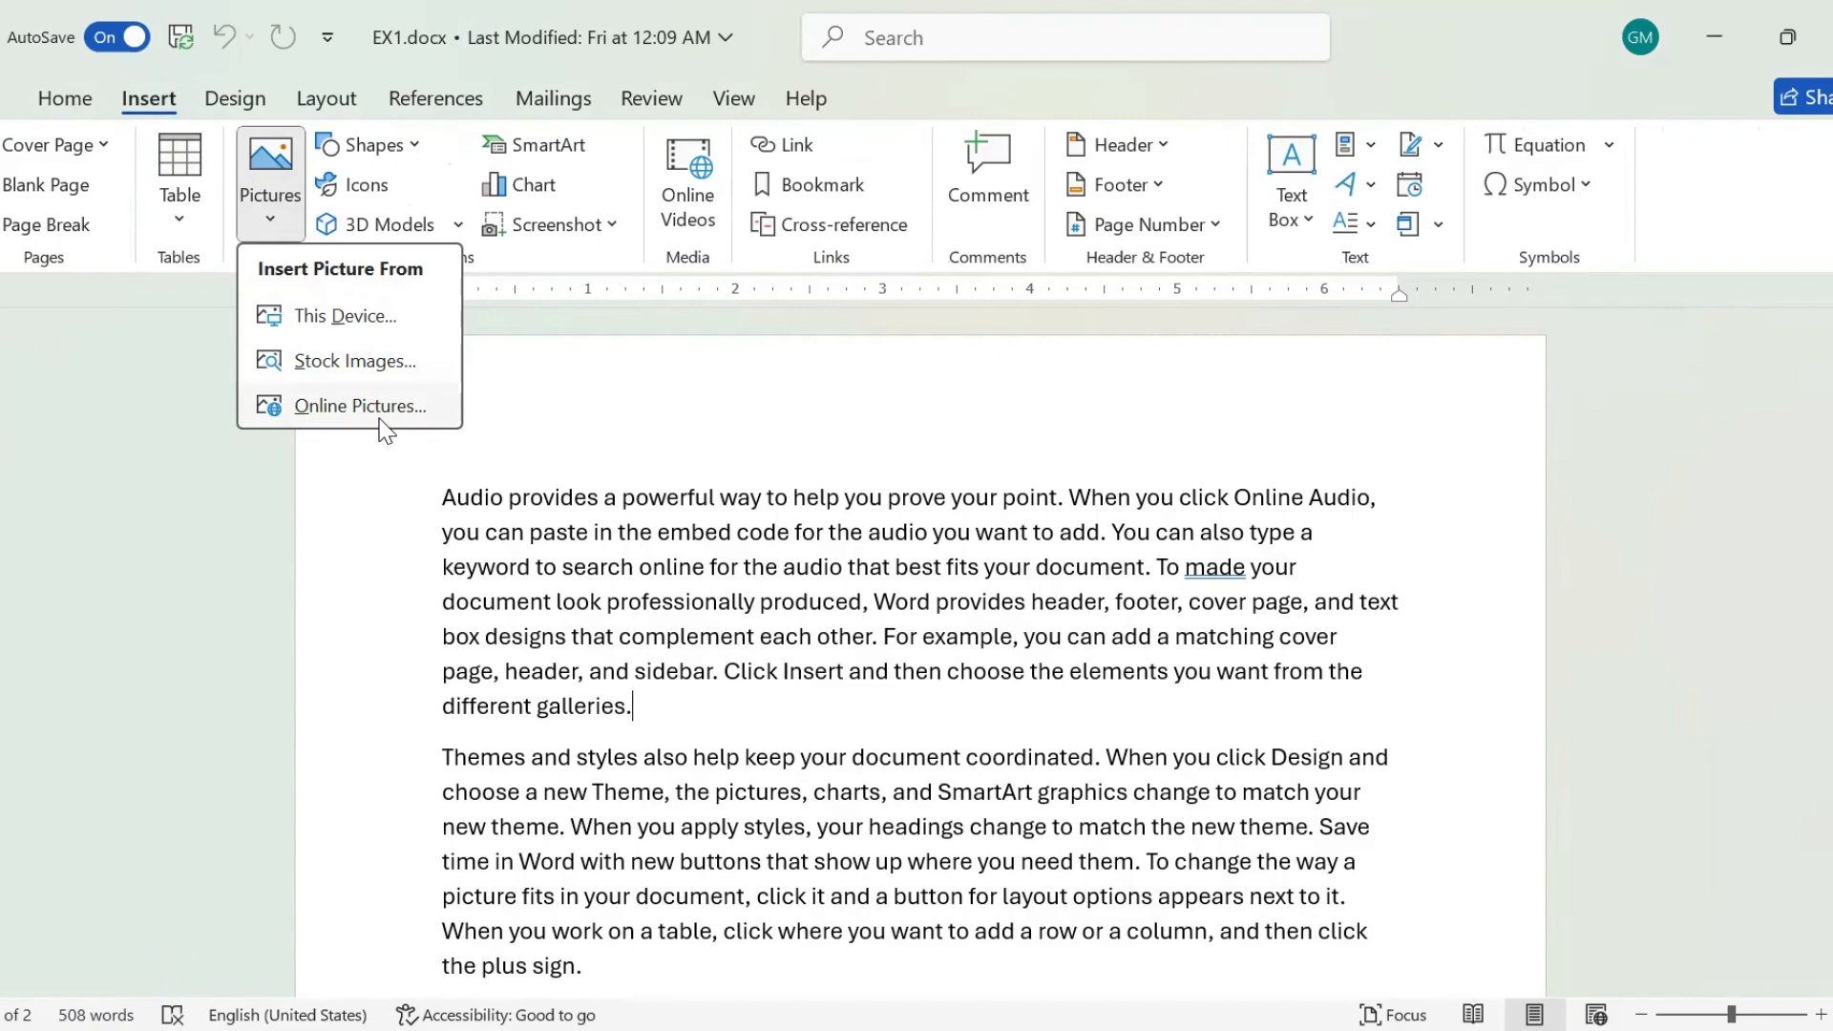
pyautogui.click(353, 319)
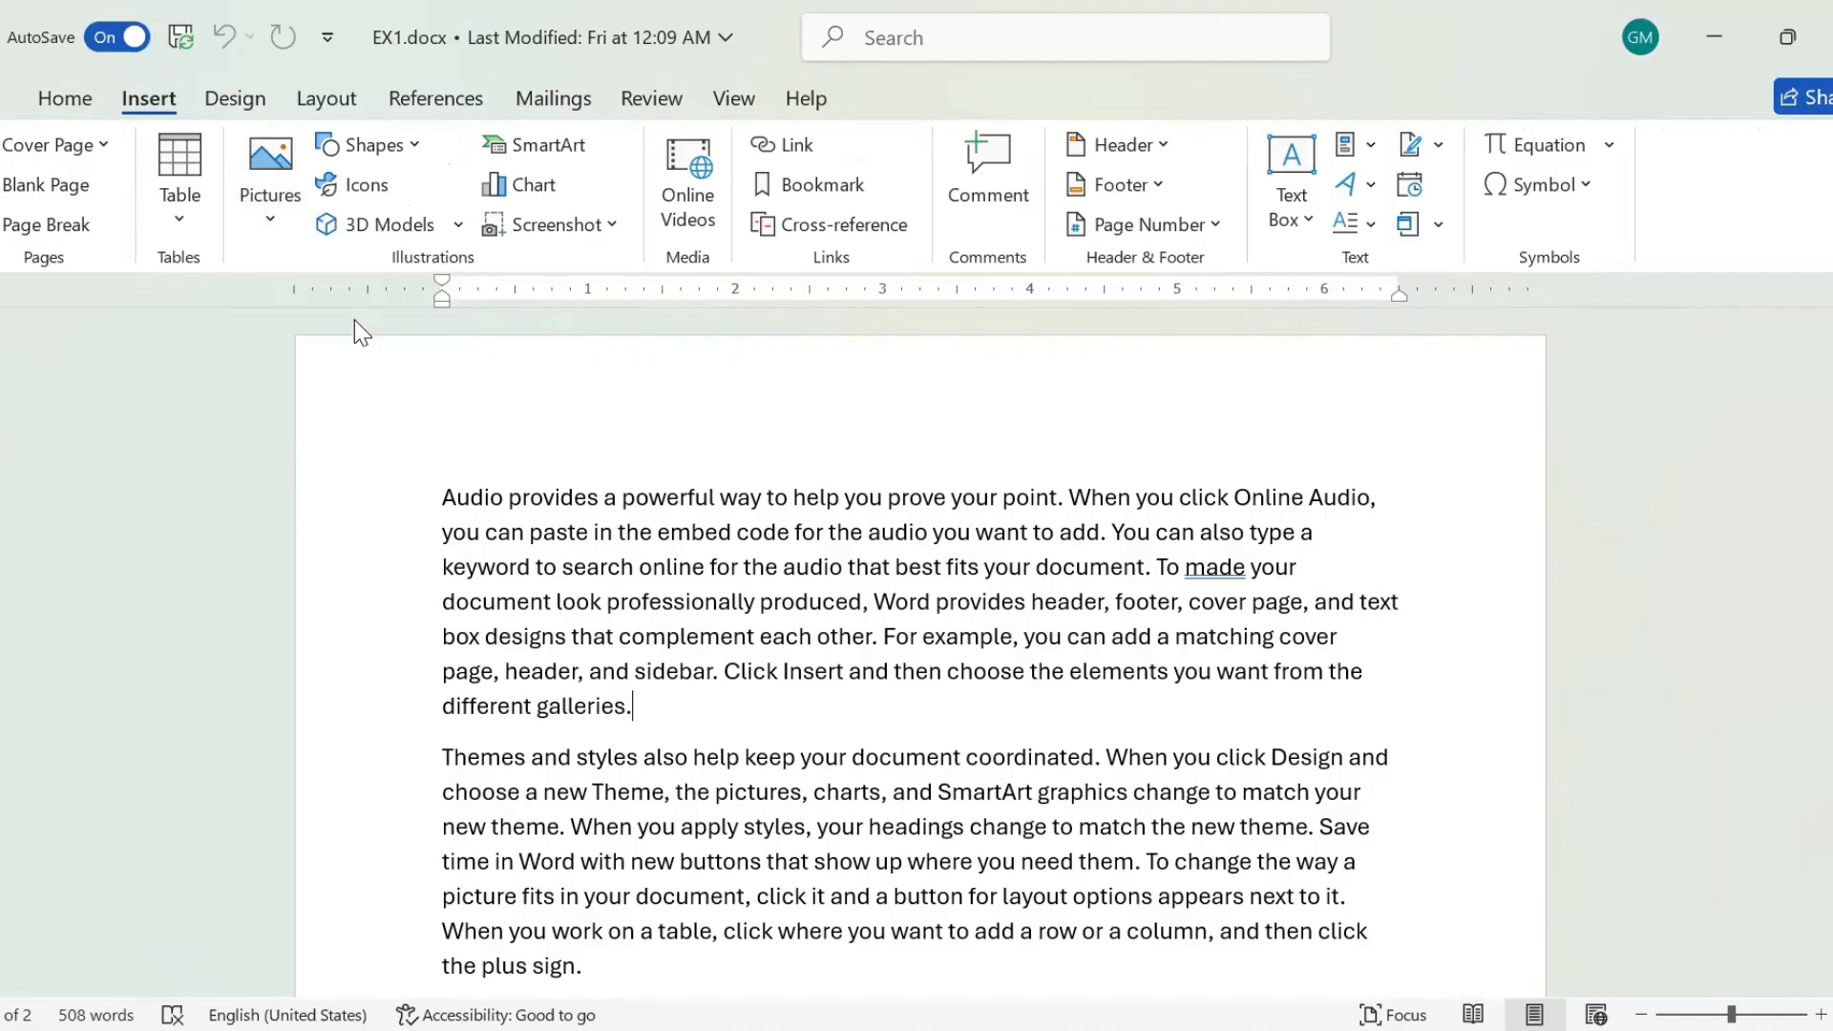
pyautogui.moveTo(897, 301); pyautogui.dragTo(902, 393)
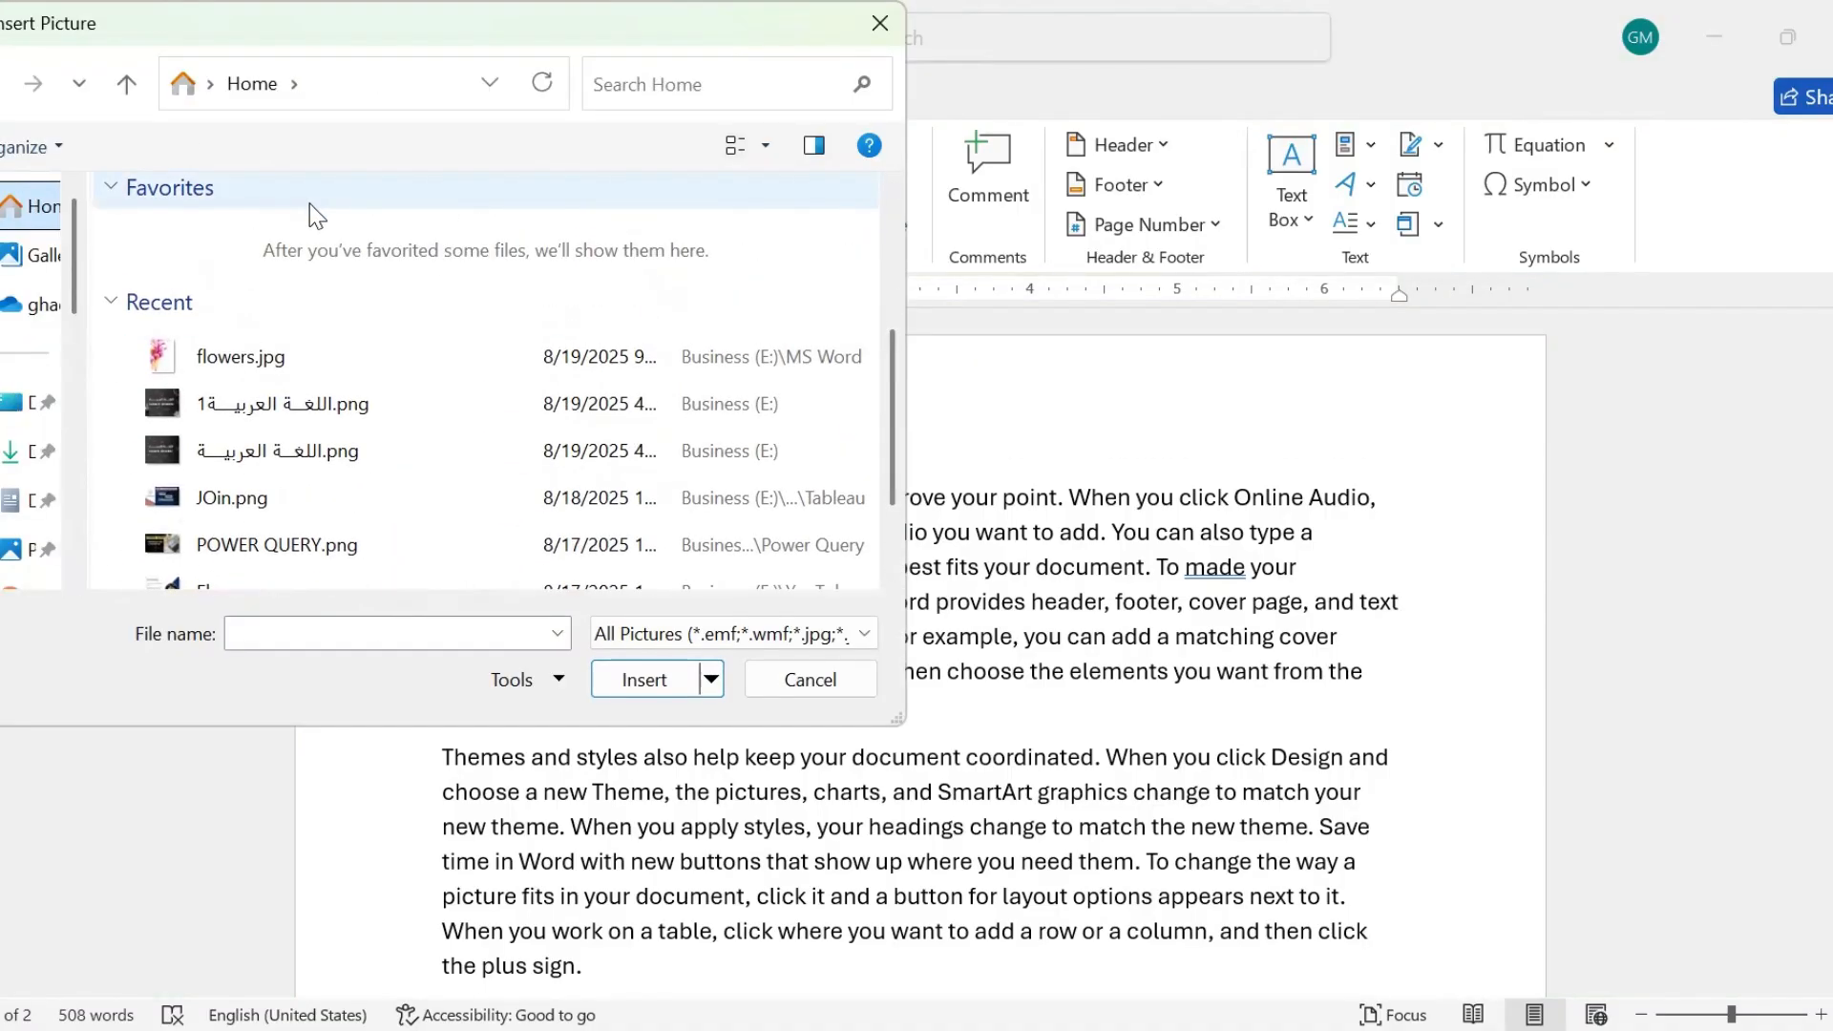
pyautogui.click(273, 350)
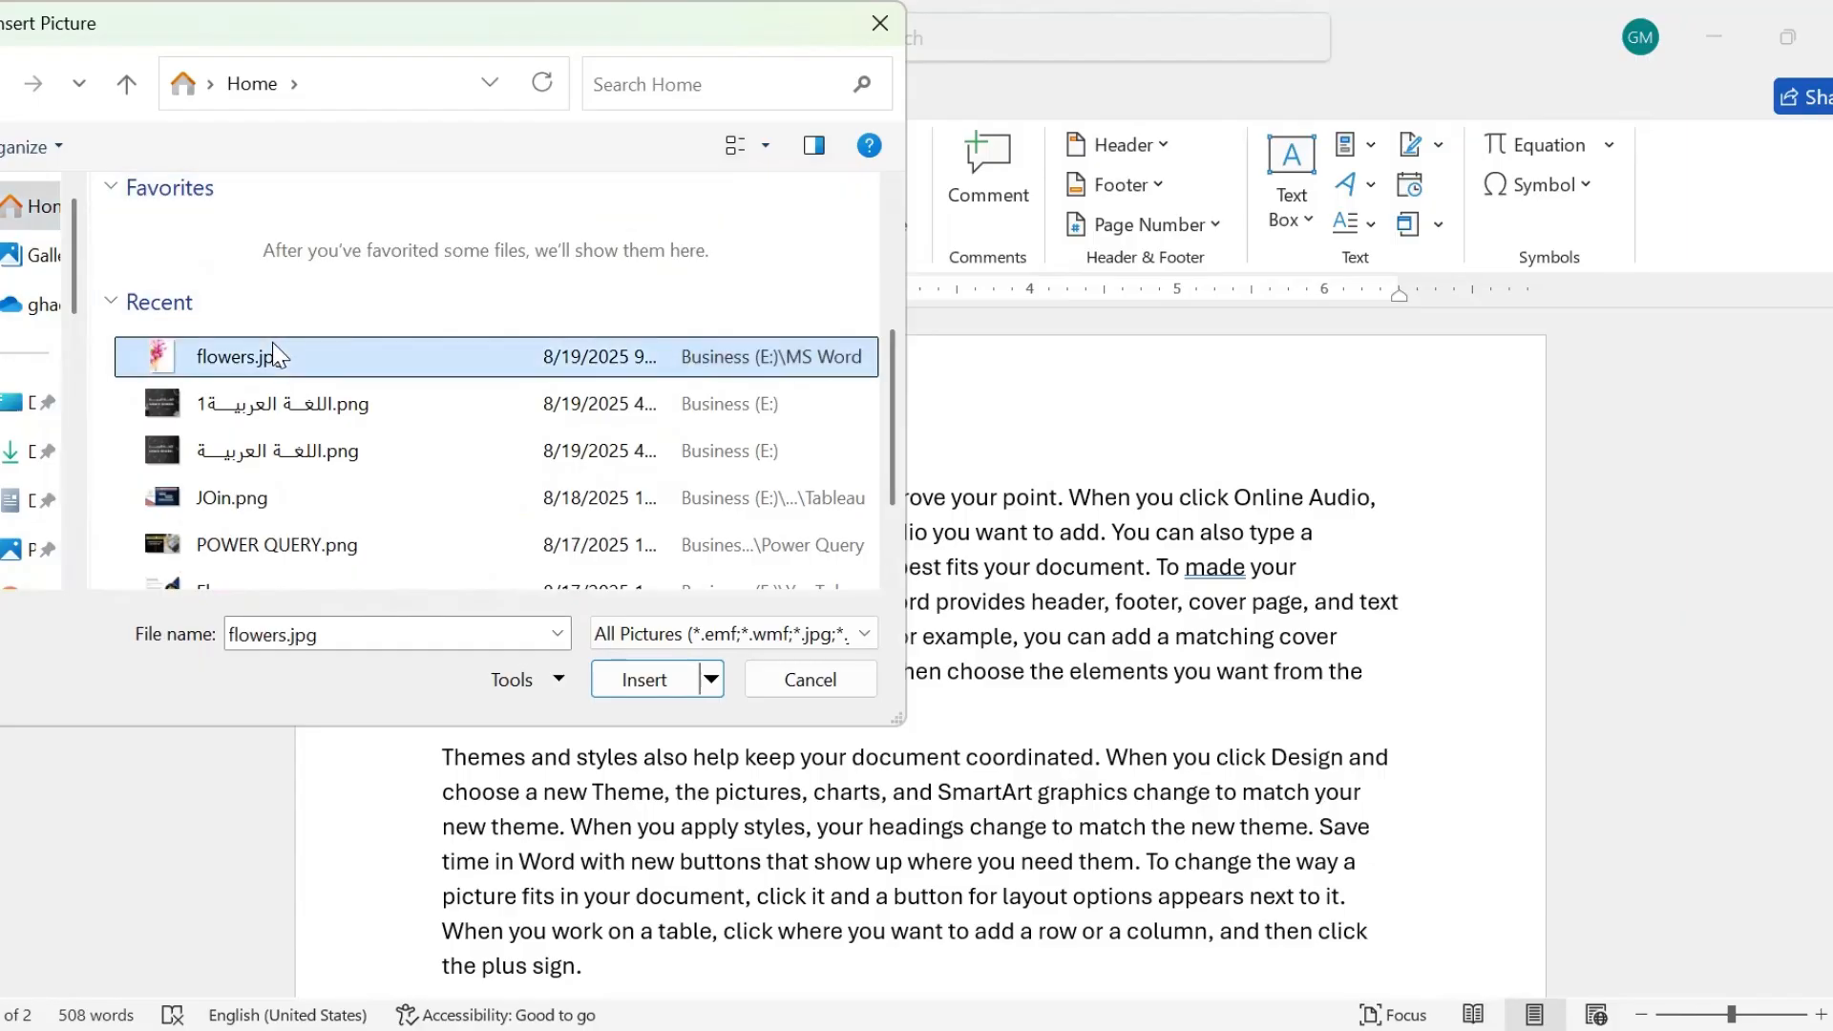
pyautogui.click(615, 675)
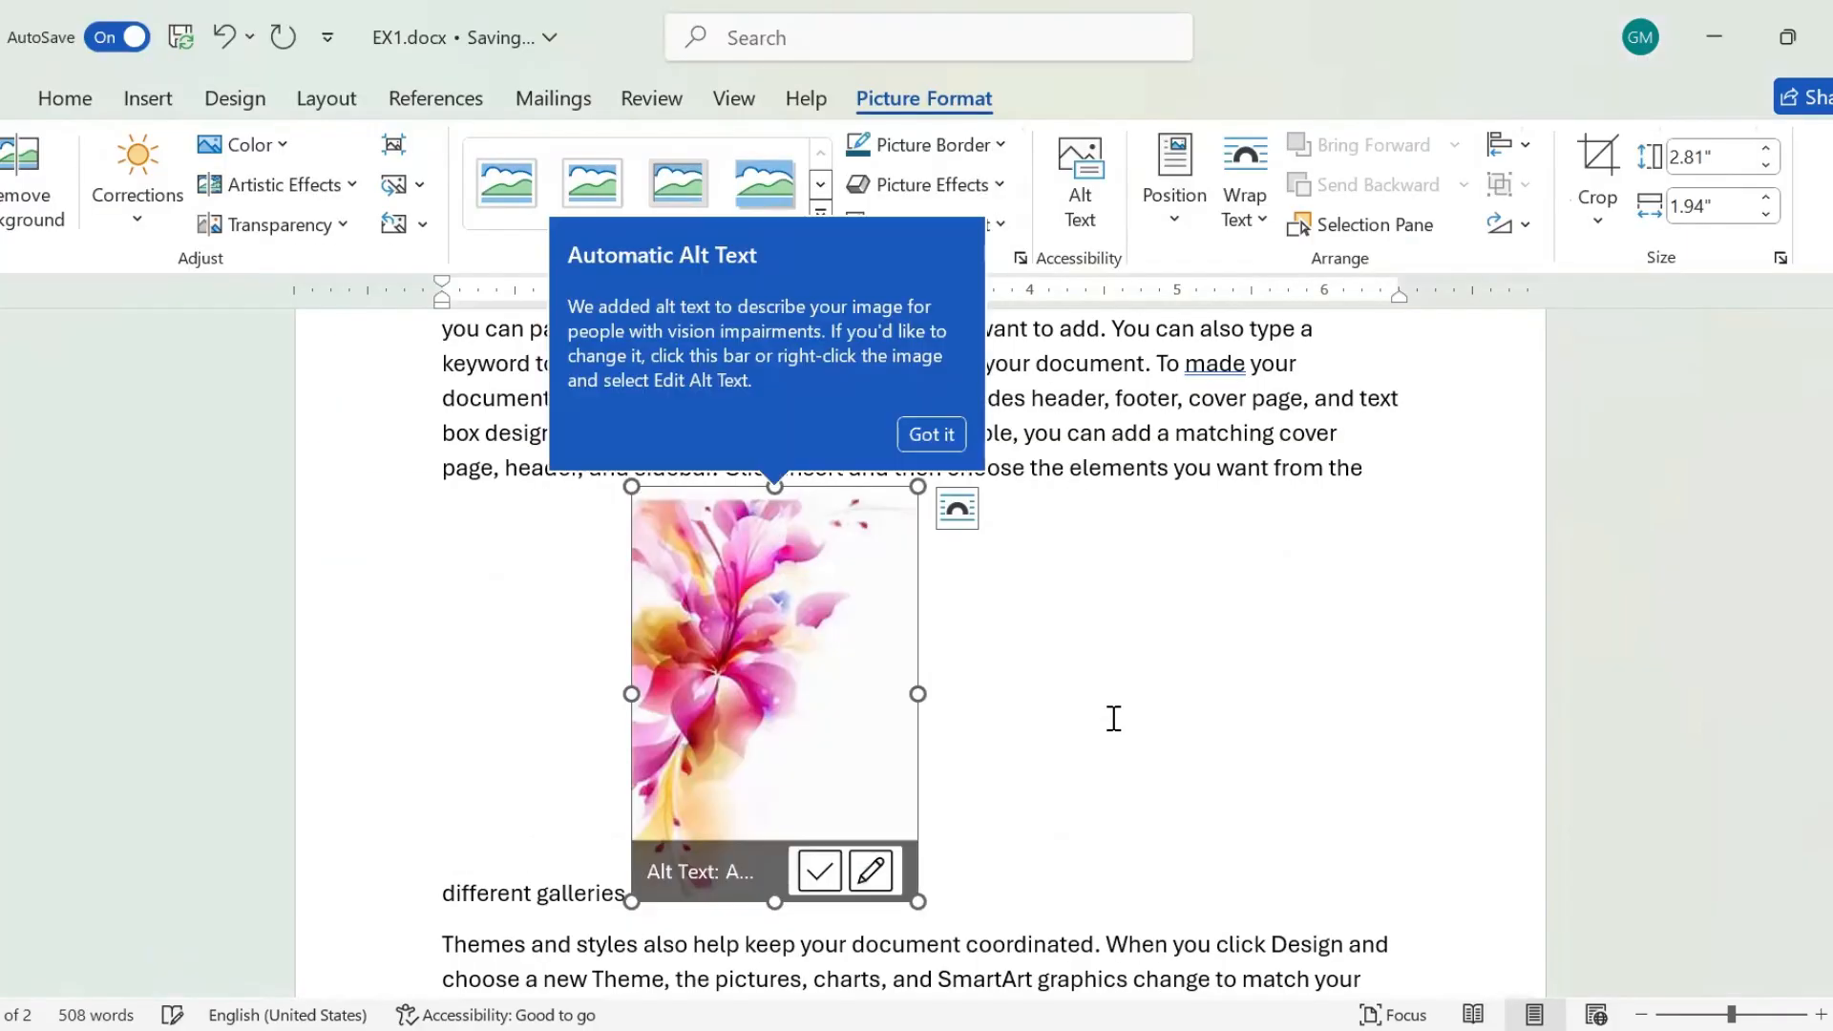
pyautogui.click(1109, 718)
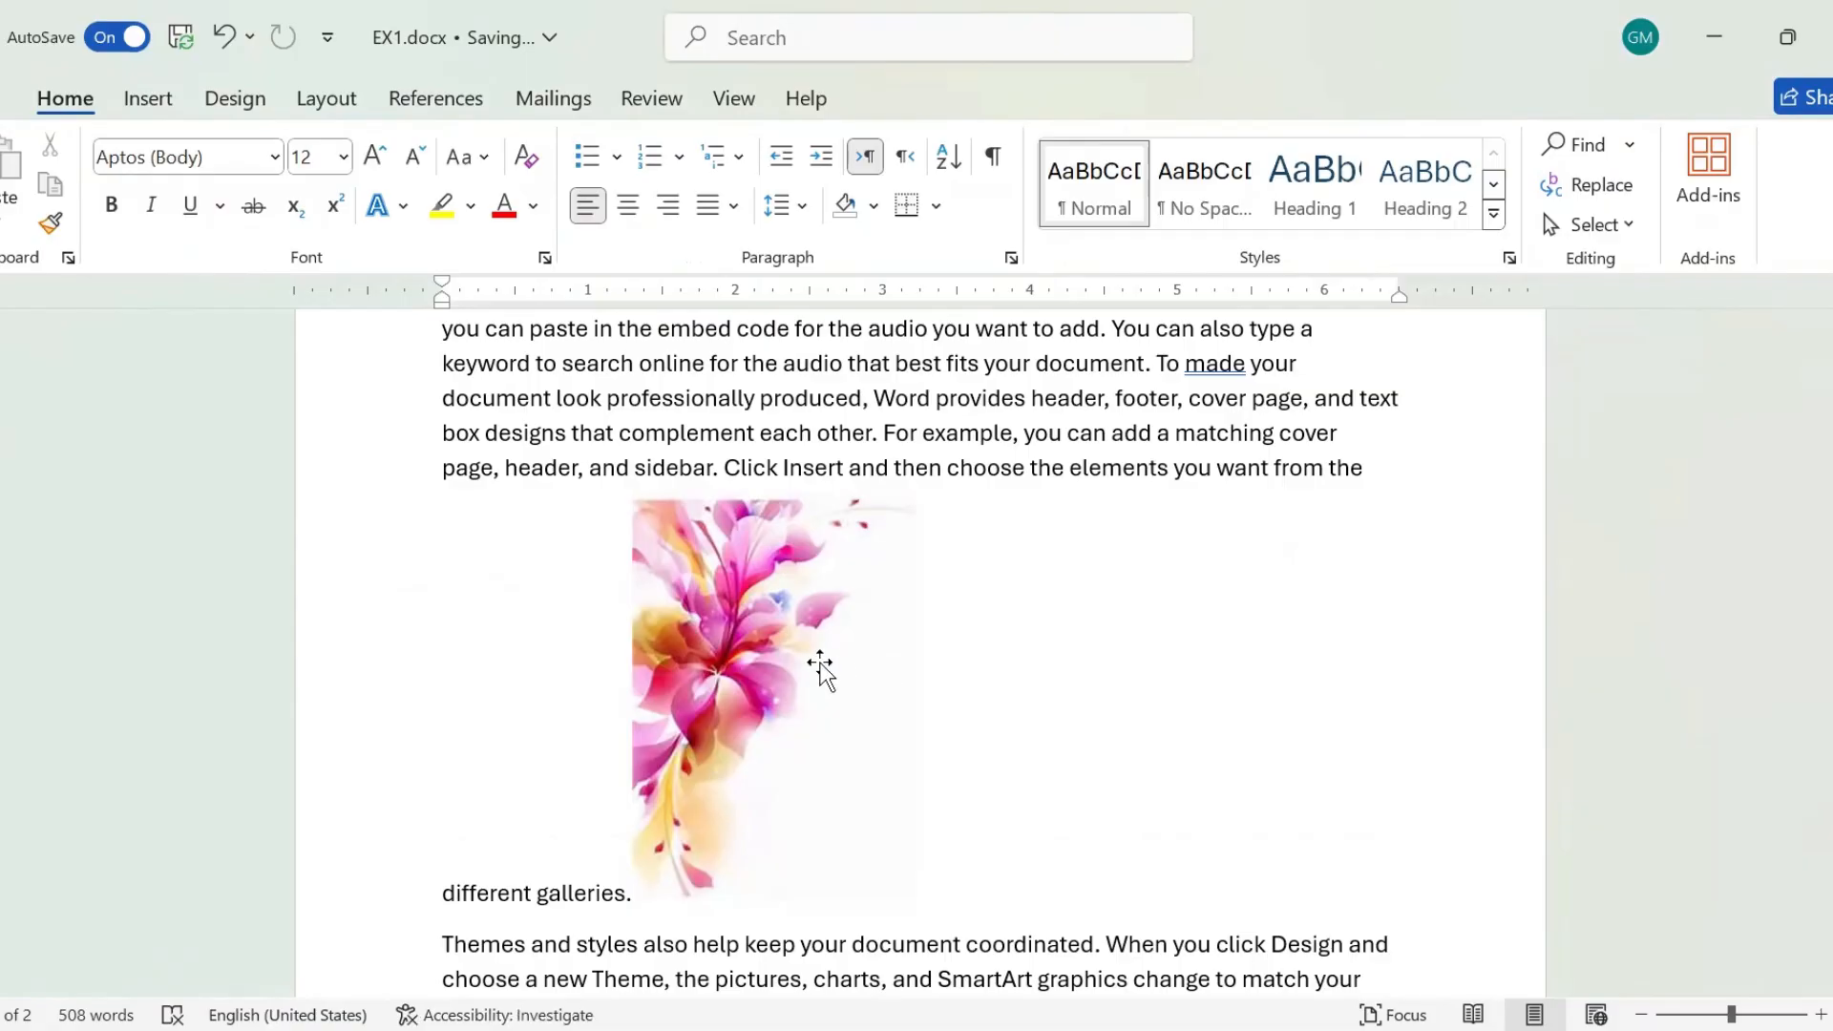
# Resize the flower picture to about 2.71" high by 2.64" wide and give it the soft-edged oval picture style.
pyautogui.click(820, 666)
pyautogui.moveTo(911, 696); pyautogui.dragTo(1036, 696)
pyautogui.moveTo(1029, 489); pyautogui.dragTo(1020, 611)
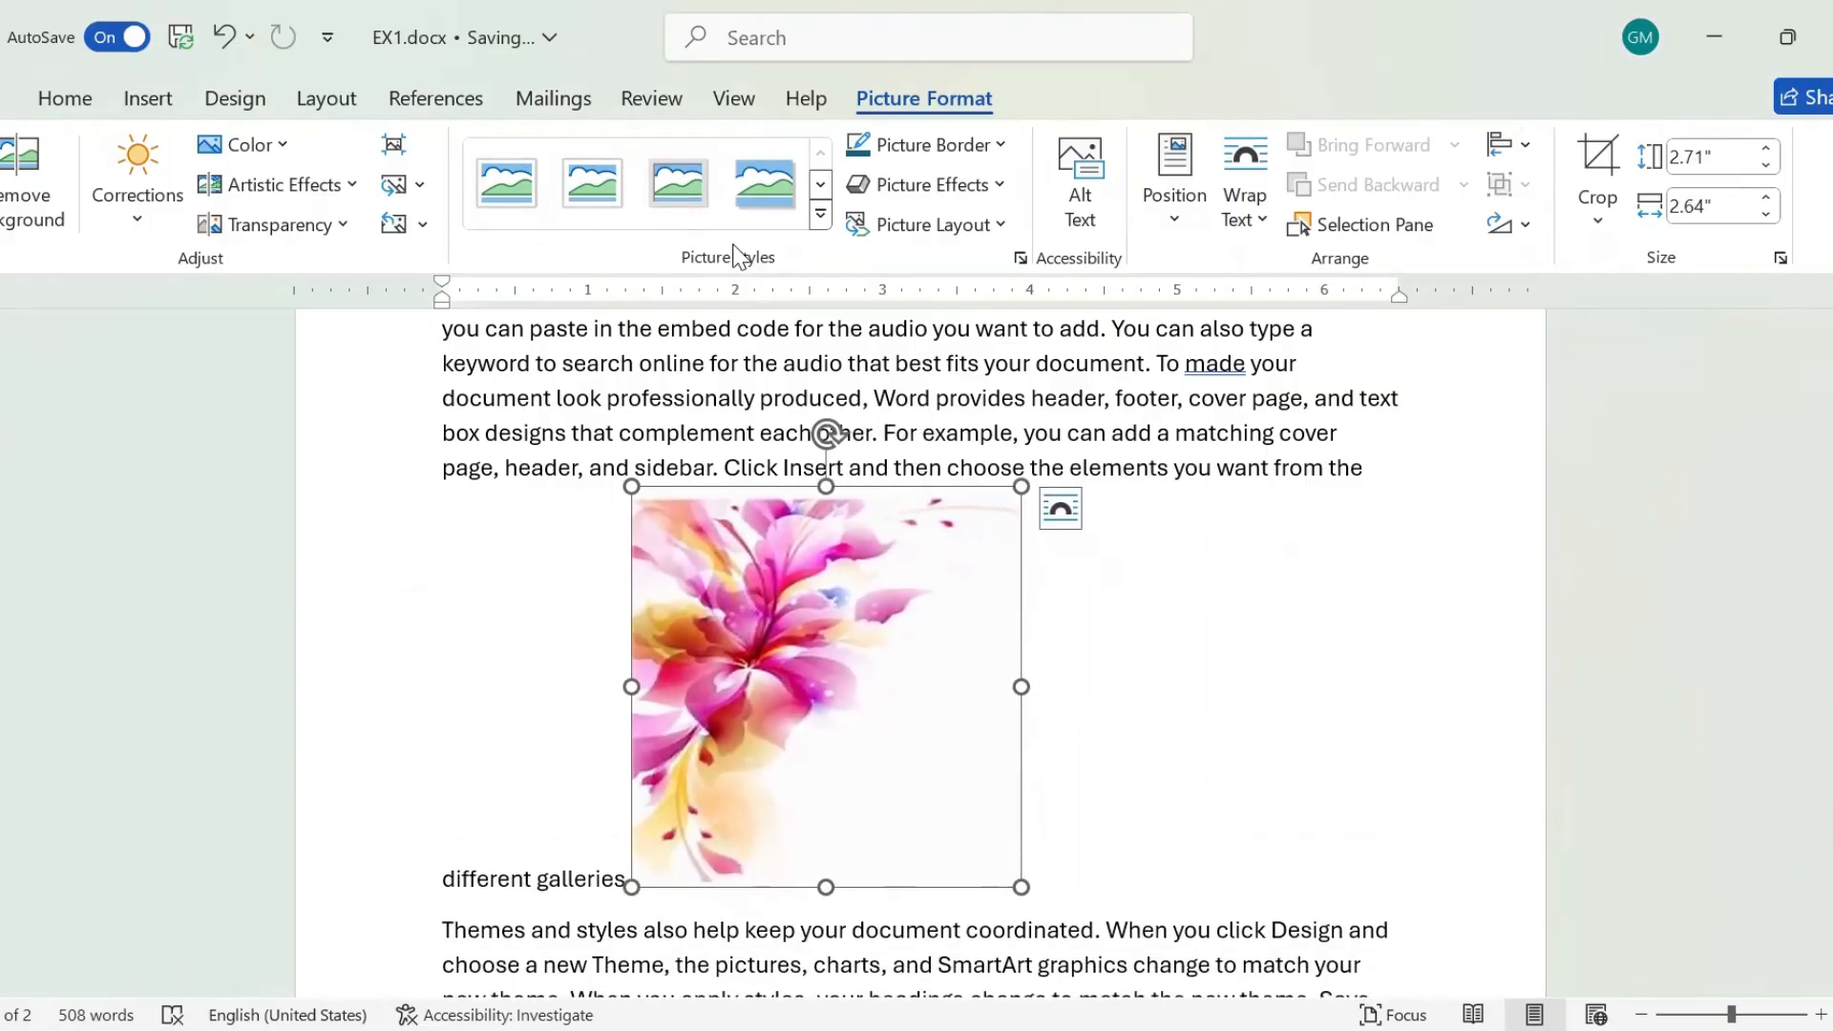
pyautogui.click(821, 218)
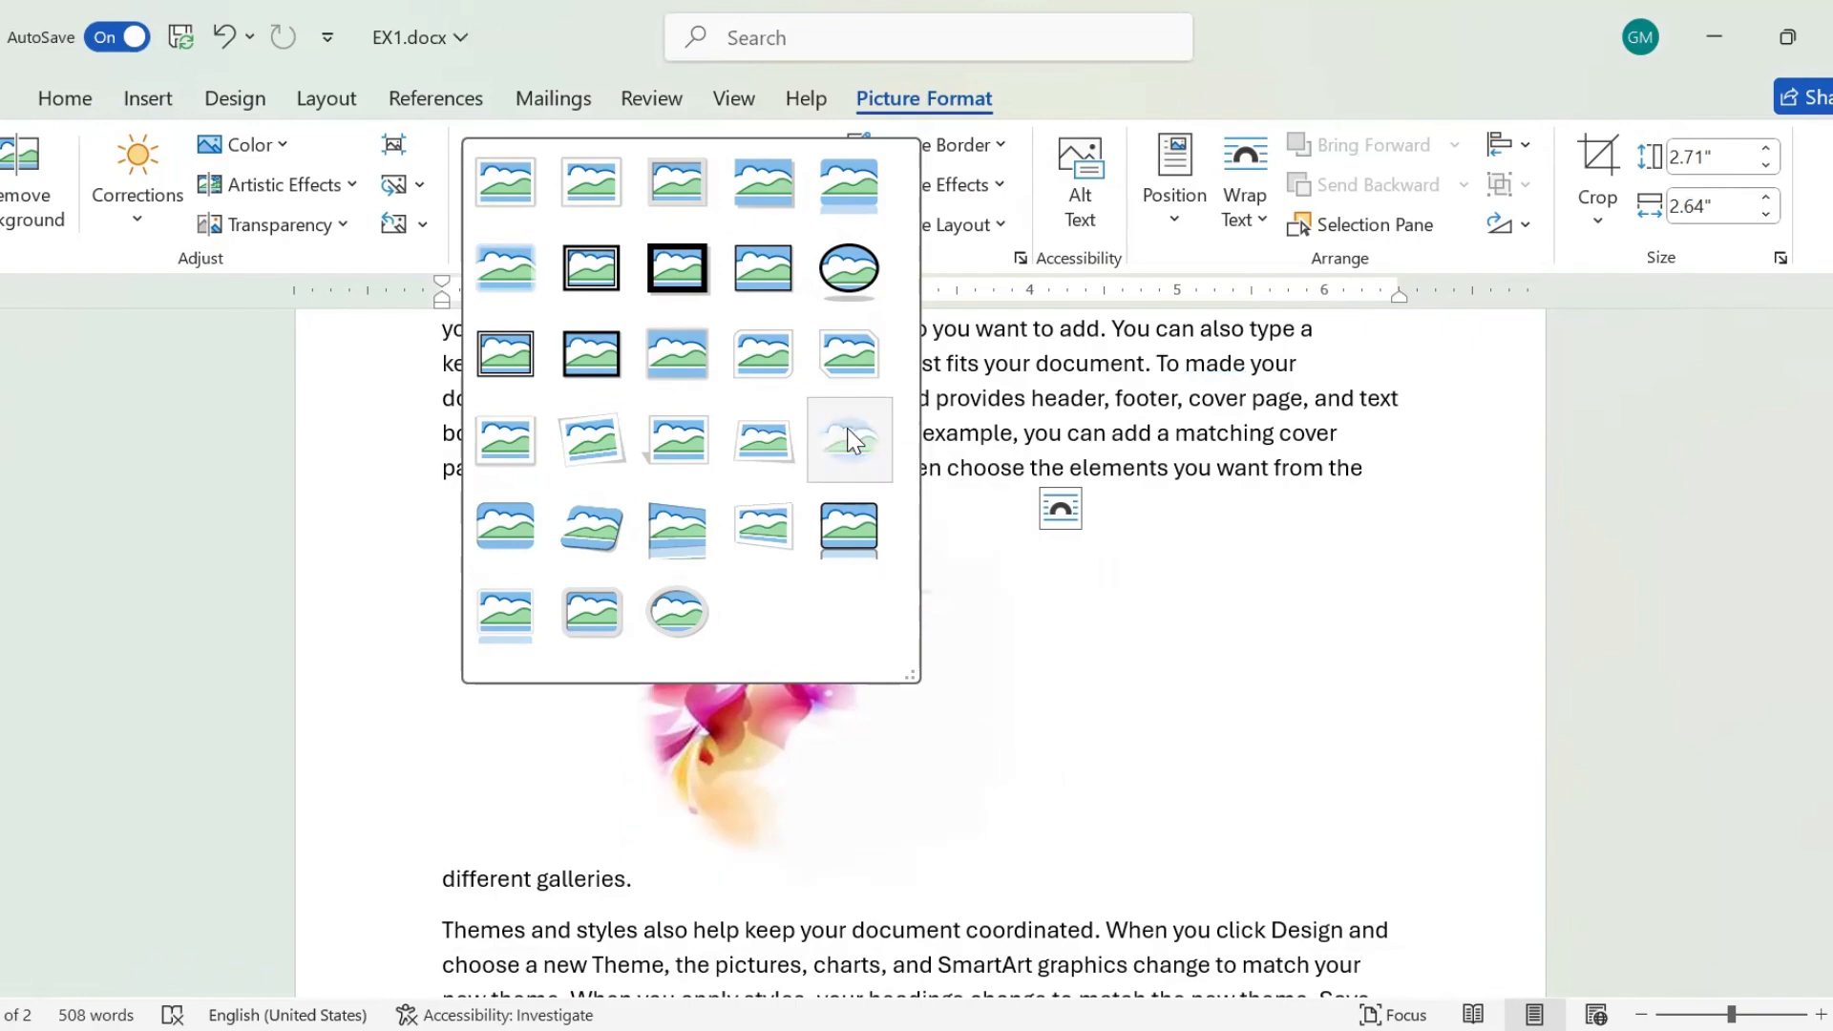
pyautogui.click(851, 441)
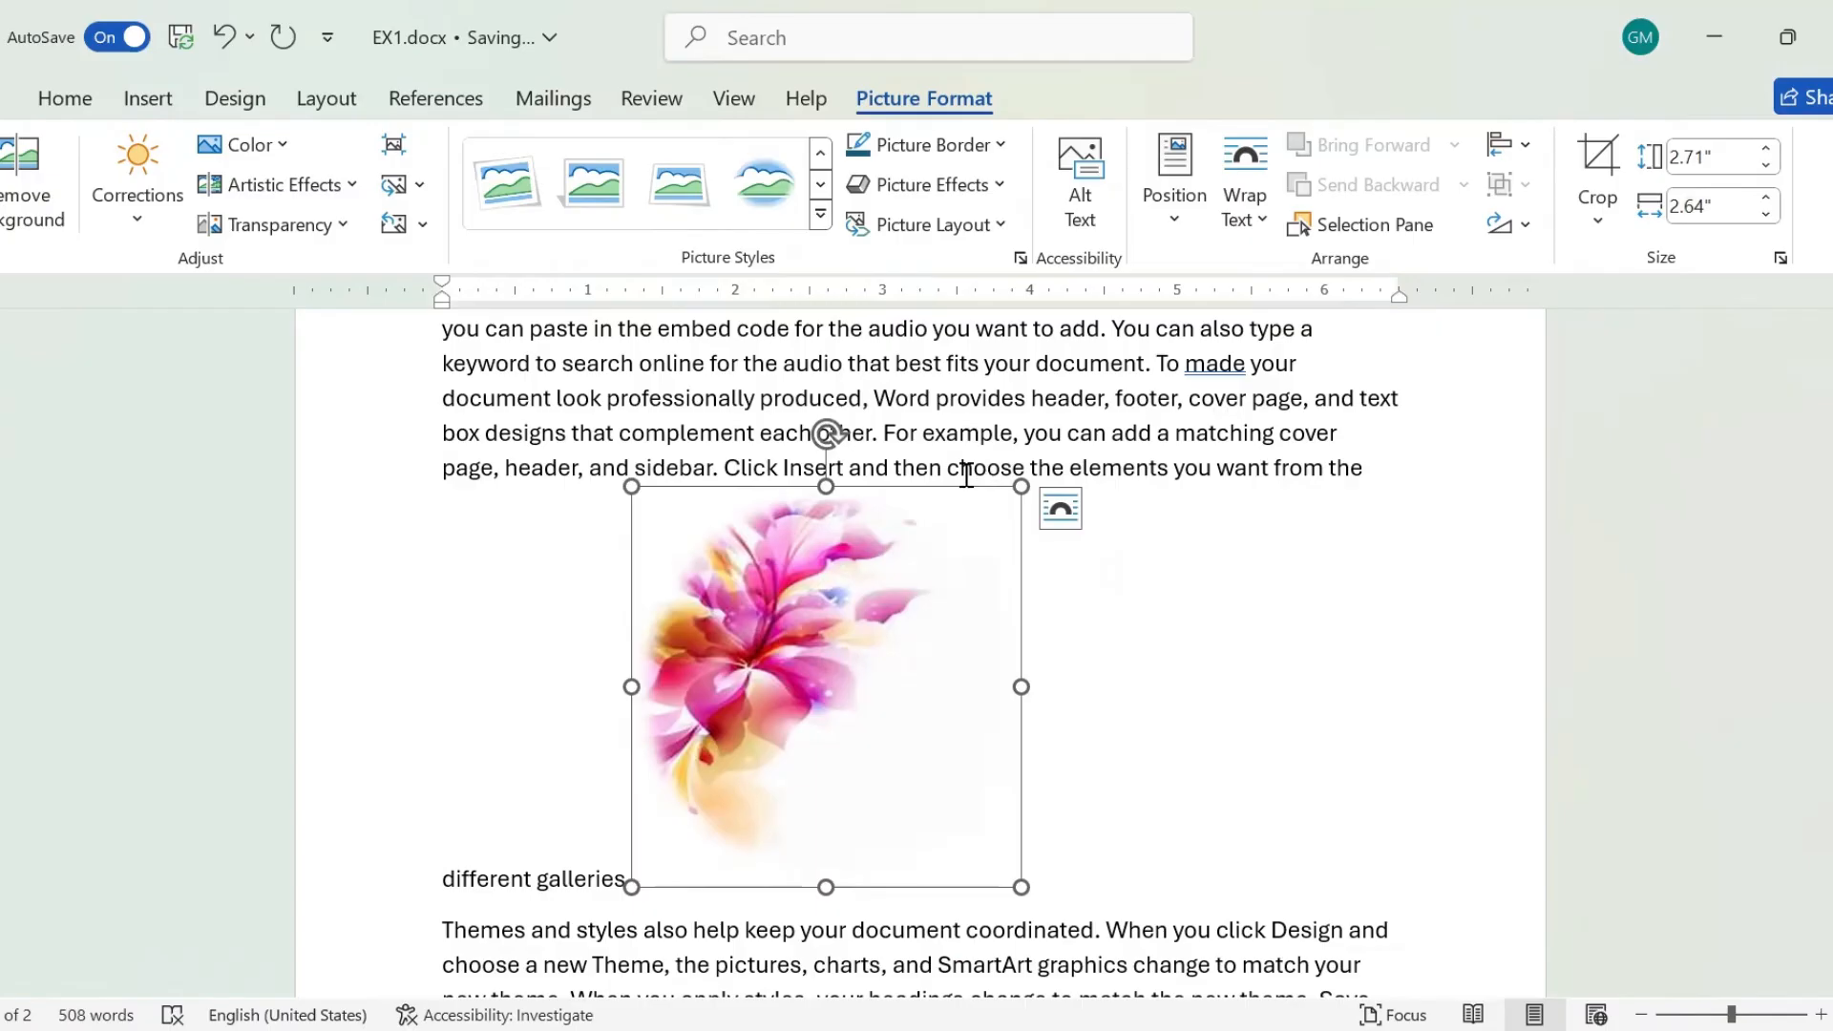
# Try the white perspective picture style with a dark green border on the flower picture, and return to the soft-edged oval style.
pyautogui.click(999, 145)
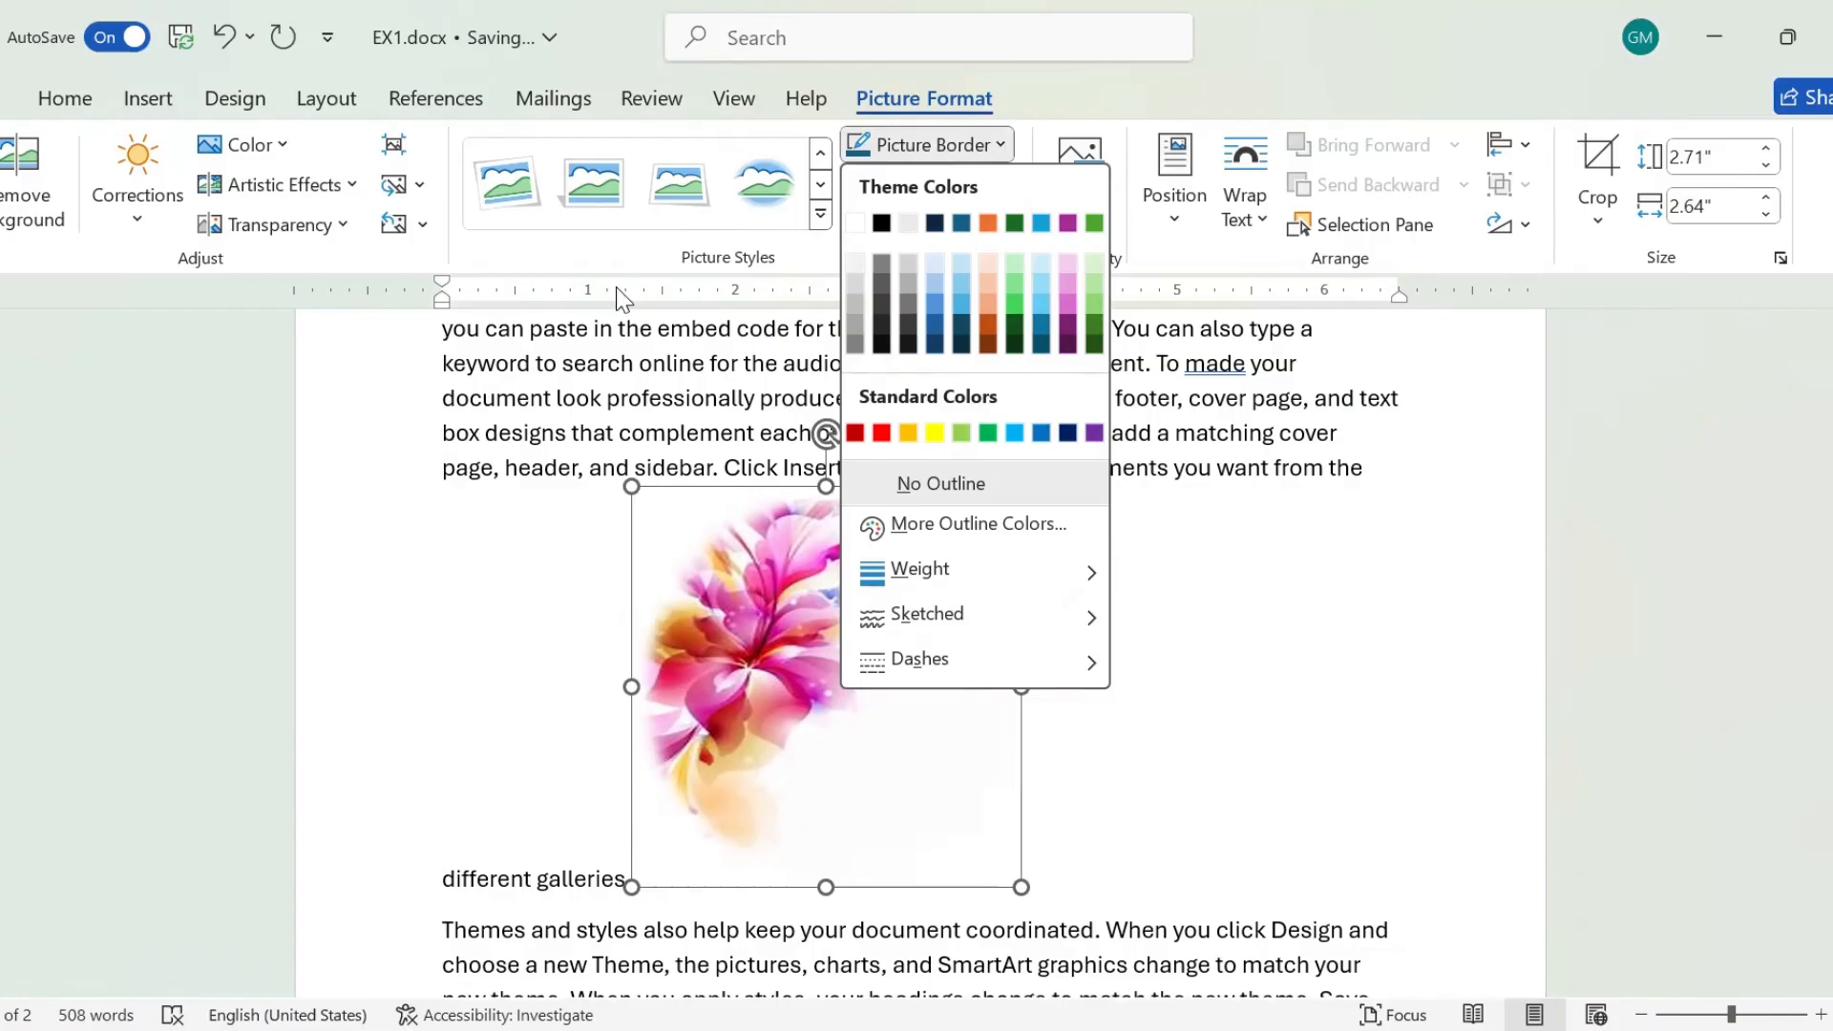
pyautogui.click(655, 205)
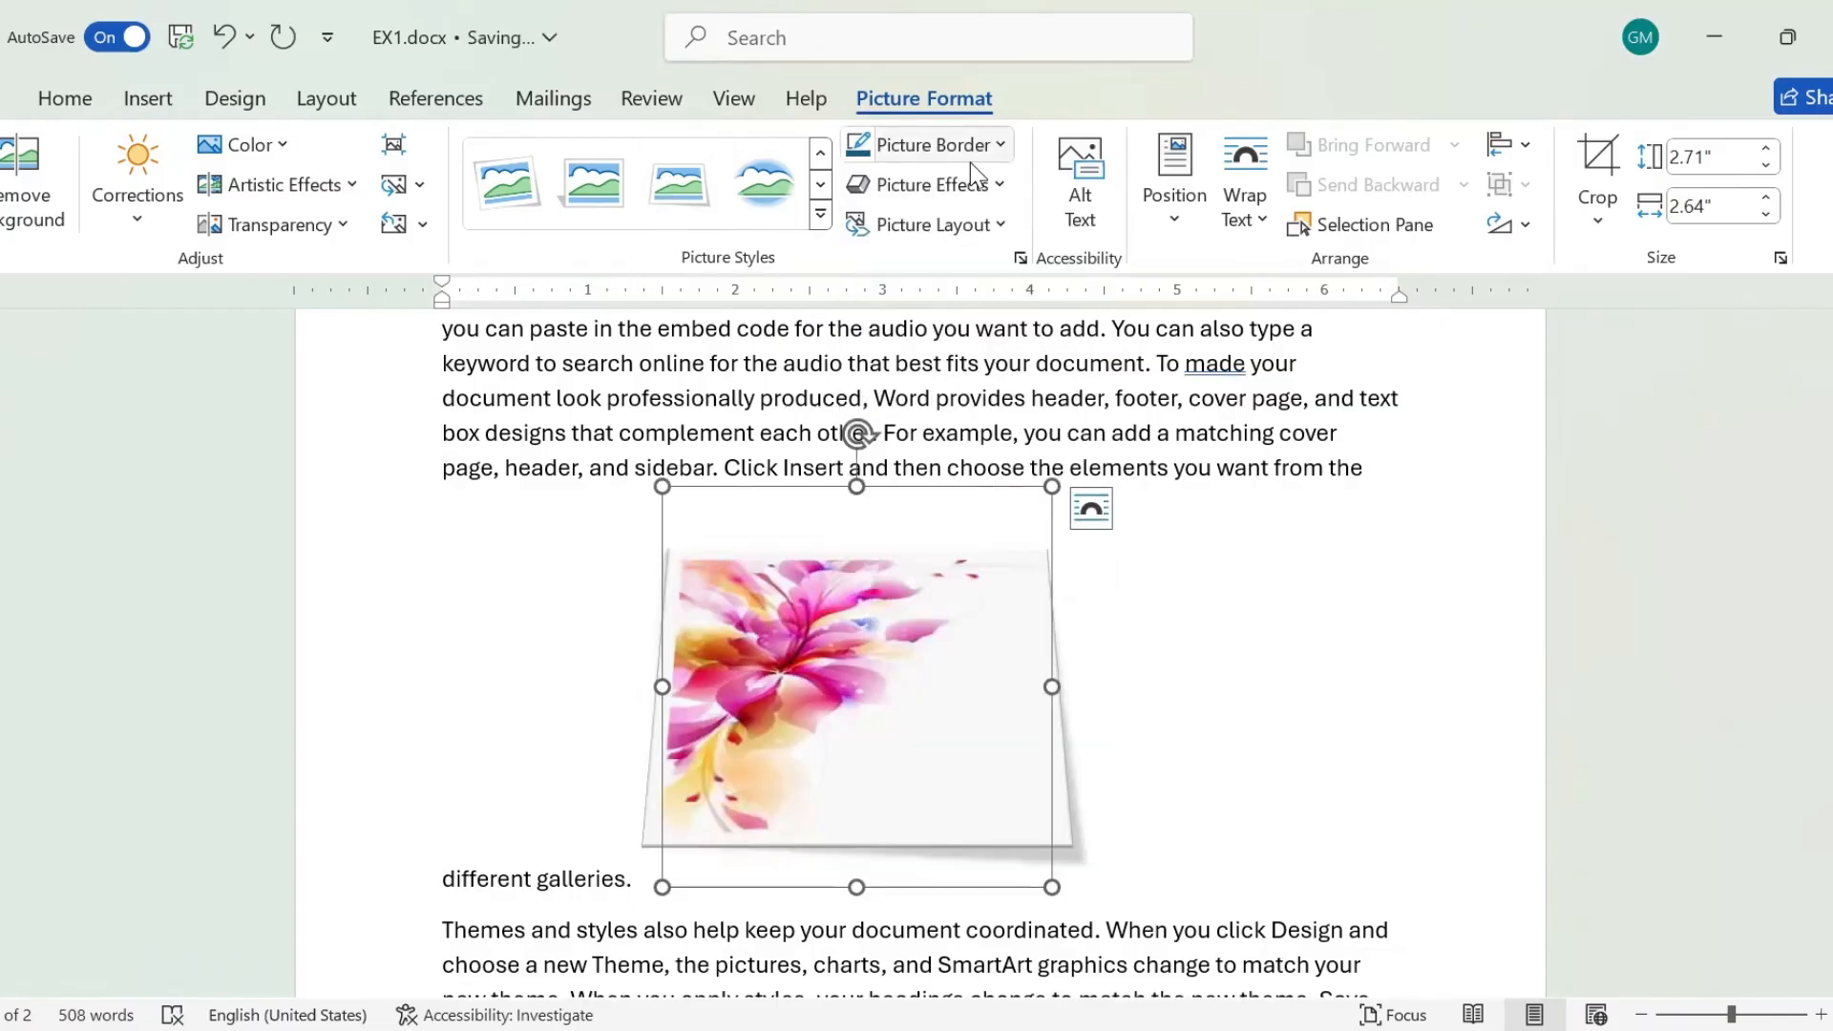
pyautogui.click(991, 147)
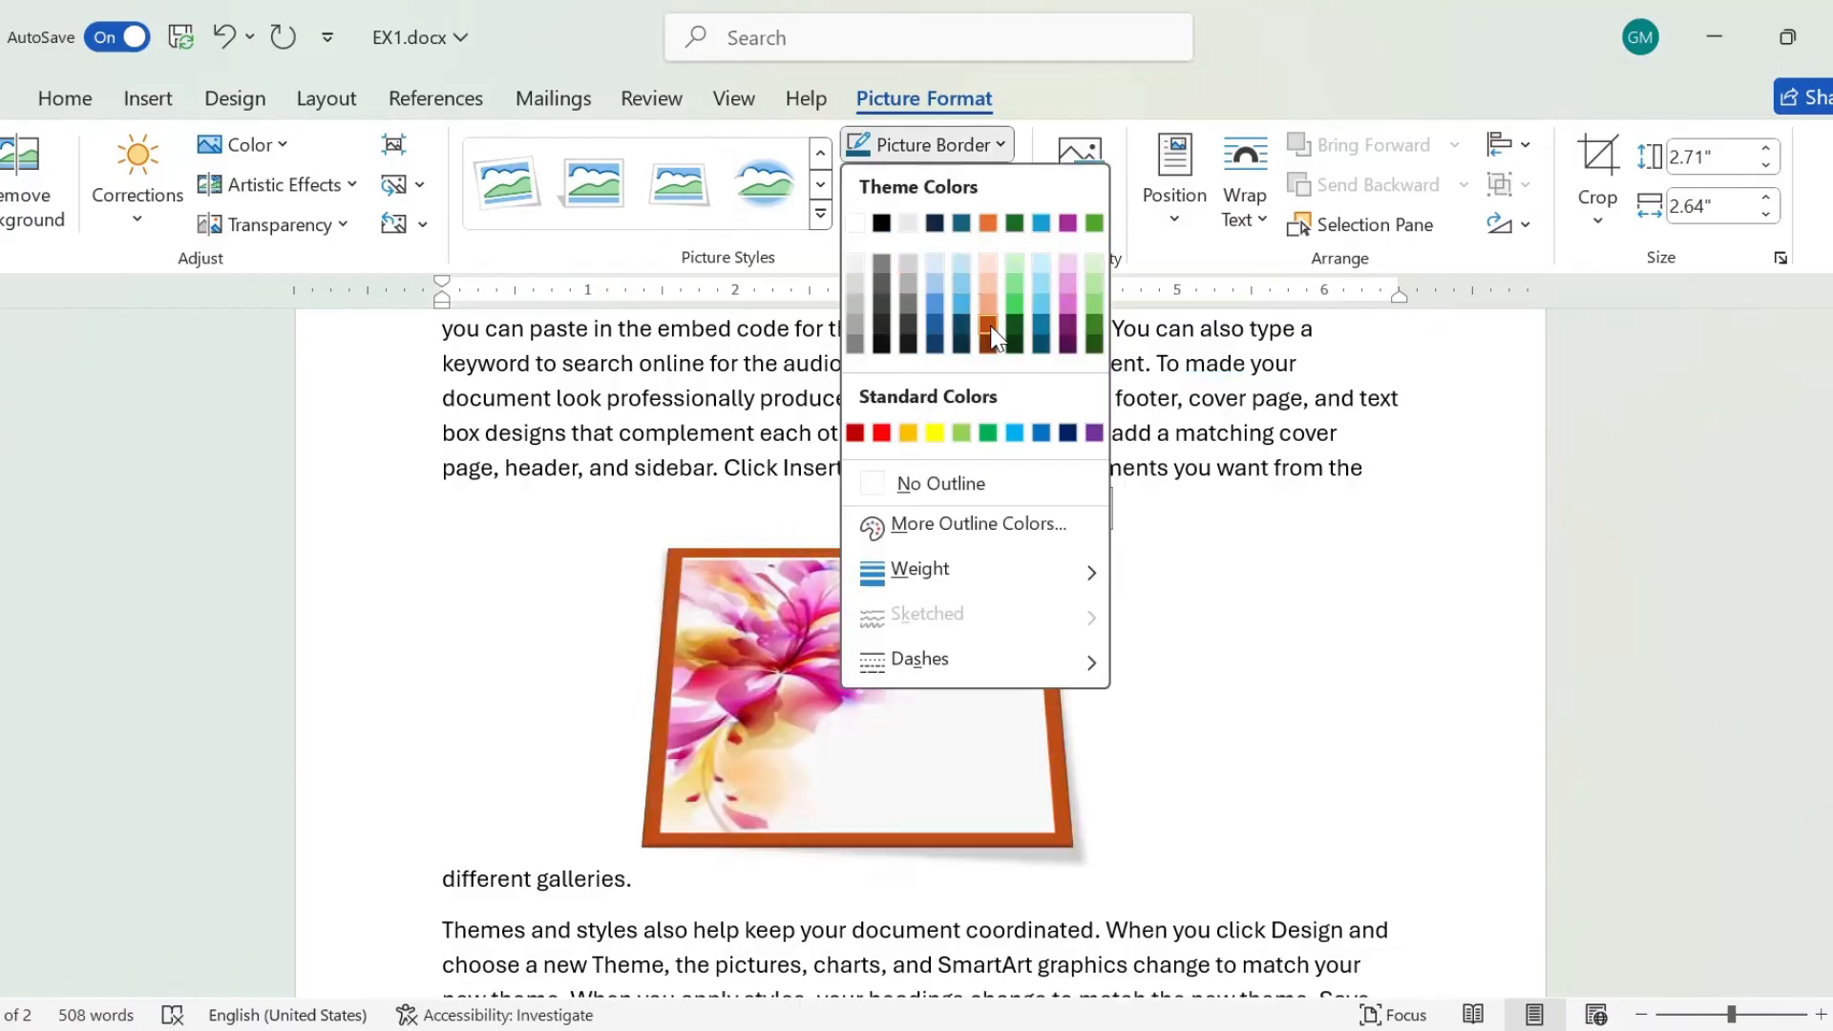
pyautogui.click(1015, 327)
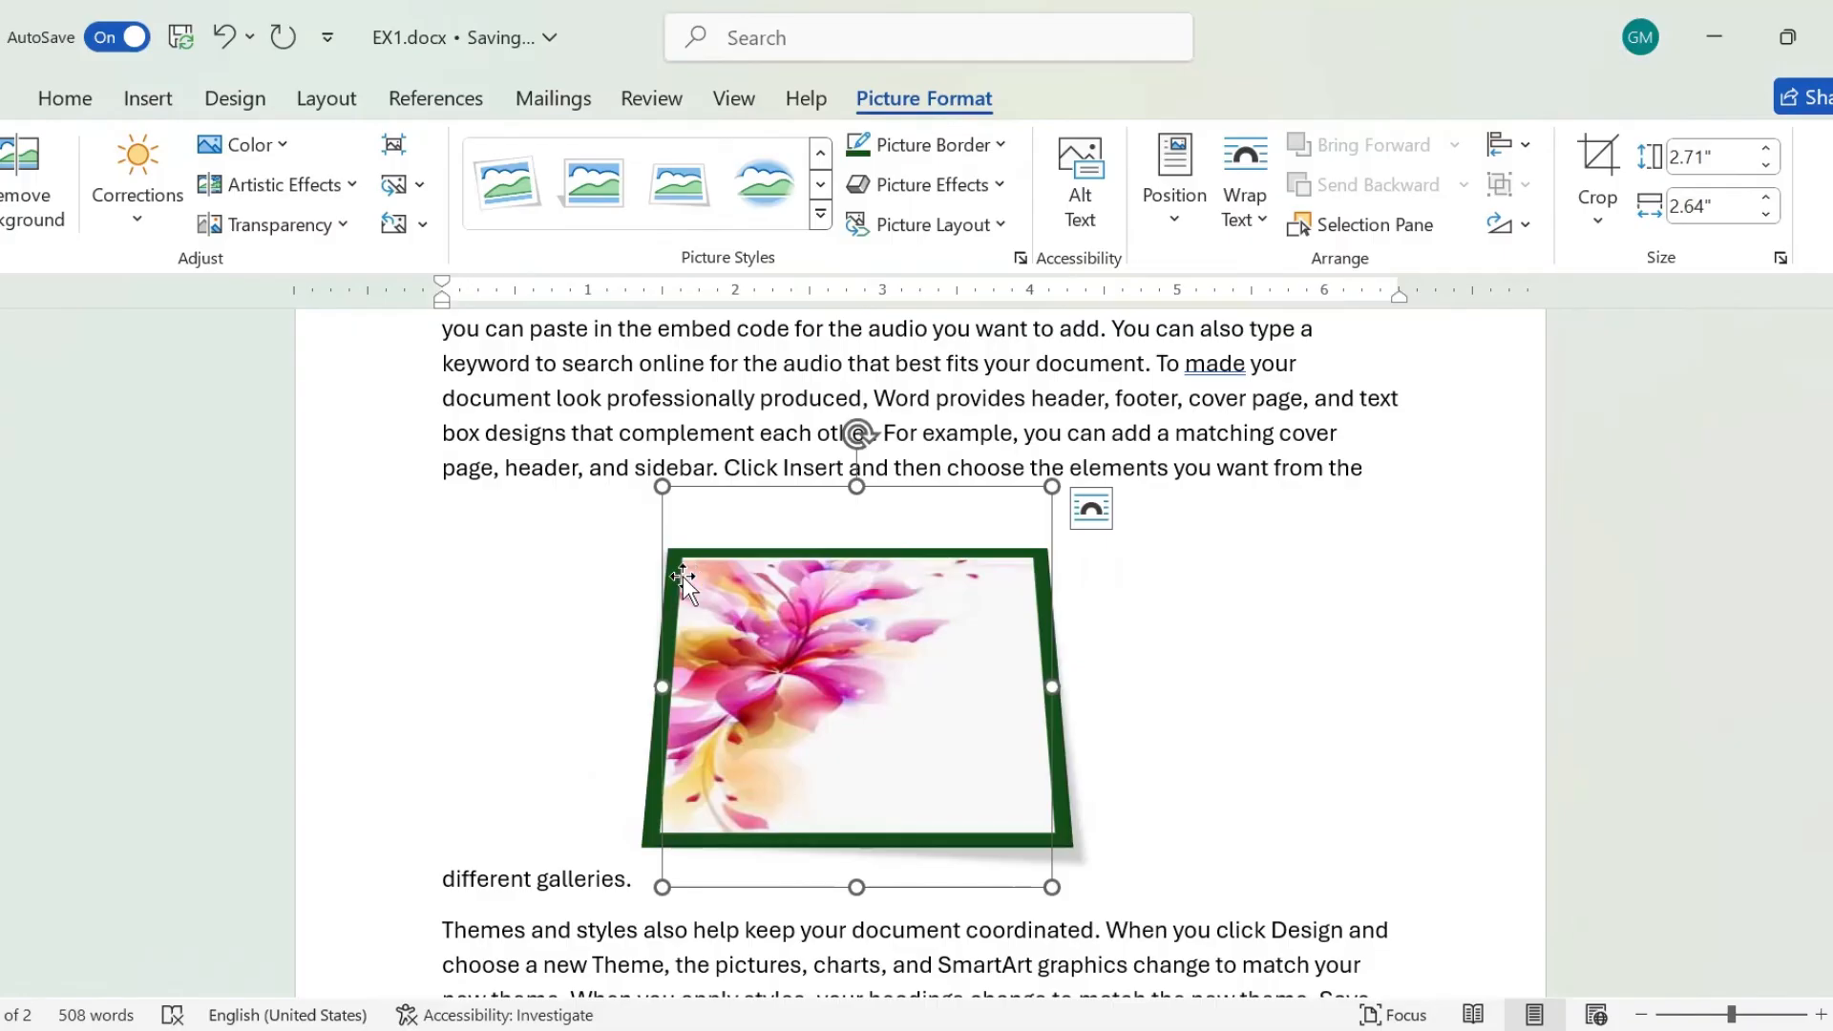
pyautogui.click(781, 216)
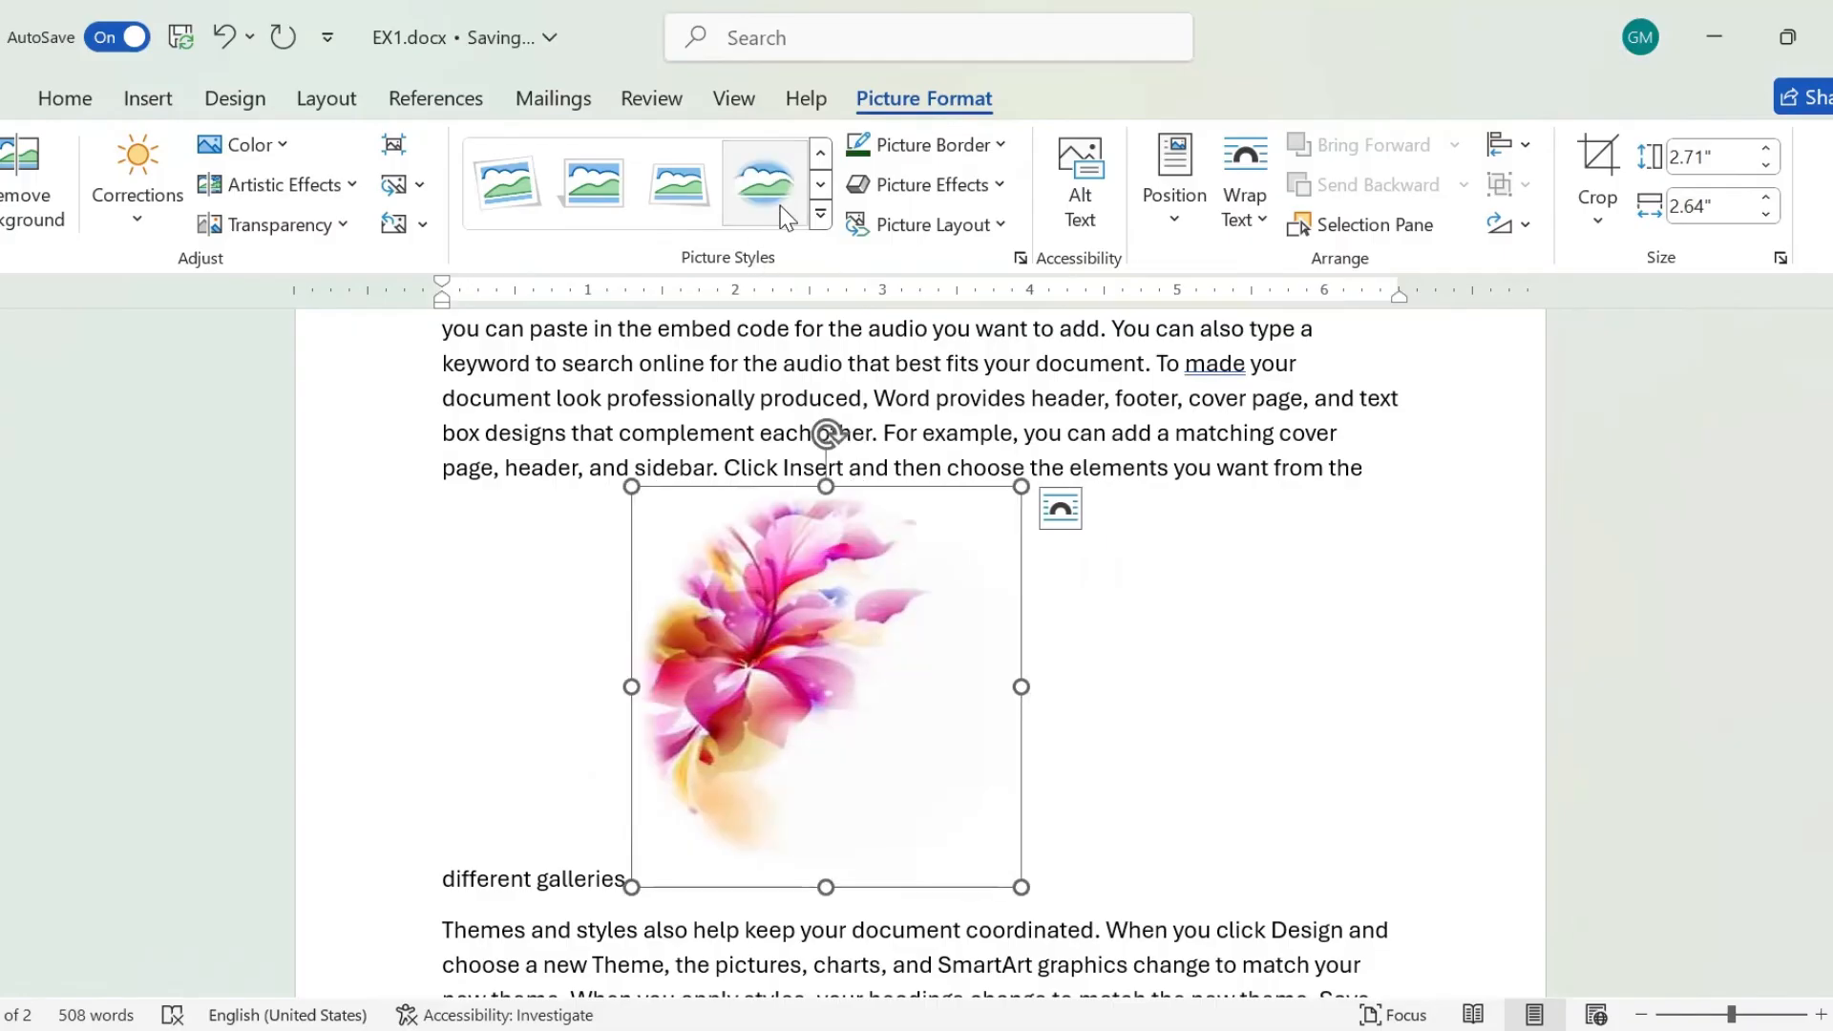
# Review the available picture effects for the flower picture, trying a tight reflection and choosing no shadow.
pyautogui.click(1004, 199)
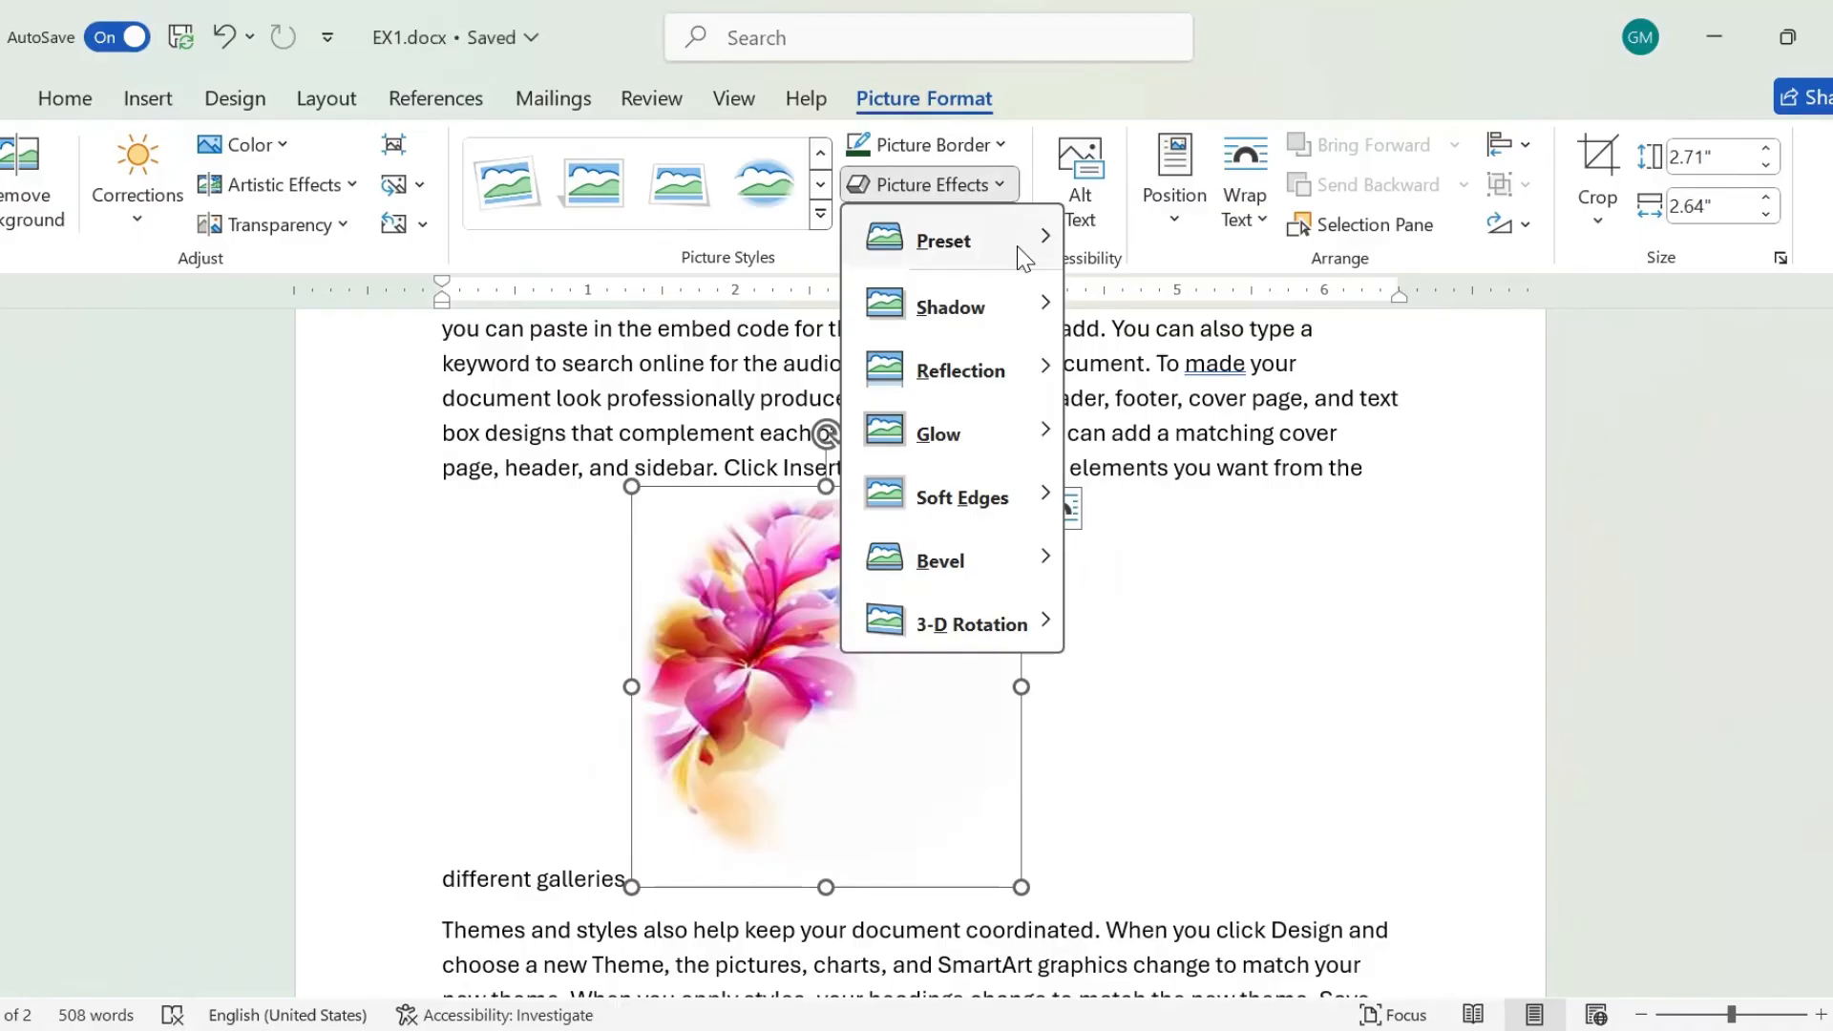
pyautogui.moveTo(1025, 250)
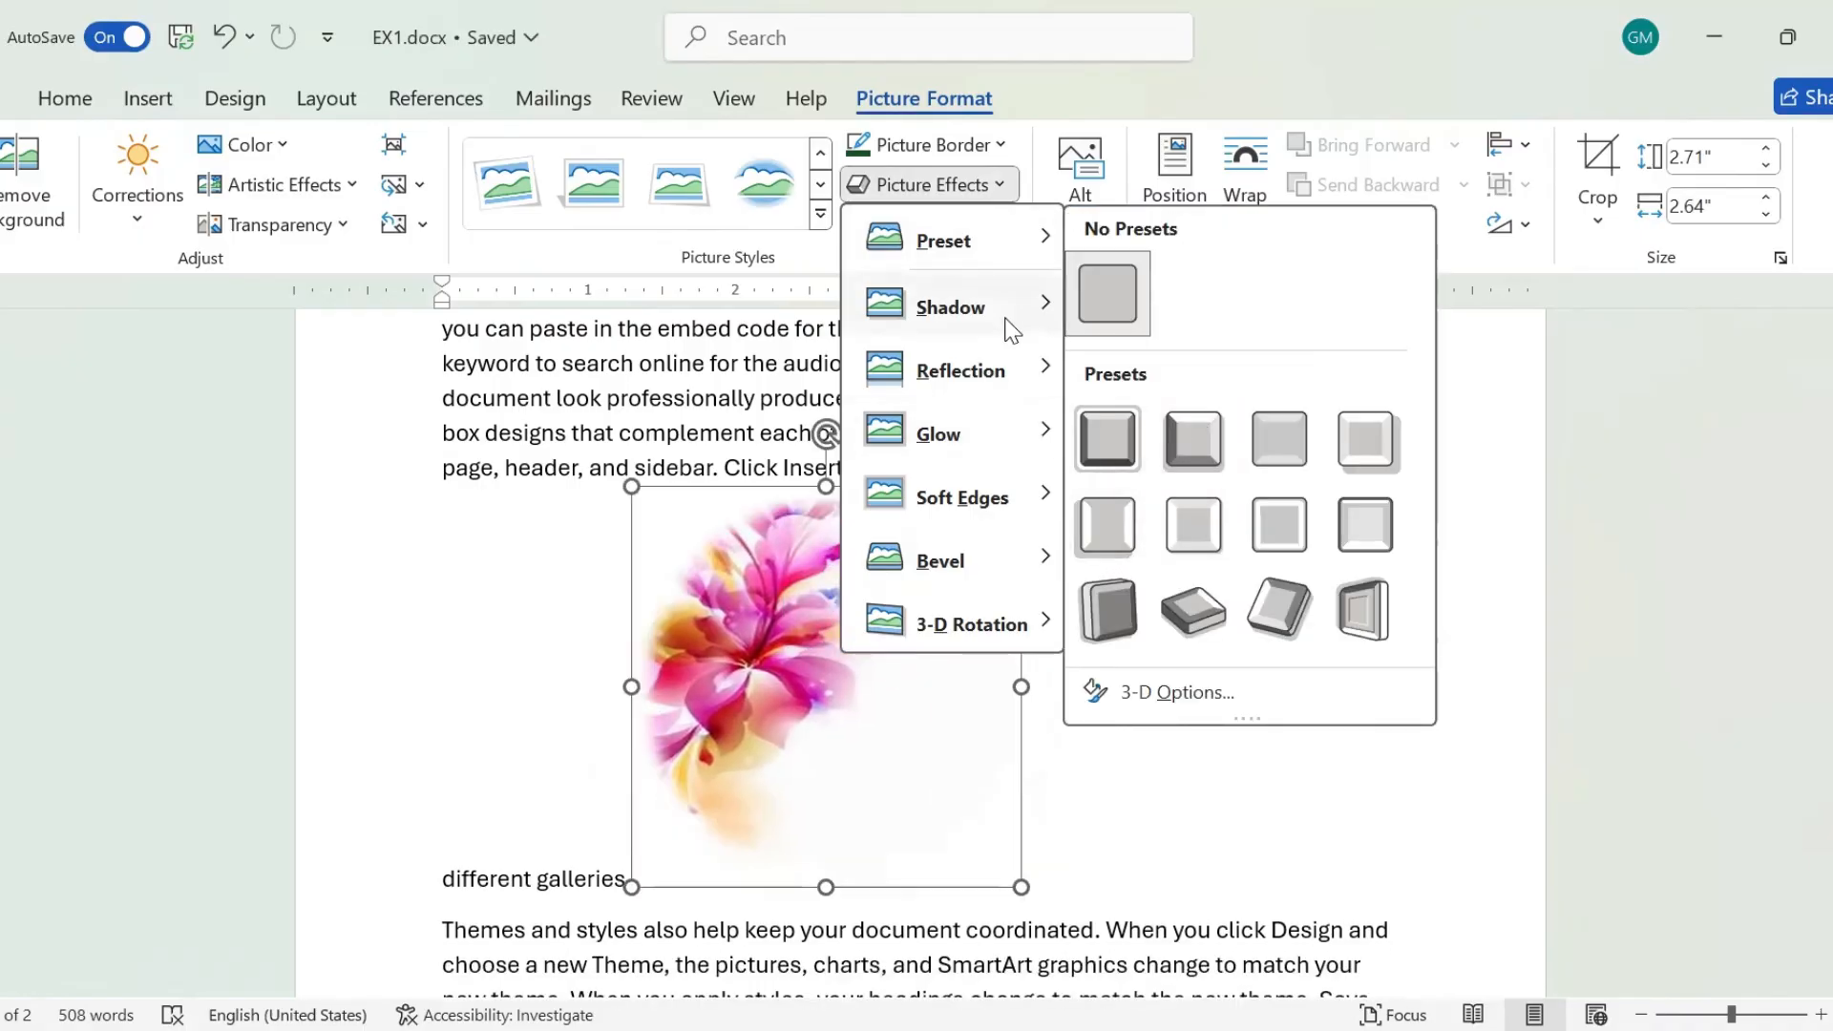
pyautogui.moveTo(1014, 315)
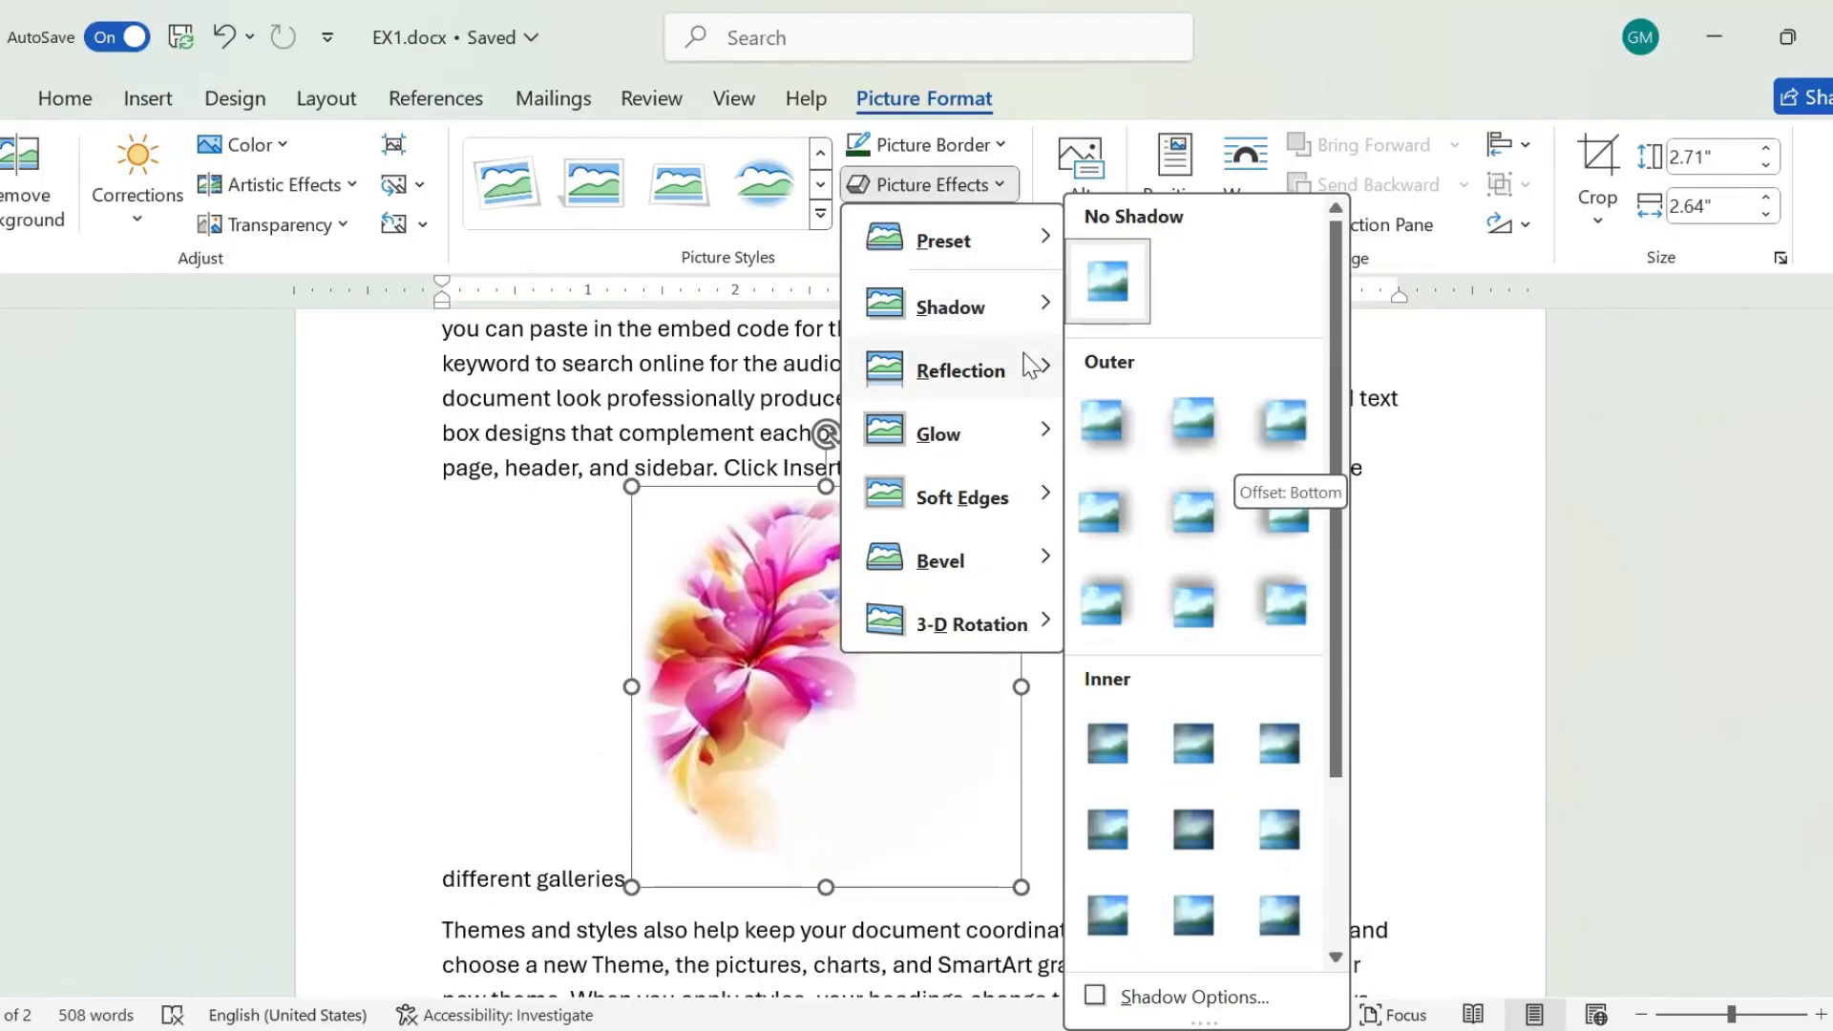
pyautogui.moveTo(1031, 365)
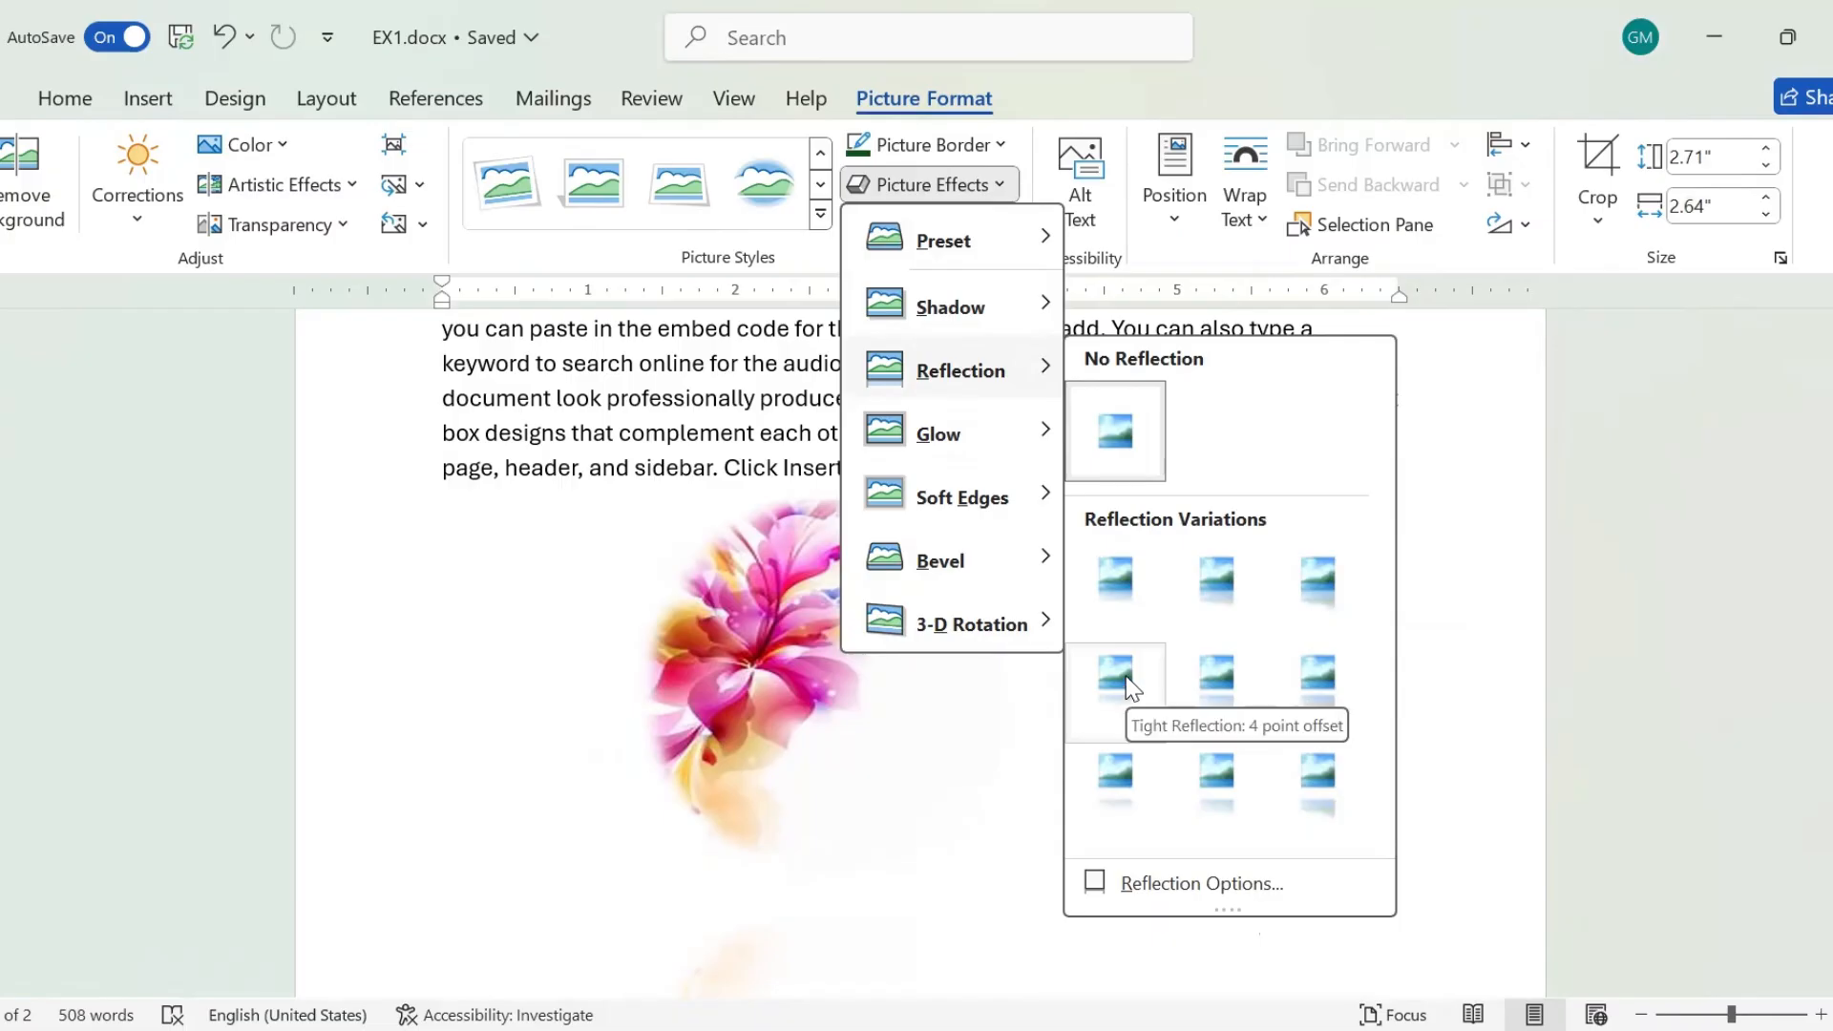
pyautogui.moveTo(954, 433)
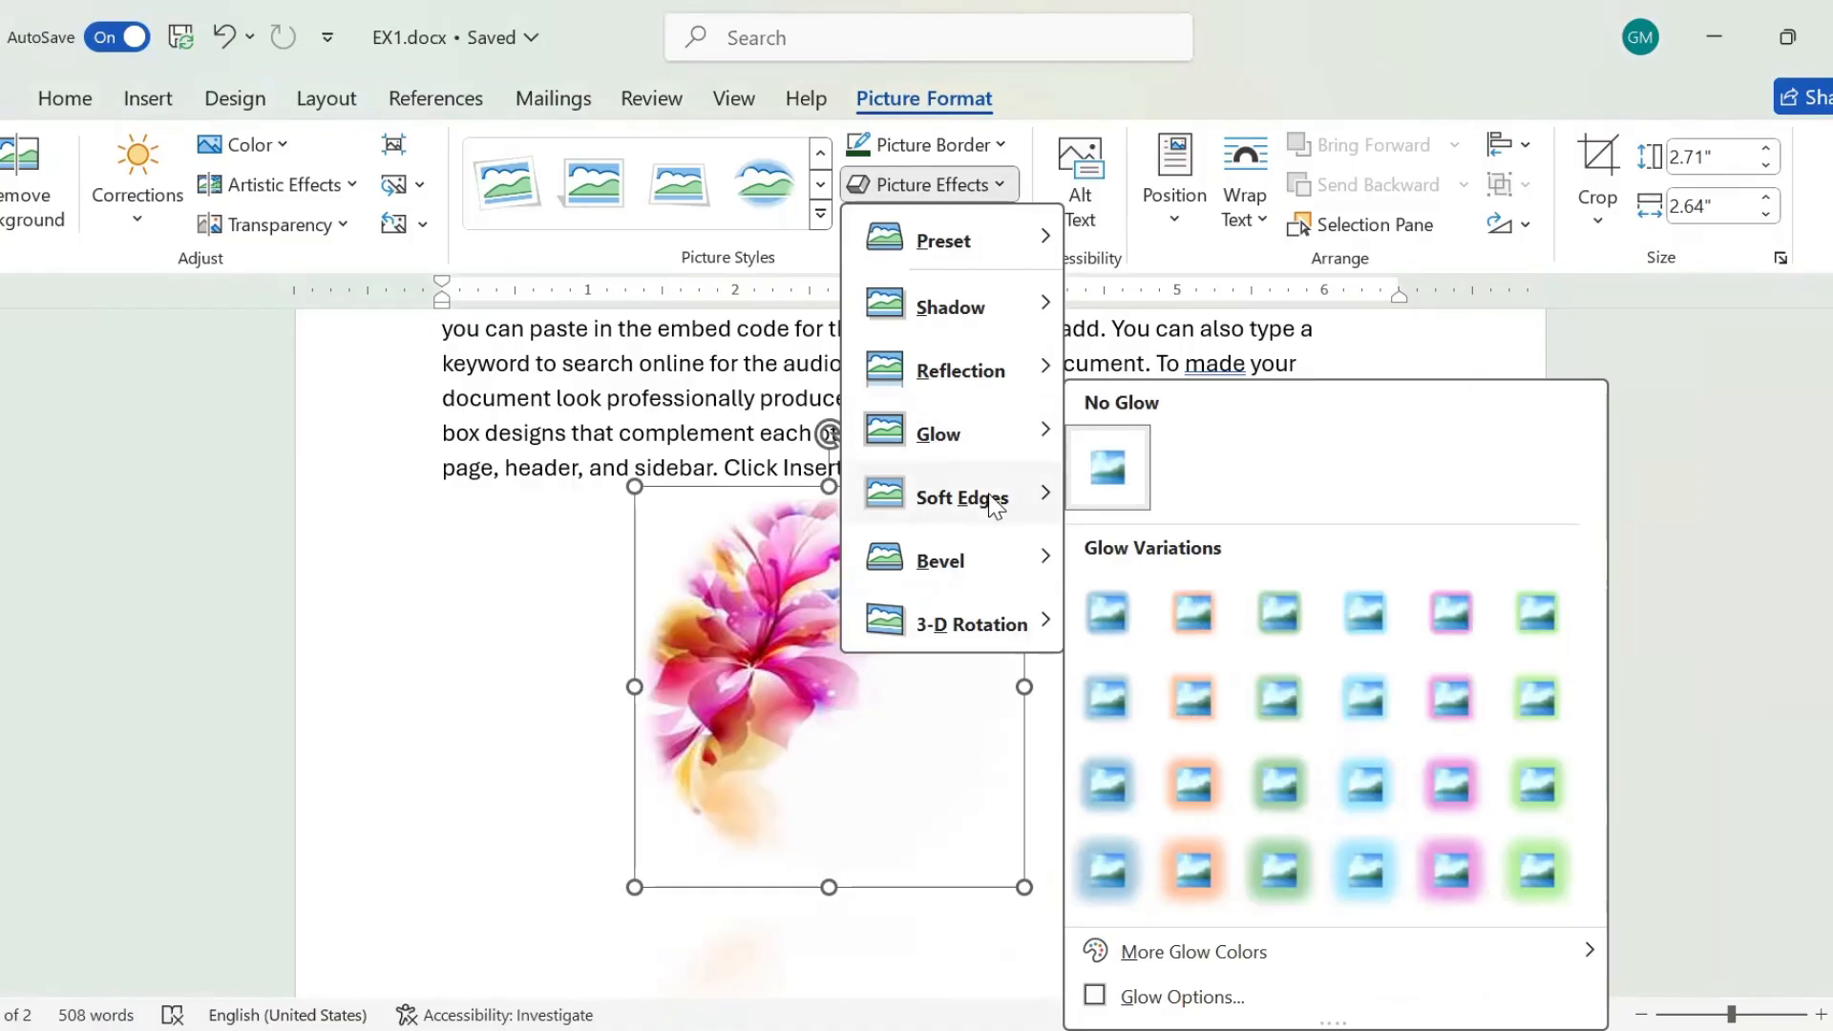
pyautogui.moveTo(993, 506)
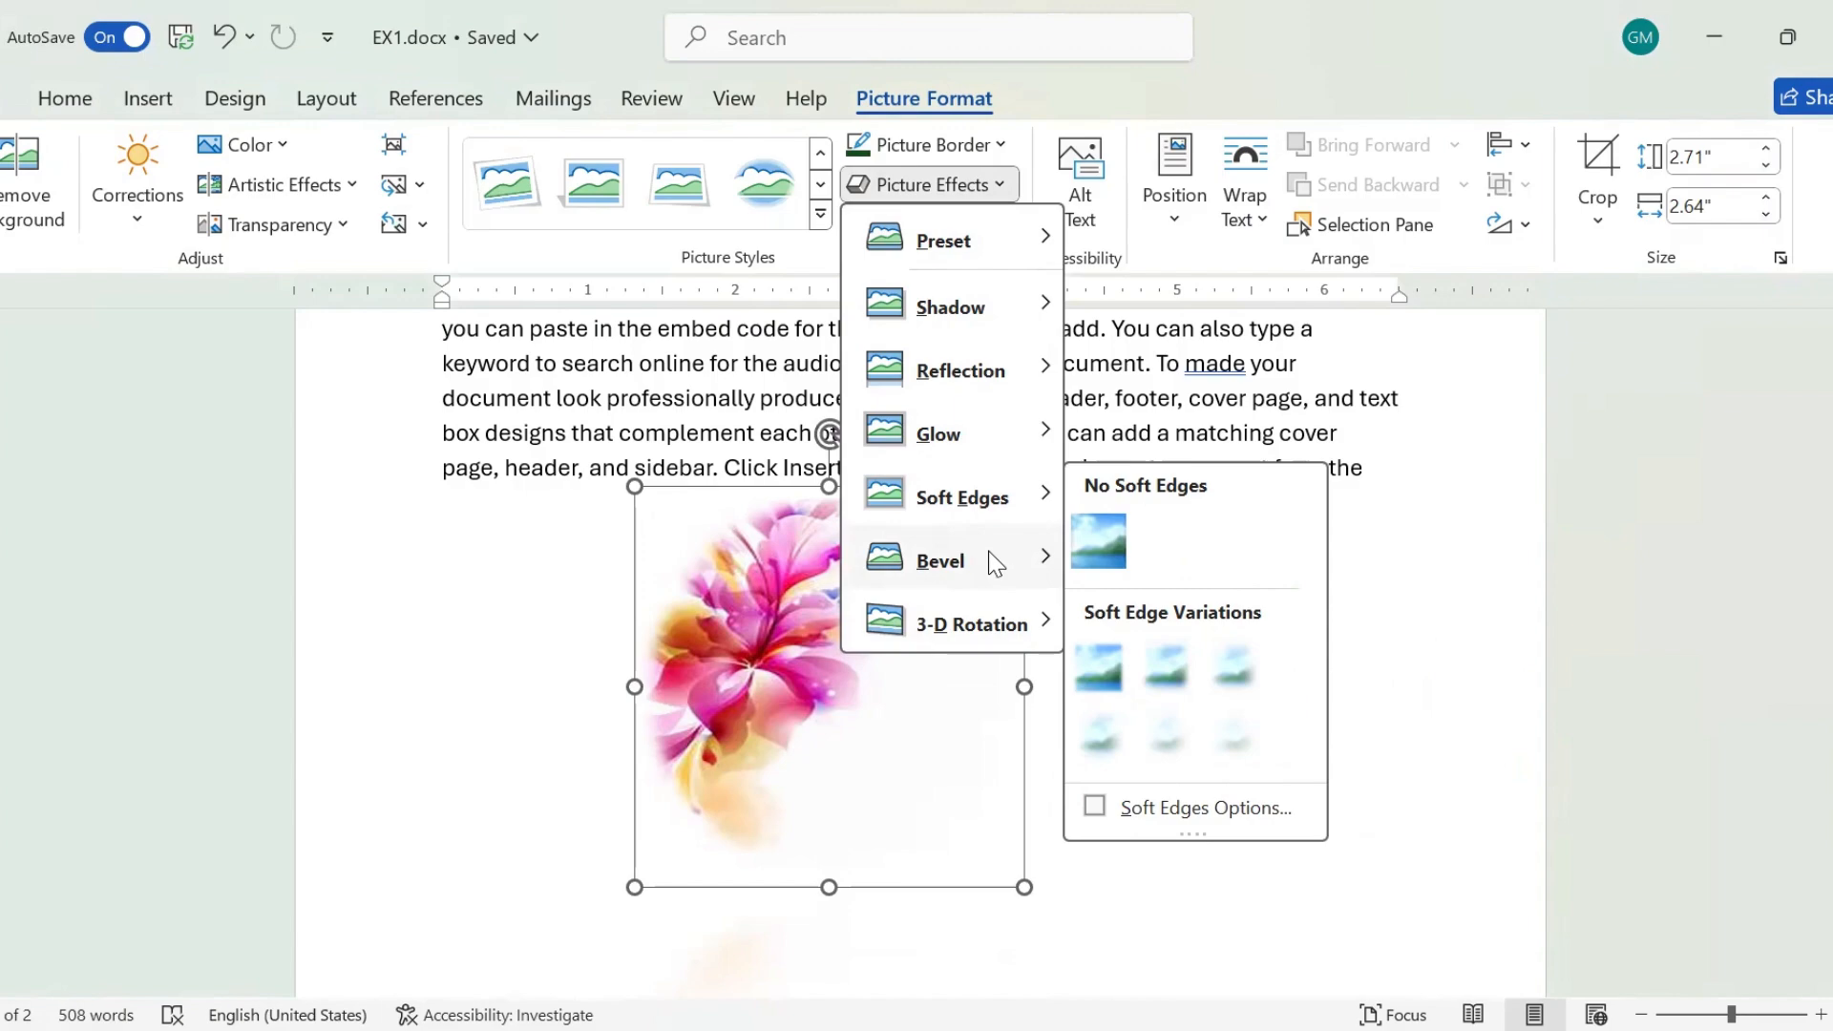
pyautogui.moveTo(995, 563)
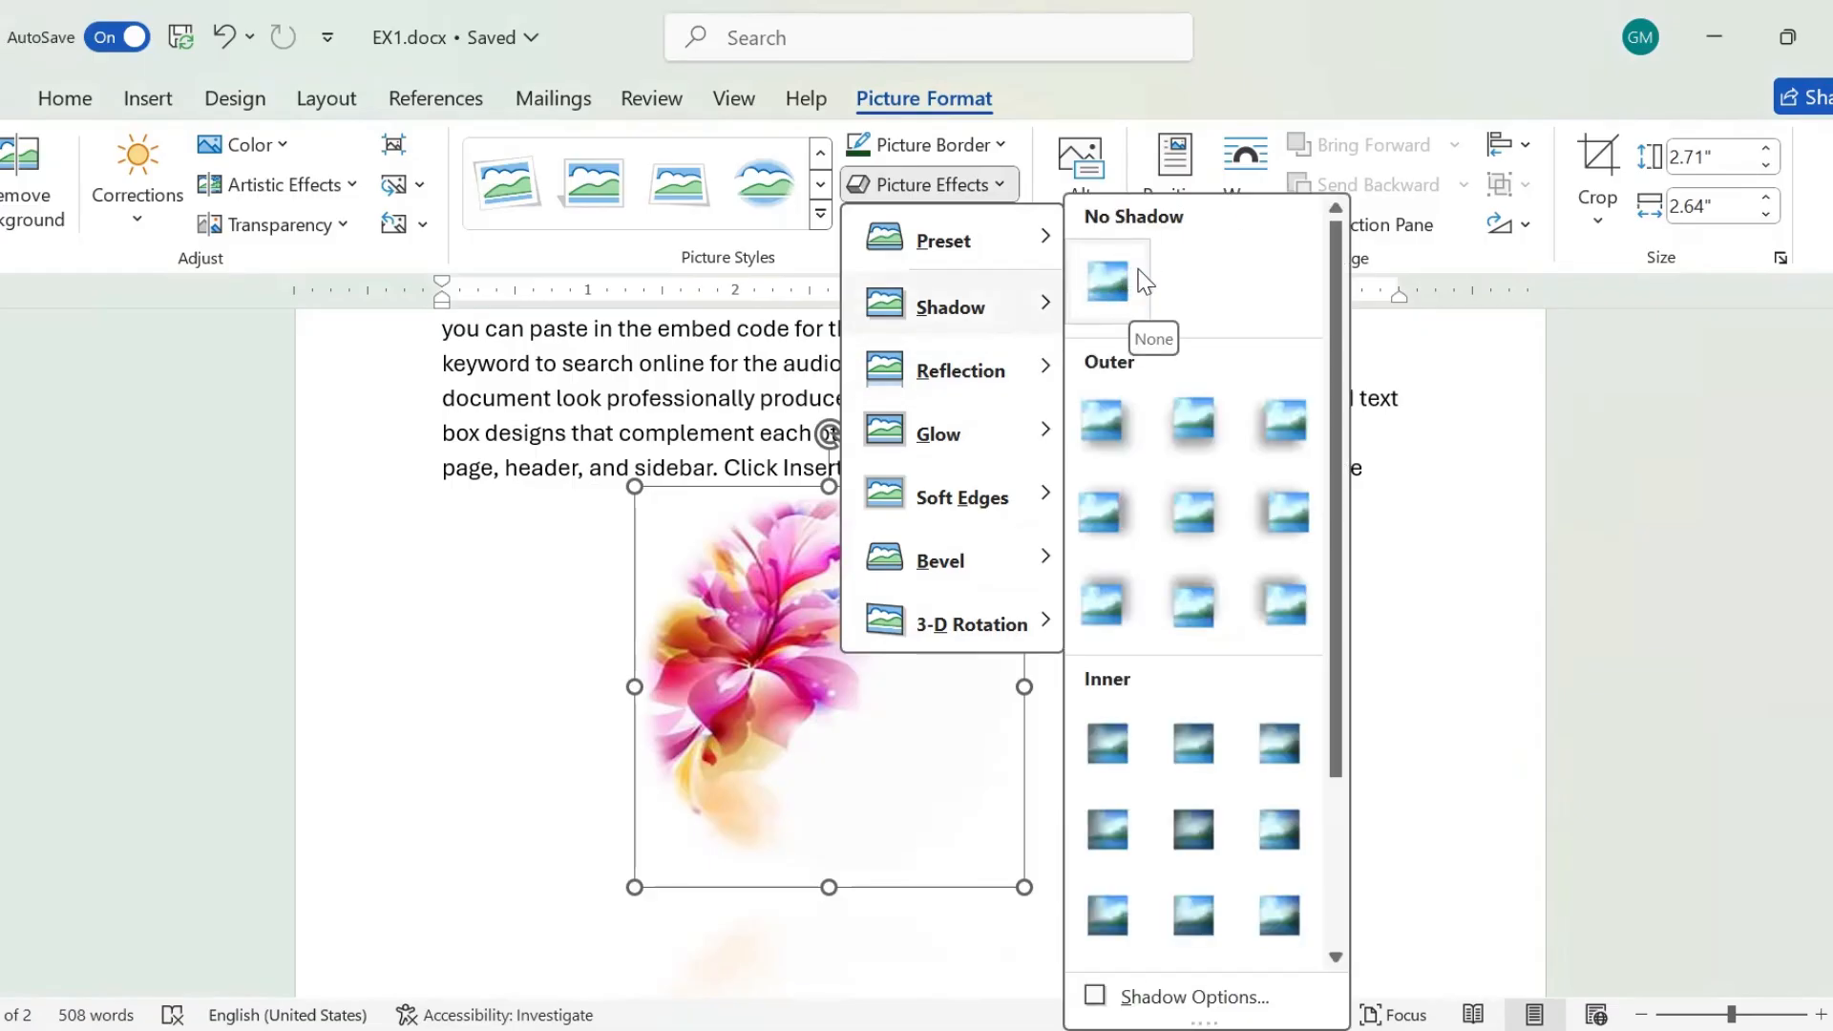
pyautogui.click(1146, 283)
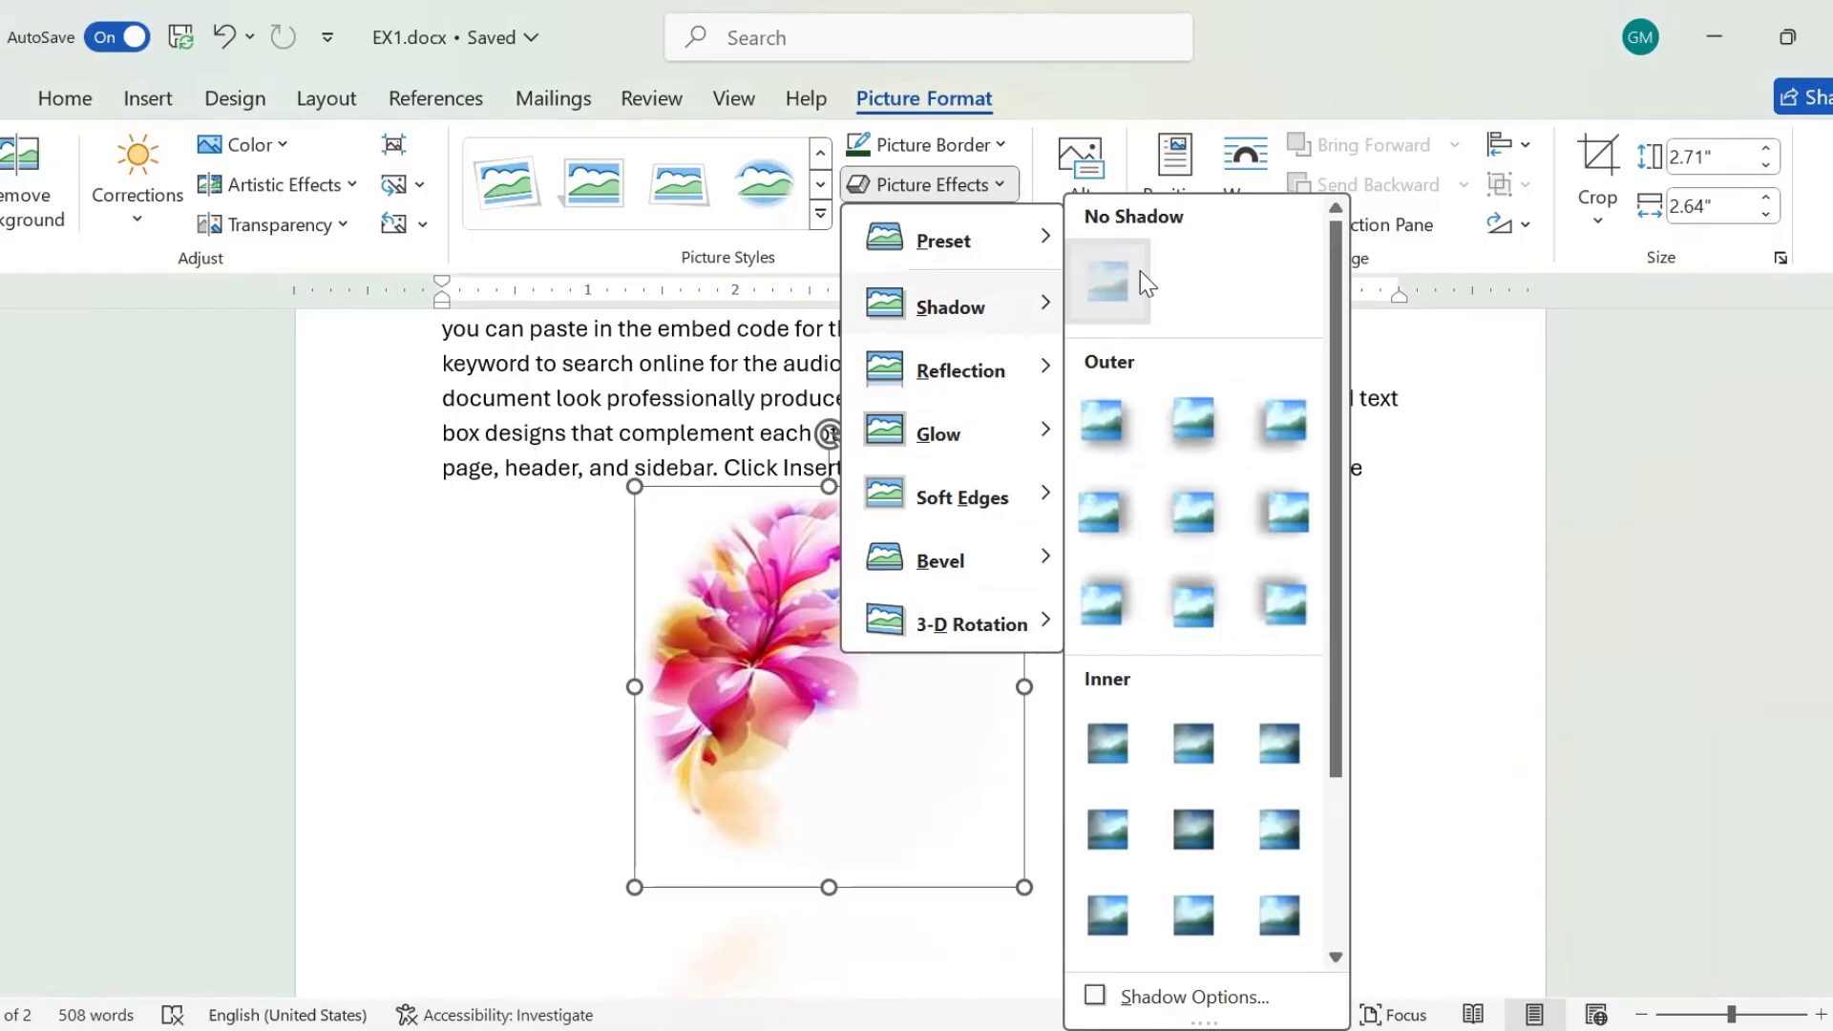
# Look over the picture layouts and remove the reflection from the flower picture.
pyautogui.click(989, 222)
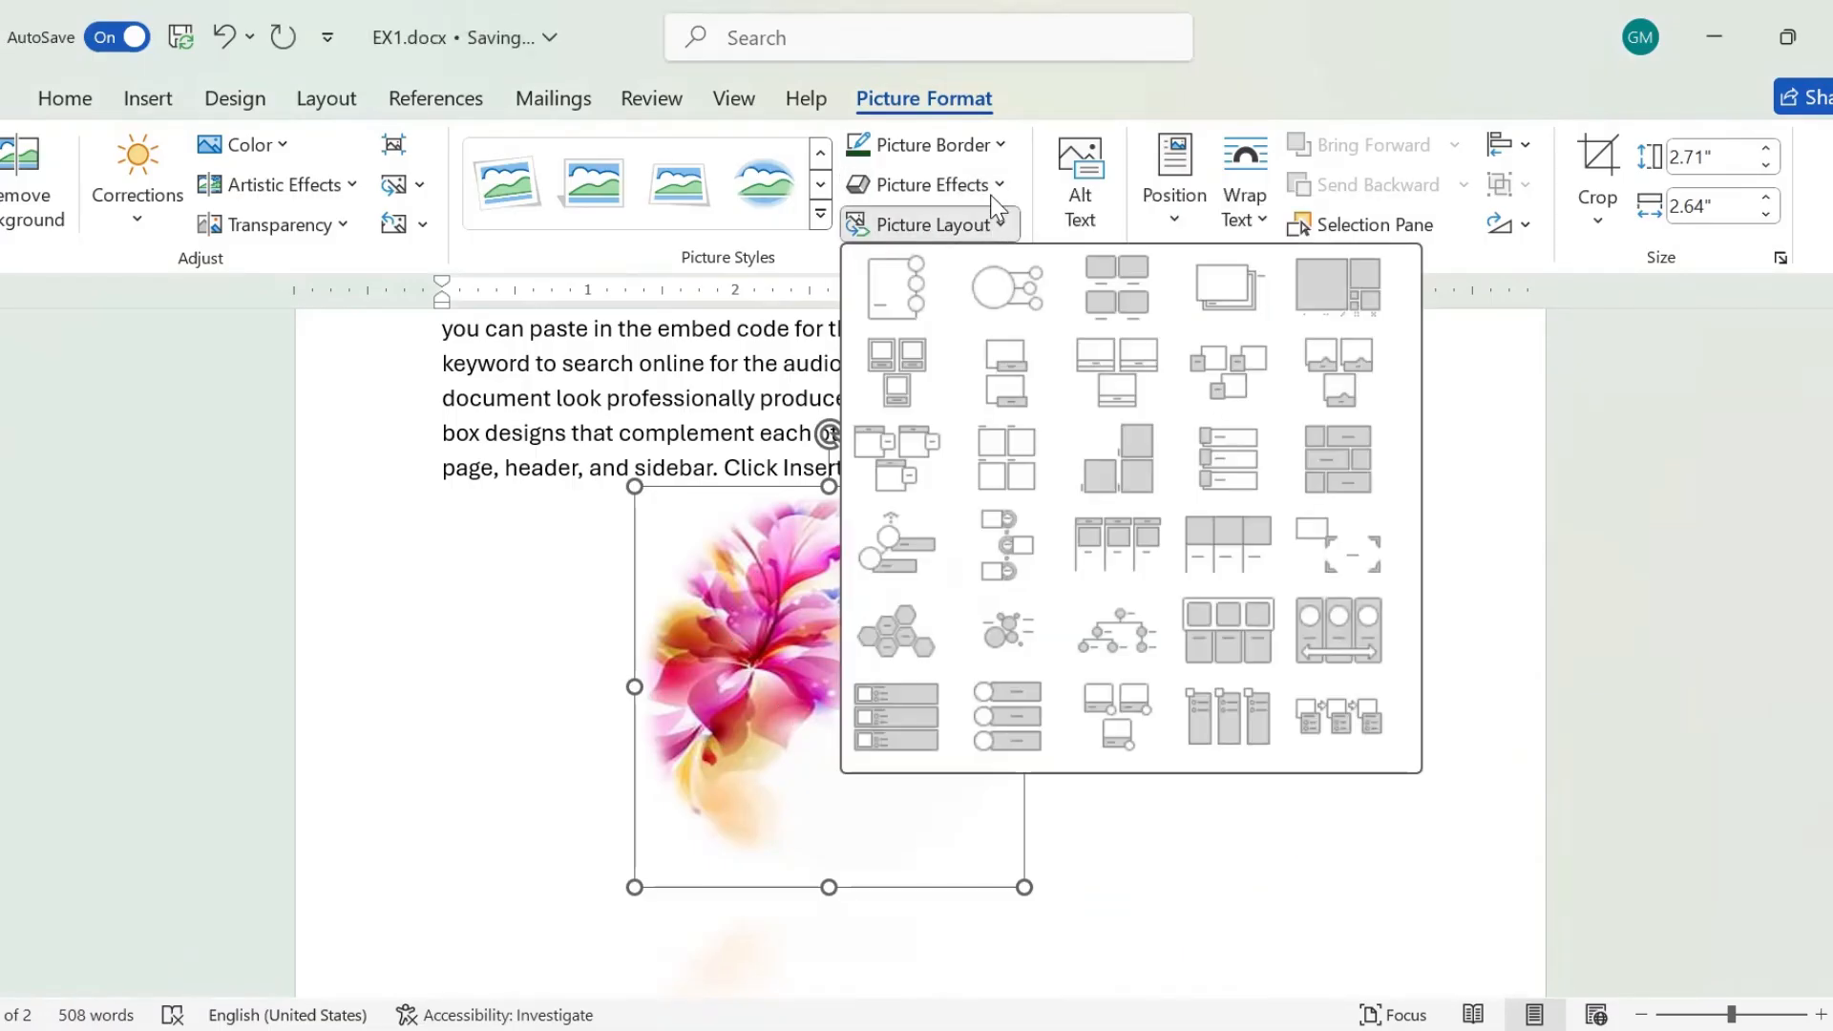
pyautogui.click(992, 187)
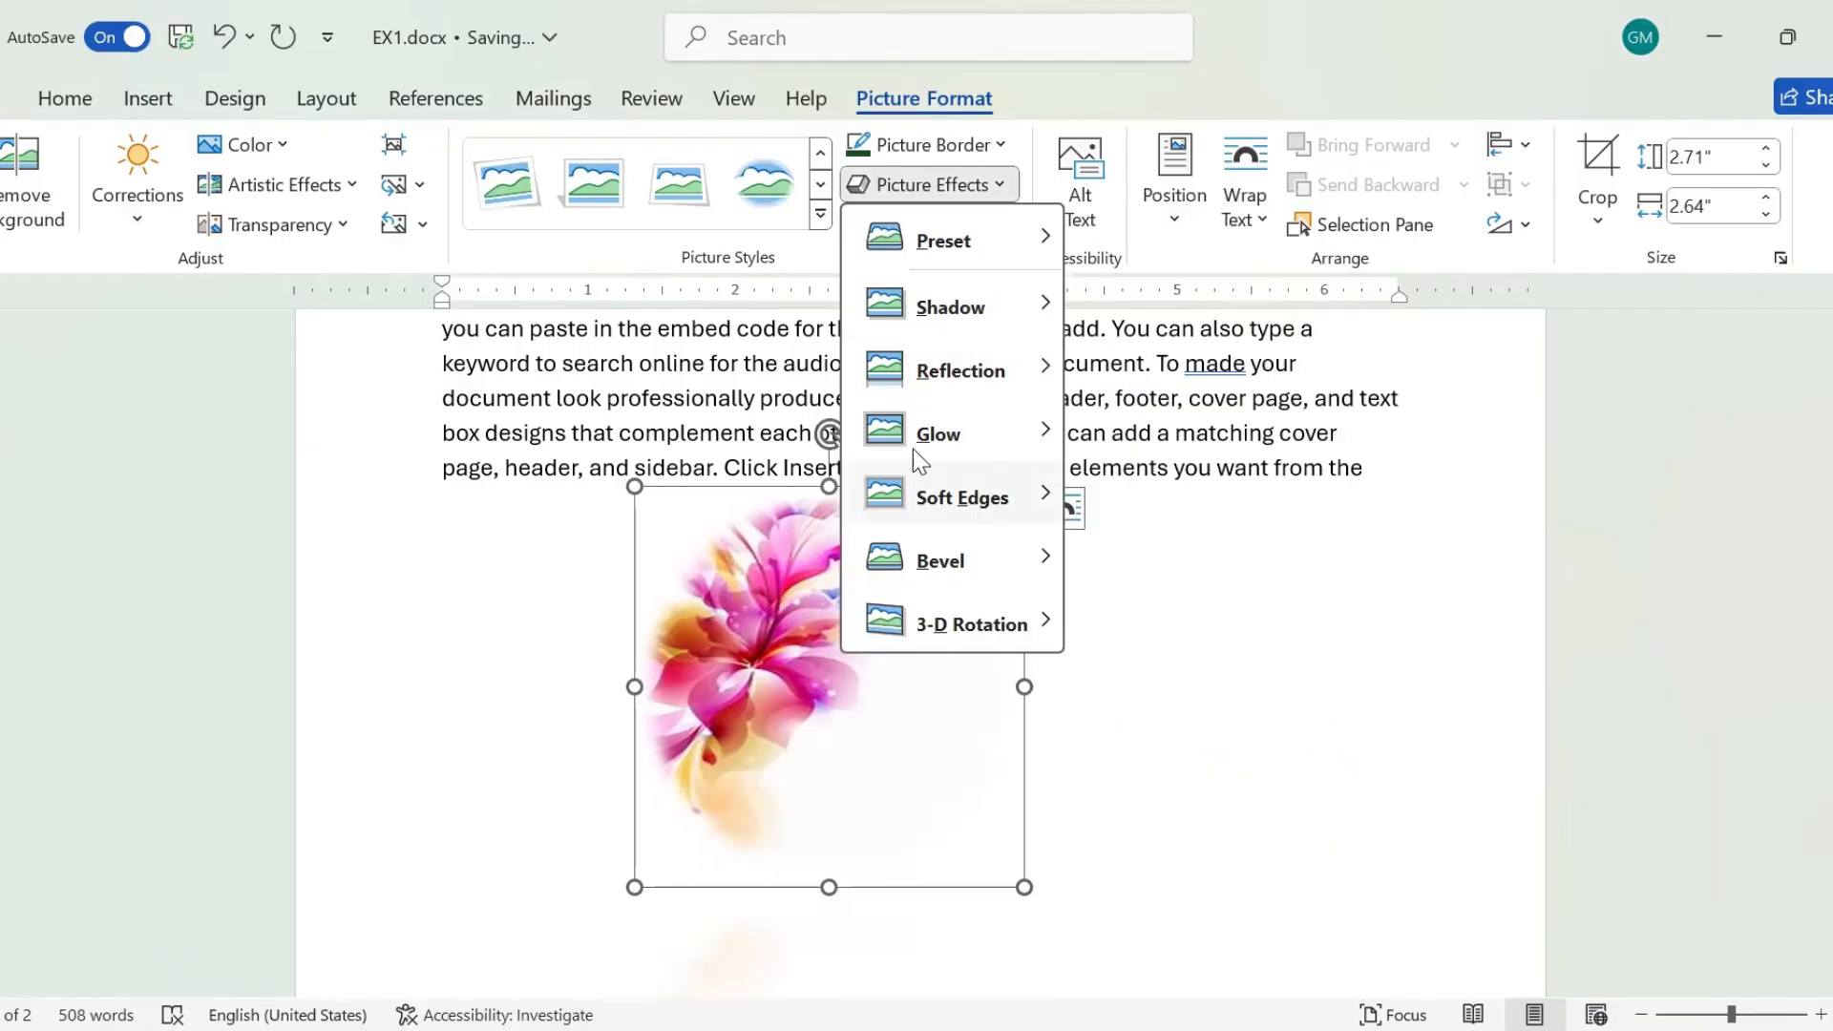
pyautogui.moveTo(970, 376)
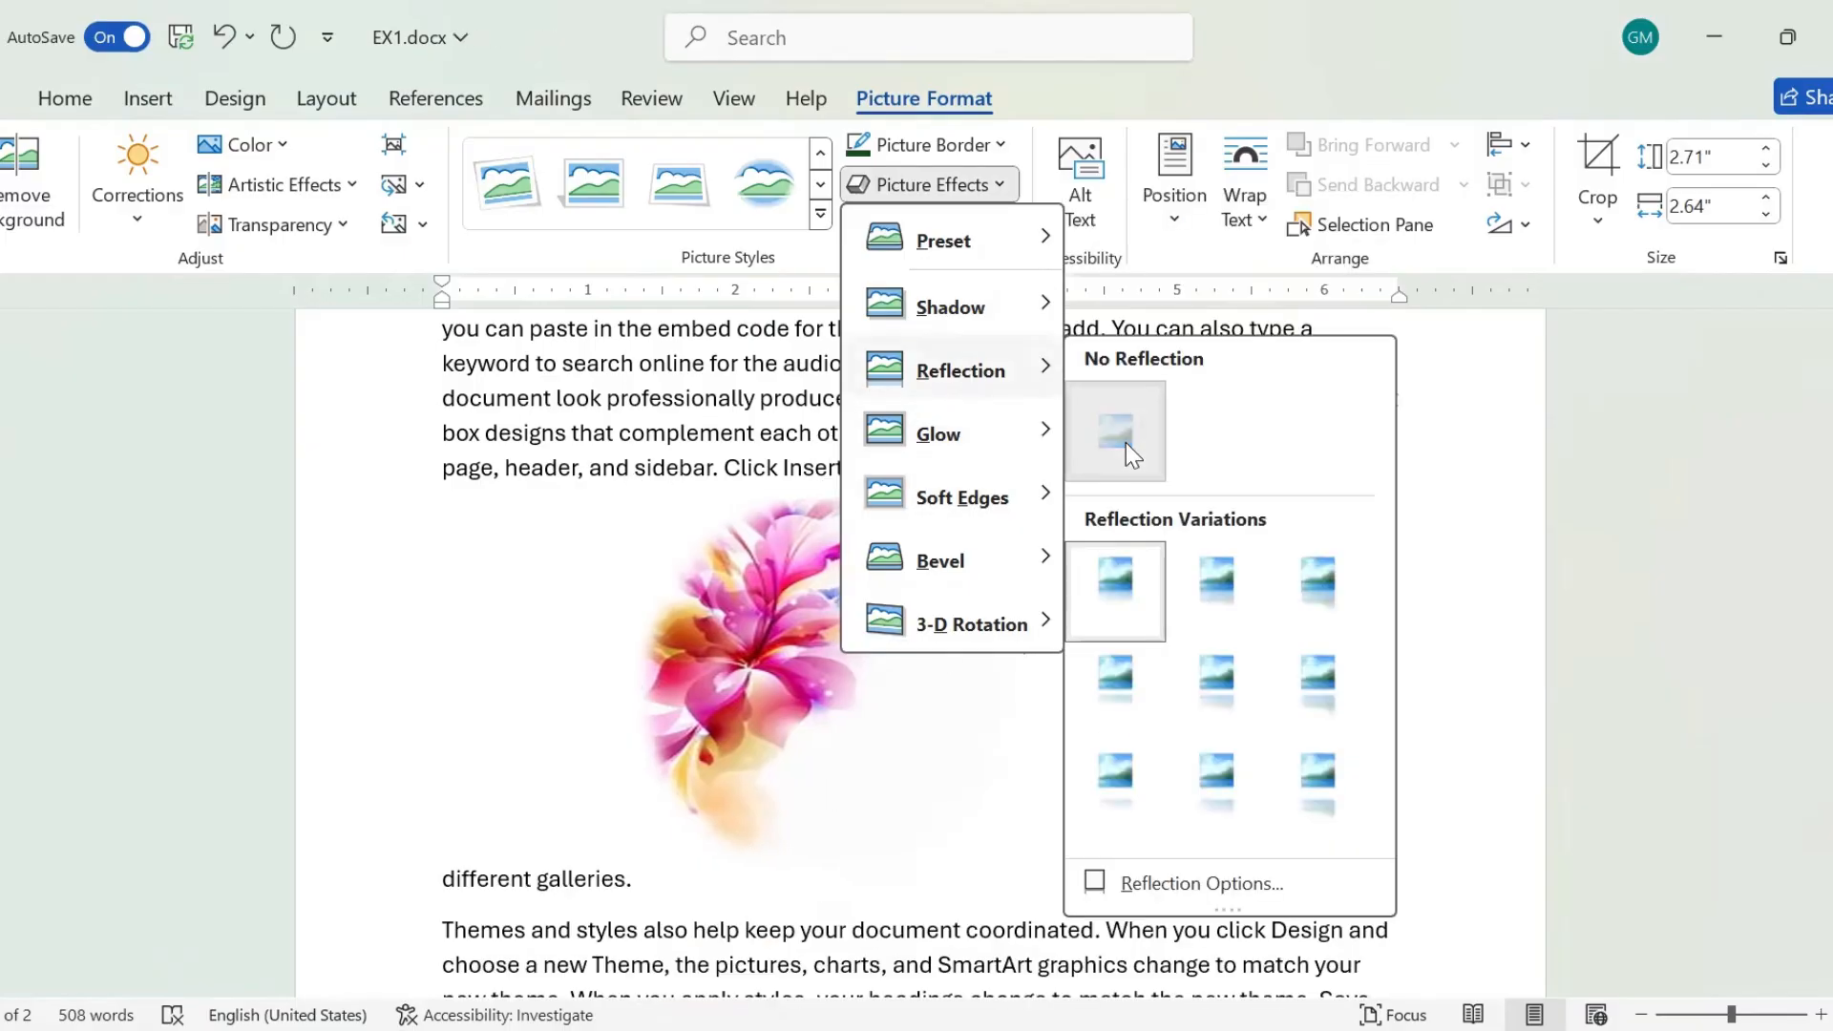
pyautogui.click(1126, 443)
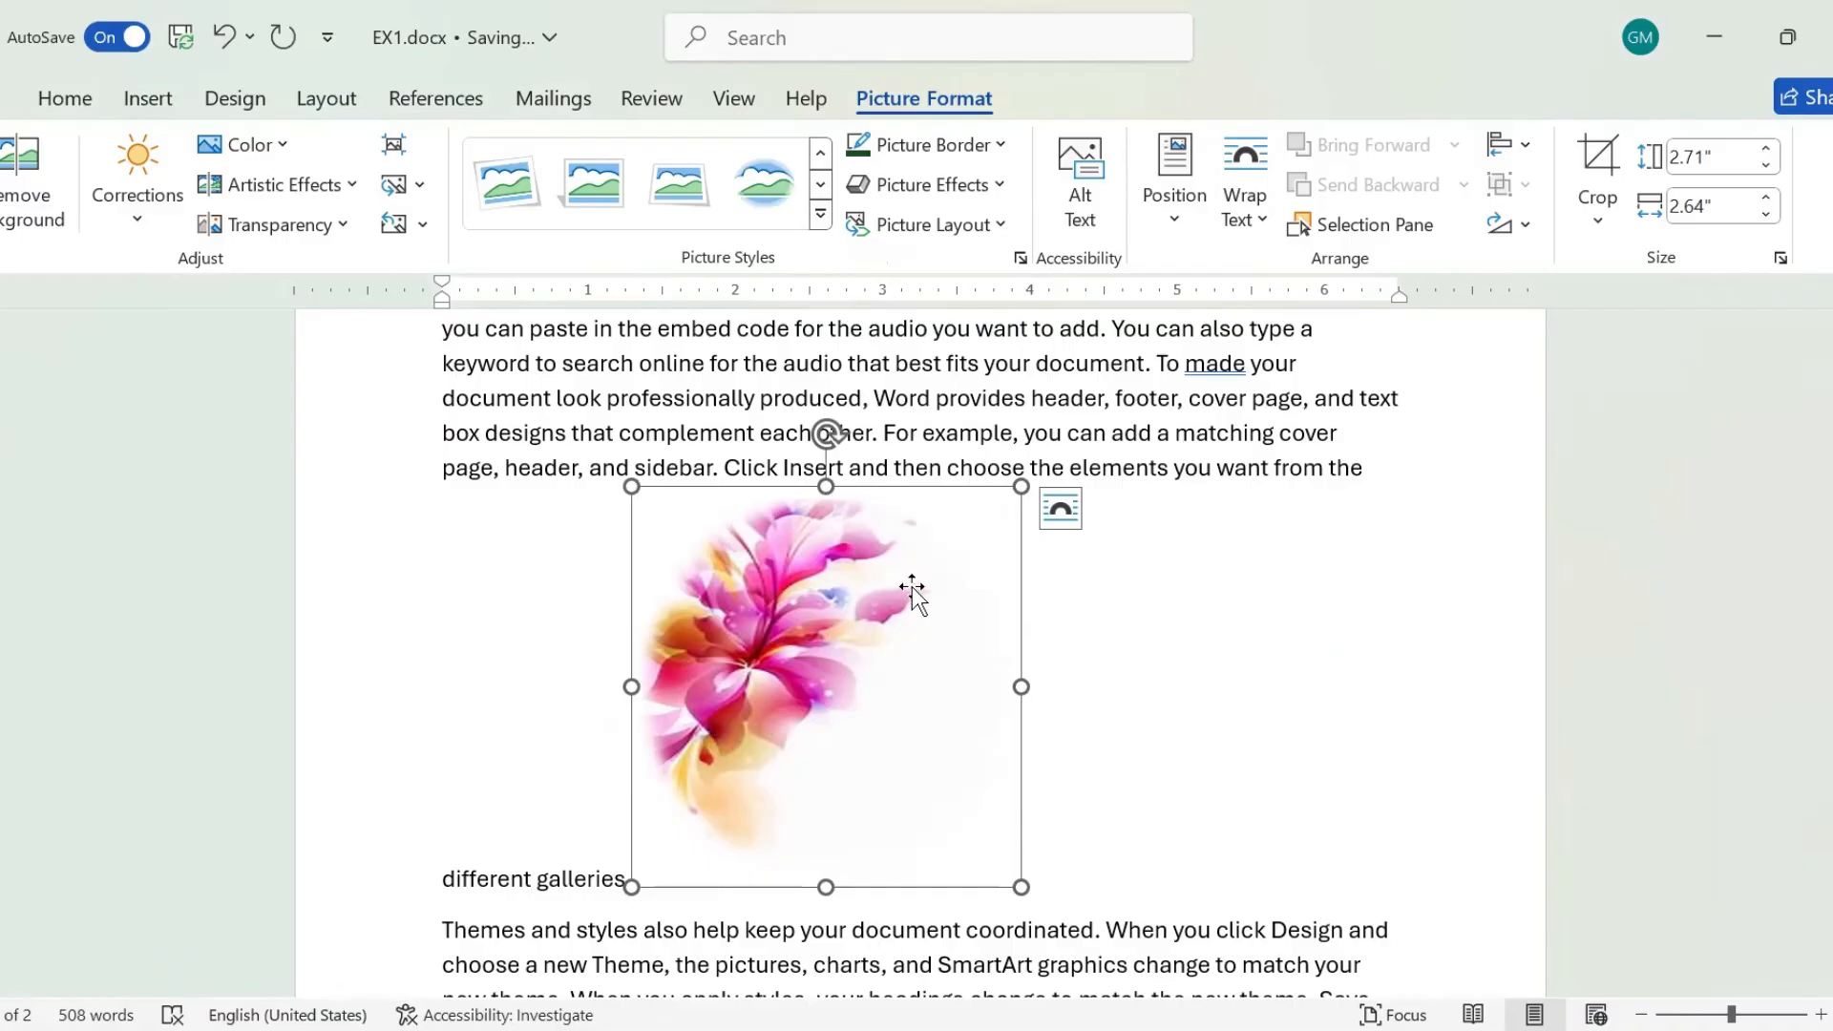
# Check the text wrapping options and move the in-line flower picture into the word "add" within the first paragraph.
pyautogui.click(1252, 227)
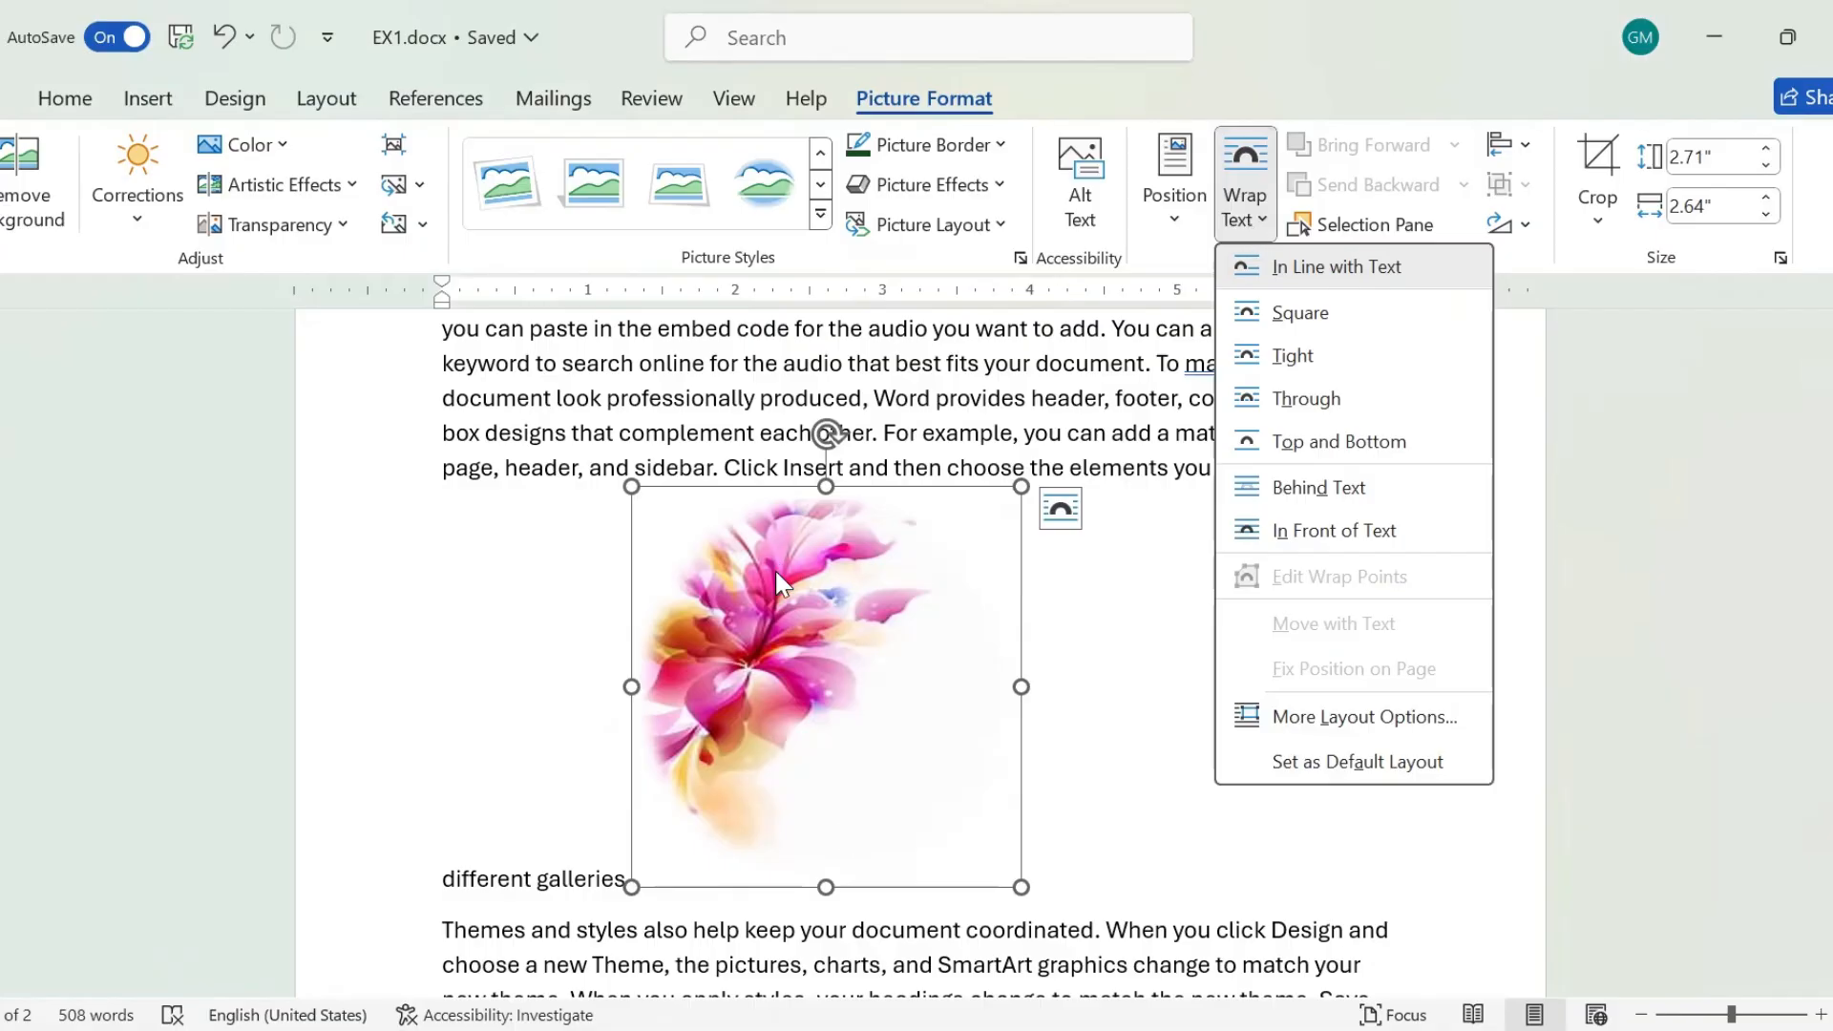
pyautogui.moveTo(821, 599); pyautogui.dragTo(1096, 649)
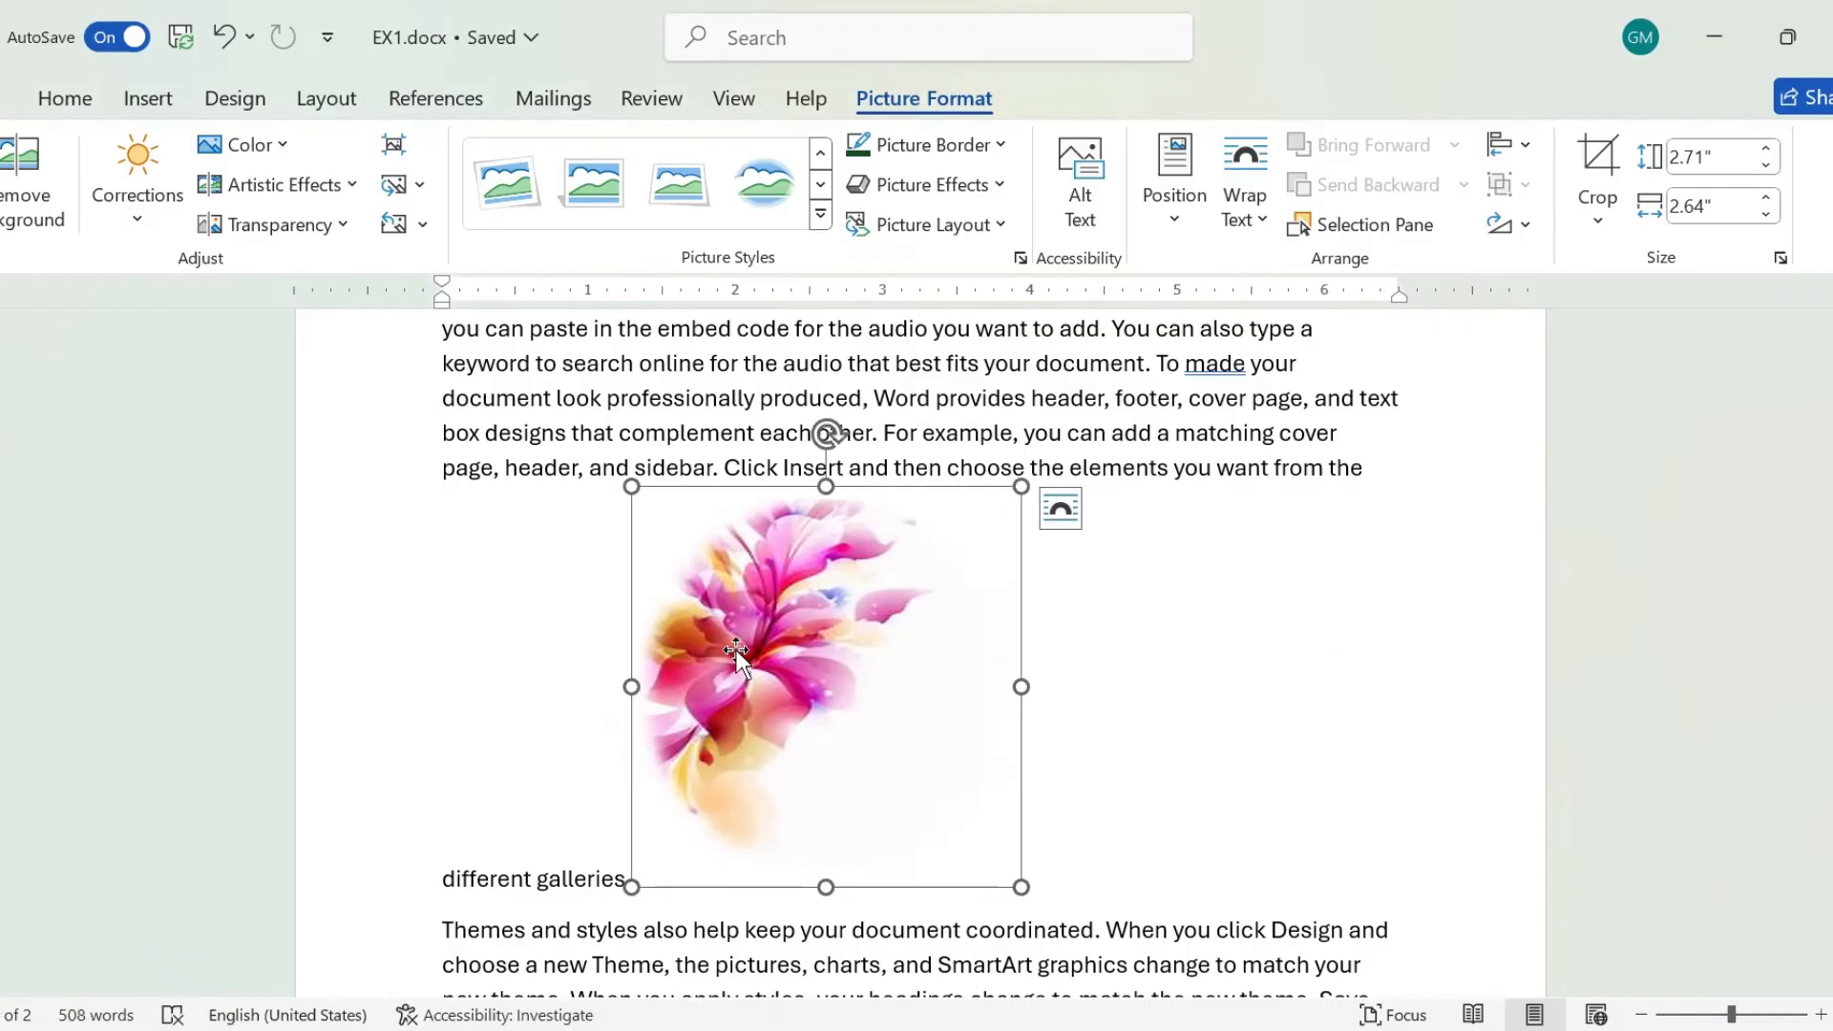
pyautogui.moveTo(736, 650); pyautogui.dragTo(765, 403)
pyautogui.moveTo(851, 558); pyautogui.dragTo(651, 856)
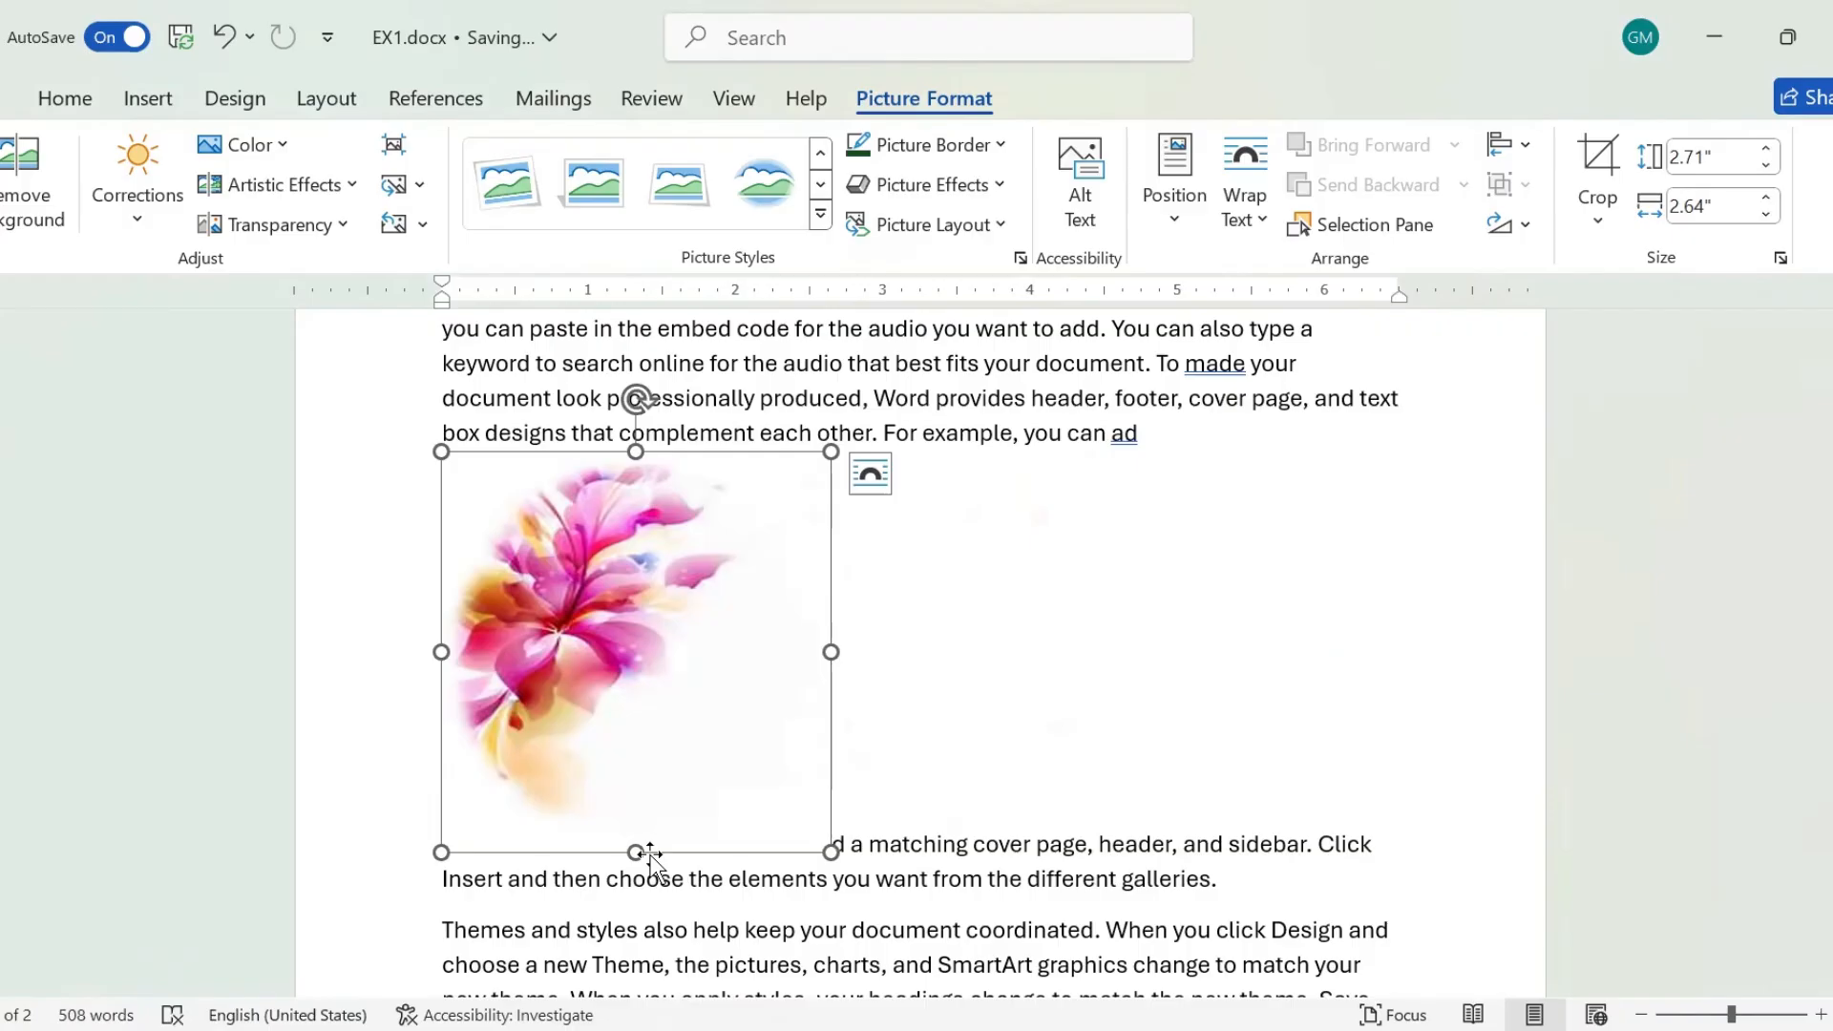
# Set the flower picture's text wrapping to Square and move it to the middle of the first two paragraphs.
pyautogui.click(1244, 191)
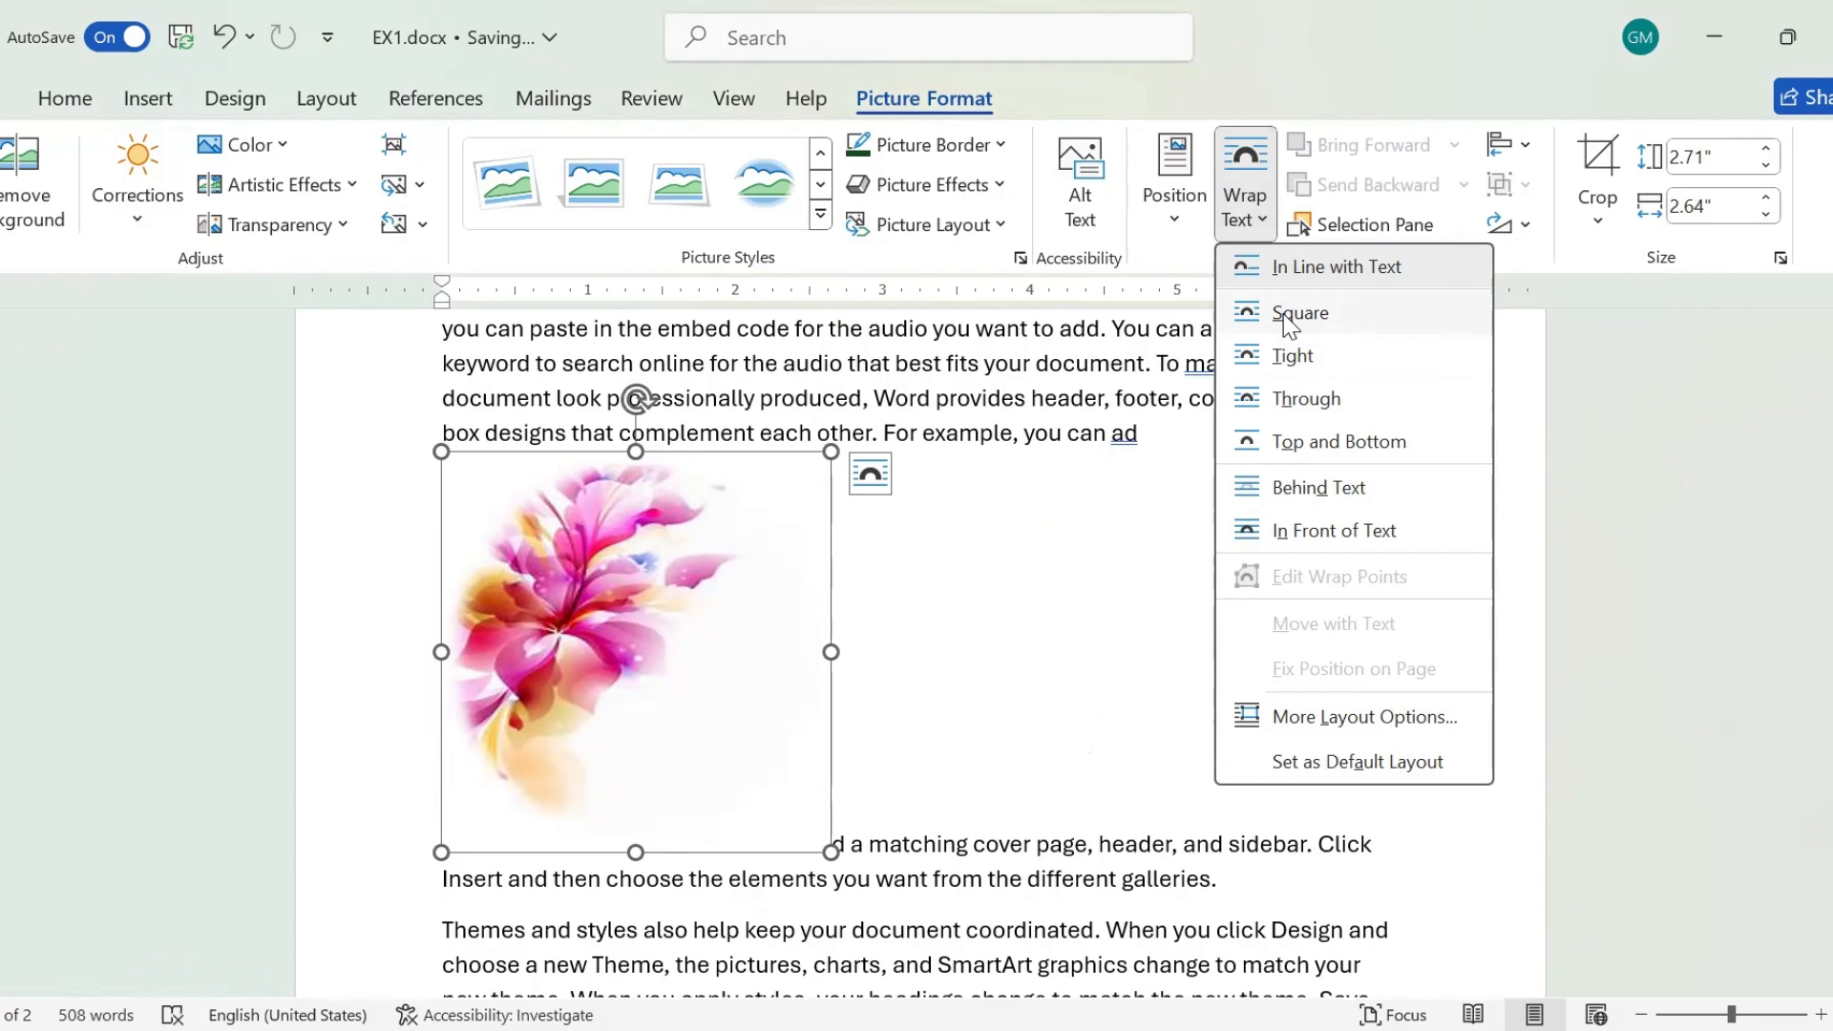
pyautogui.click(1299, 314)
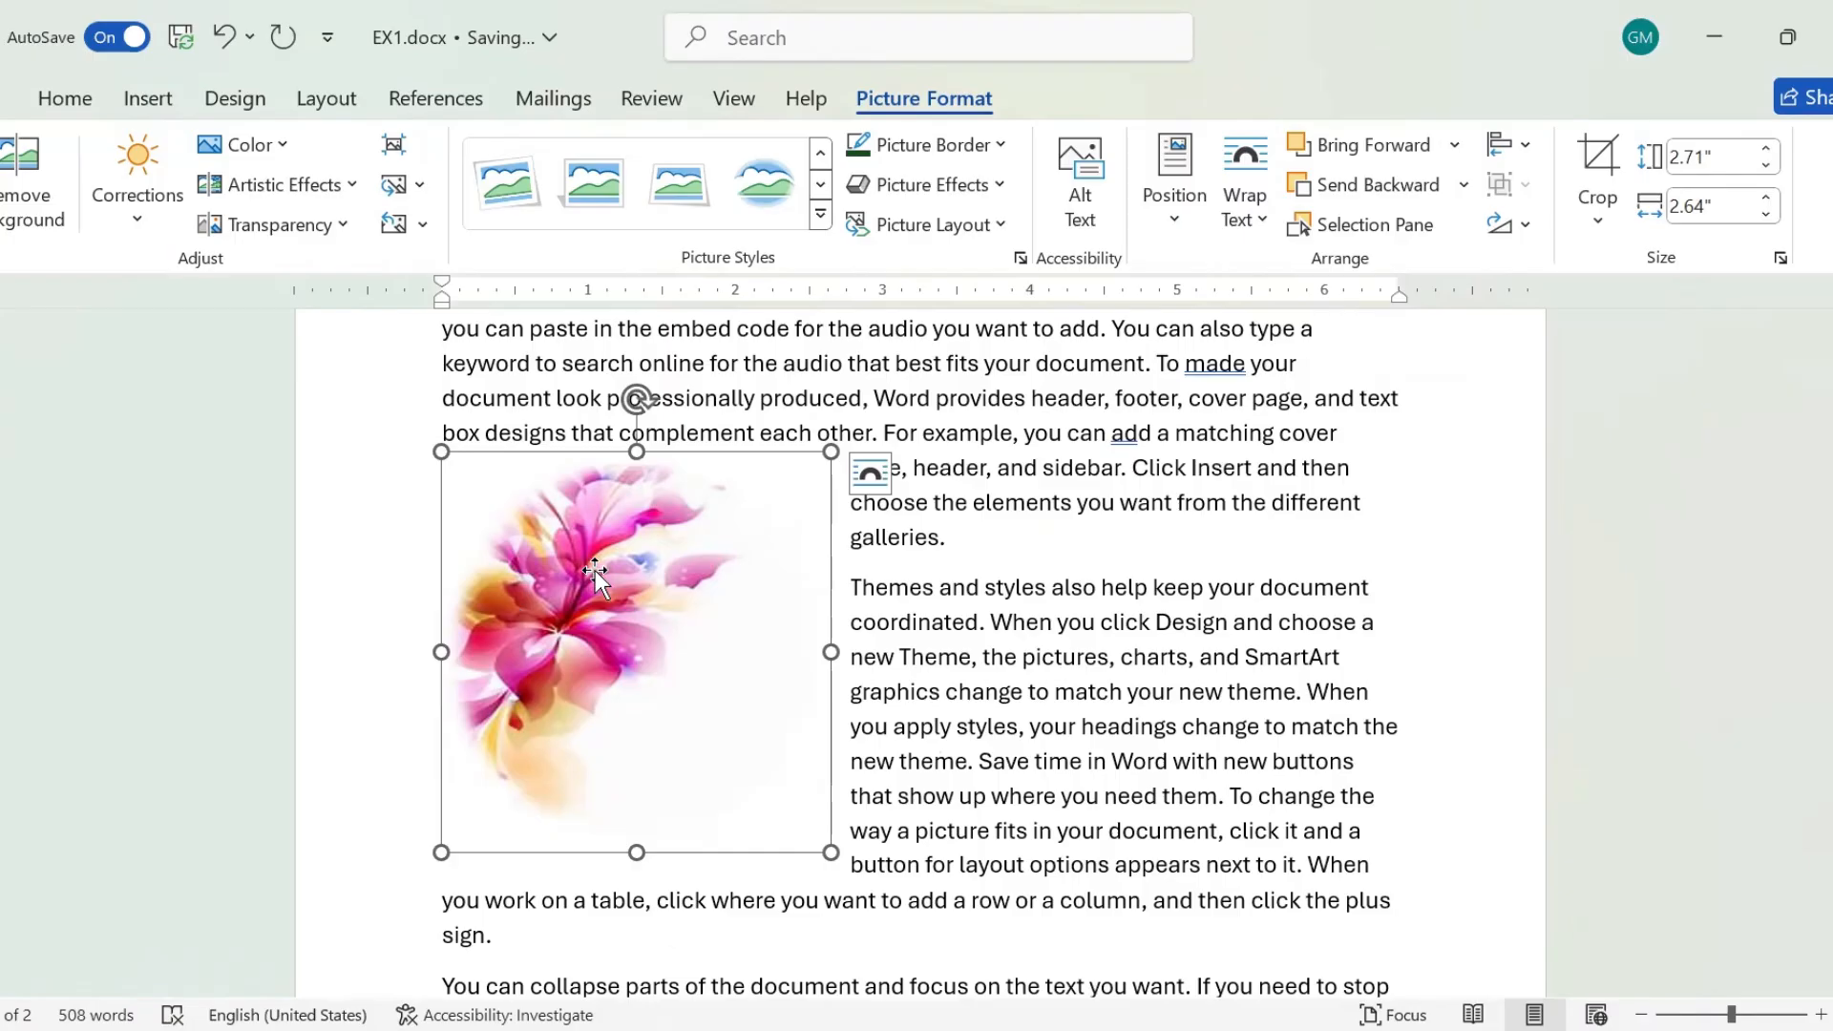
pyautogui.moveTo(594, 570); pyautogui.dragTo(853, 526)
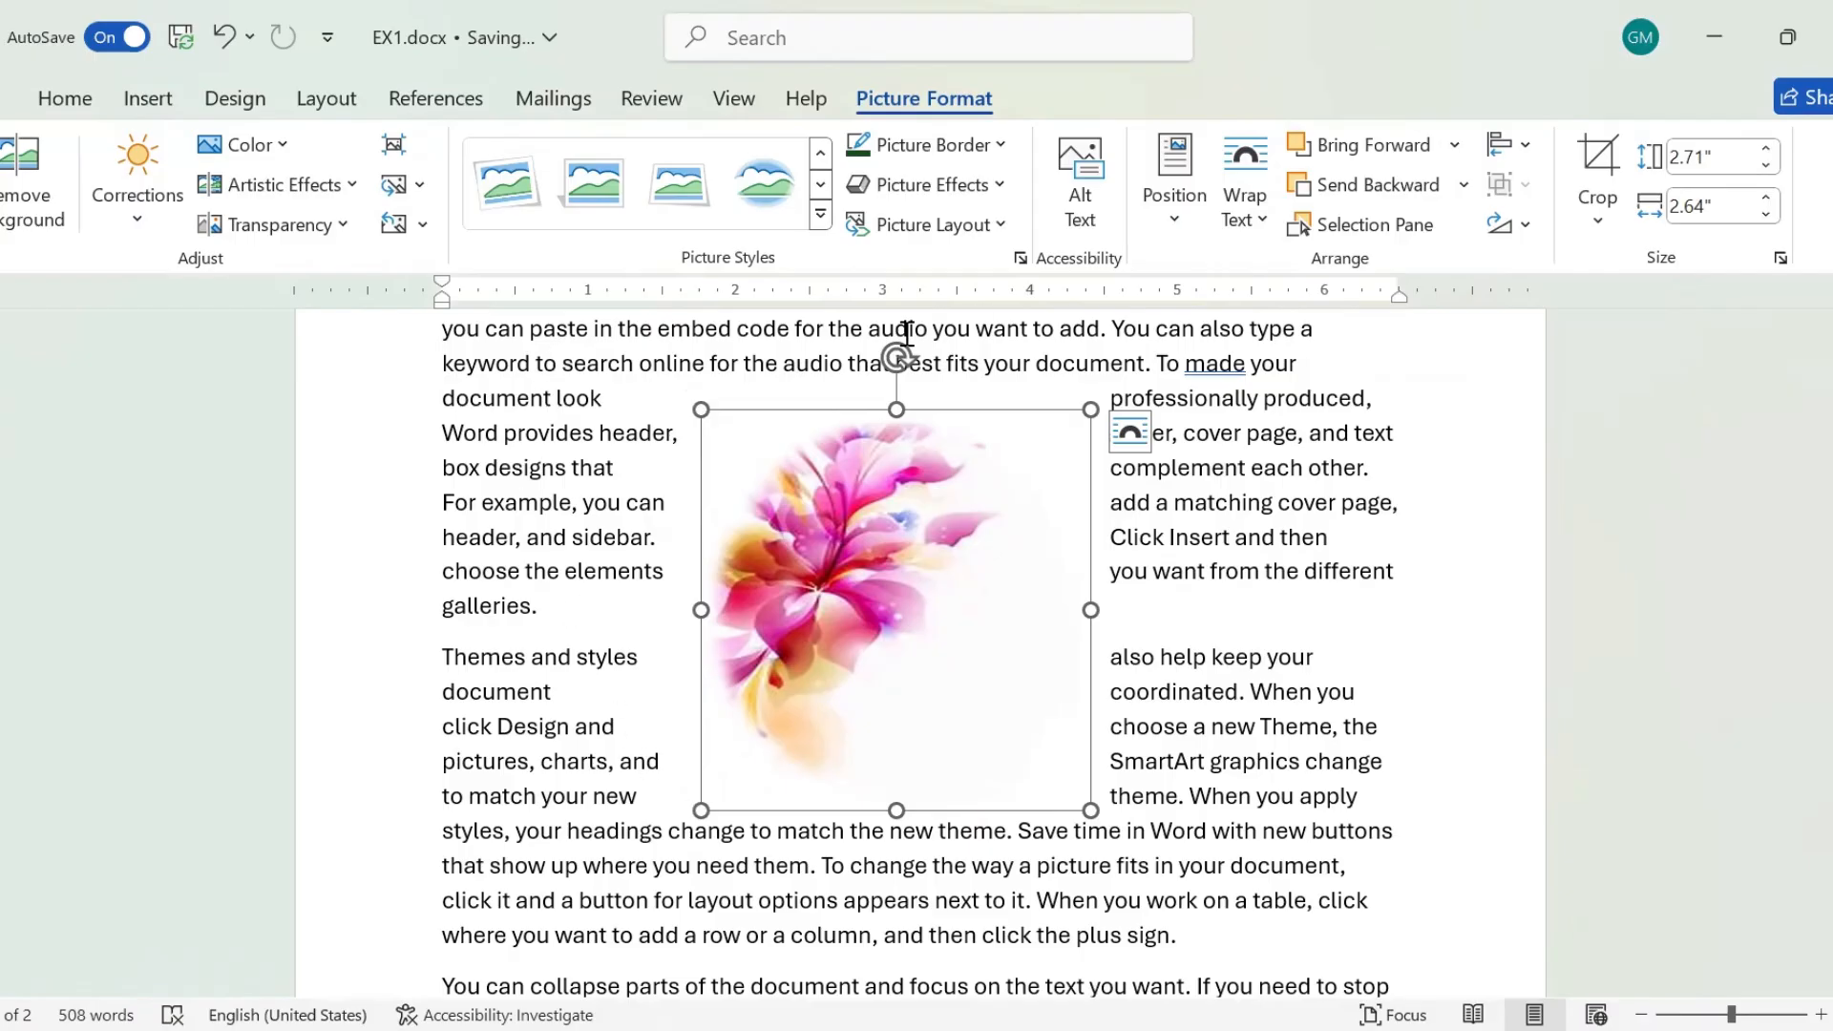
pyautogui.moveTo(798, 643); pyautogui.dragTo(859, 597)
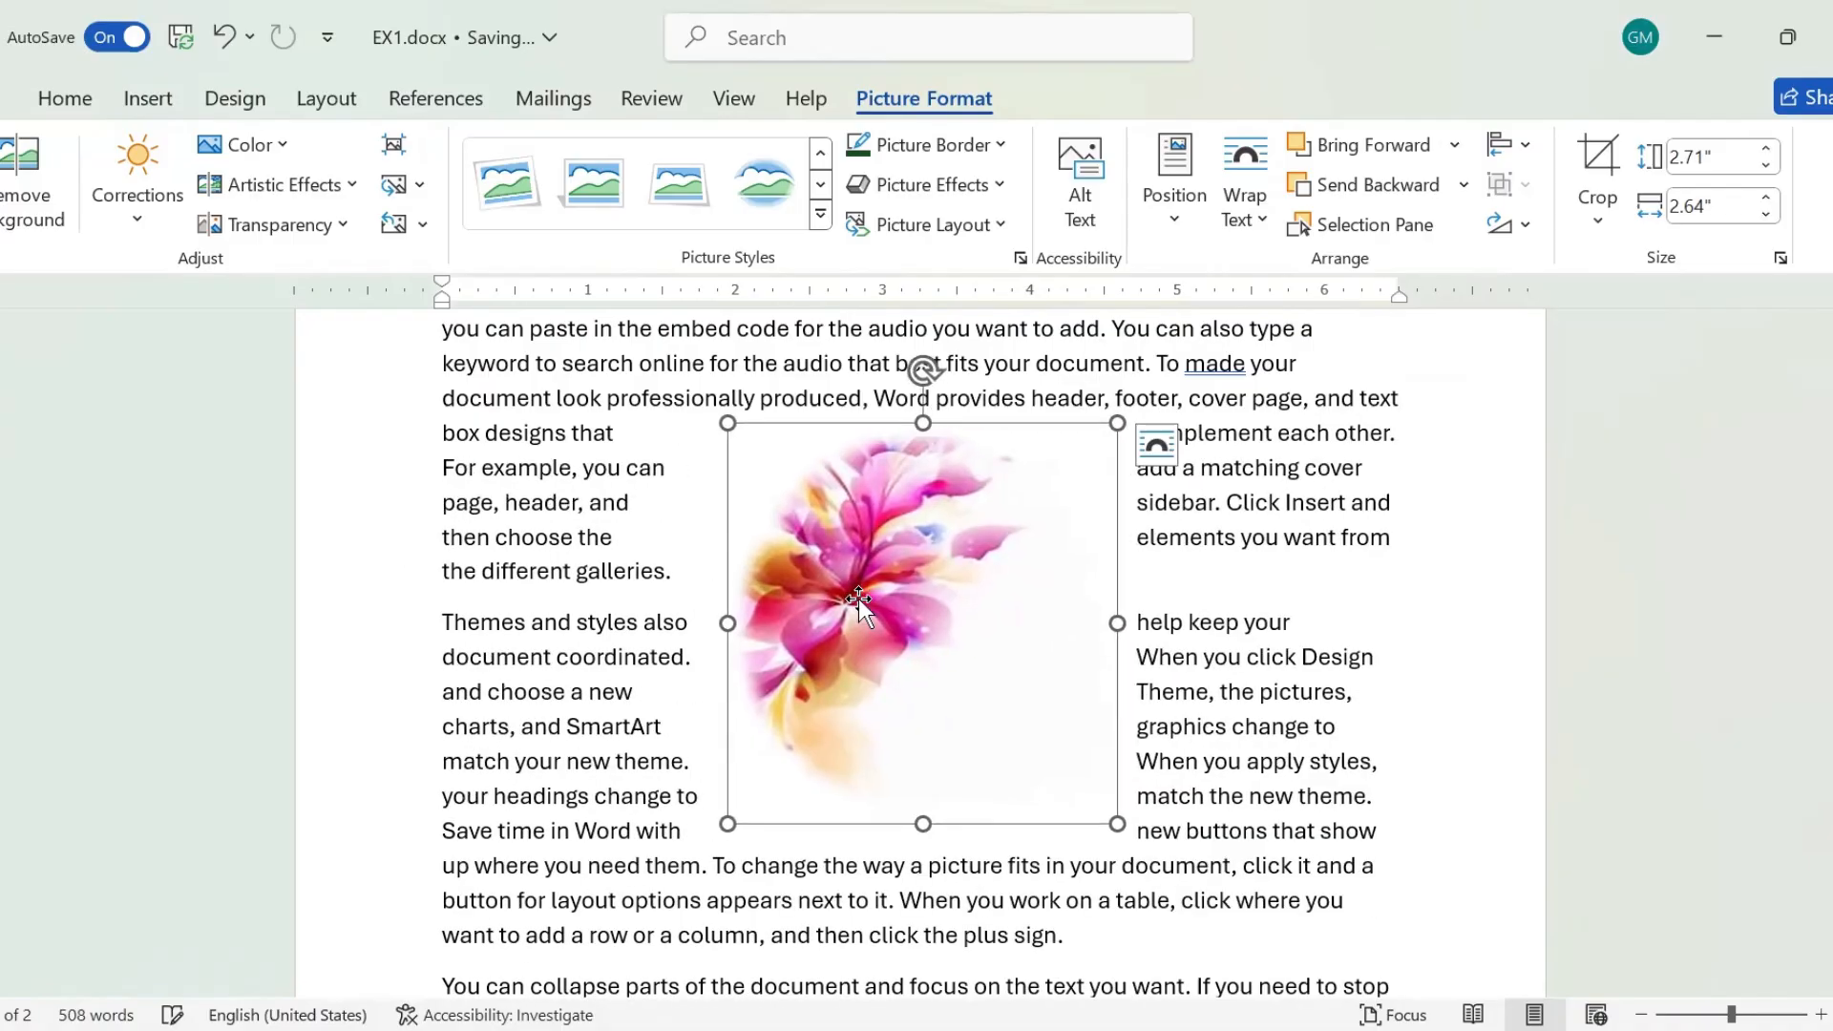
# Change the flower picture's text wrapping to Tight.
pyautogui.click(1245, 191)
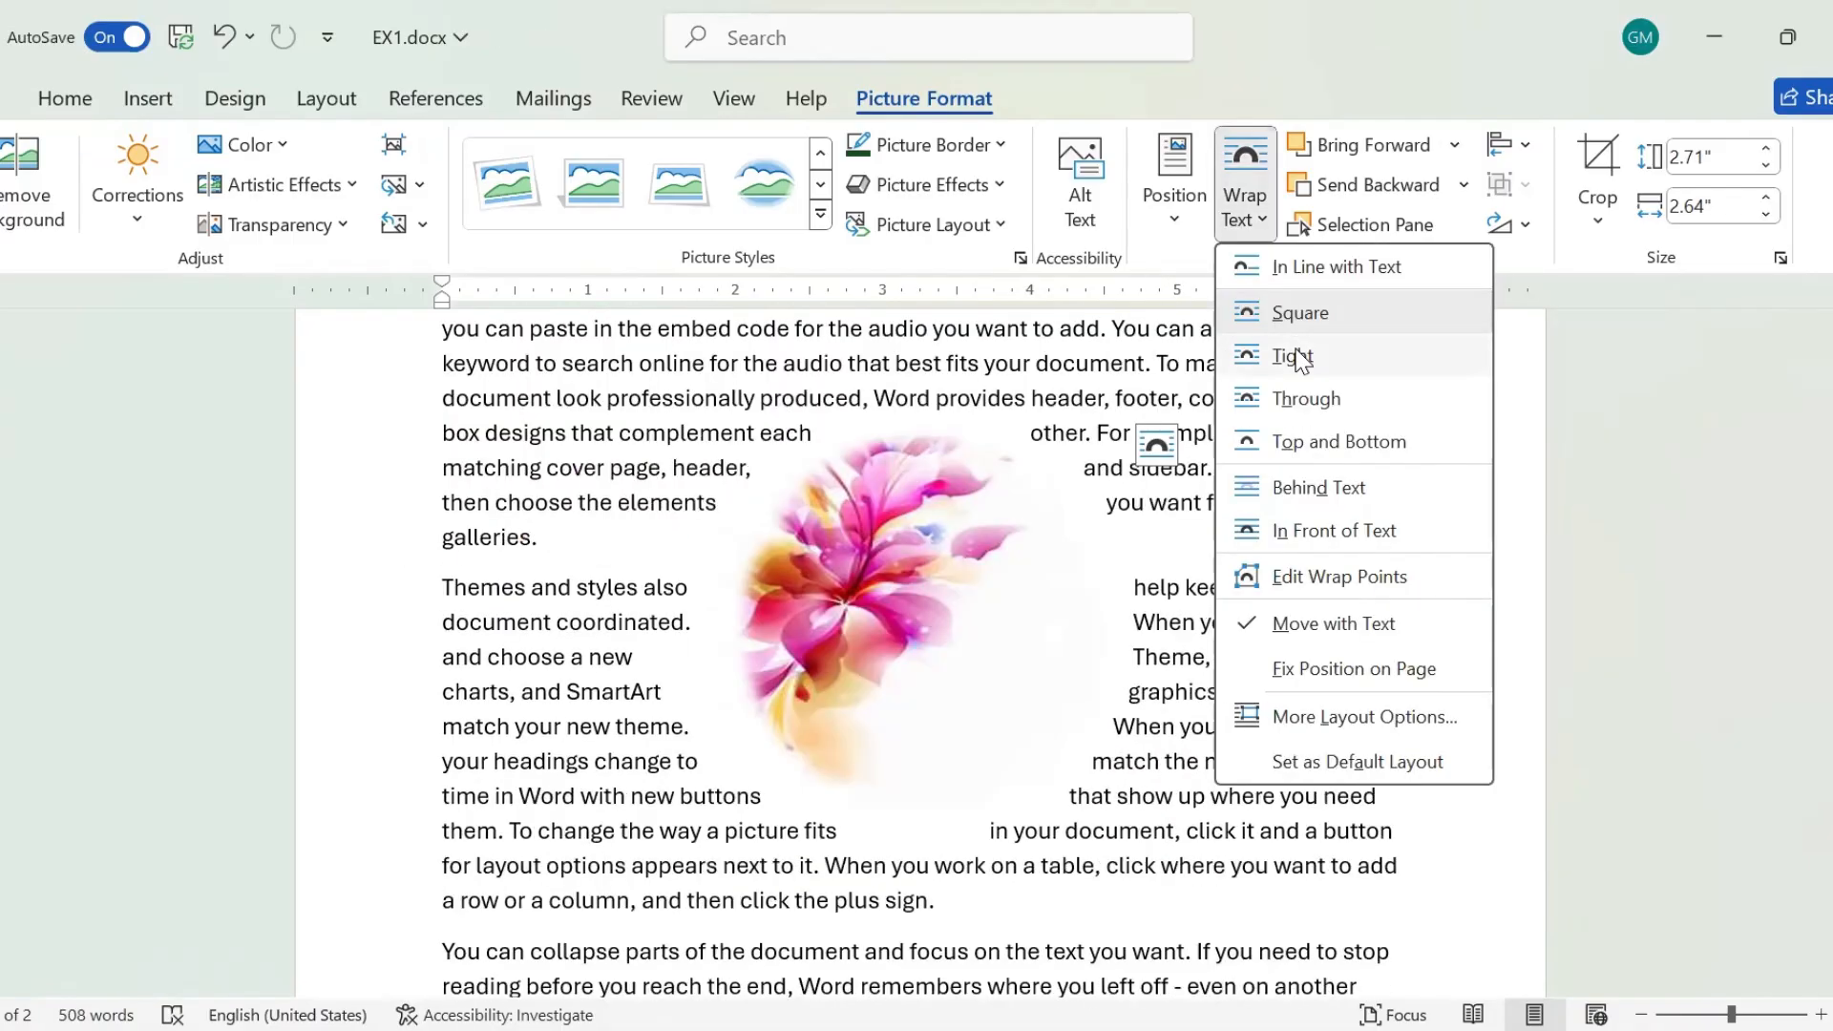
pyautogui.click(1270, 355)
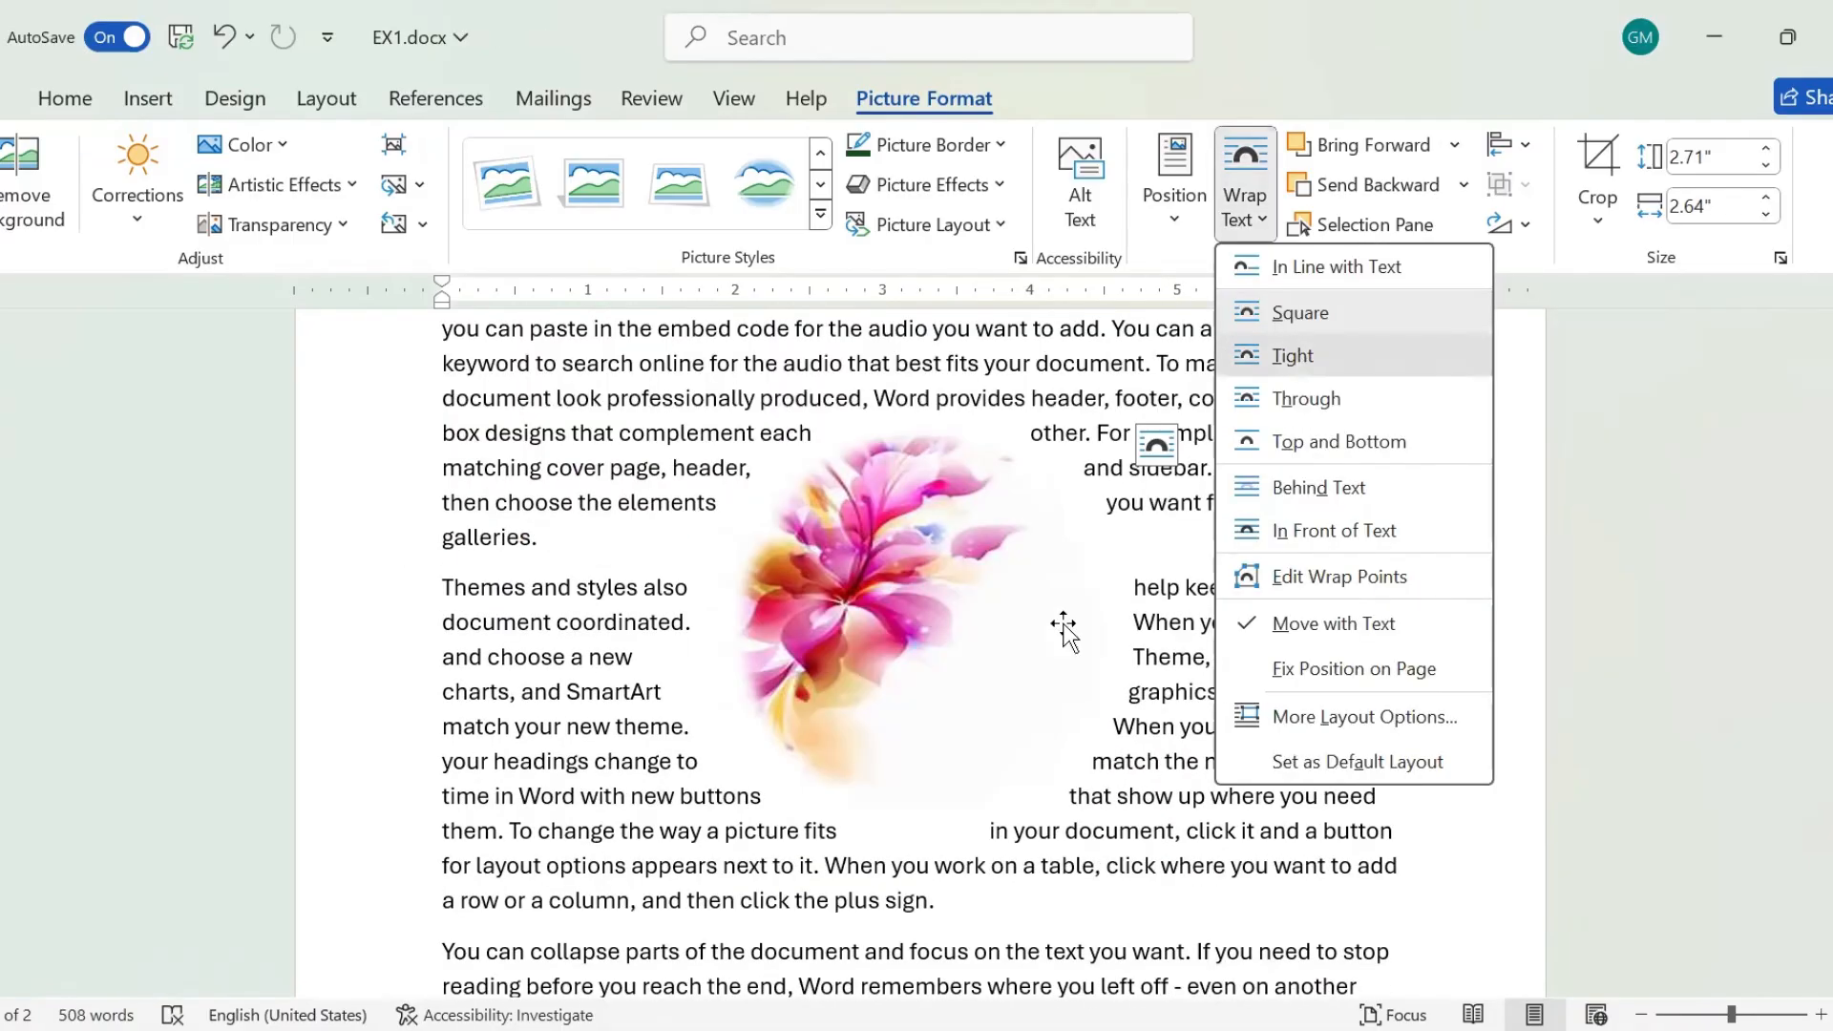
# Change the flower picture's text wrapping to Top and Bottom and switch it to Behind Text.
pyautogui.click(1146, 849)
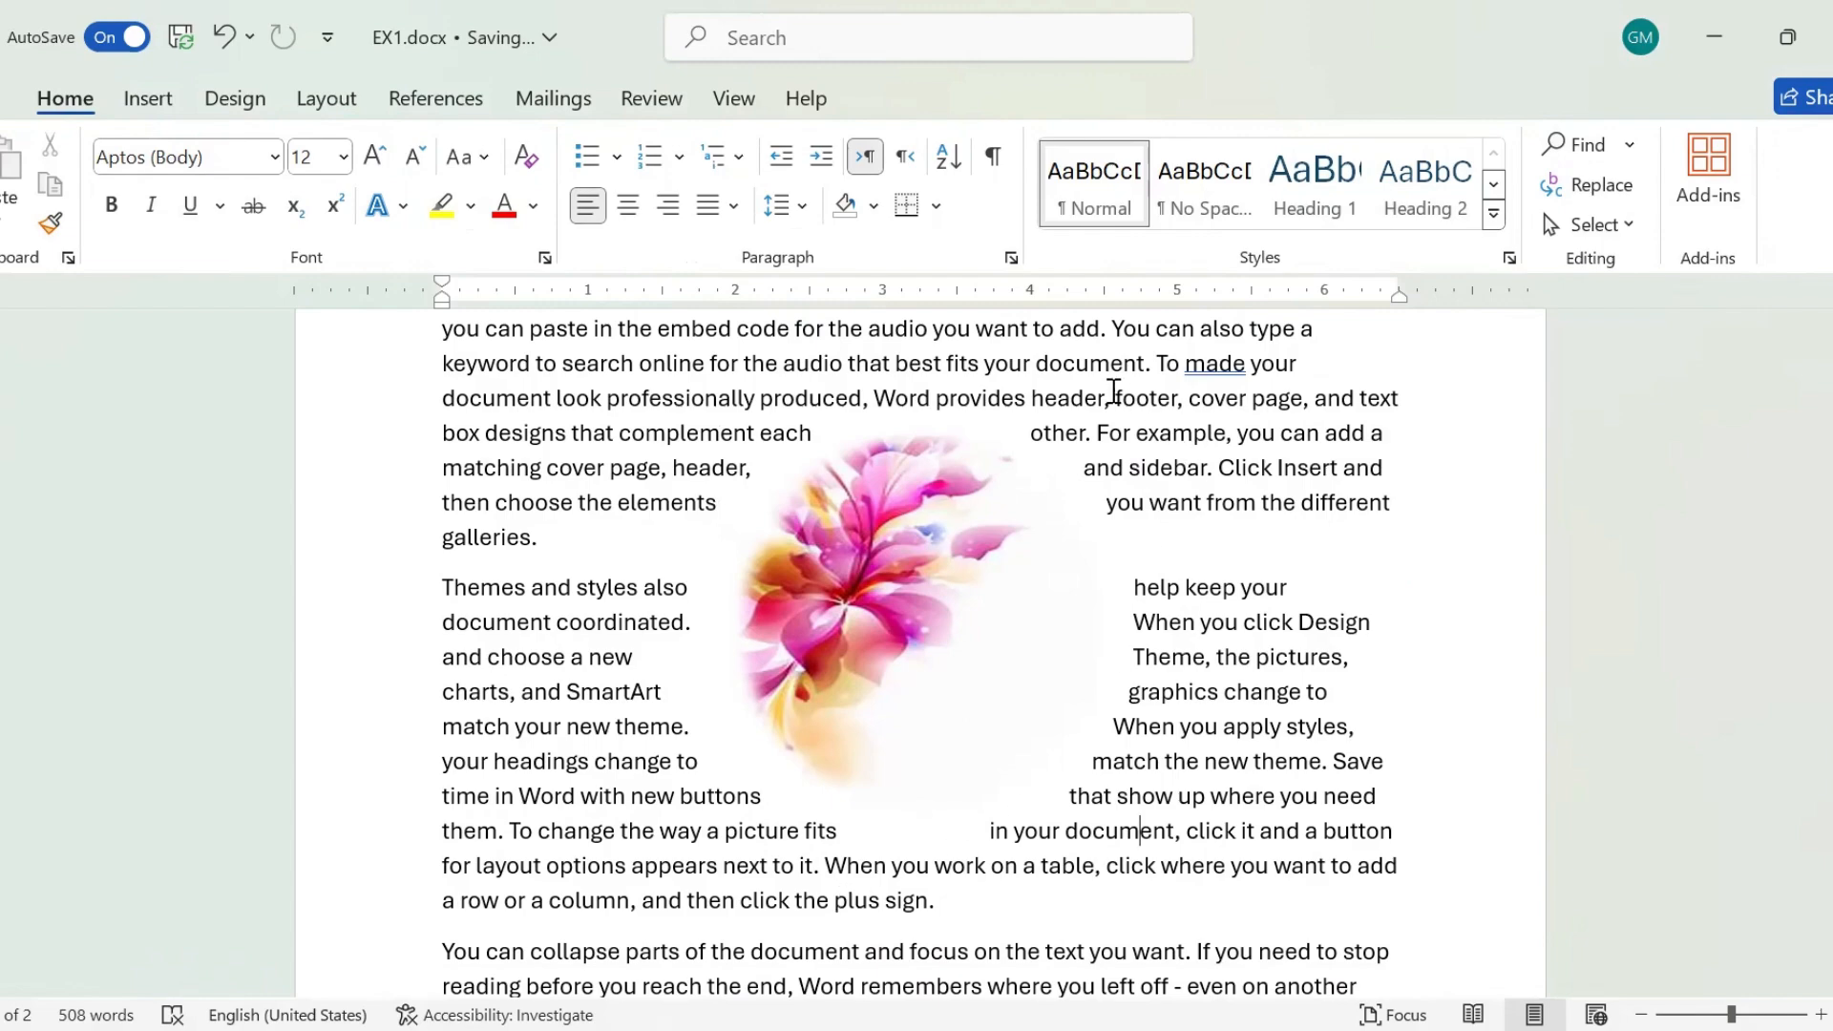
pyautogui.click(920, 605)
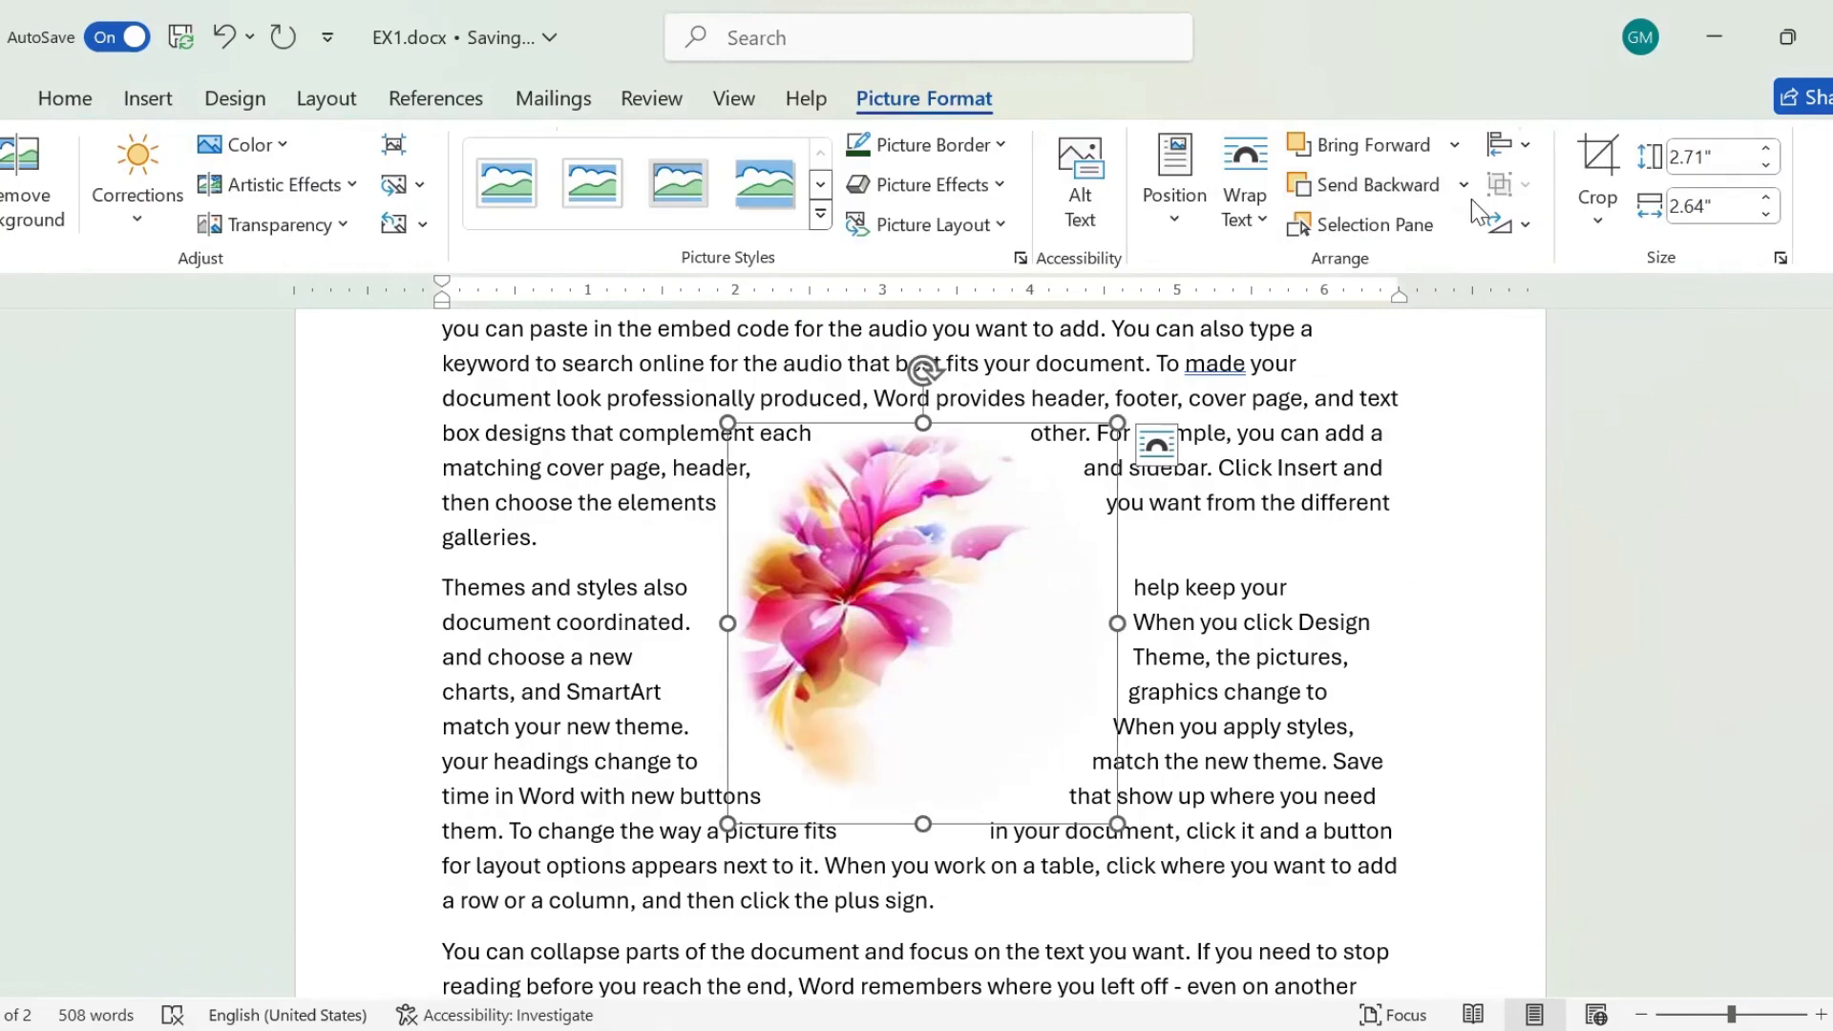
pyautogui.click(1268, 219)
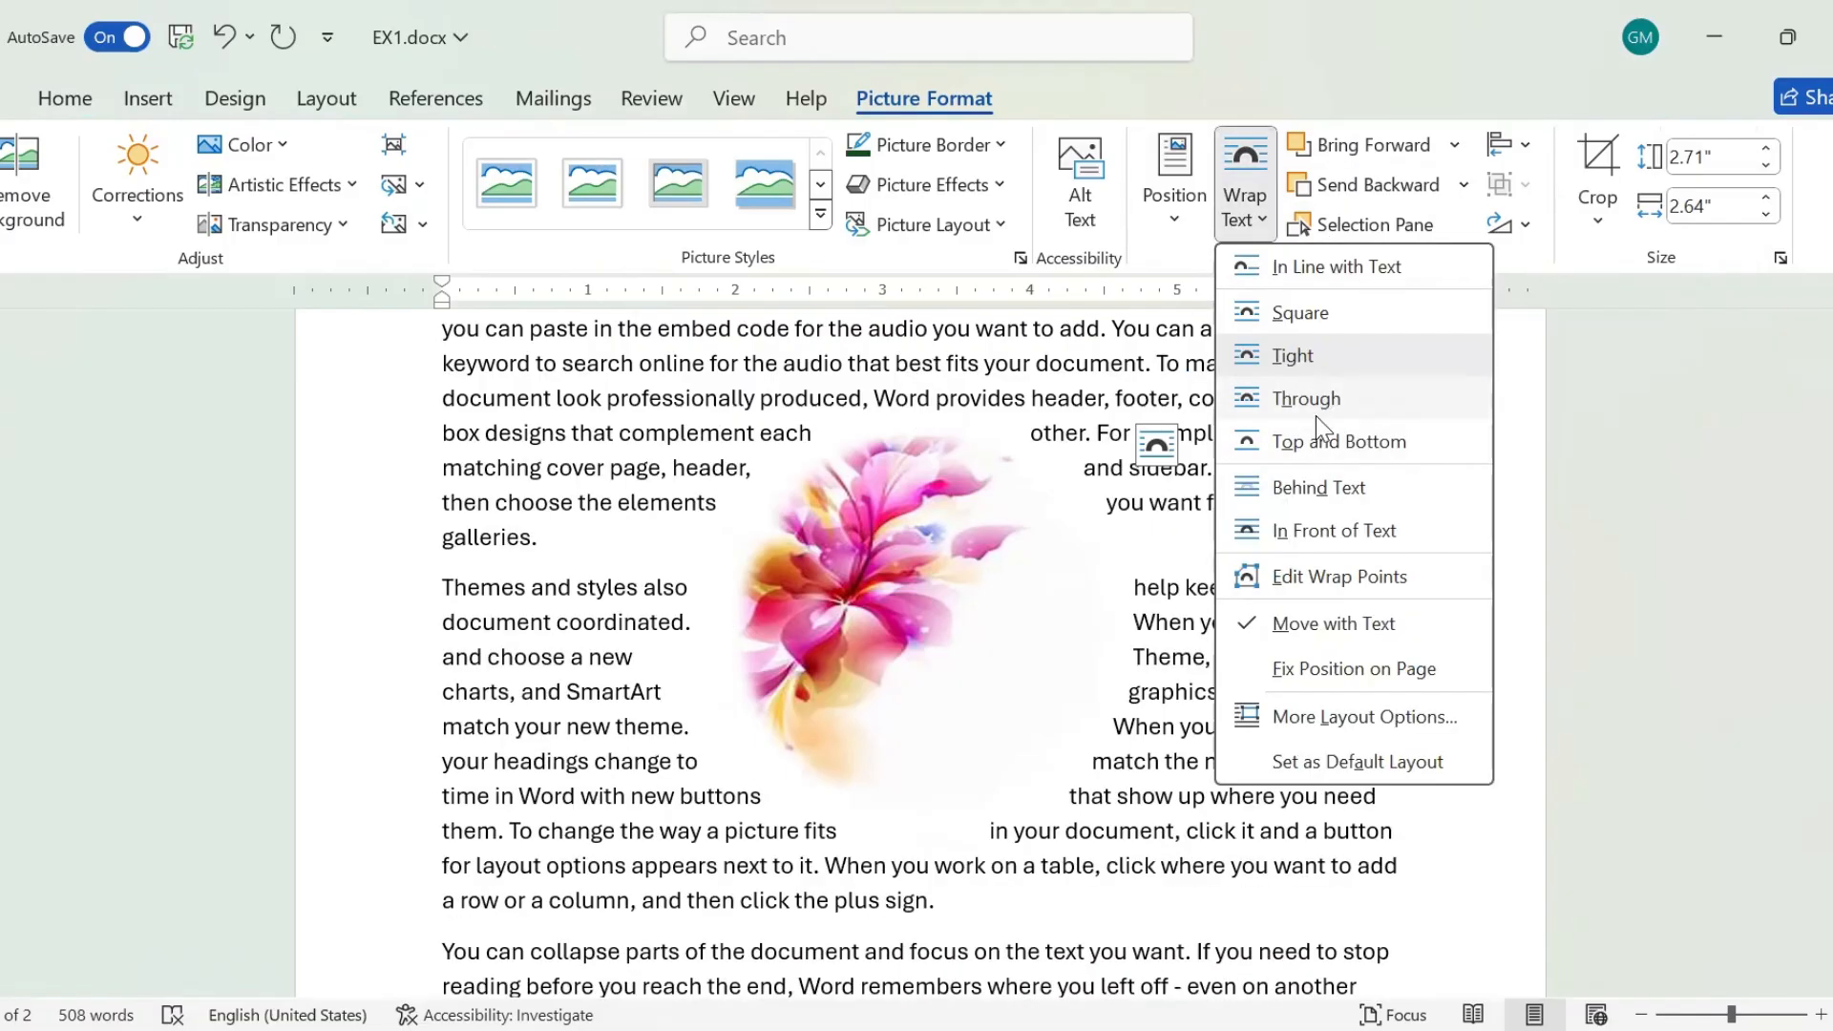
pyautogui.click(1317, 439)
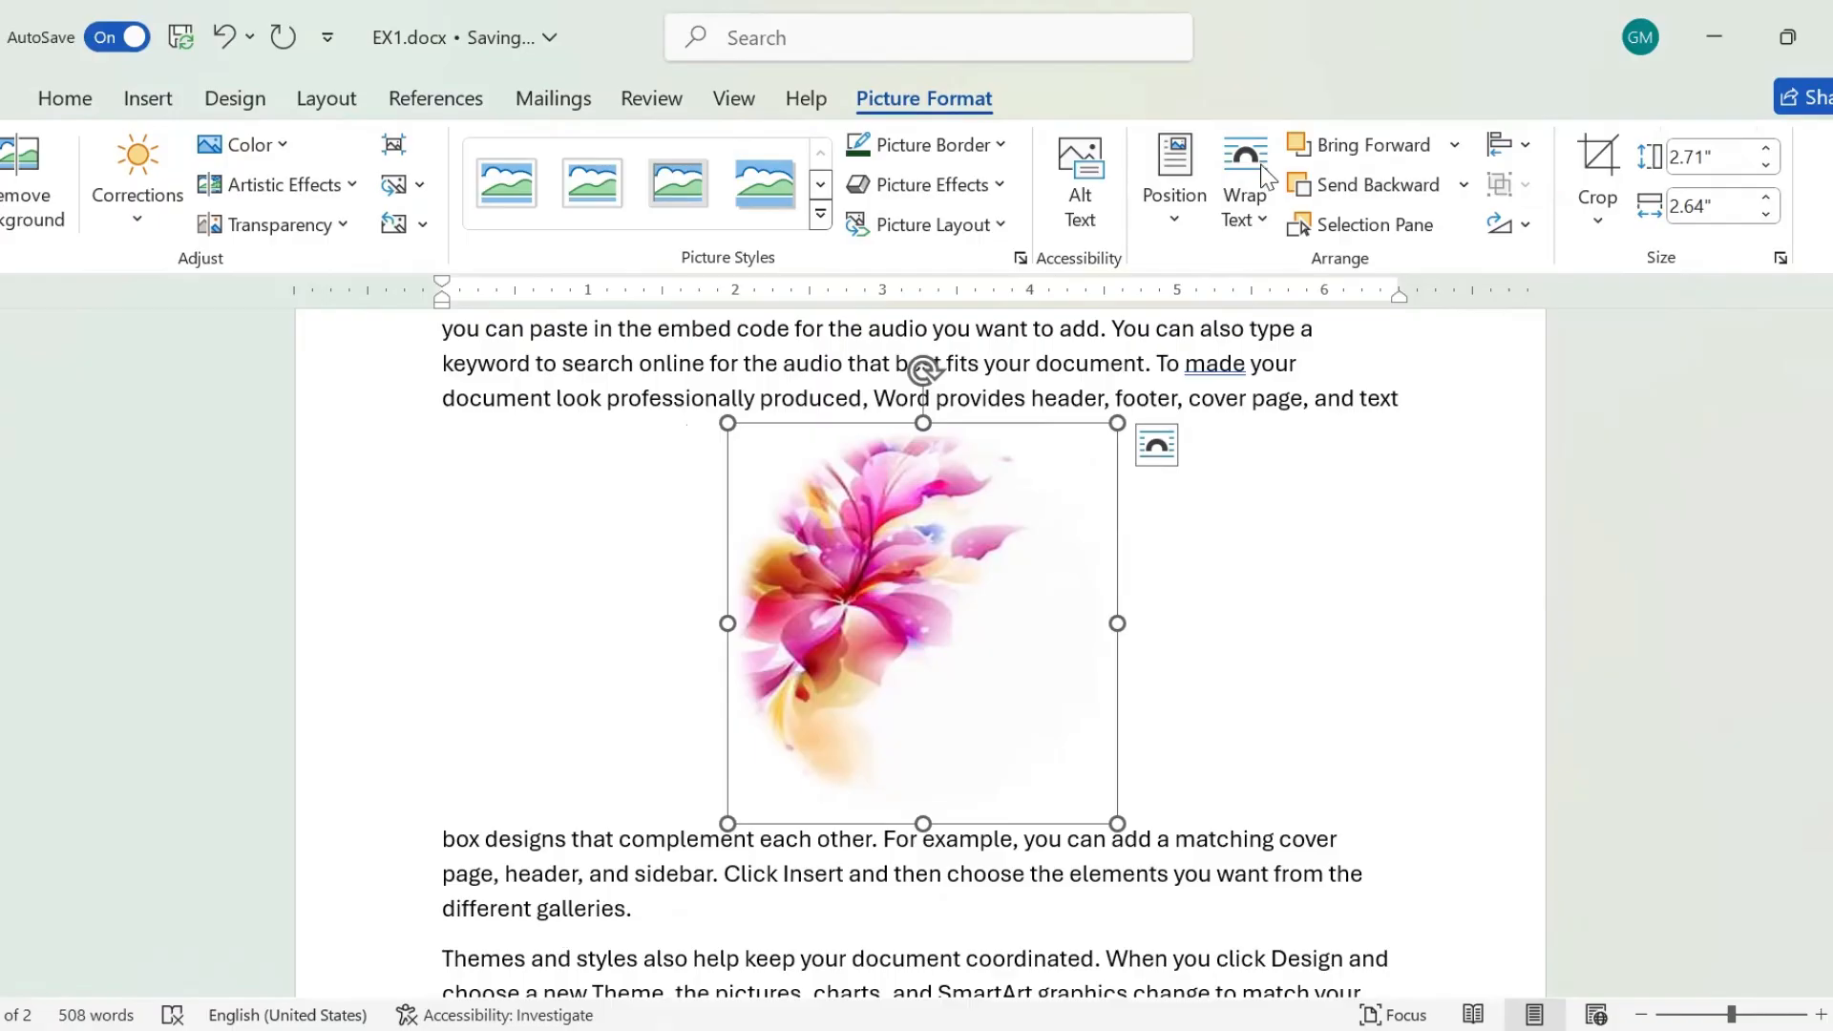
pyautogui.click(1267, 212)
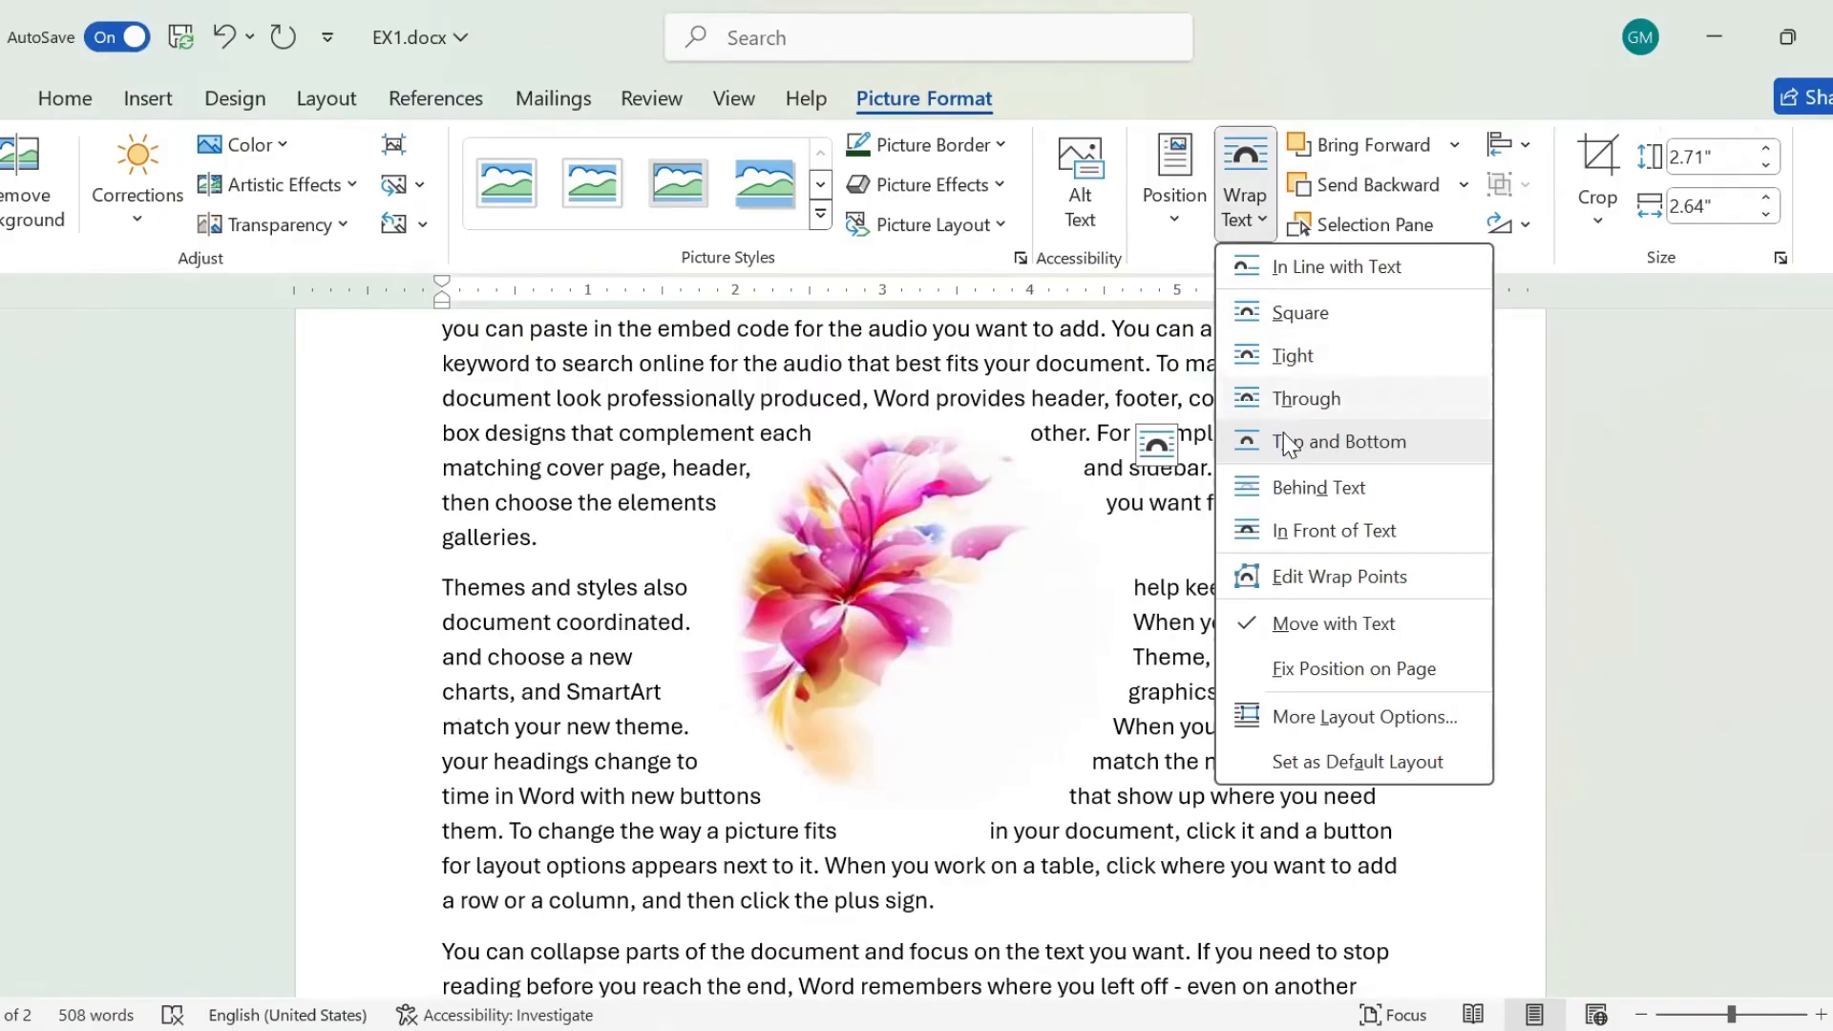
pyautogui.click(1293, 489)
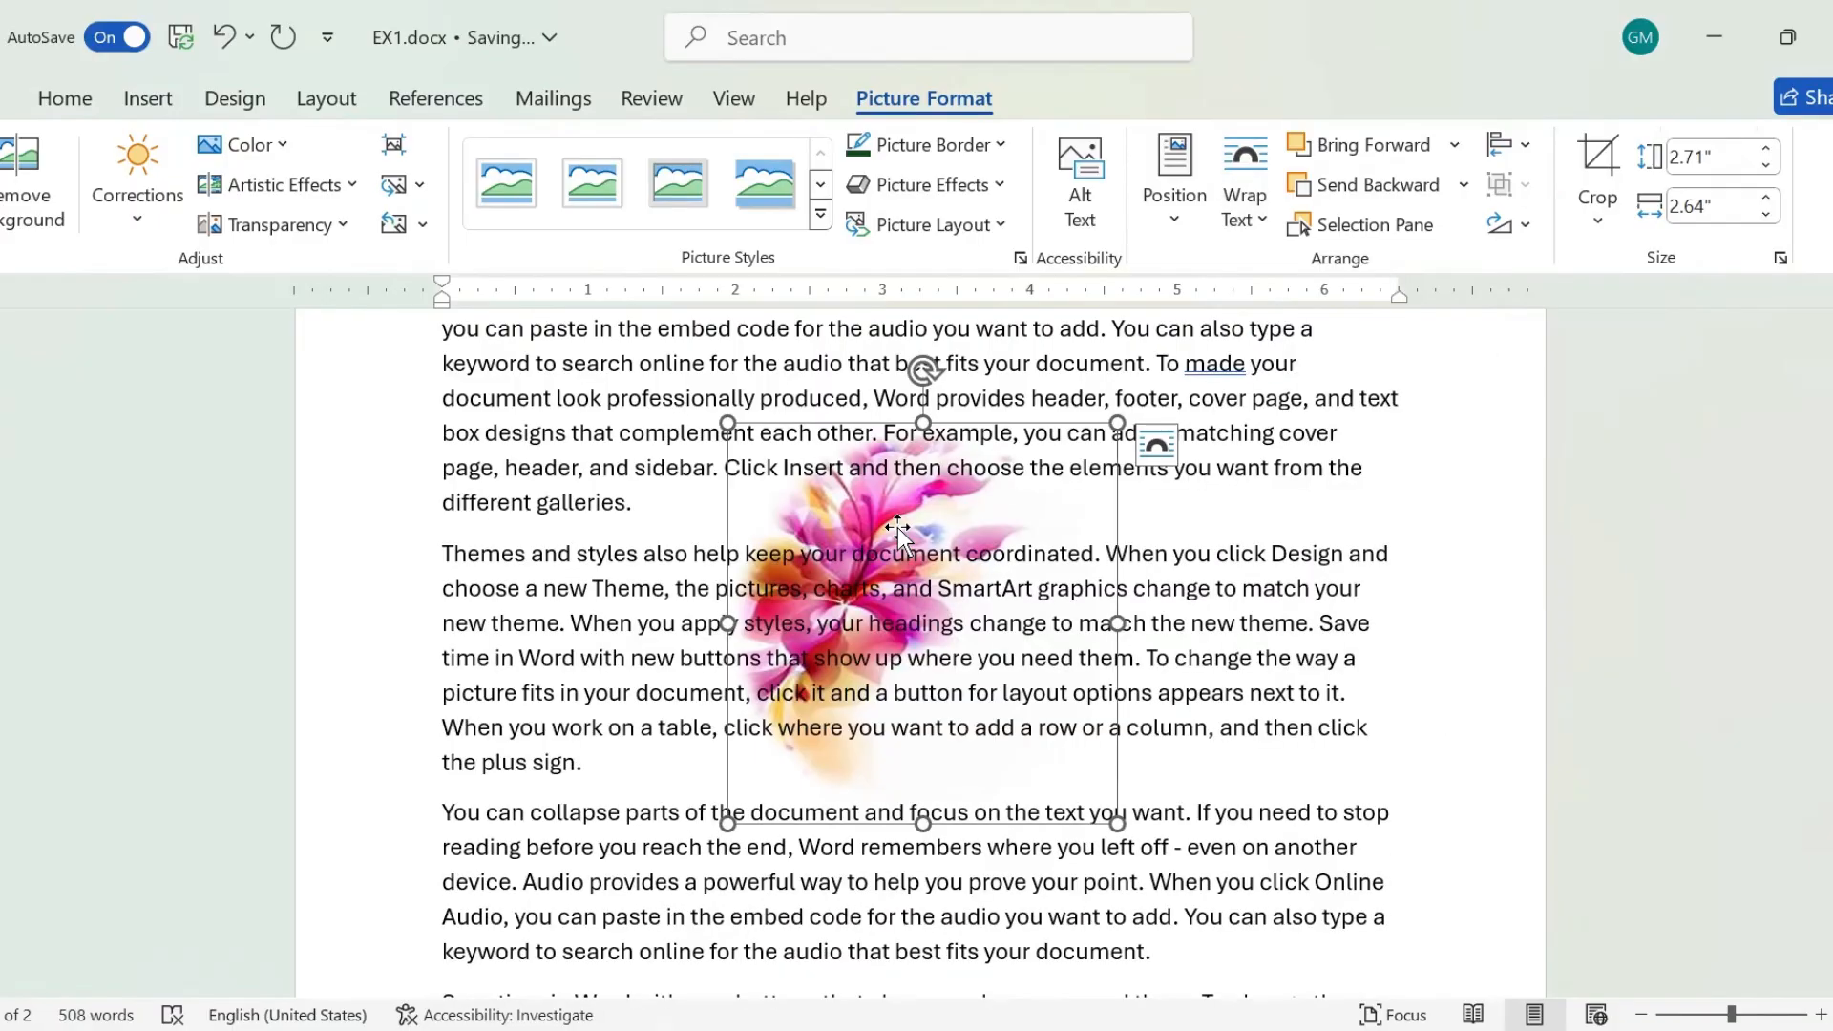
# Set the flower picture's text wrapping to In Front of Text and move it slightly left over the first two paragraphs.
pyautogui.click(1257, 232)
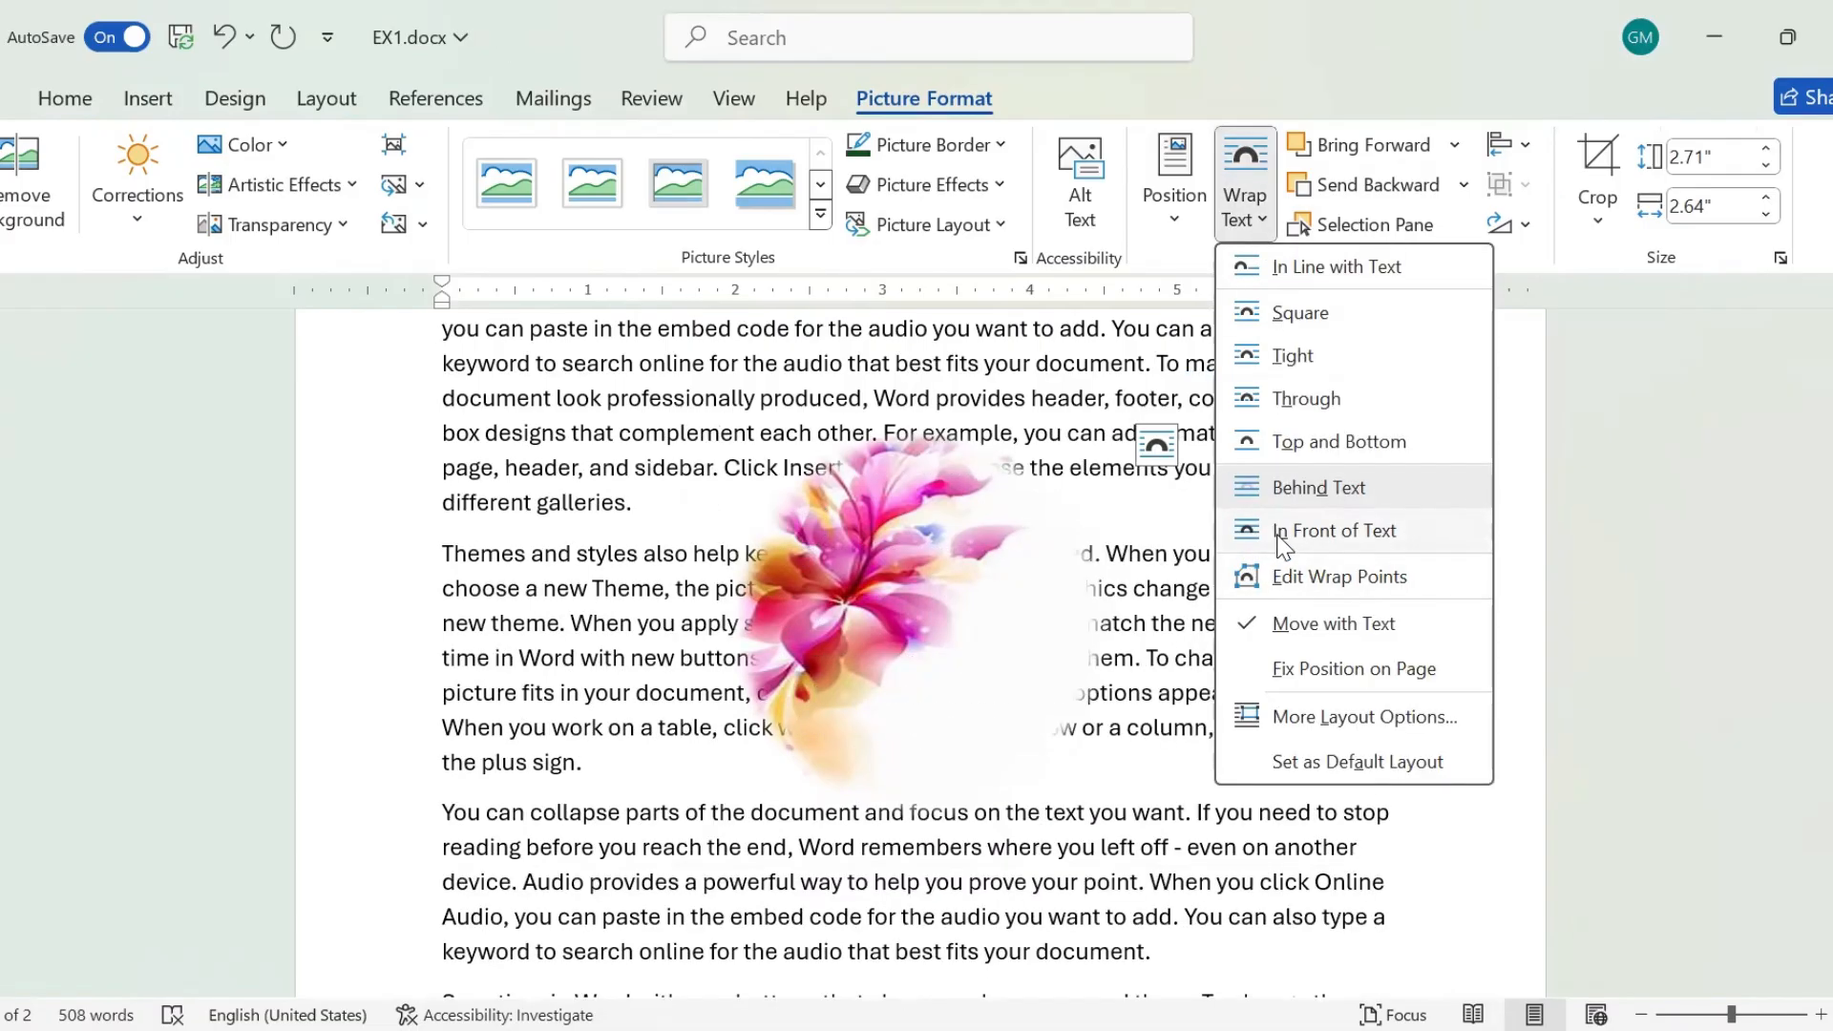
pyautogui.click(1277, 531)
pyautogui.moveTo(1097, 618); pyautogui.dragTo(977, 602)
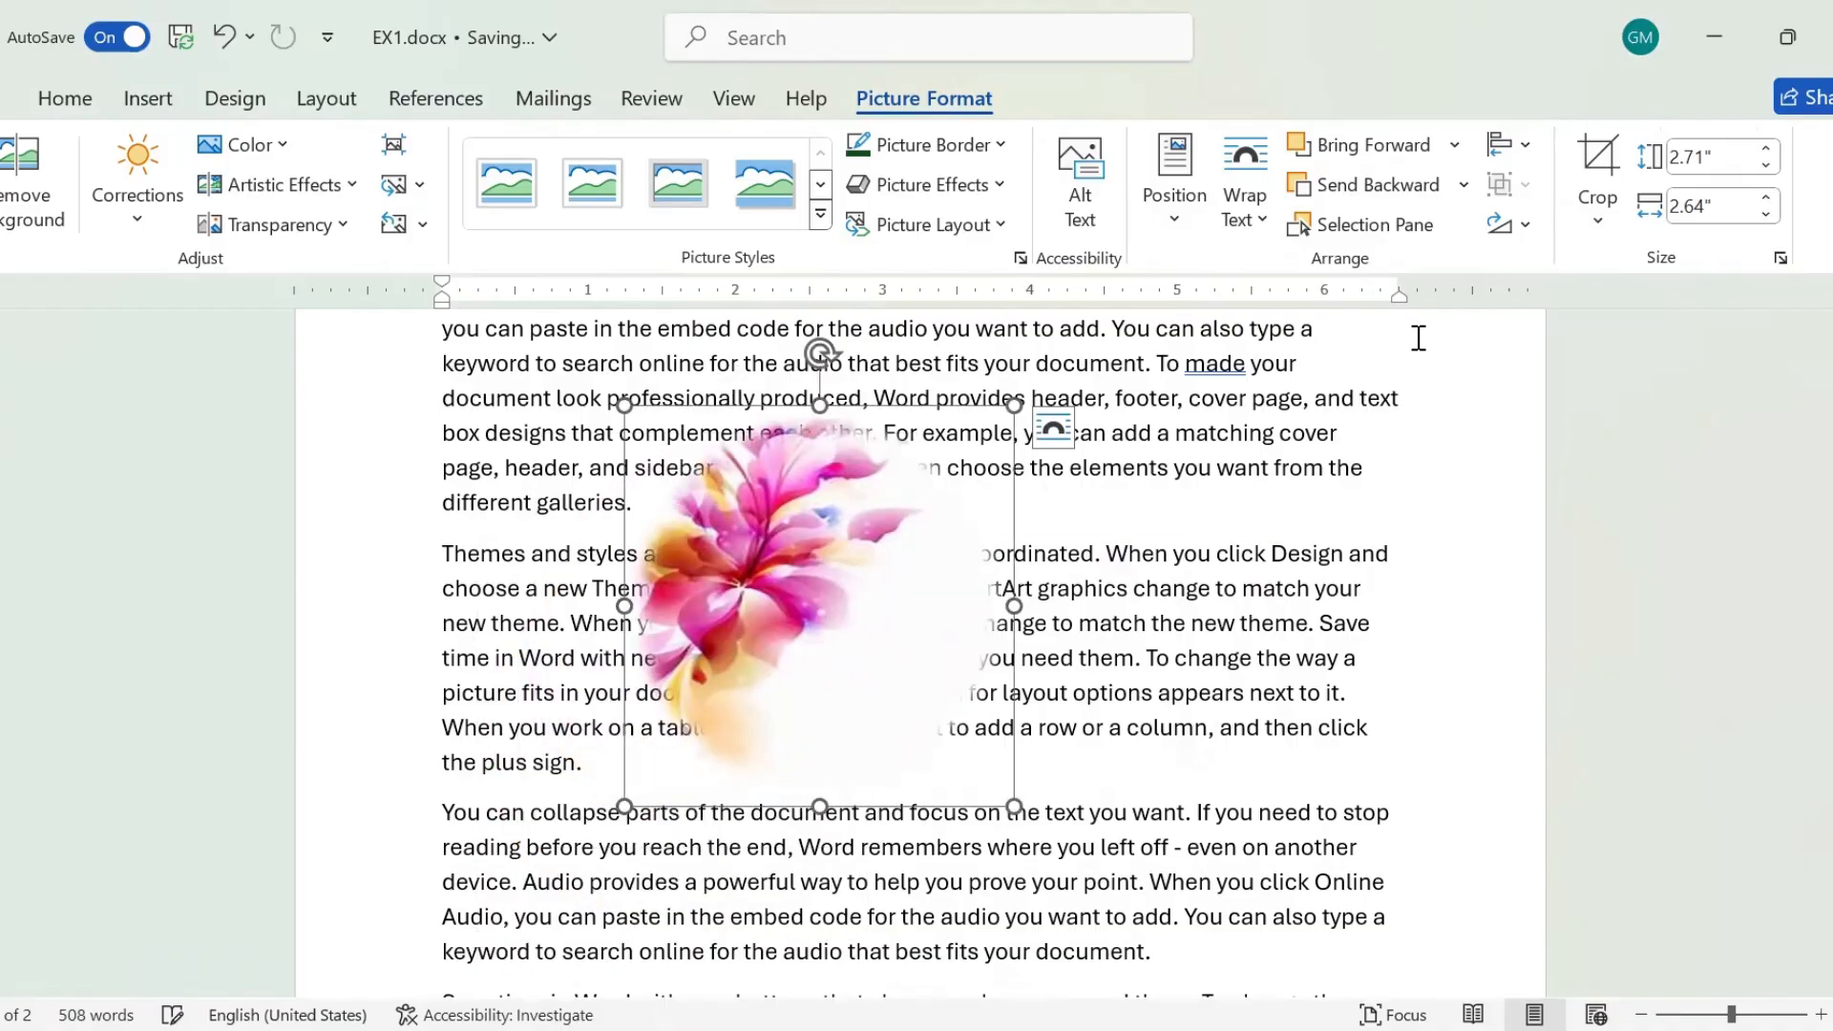
# Edit the flower picture's wrap points, pulling five boundary points outward at its upper left, lower left, bottom, lower right and upper right.
pyautogui.click(1248, 210)
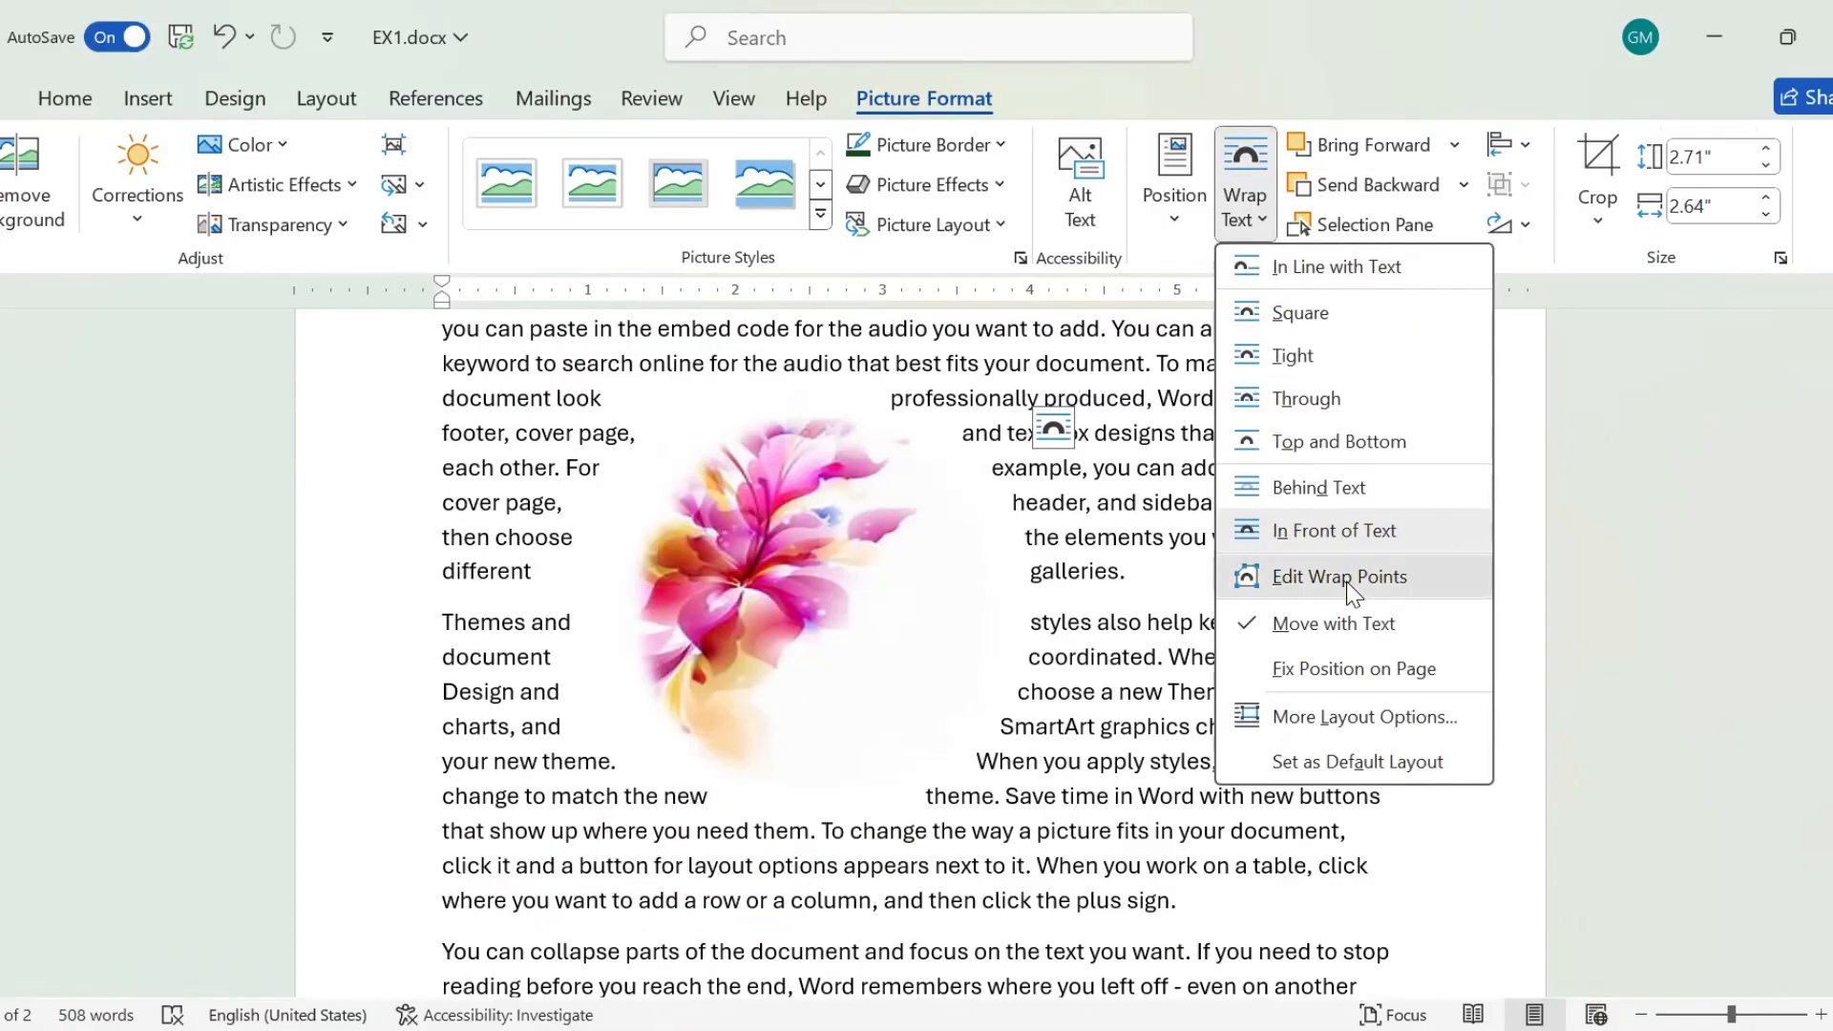
pyautogui.click(1348, 577)
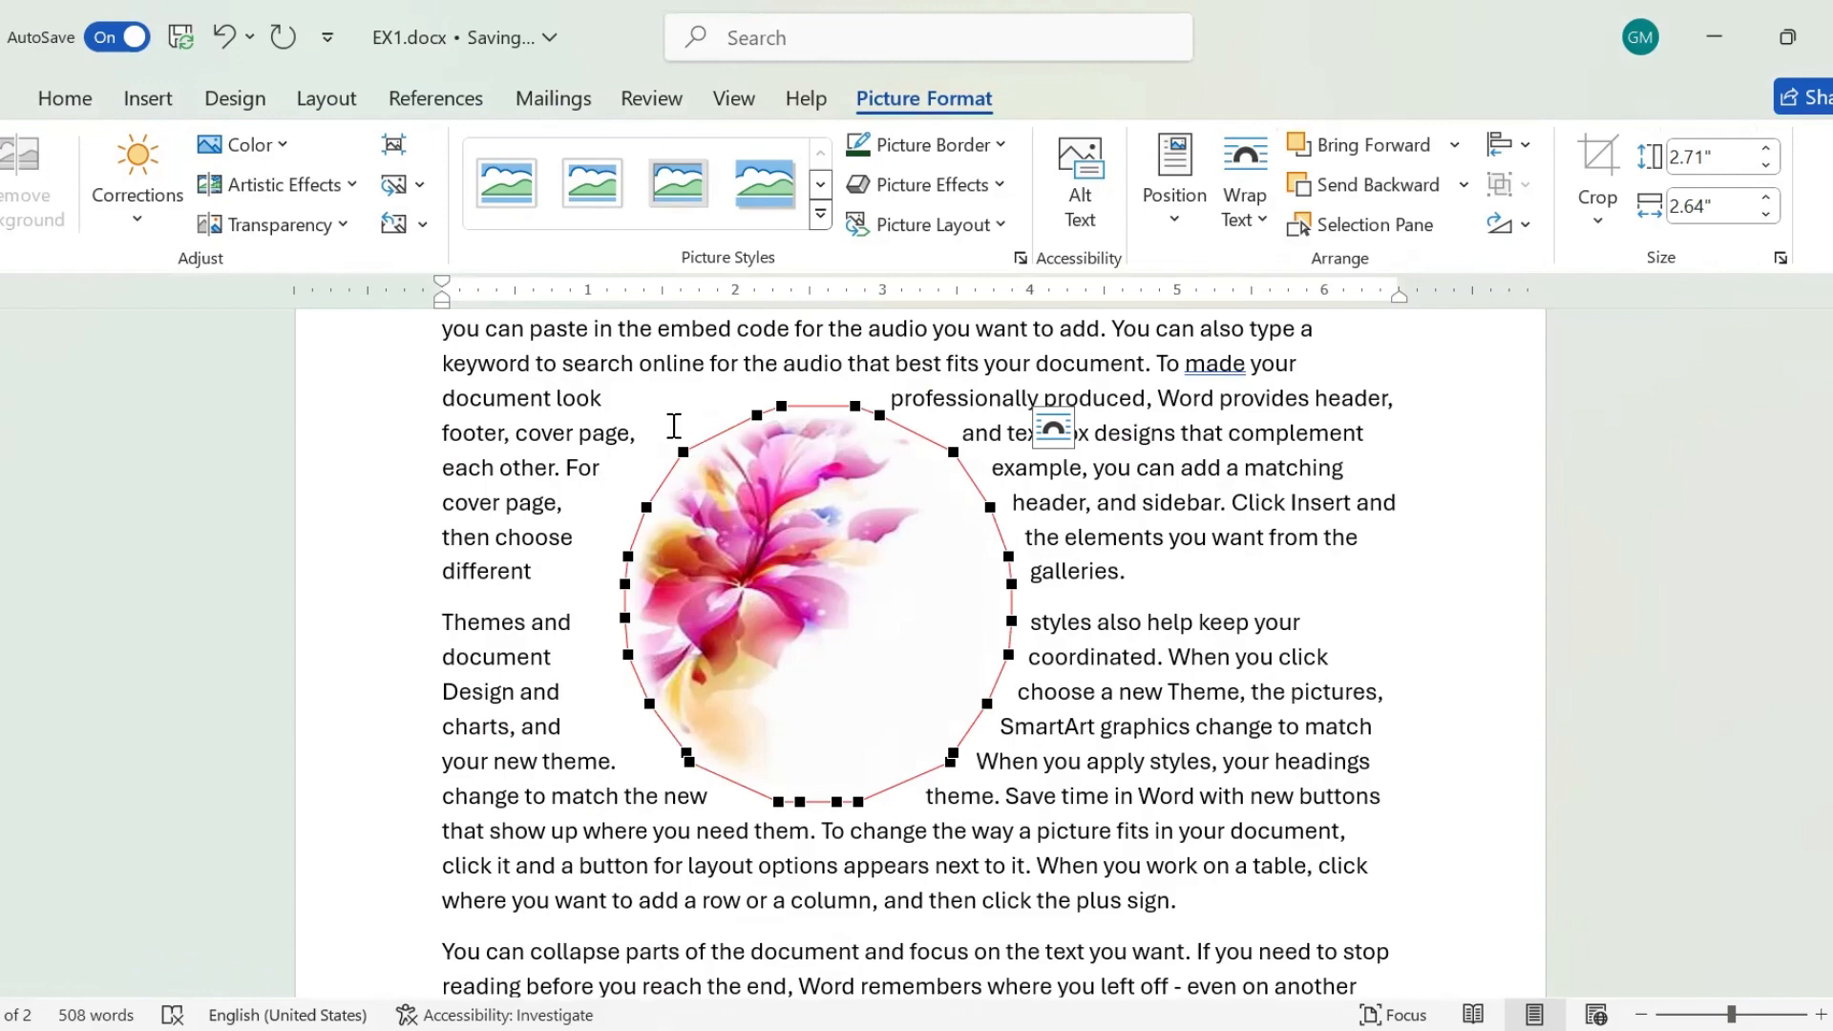
pyautogui.moveTo(683, 451); pyautogui.dragTo(599, 381)
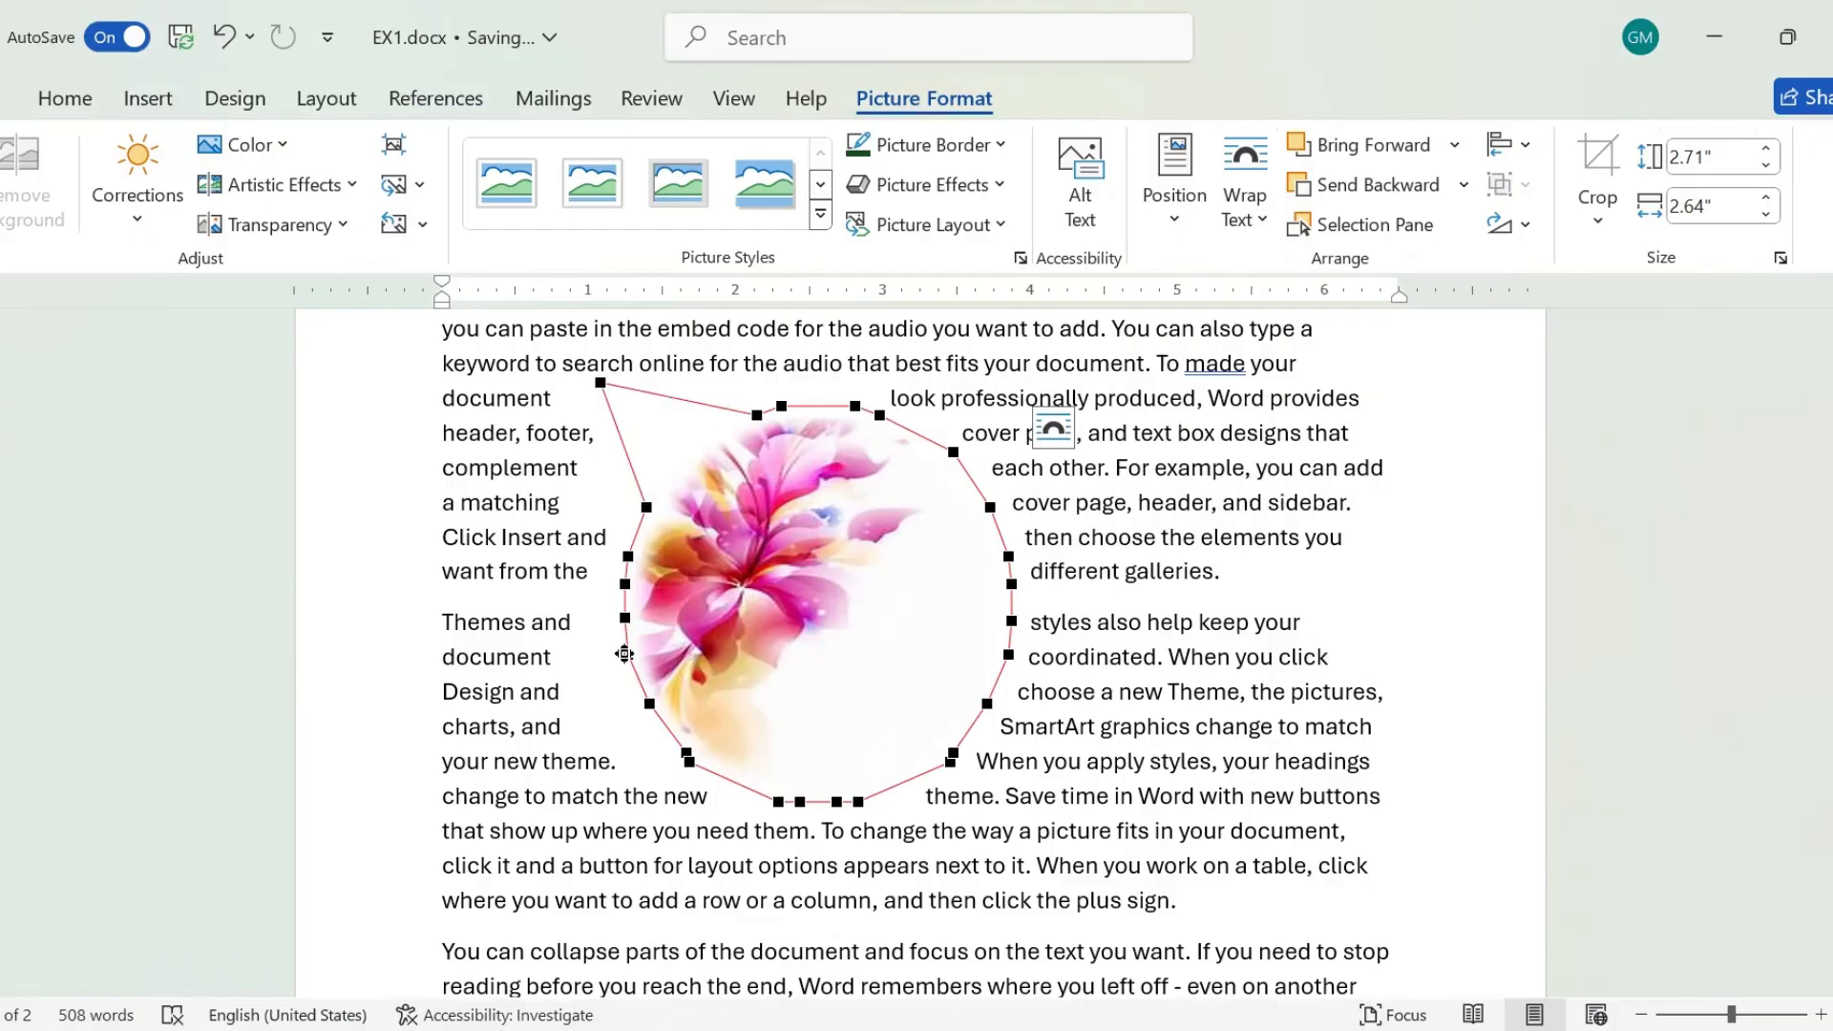
pyautogui.moveTo(624, 654); pyautogui.dragTo(521, 724)
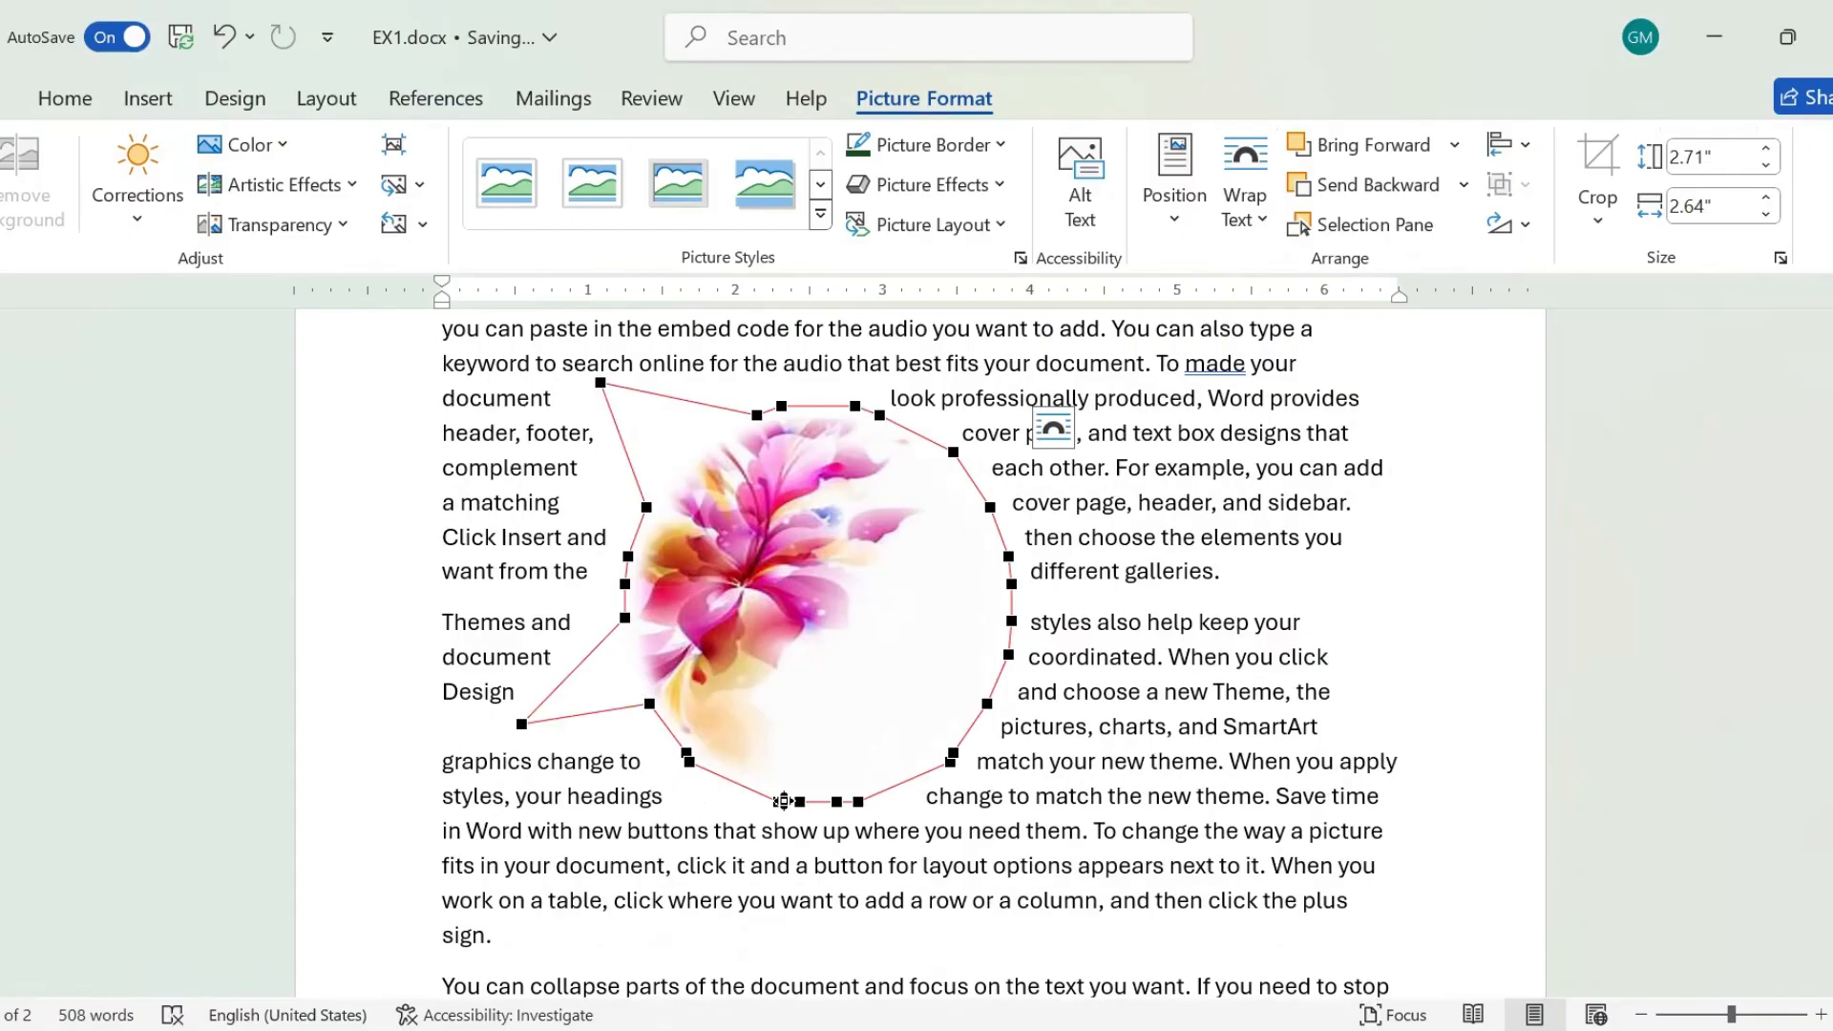
pyautogui.moveTo(782, 801); pyautogui.dragTo(780, 910)
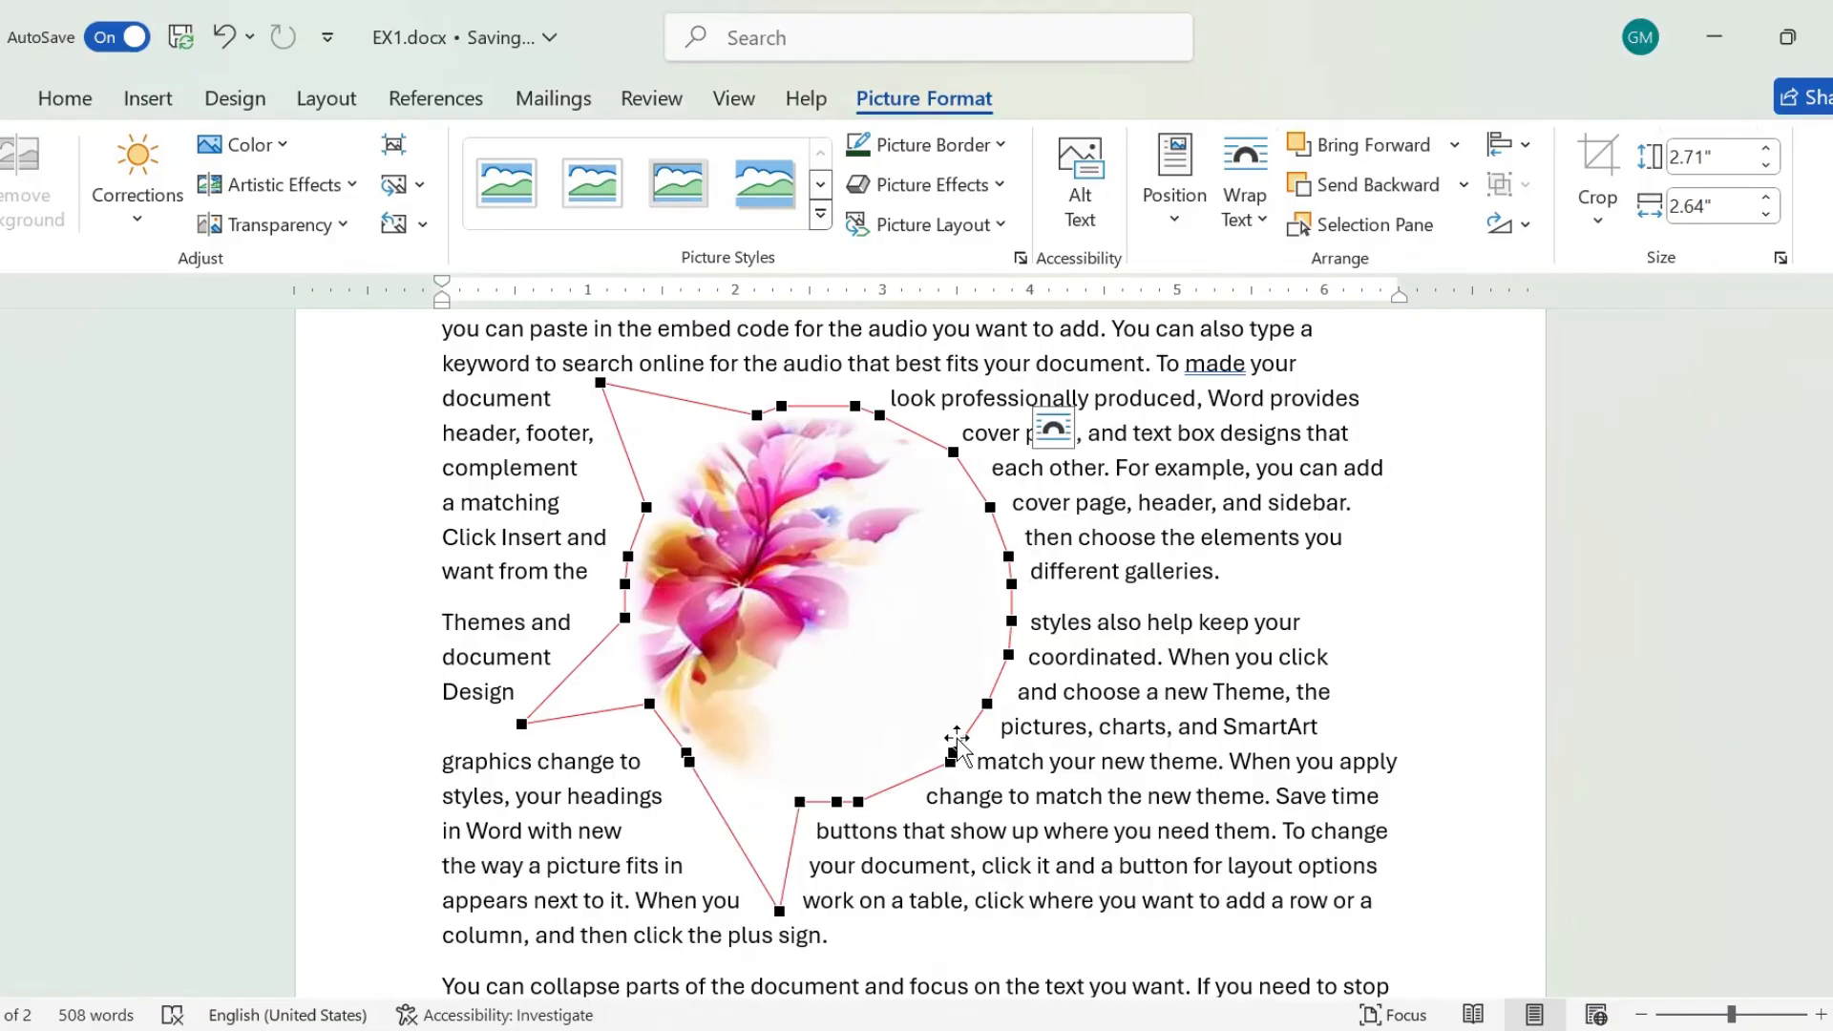
pyautogui.moveTo(986, 703); pyautogui.dragTo(1125, 697)
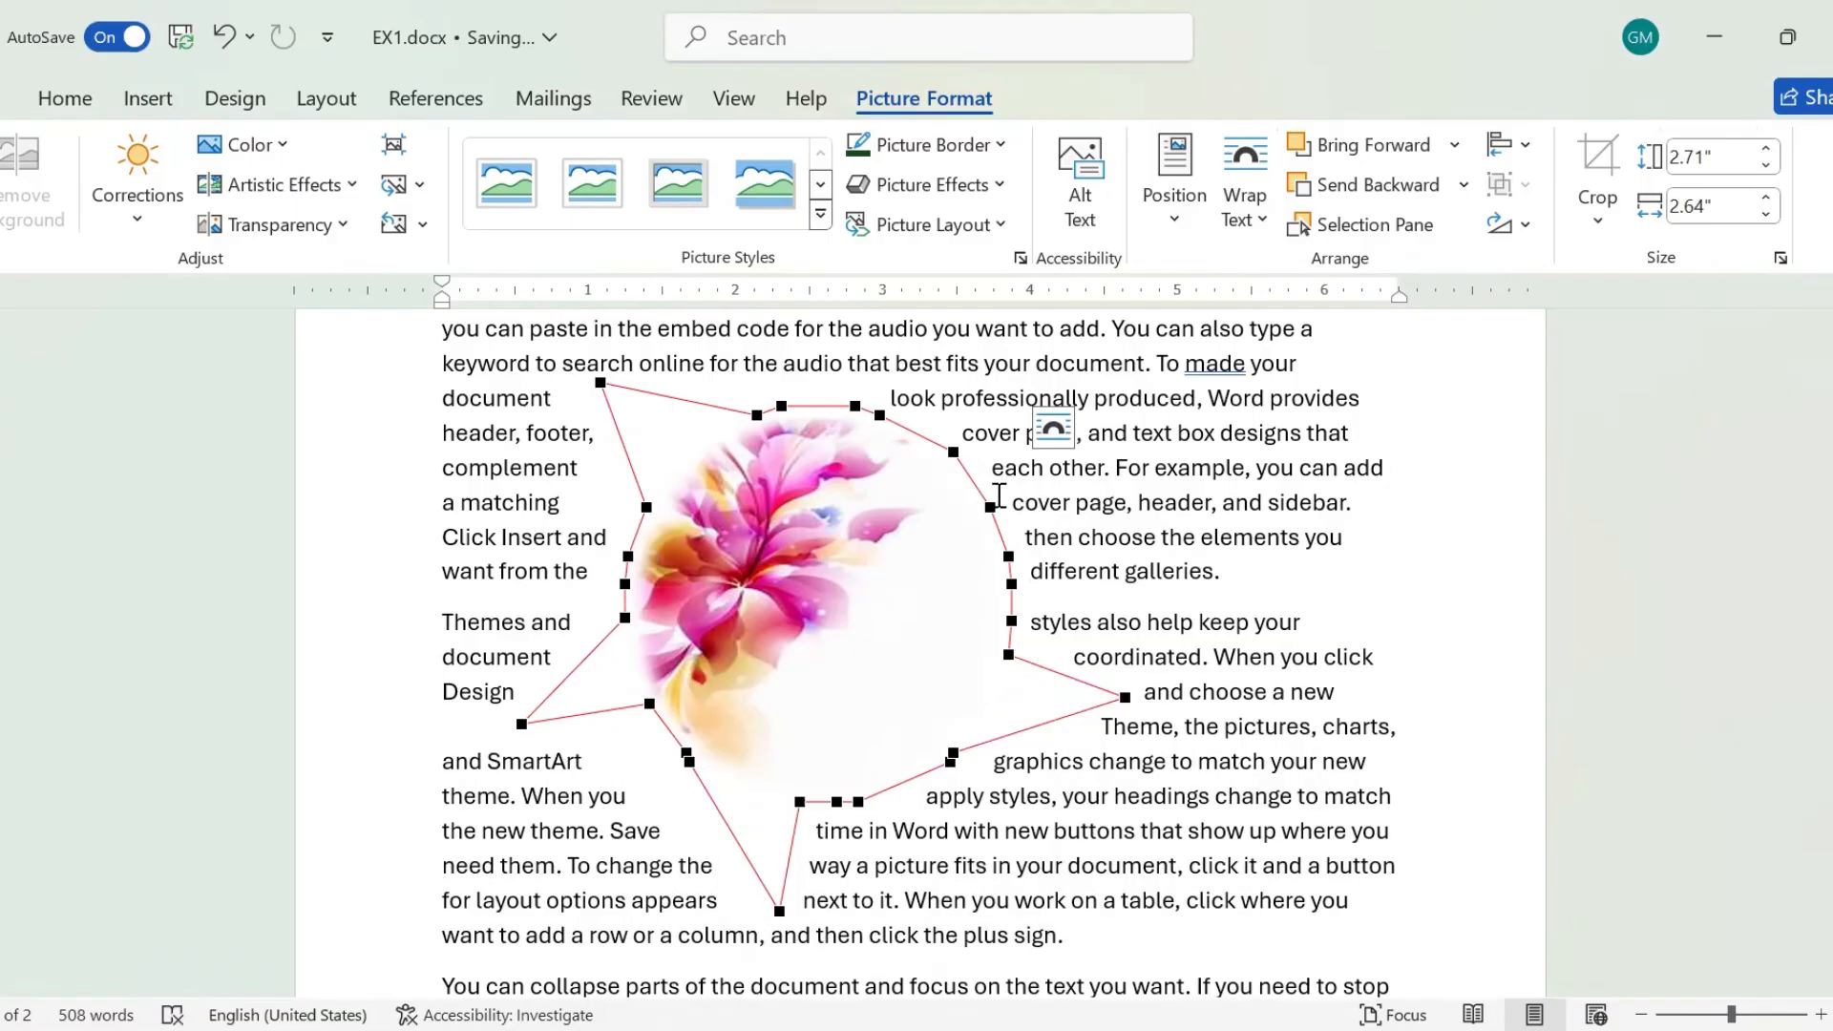
pyautogui.moveTo(990, 507); pyautogui.dragTo(1058, 394)
pyautogui.click(1244, 471)
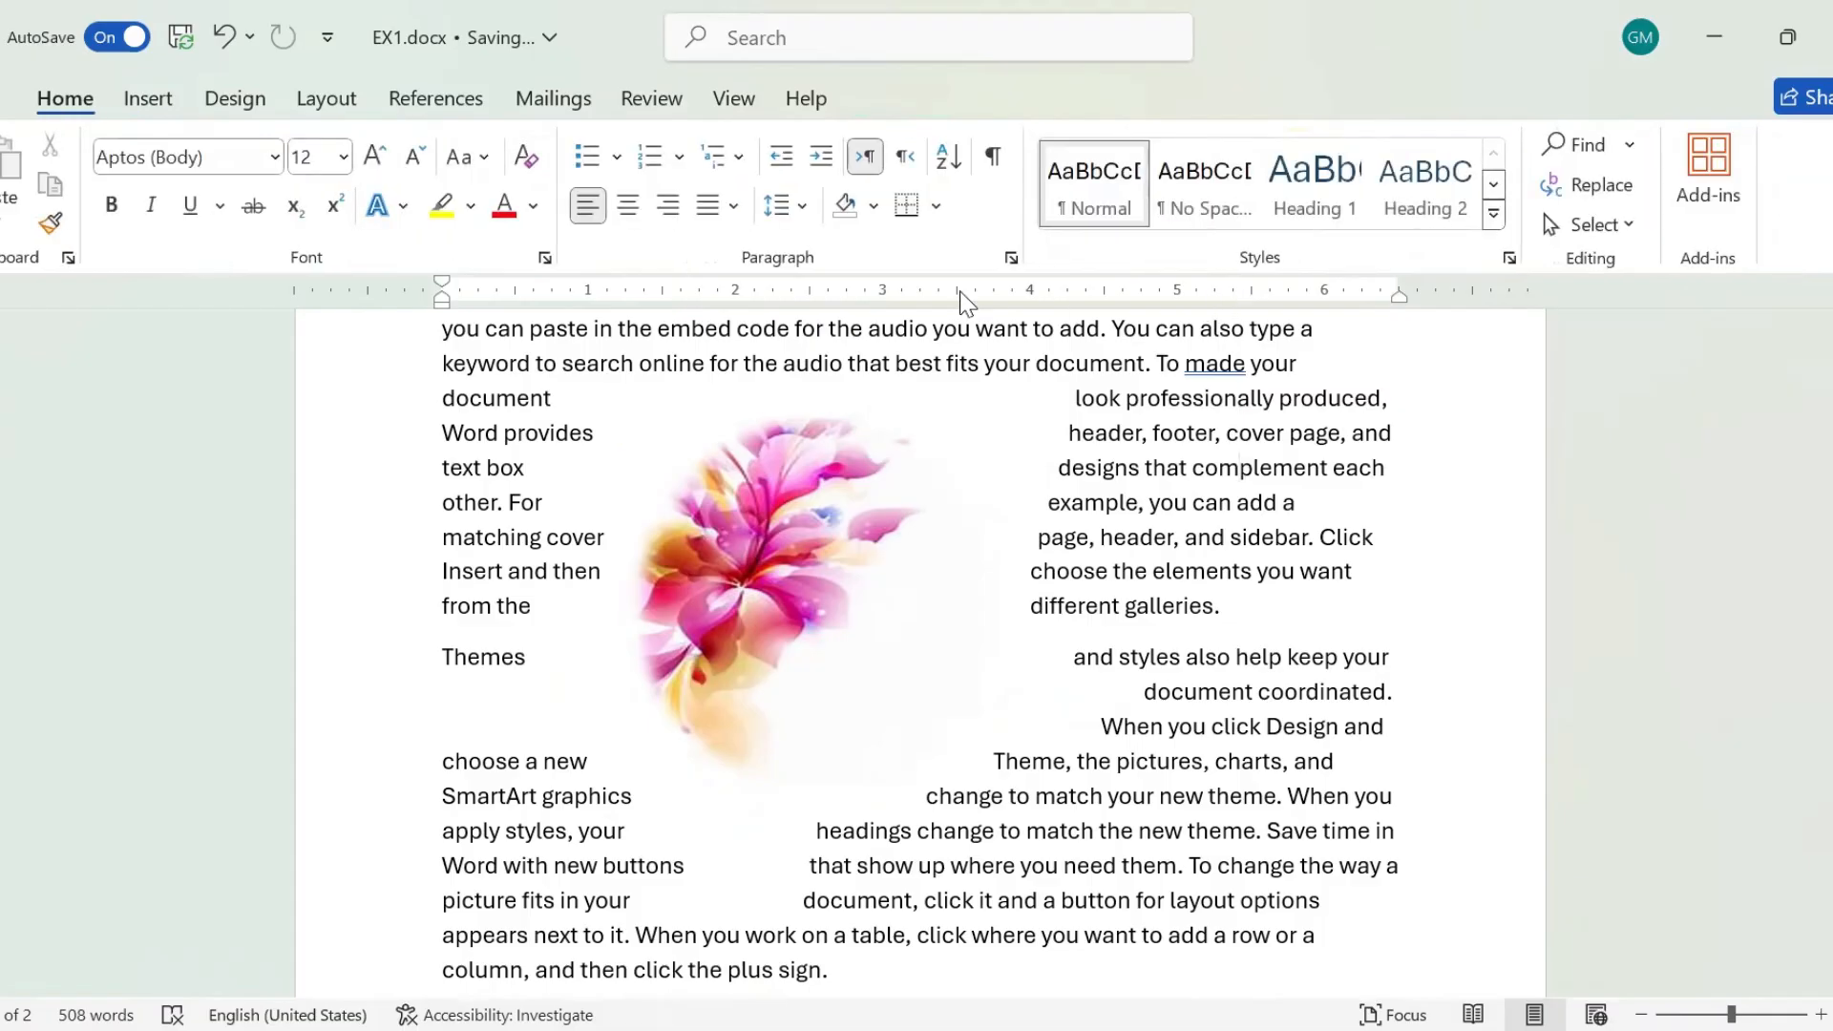
# Check the picture color options and move the flower picture to the right side of the first two paragraphs.
pyautogui.click(844, 497)
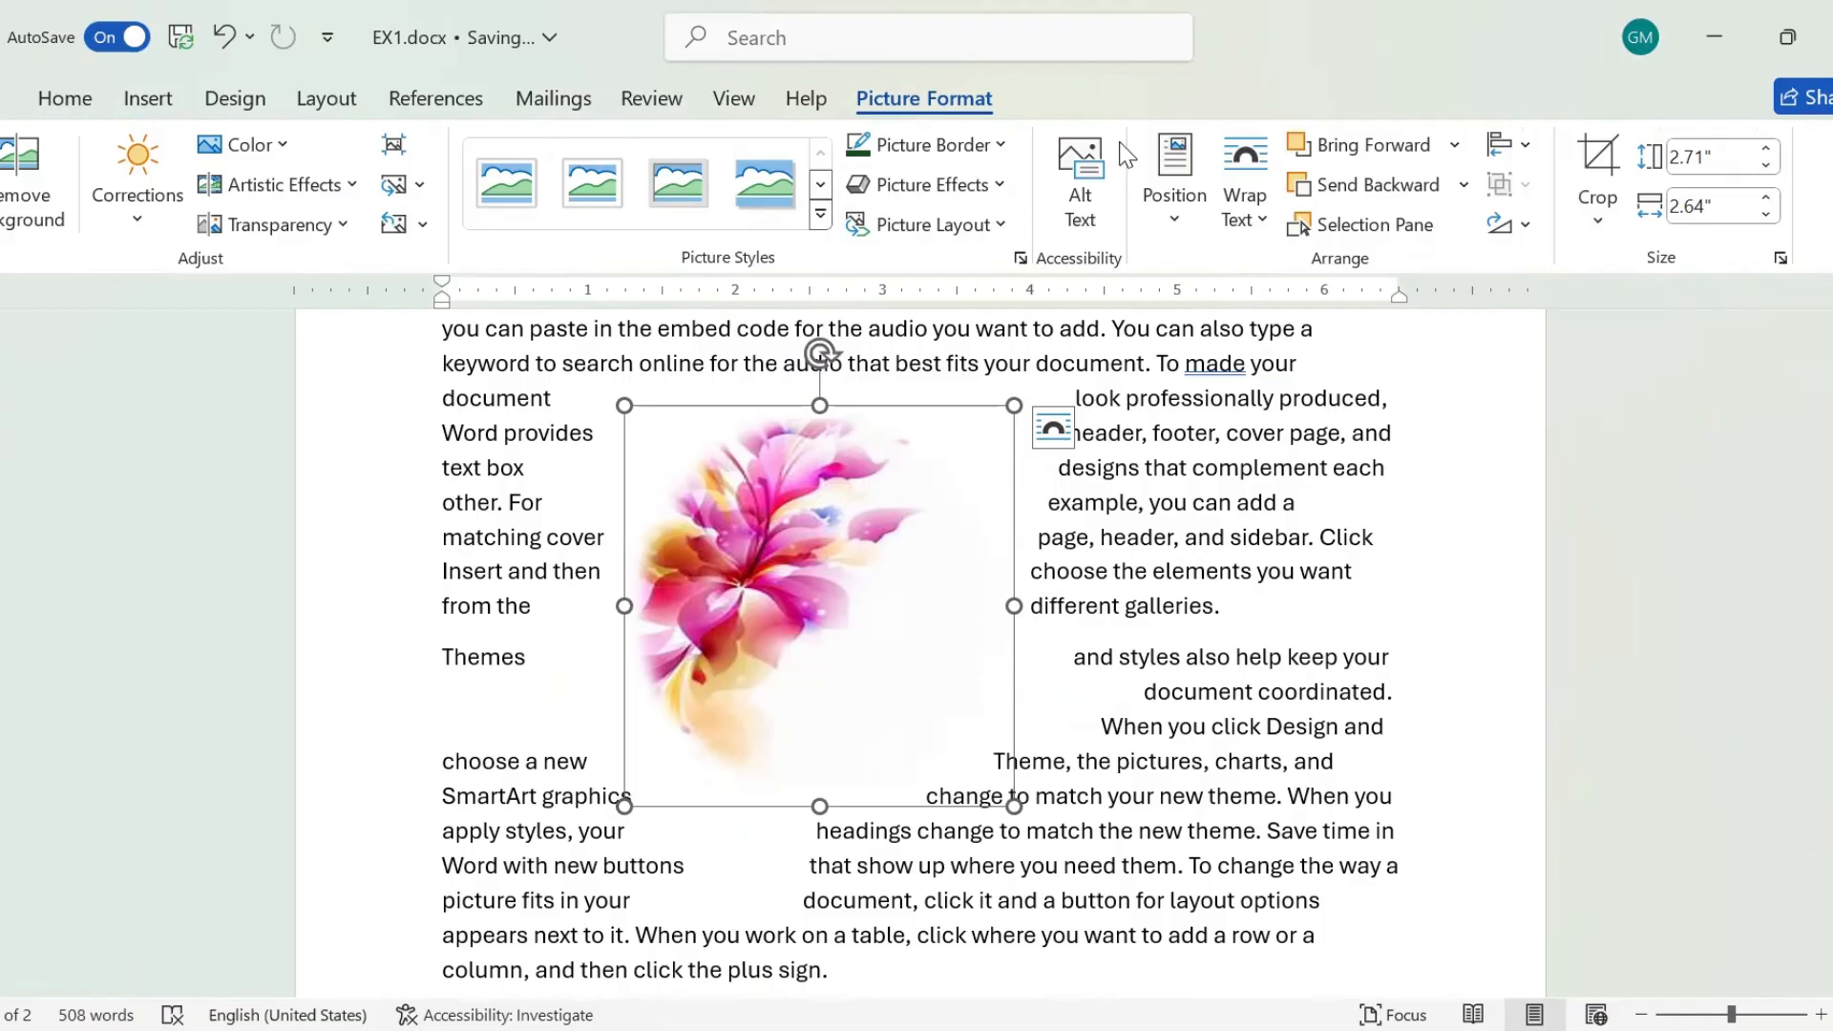
pyautogui.click(1222, 511)
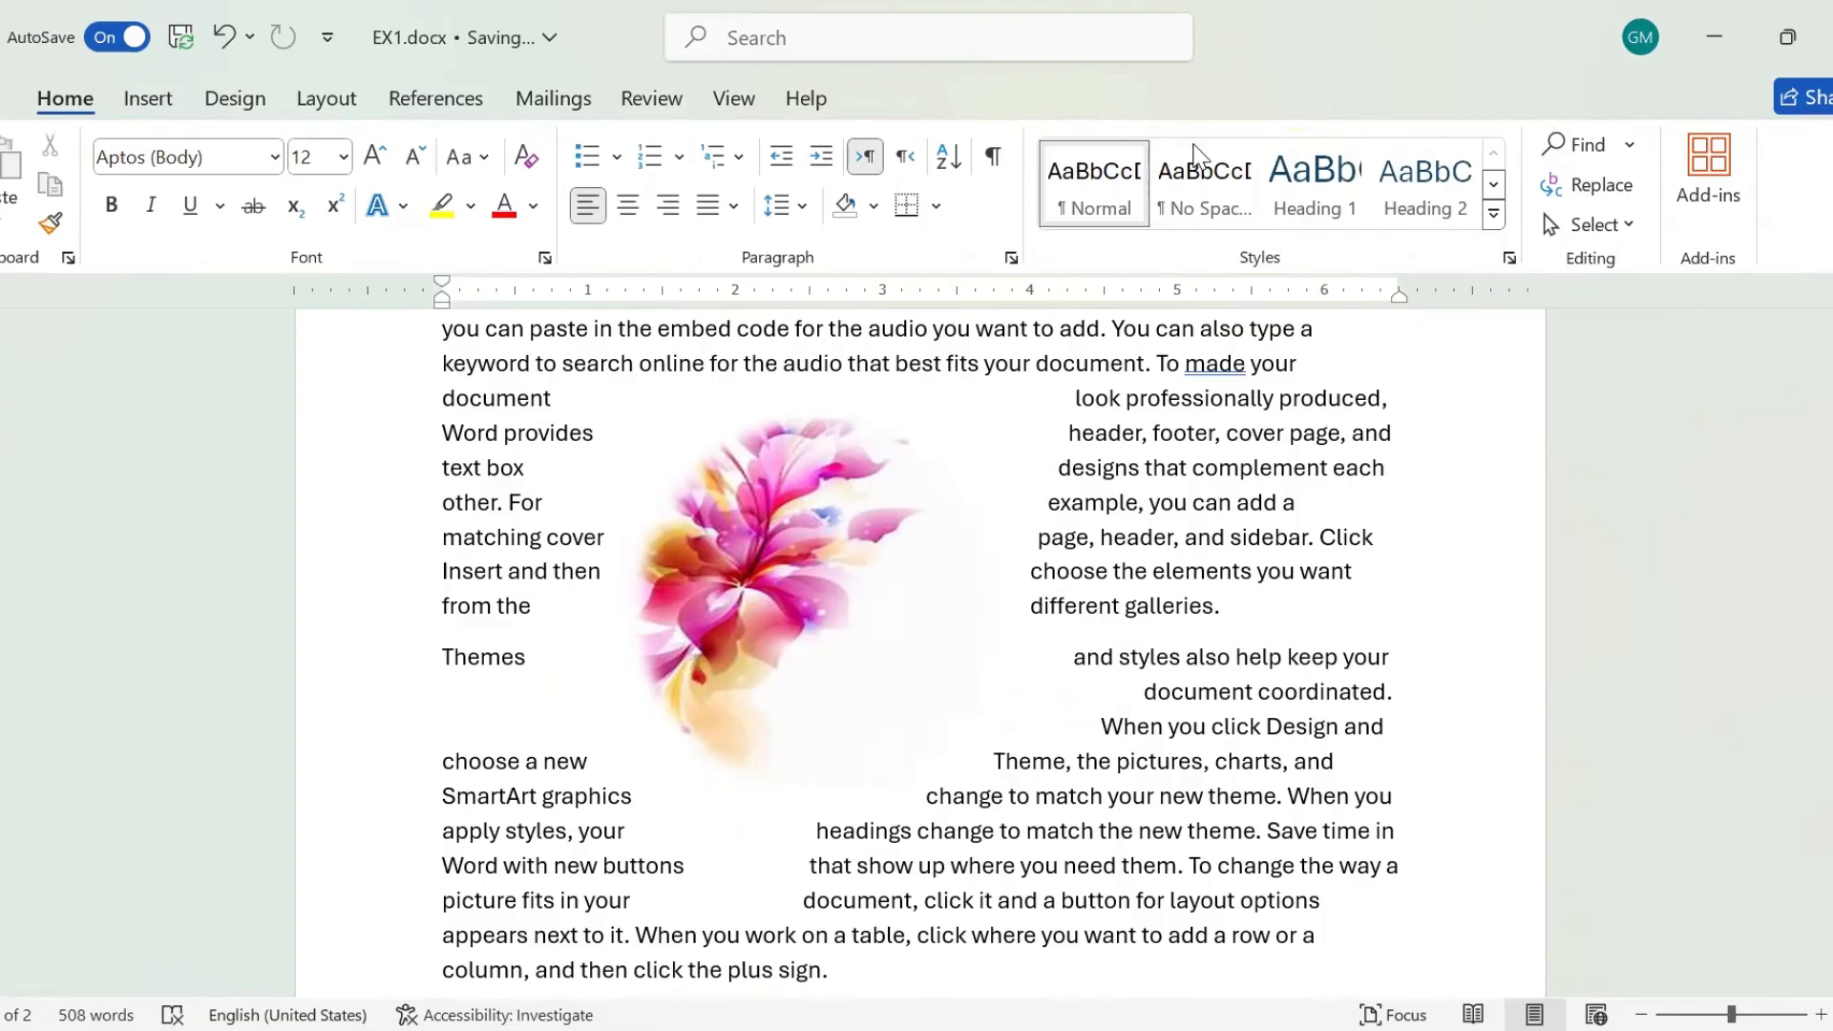
pyautogui.click(811, 500)
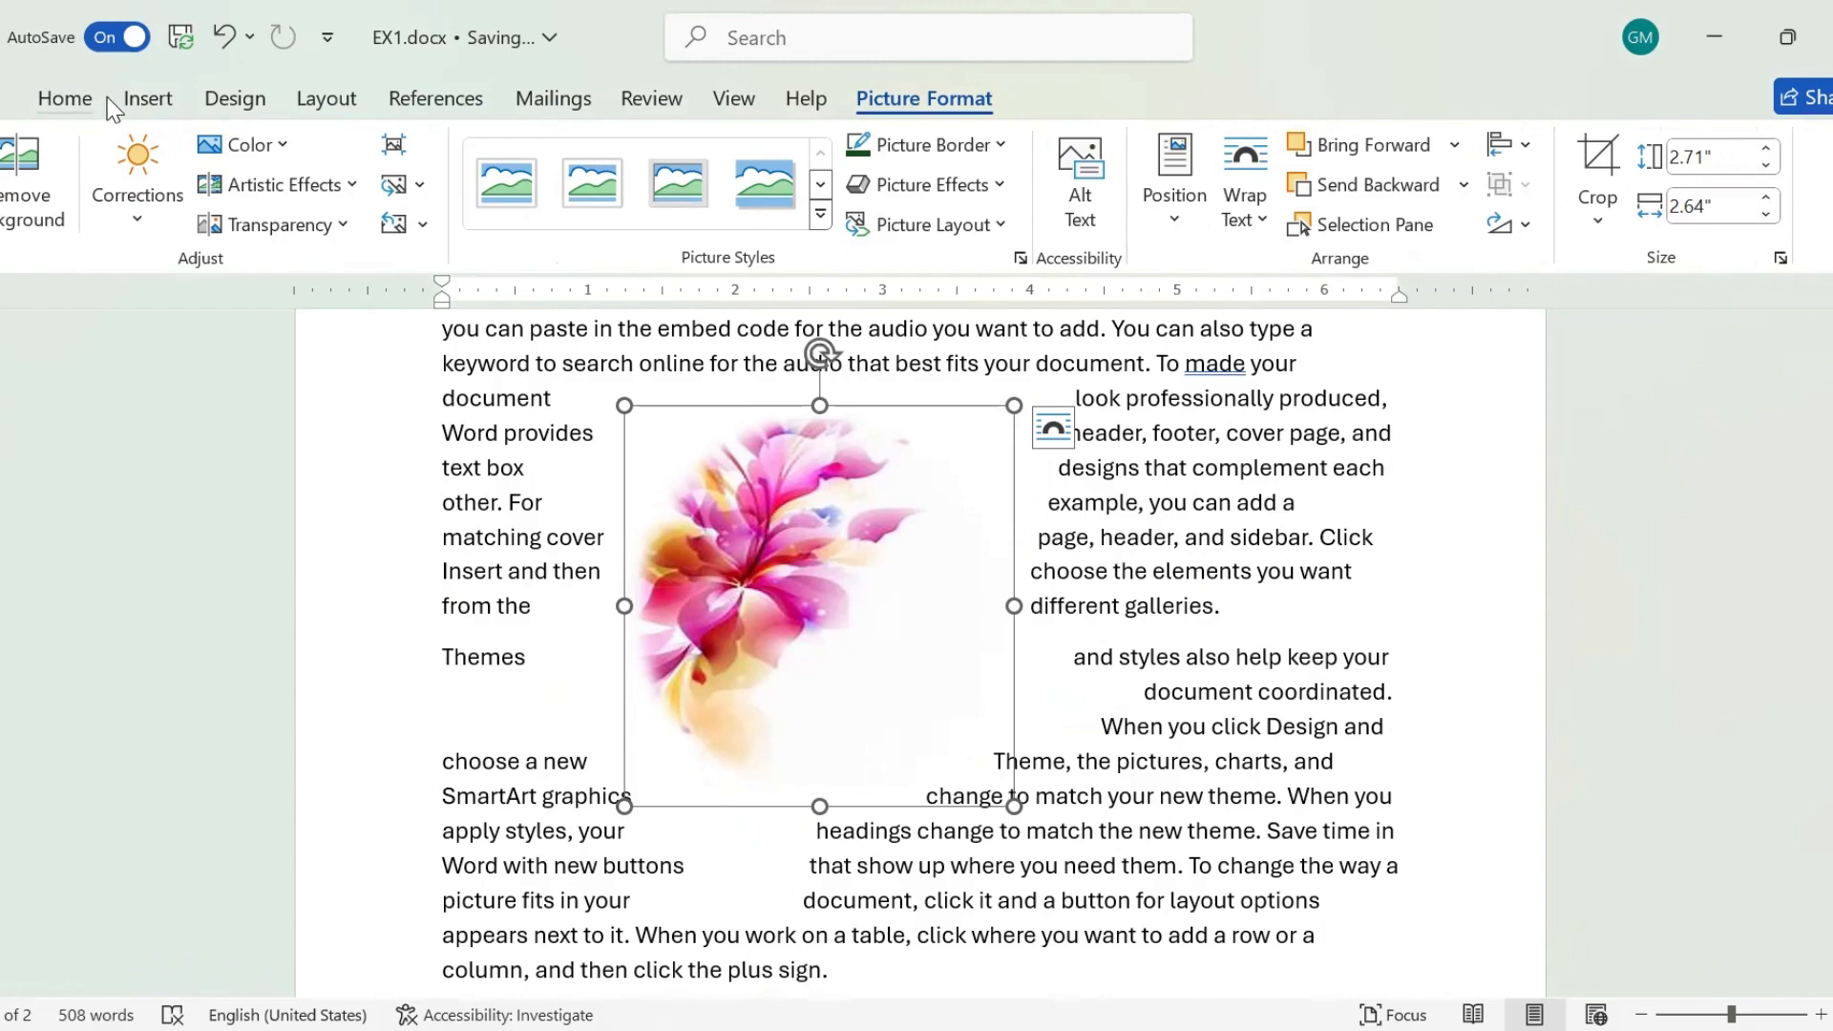
pyautogui.click(281, 147)
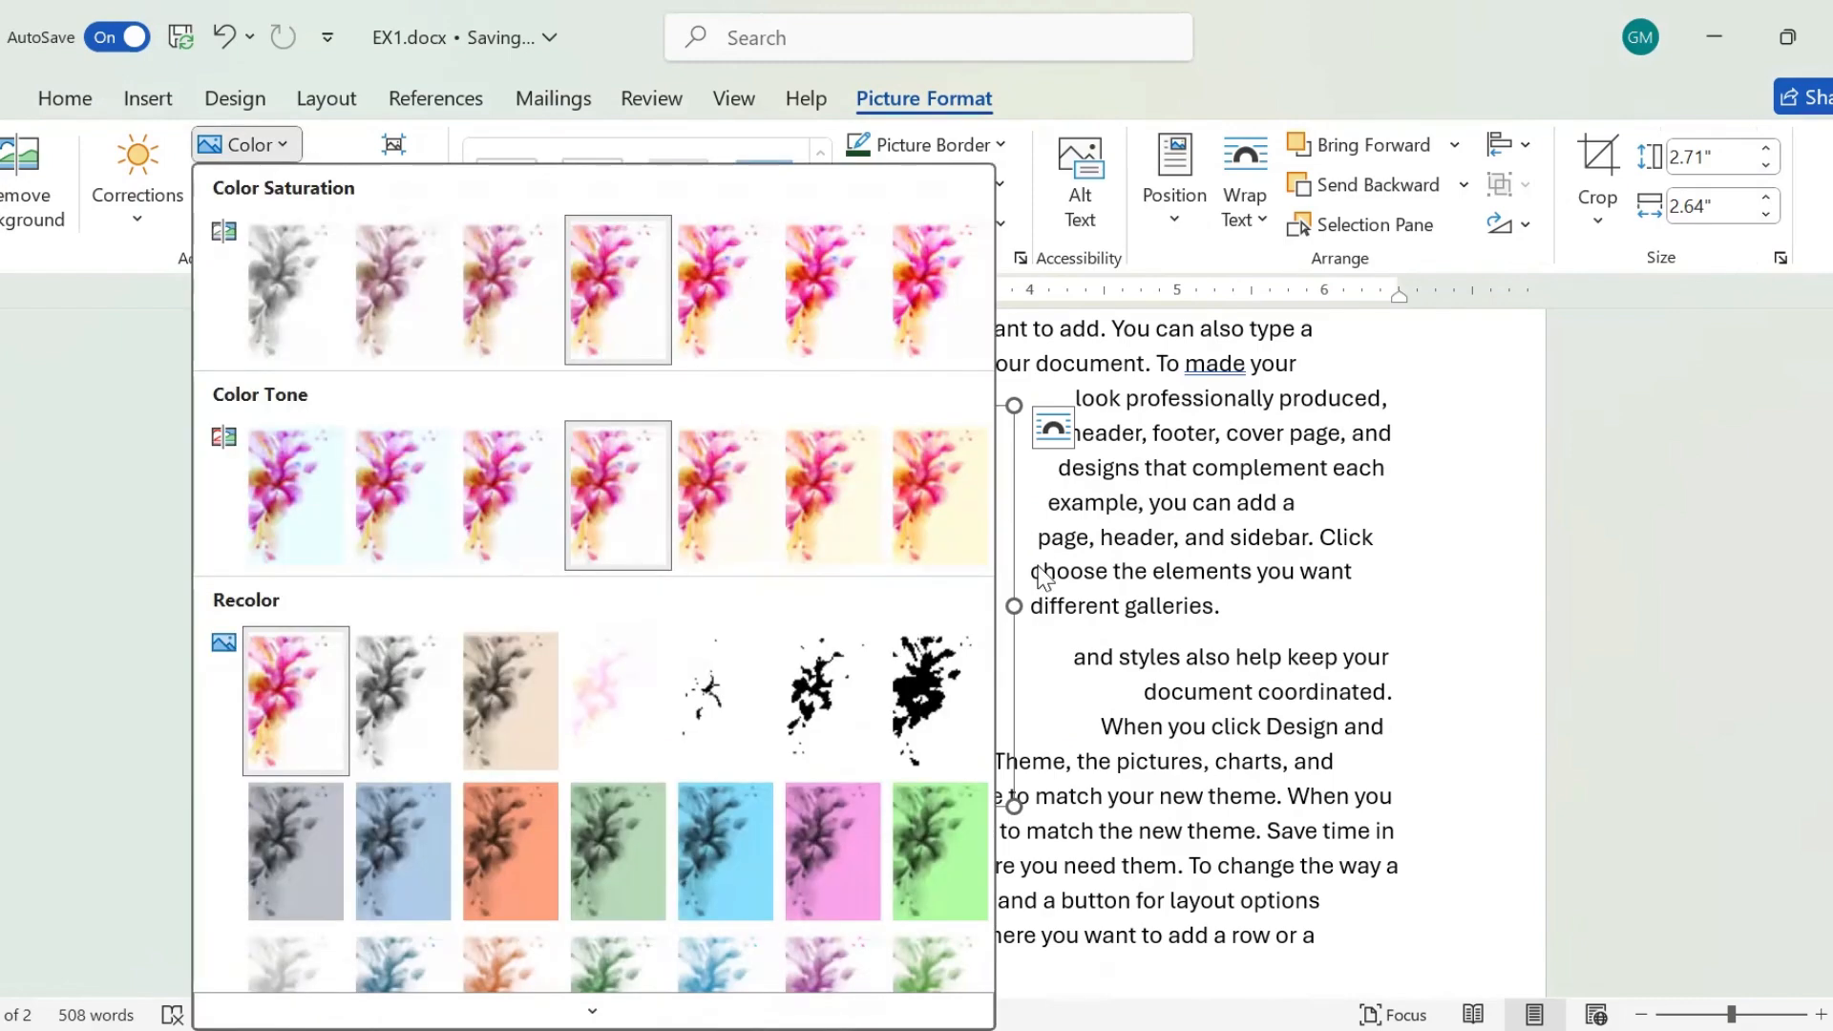
pyautogui.click(1045, 578)
pyautogui.moveTo(810, 504); pyautogui.dragTo(1204, 447)
# Look over the color saturation, color tone, recolor and artistic effect options for the flower picture.
pyautogui.click(247, 144)
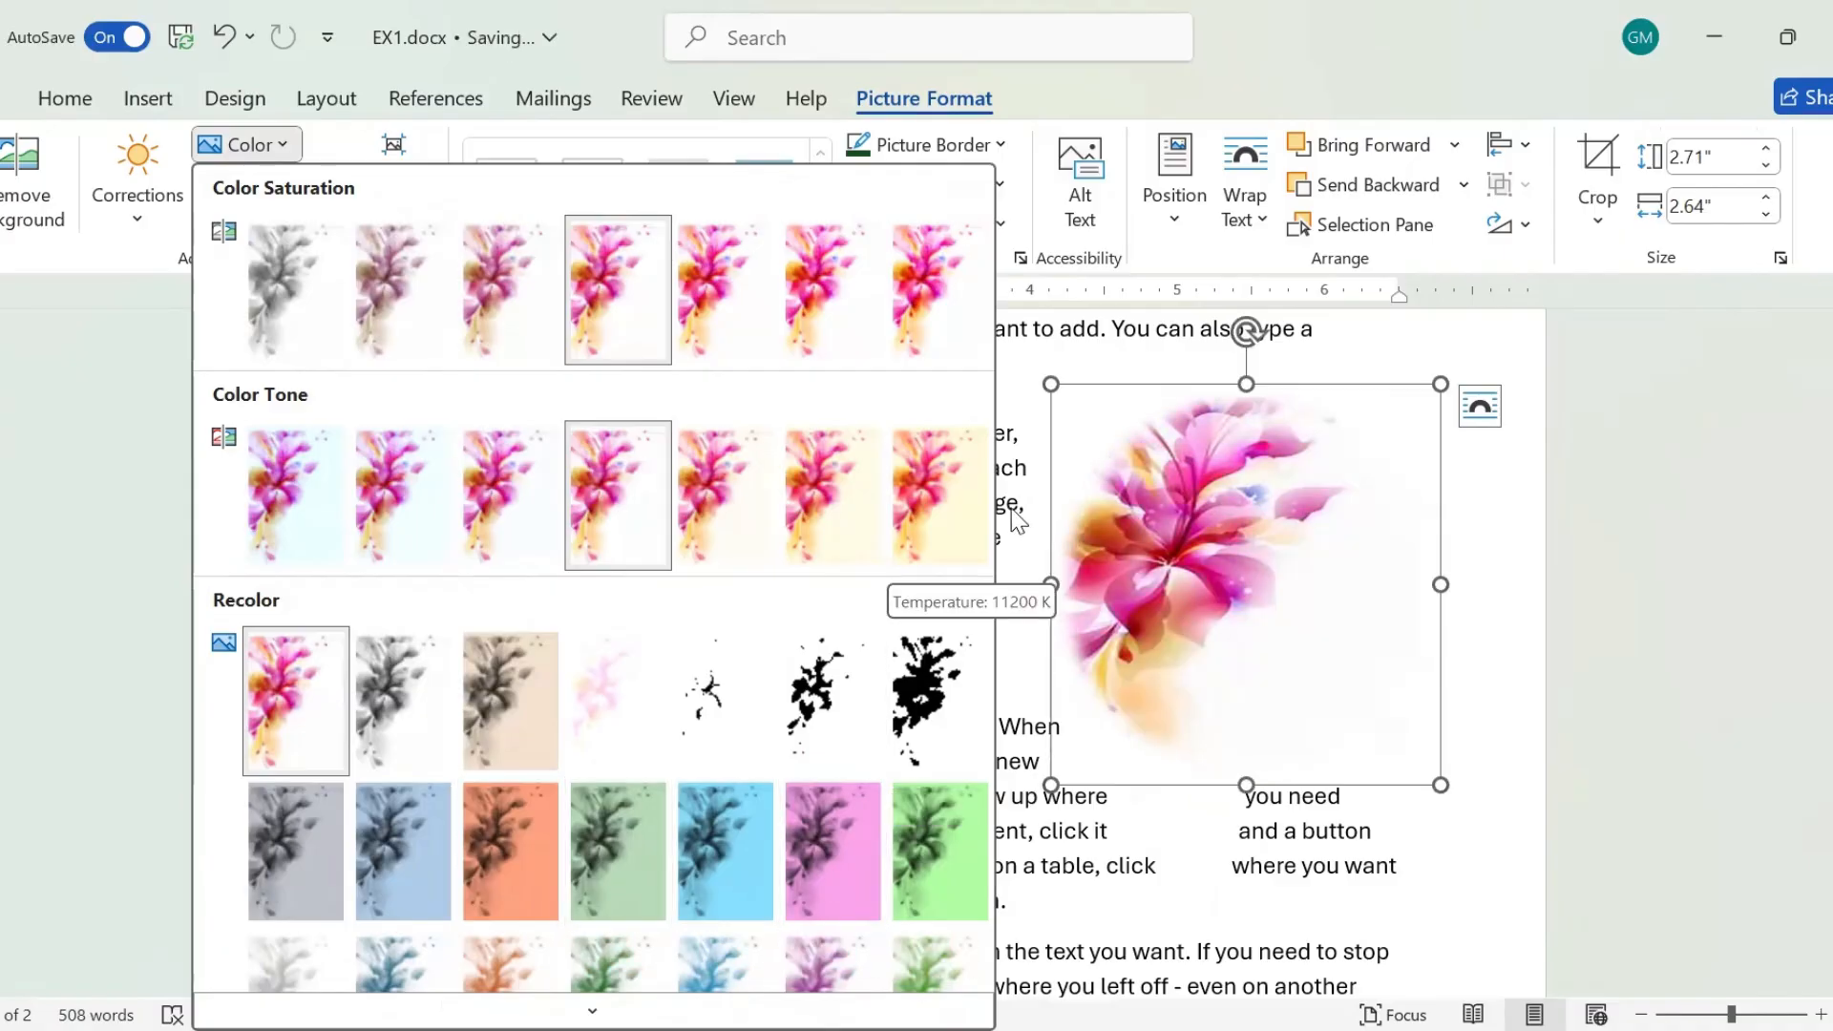
pyautogui.click(592, 997)
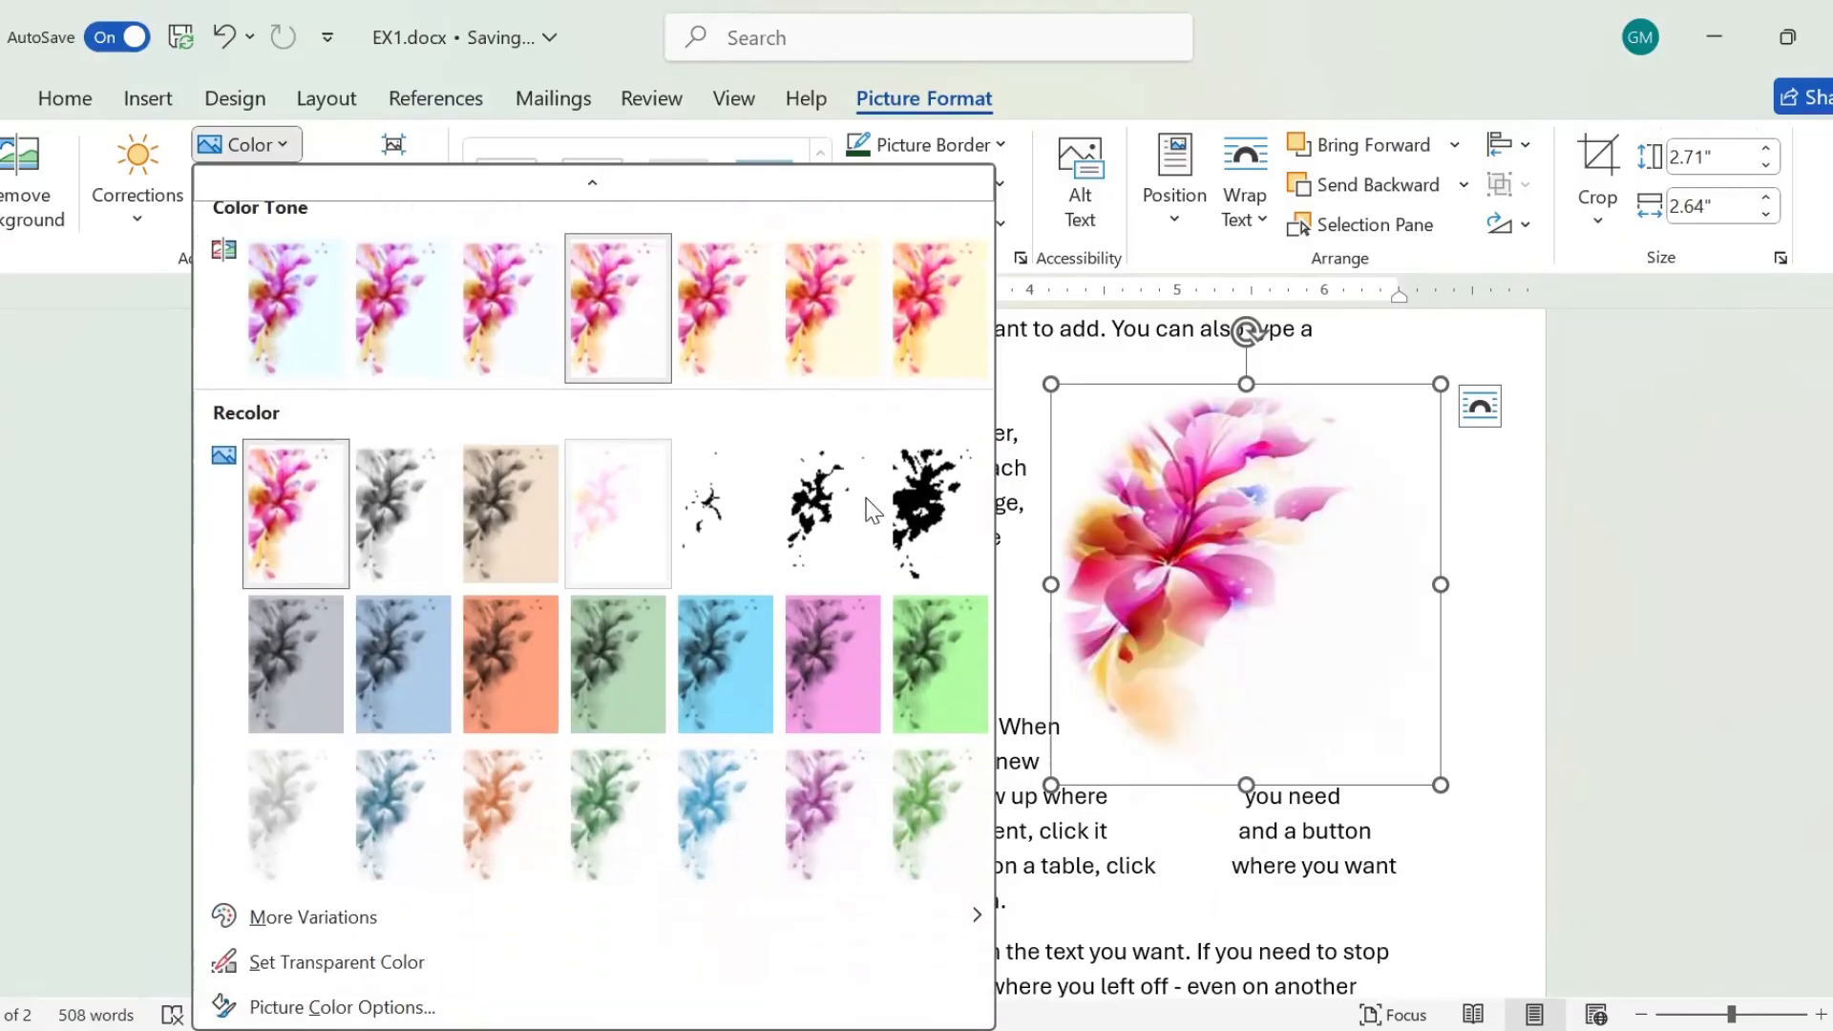
pyautogui.click(1088, 594)
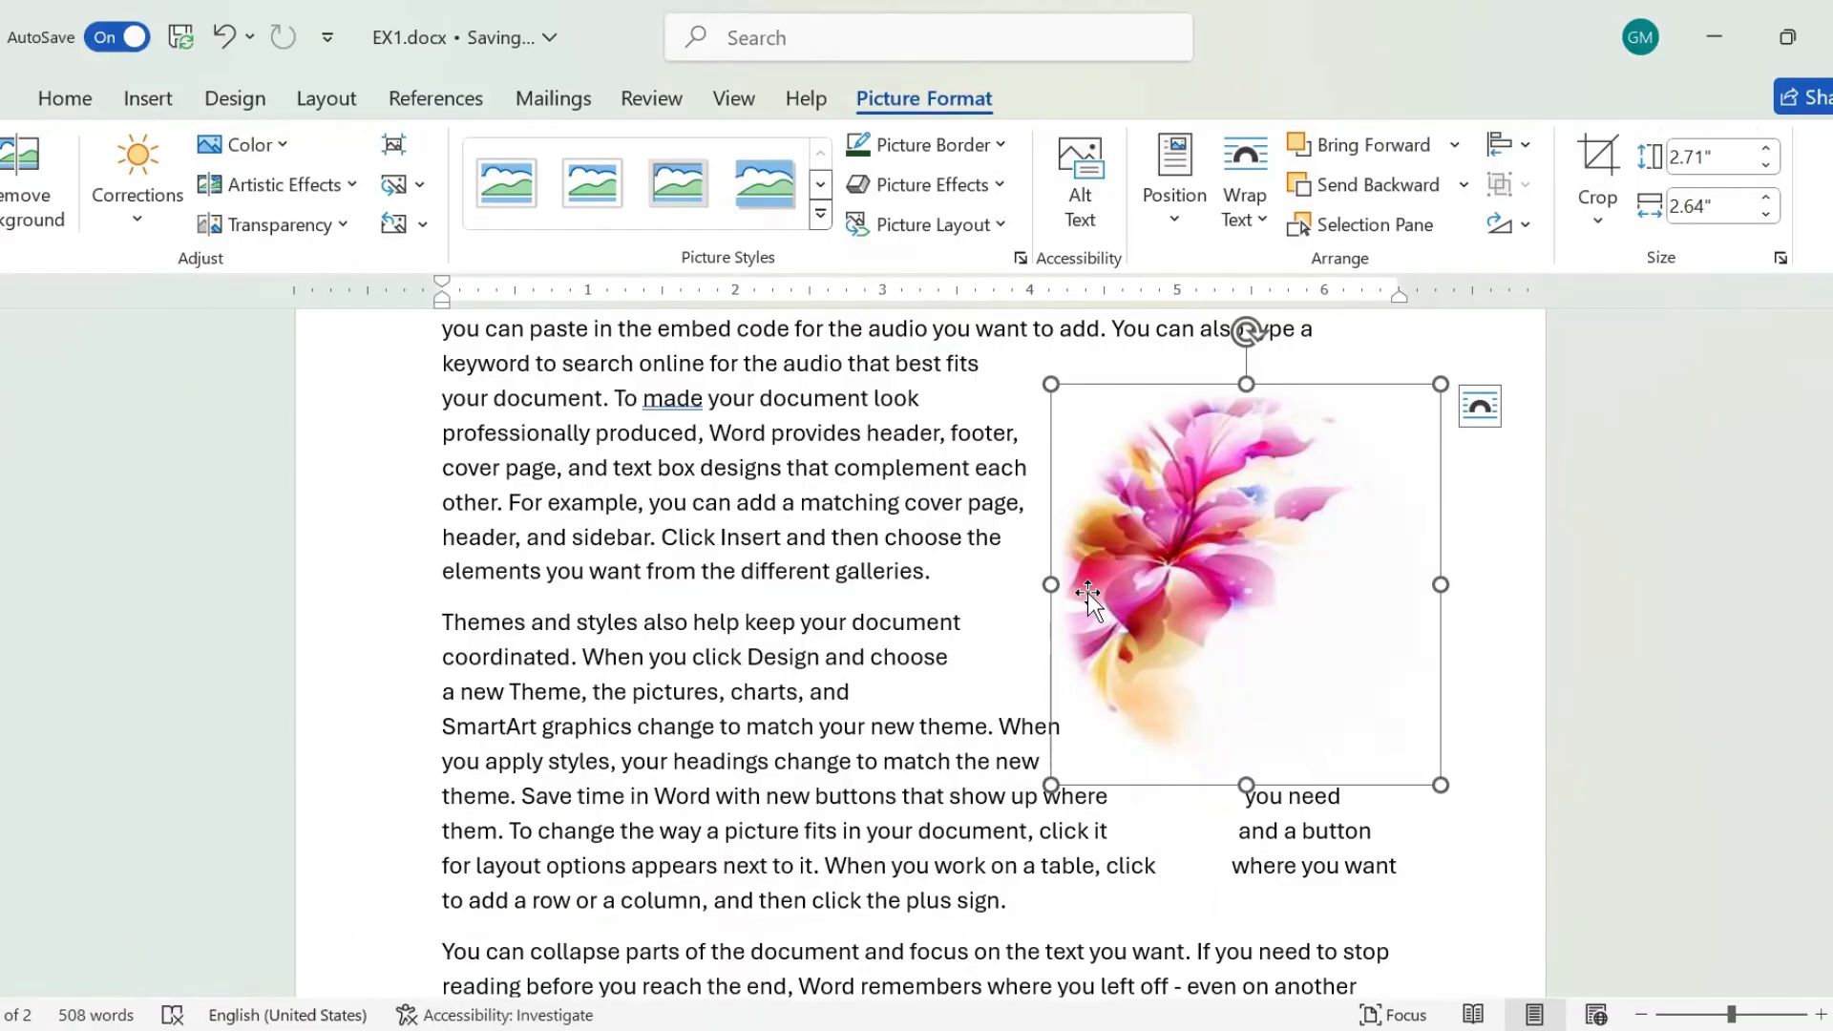
pyautogui.click(337, 187)
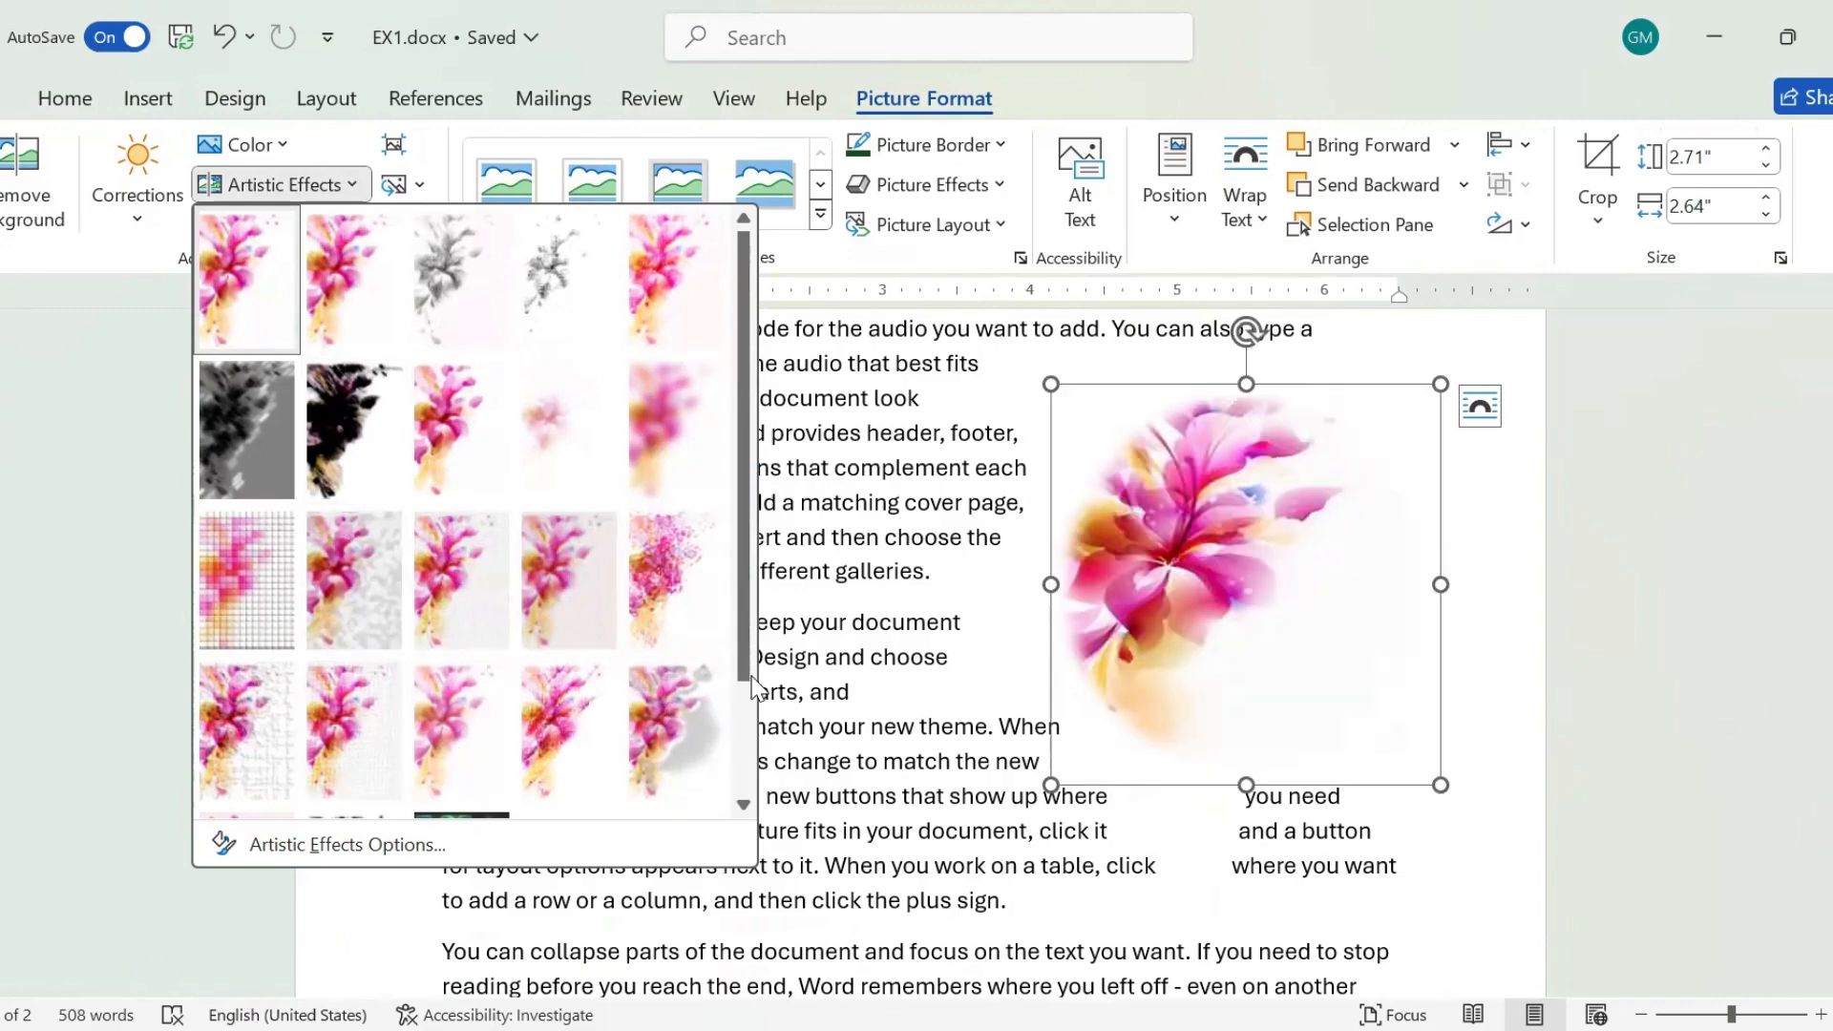
pyautogui.press('Escape')
pyautogui.press('Escape')
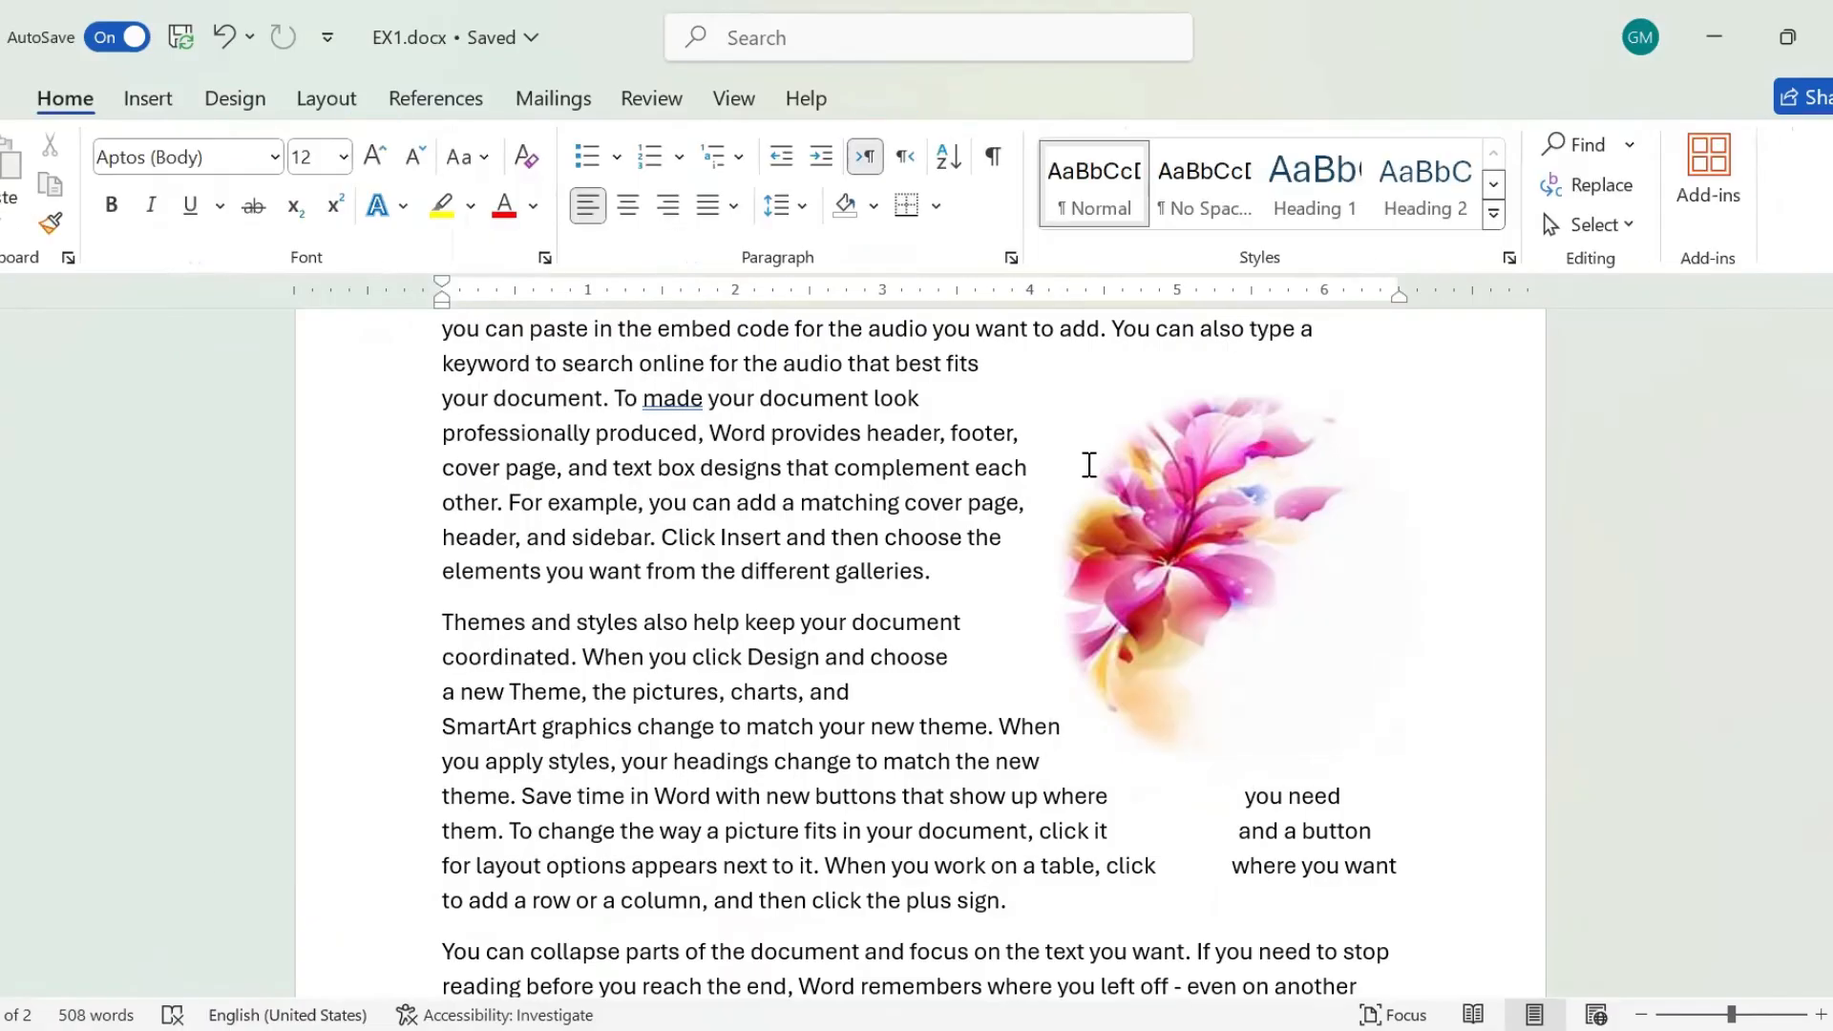
# Apply the fifth transparency preset to the flower picture and set its text wrapping to Behind Text.
pyautogui.click(1159, 571)
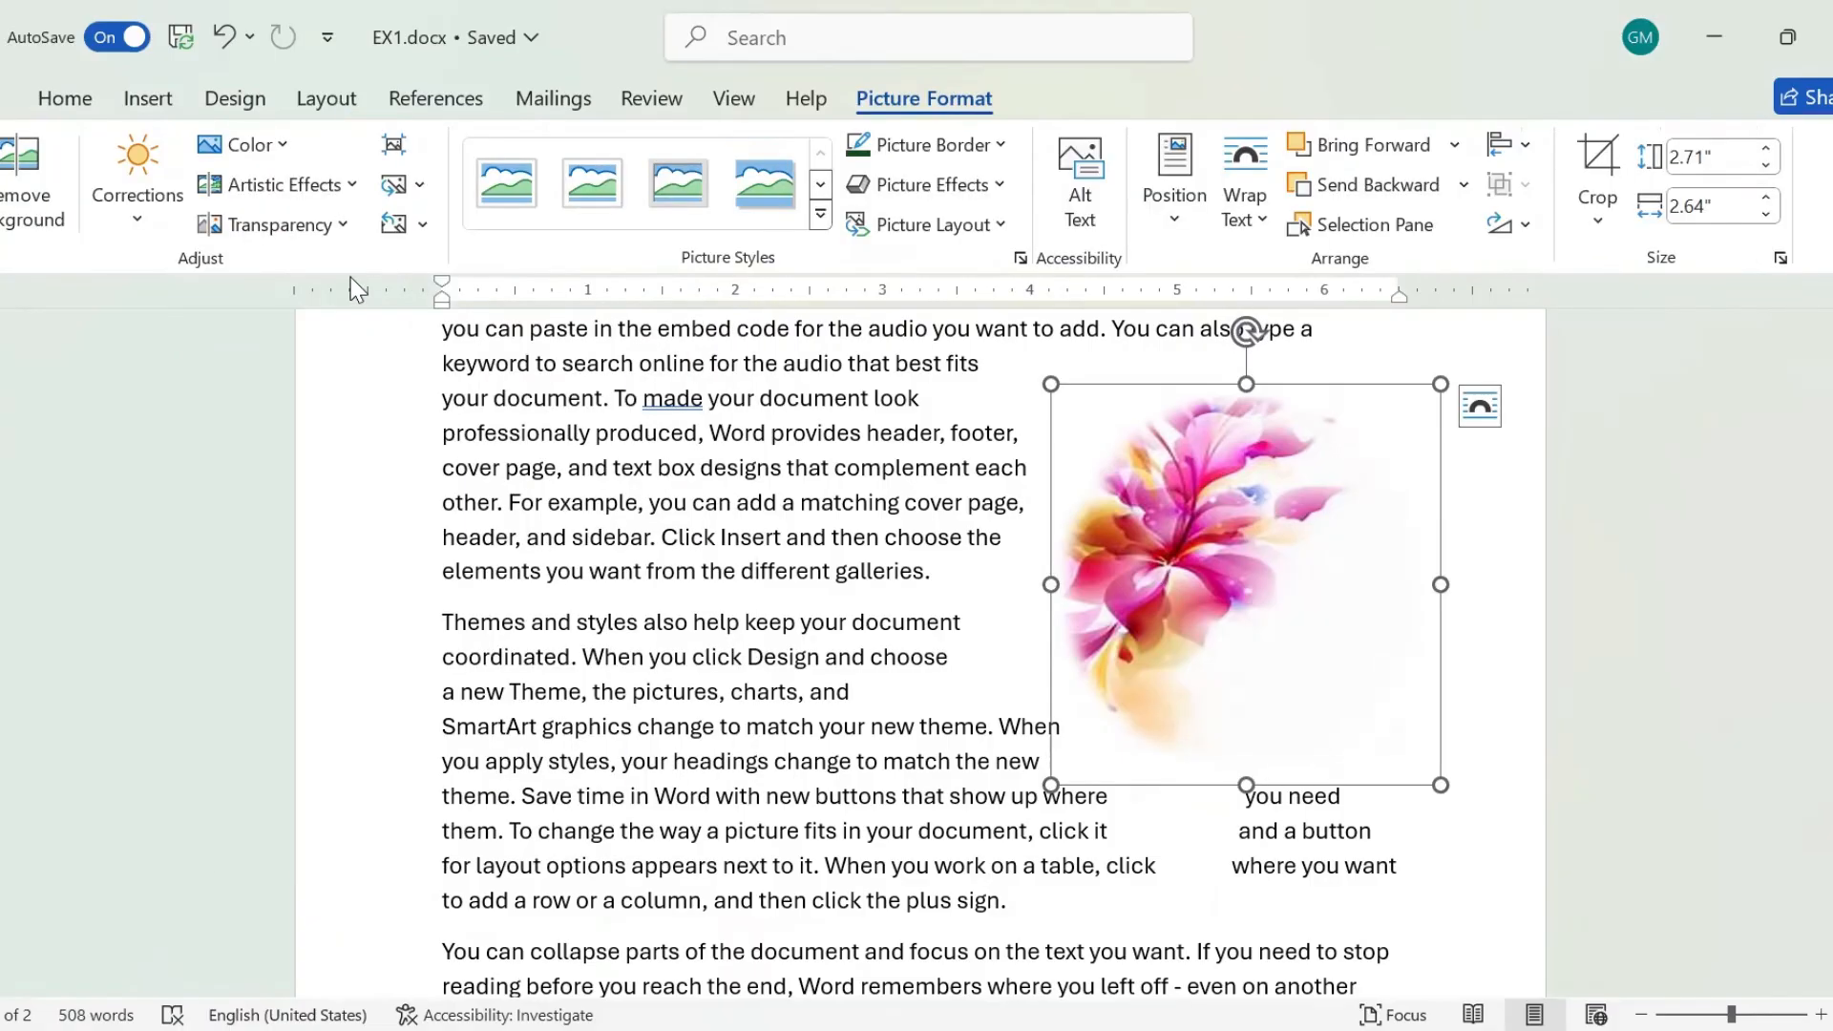
pyautogui.click(344, 227)
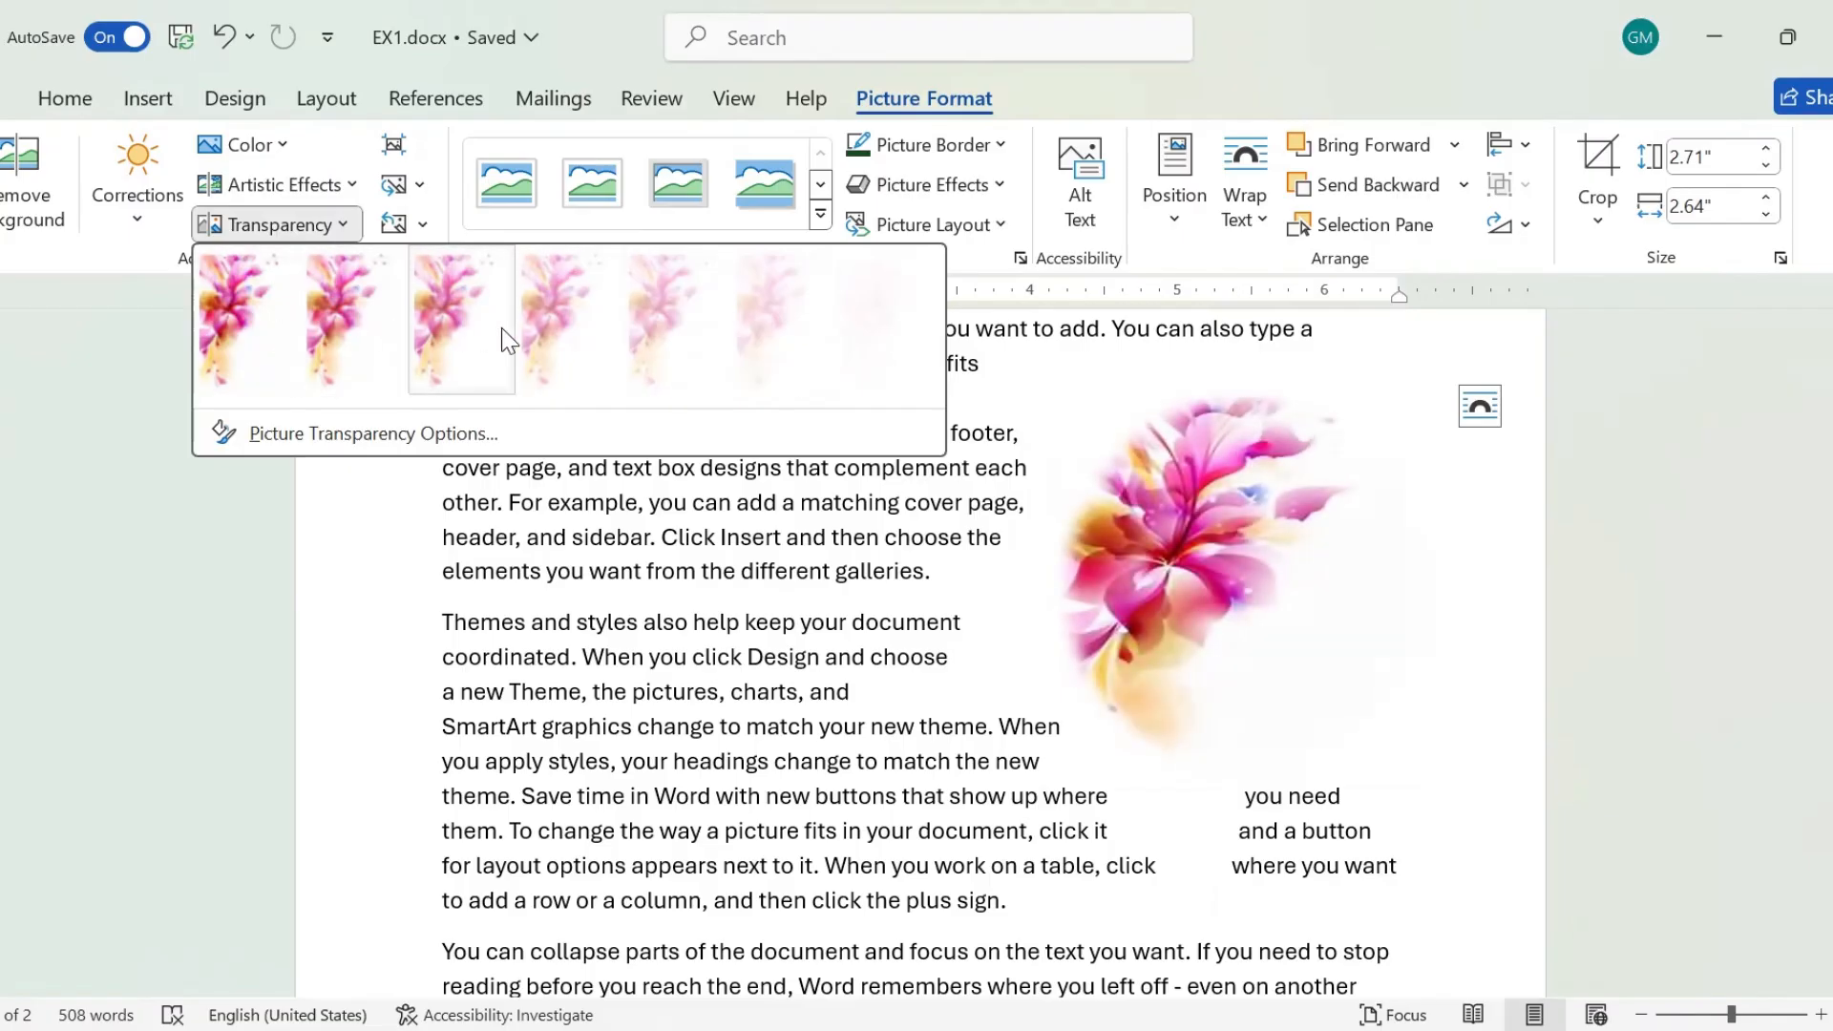
pyautogui.click(687, 340)
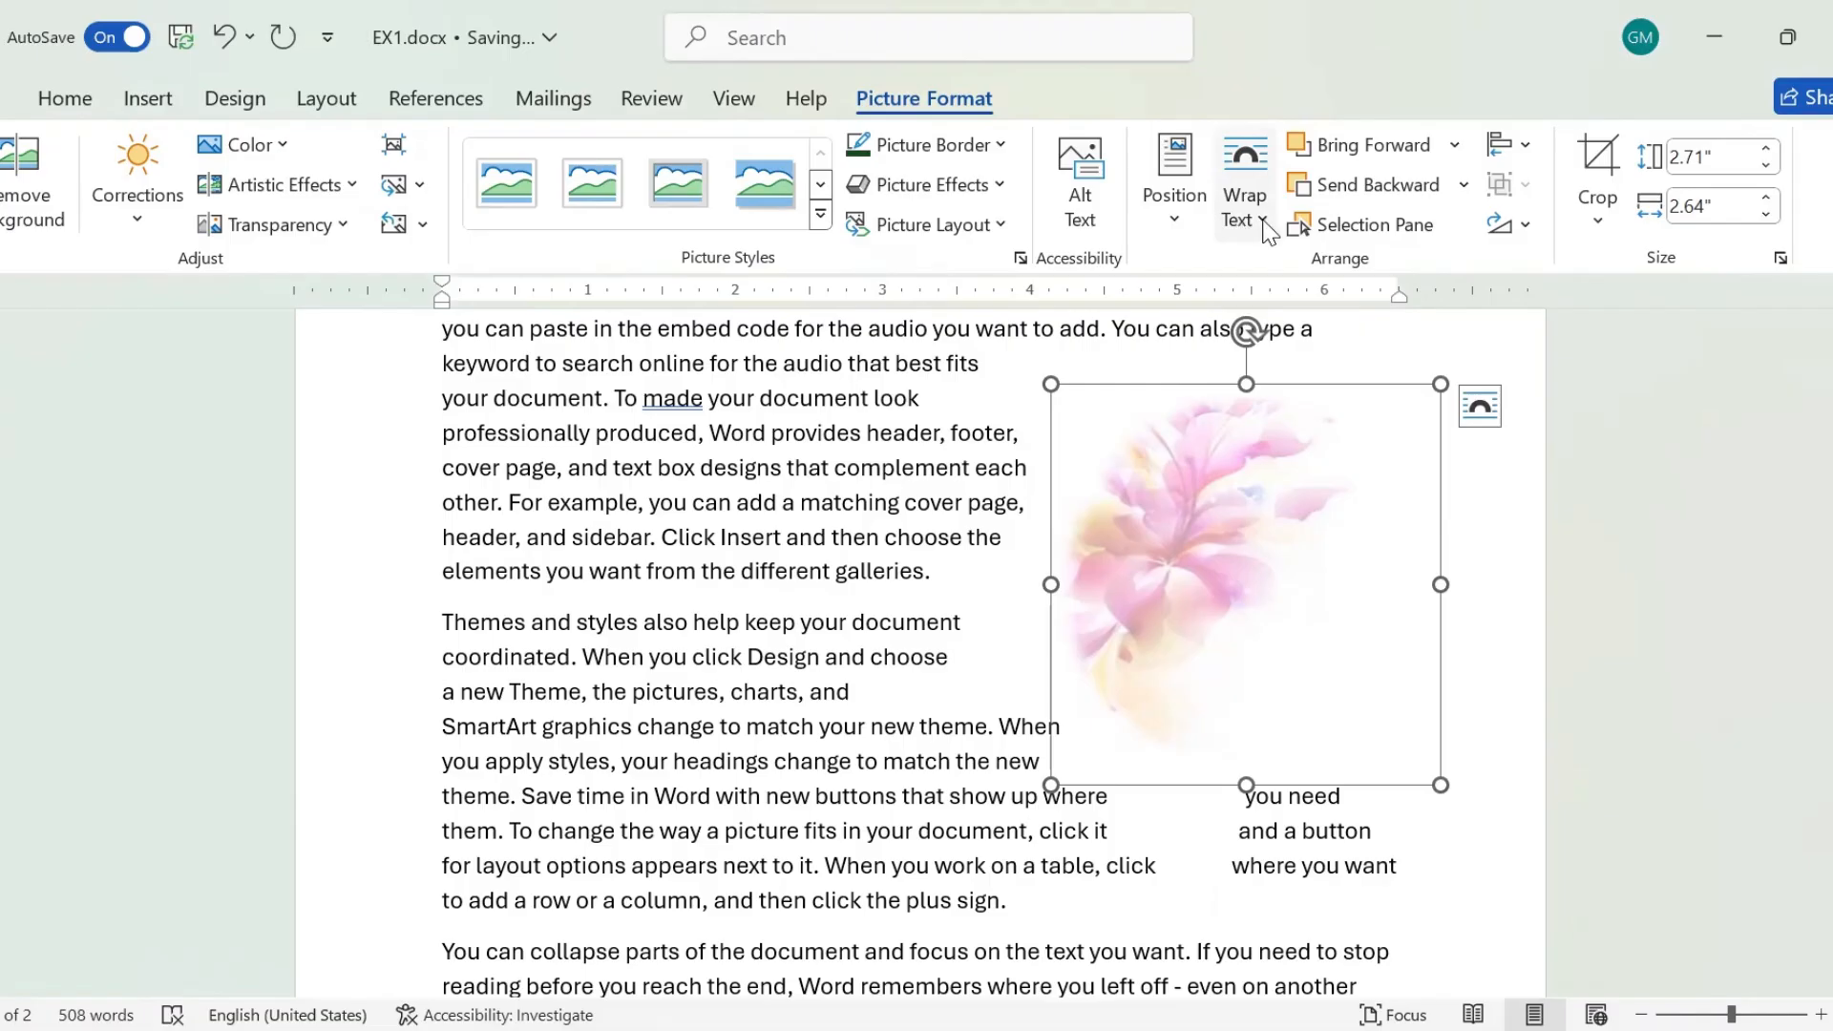
pyautogui.click(1266, 227)
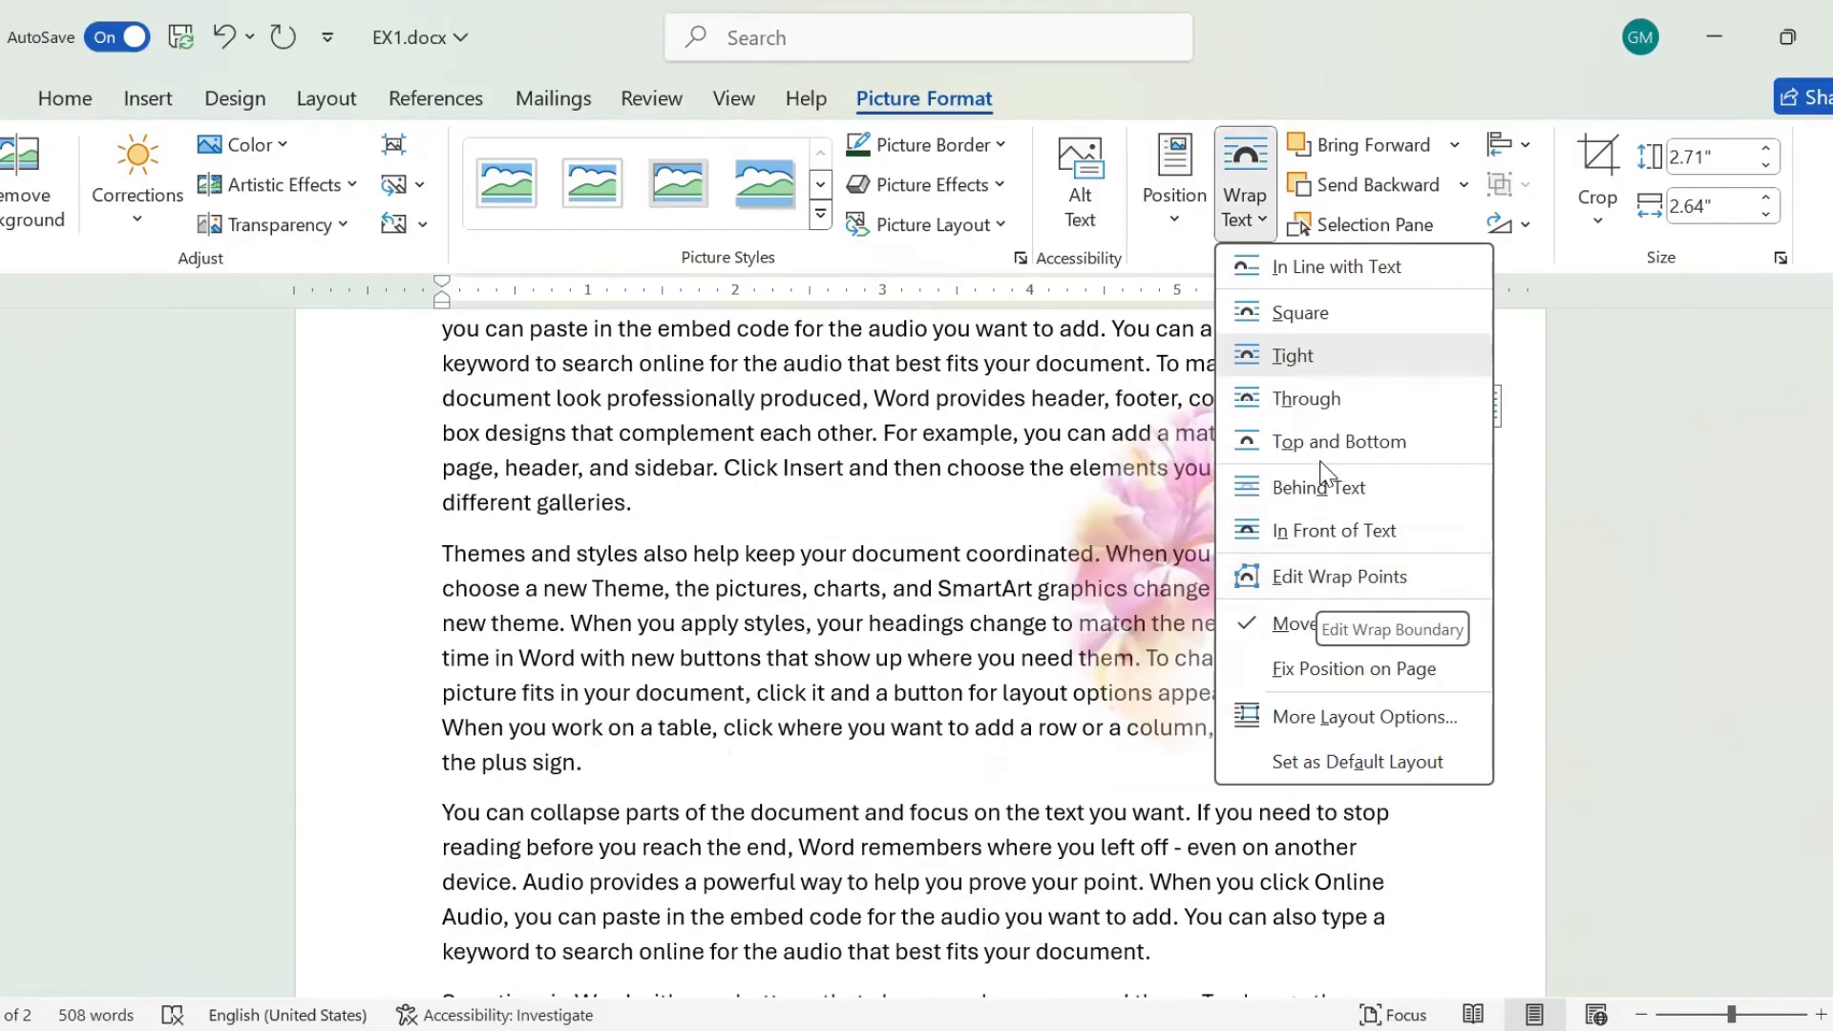
pyautogui.click(1314, 489)
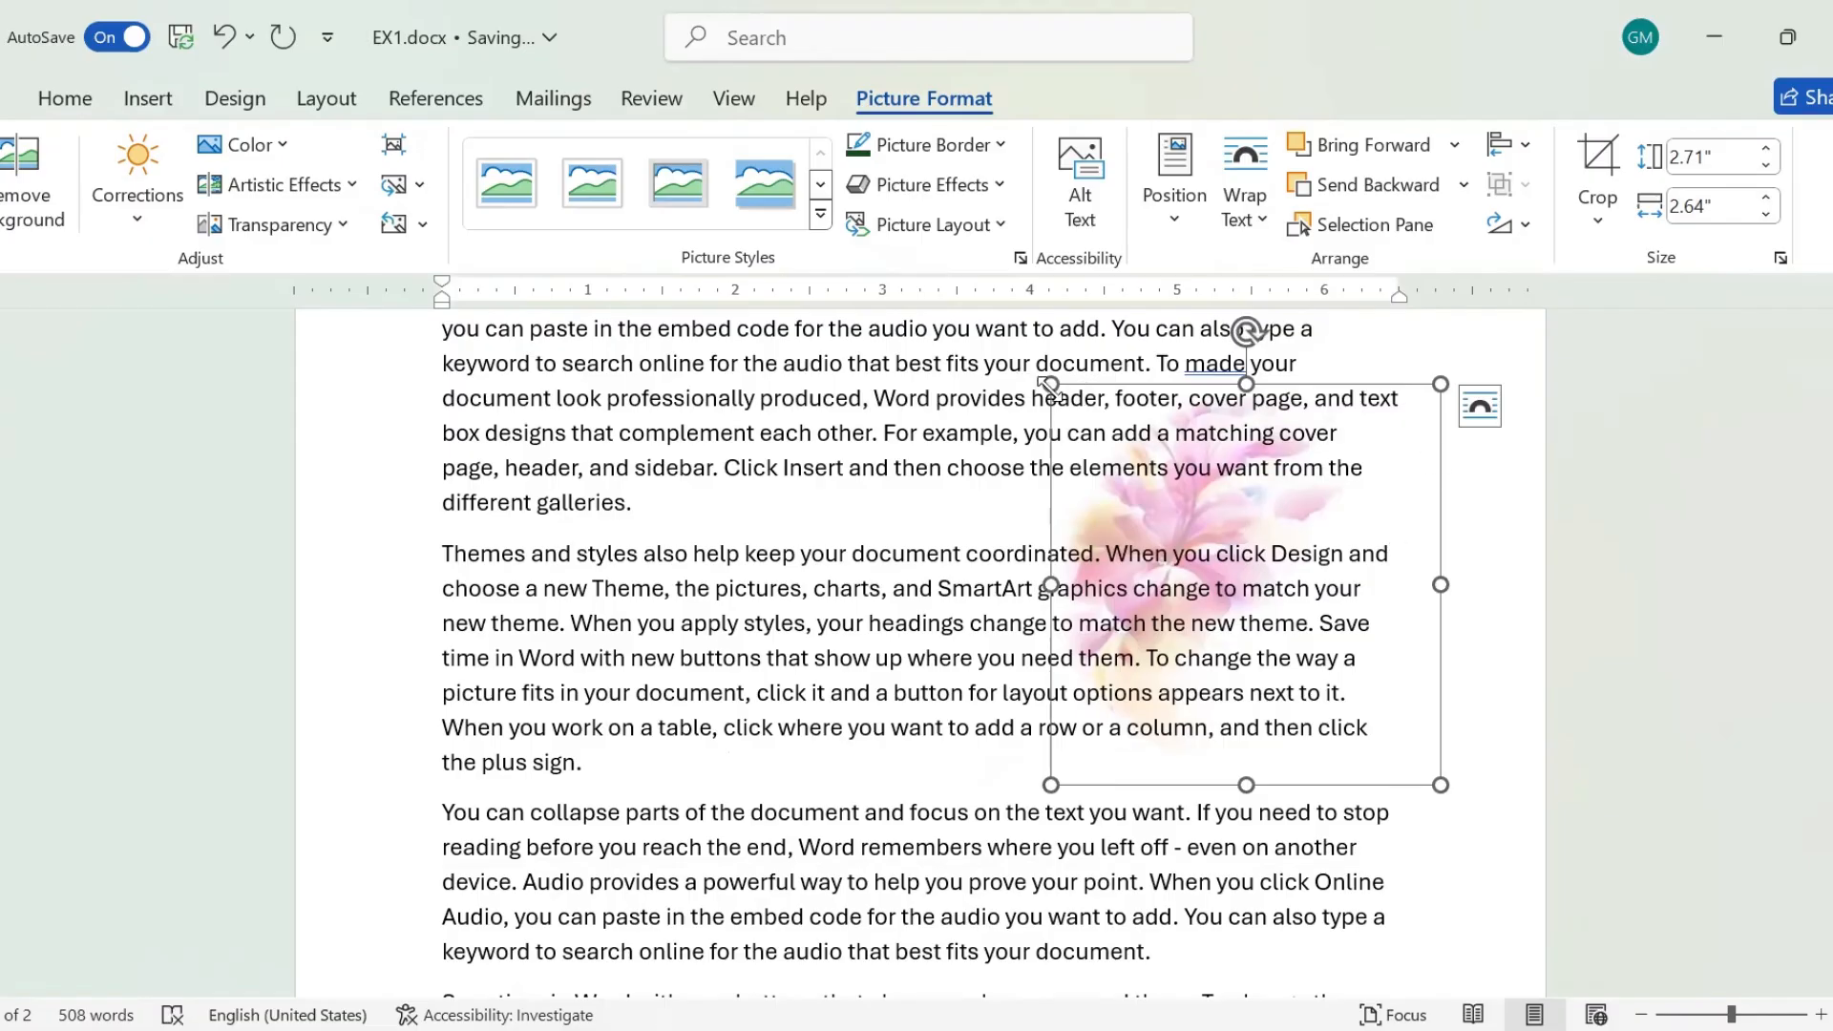
# Enlarge the flower picture to about 6.55" high by 6.38" wide, try moving it down the page, and undo the move.
pyautogui.moveTo(1050, 385); pyautogui.dragTo(888, 386)
pyautogui.moveTo(439, 287); pyautogui.dragTo(441, 287)
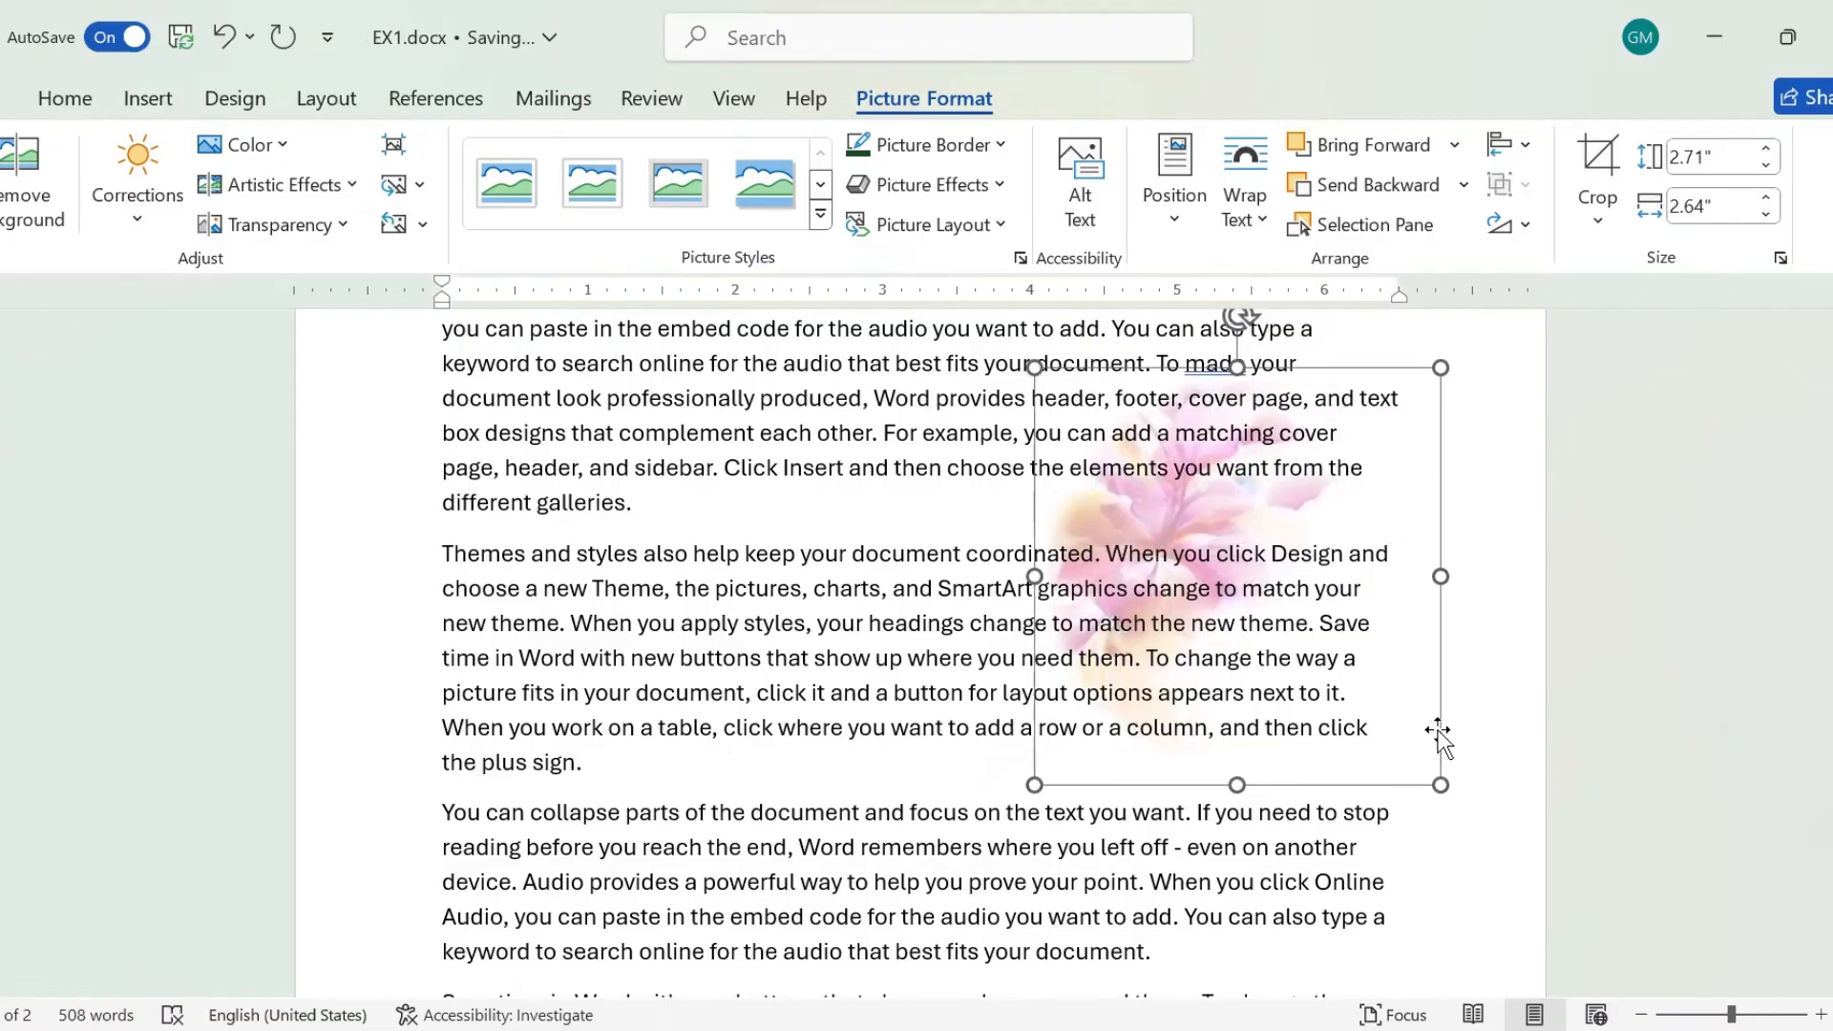
pyautogui.moveTo(1371, 445); pyautogui.dragTo(1374, 994)
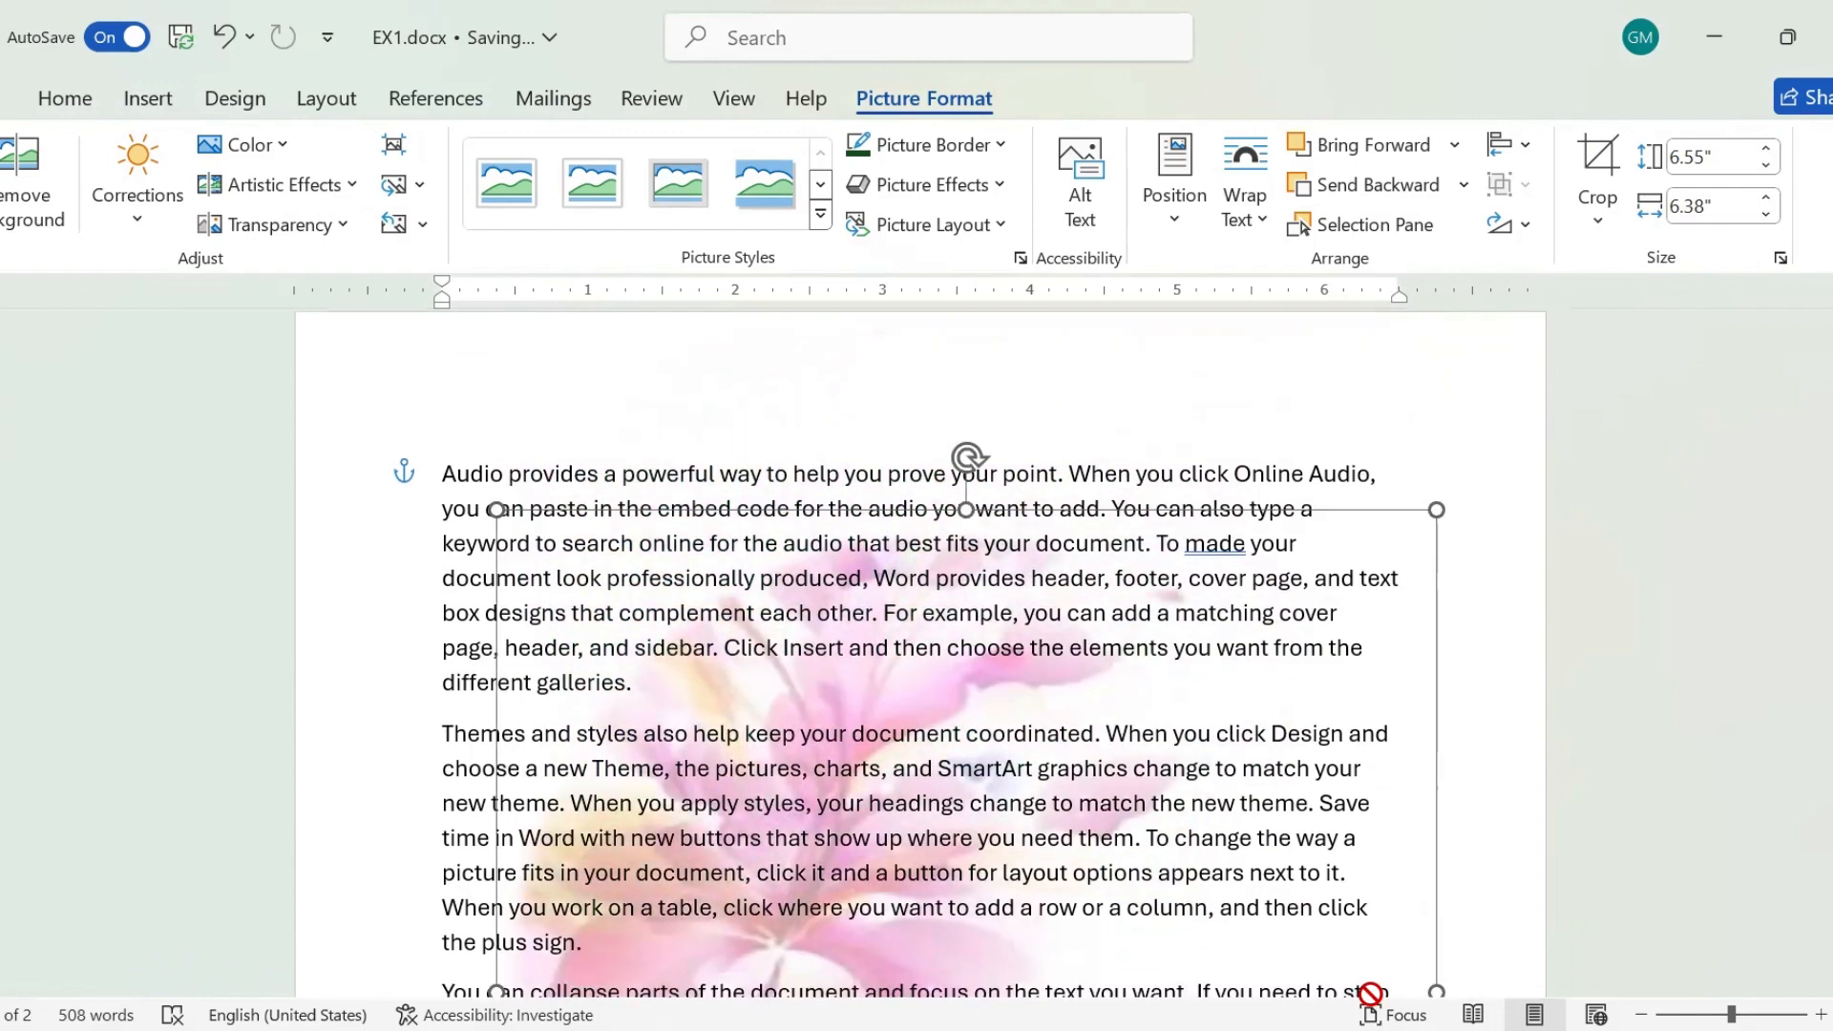
pyautogui.hotkey('ctrl', 'z')
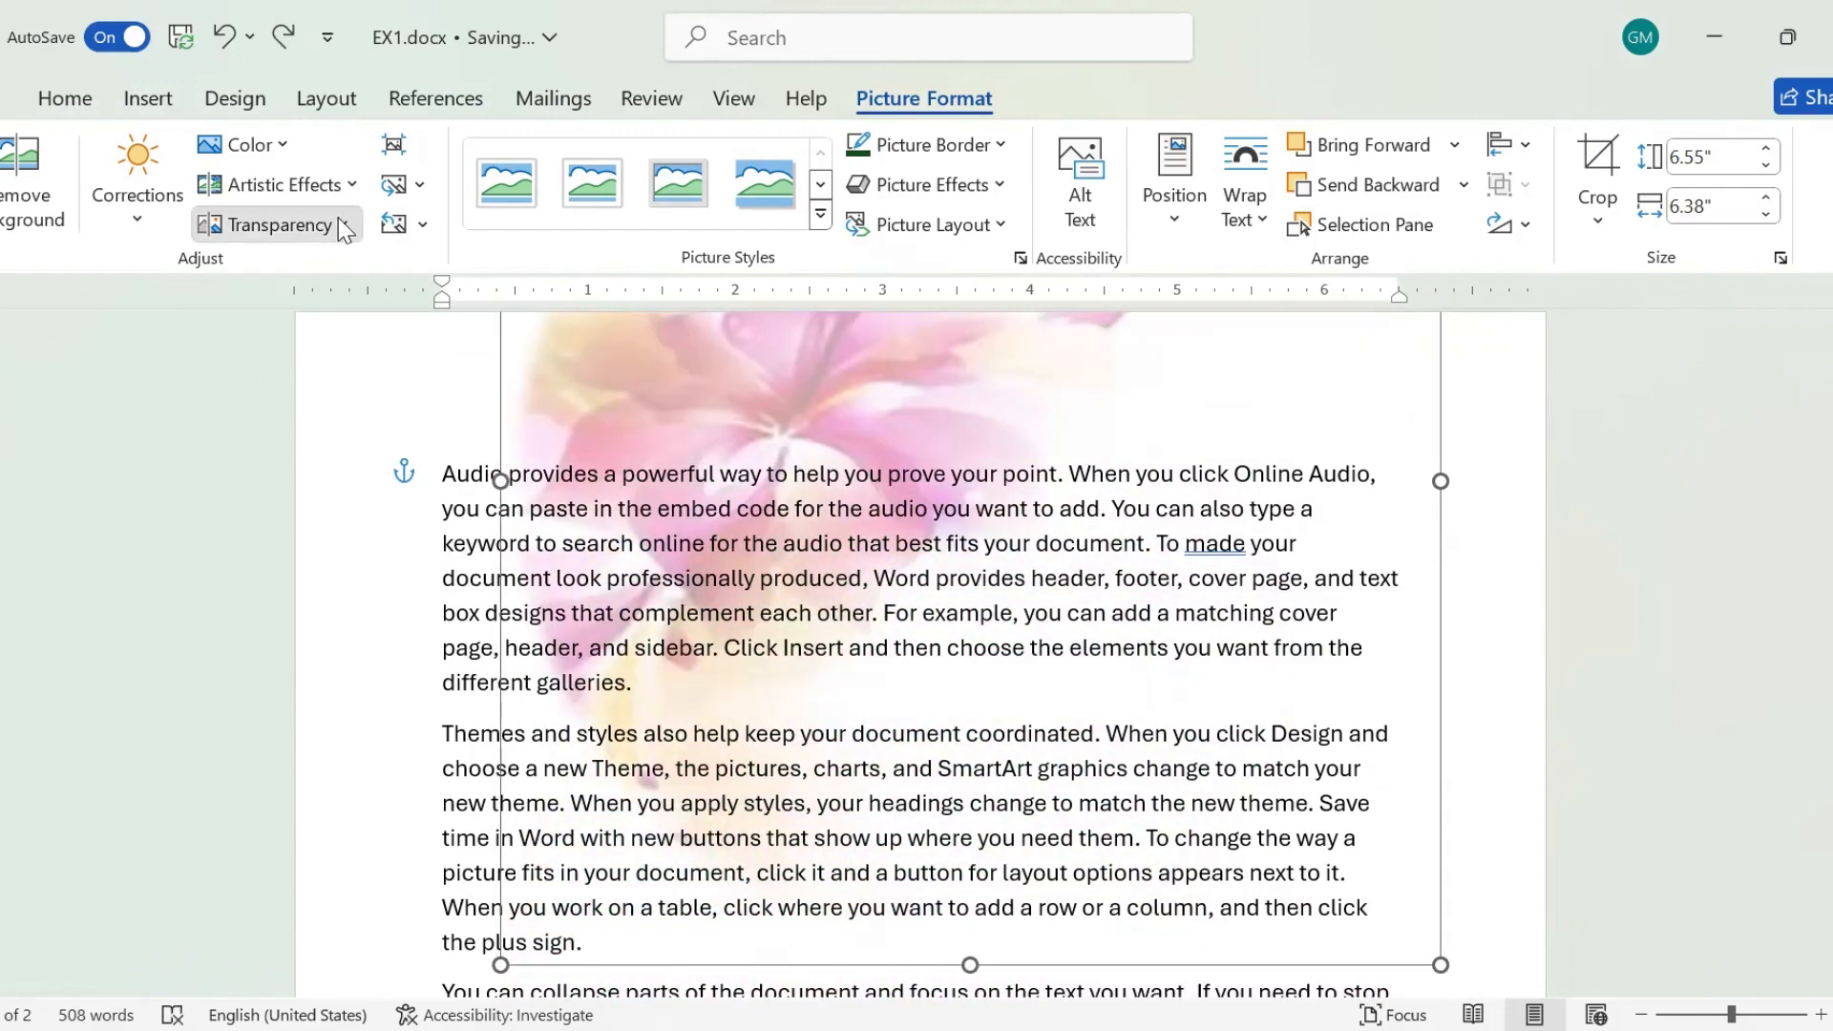
# Apply the sixth, fainter transparency preset to the enlarged flower picture and move it down behind the body paragraphs.
pyautogui.click(338, 219)
pyautogui.click(785, 336)
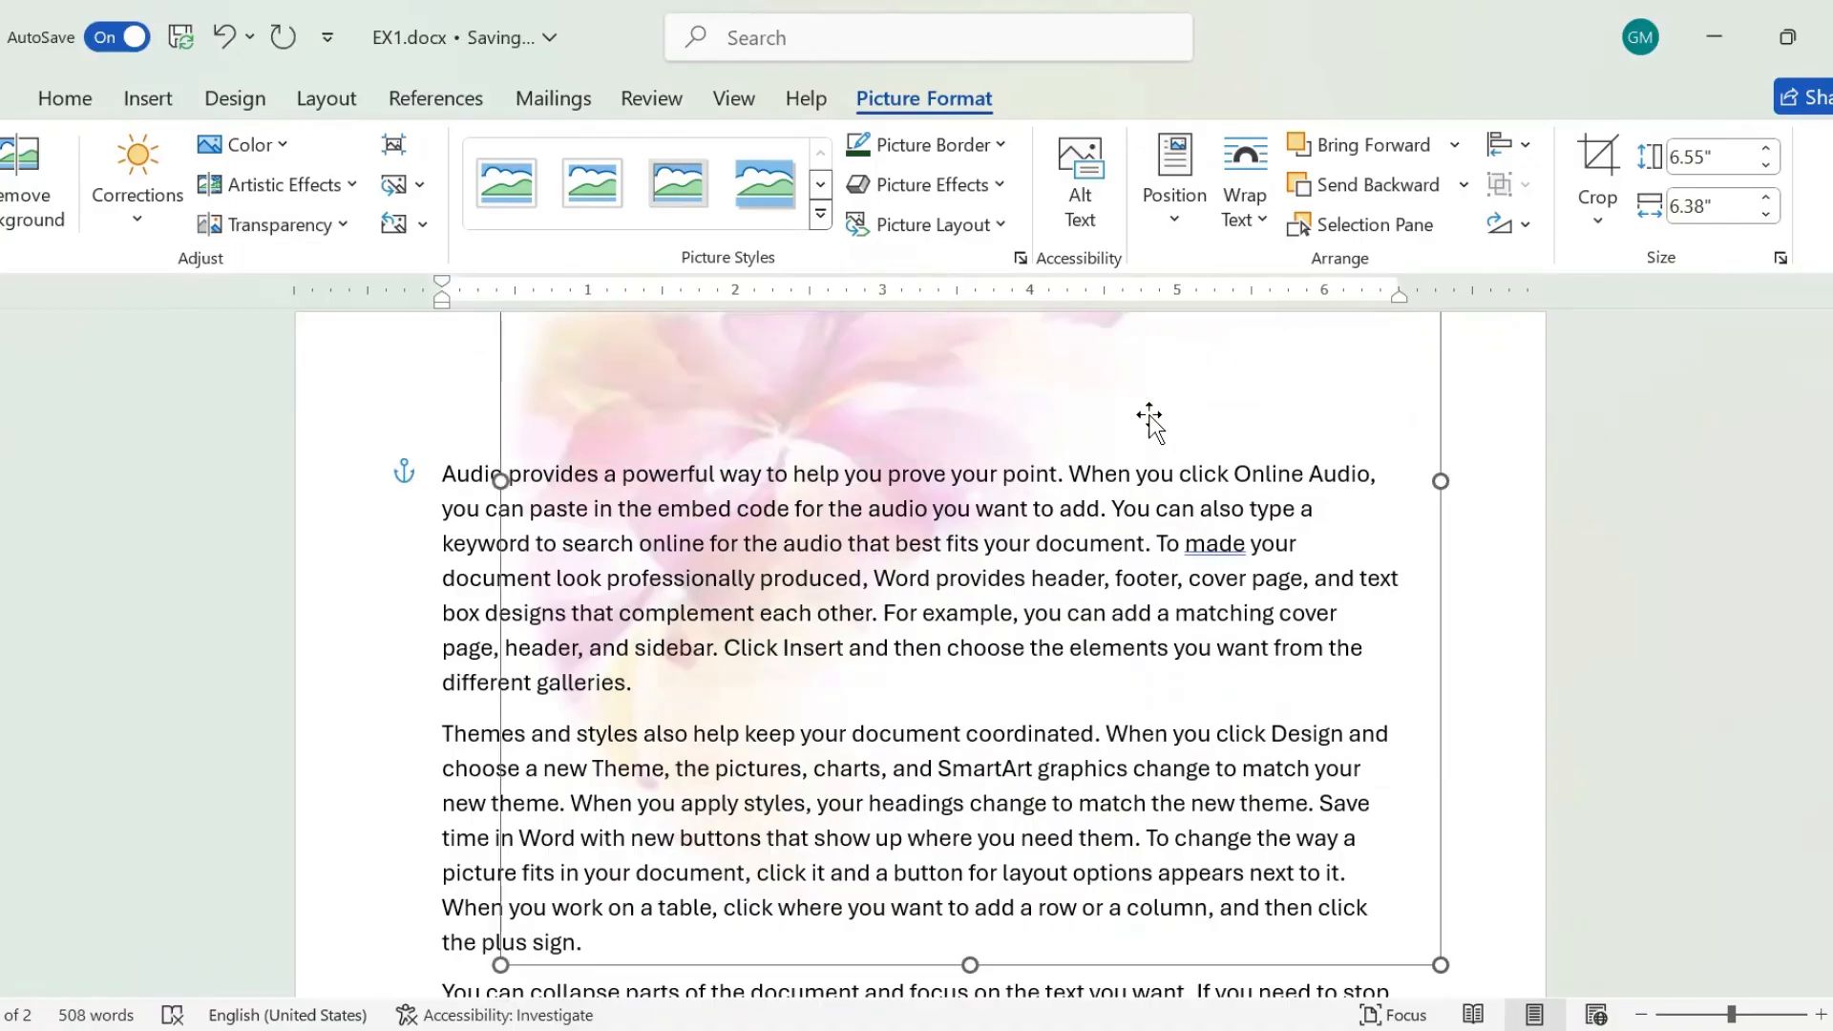
pyautogui.moveTo(1114, 411); pyautogui.dragTo(1071, 945)
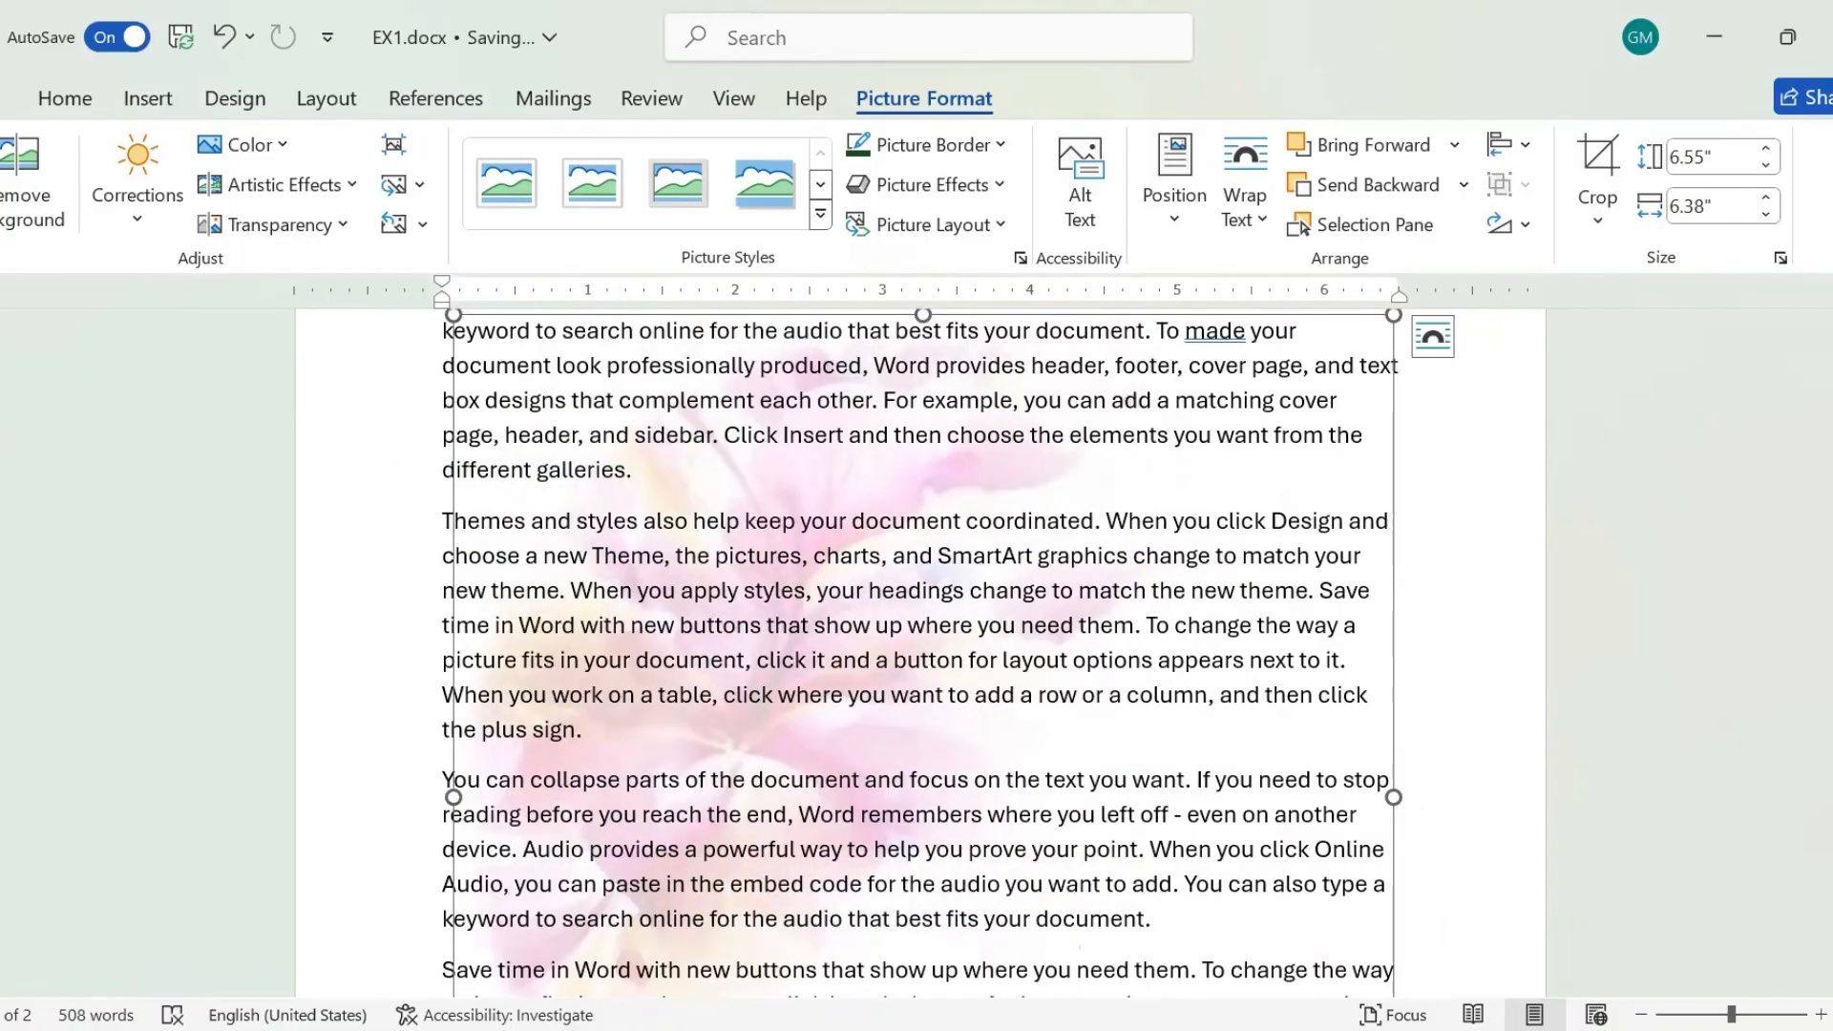
# Set the flower picture's text wrapping to Top and Bottom and reset its picture formatting.
pyautogui.click(1258, 198)
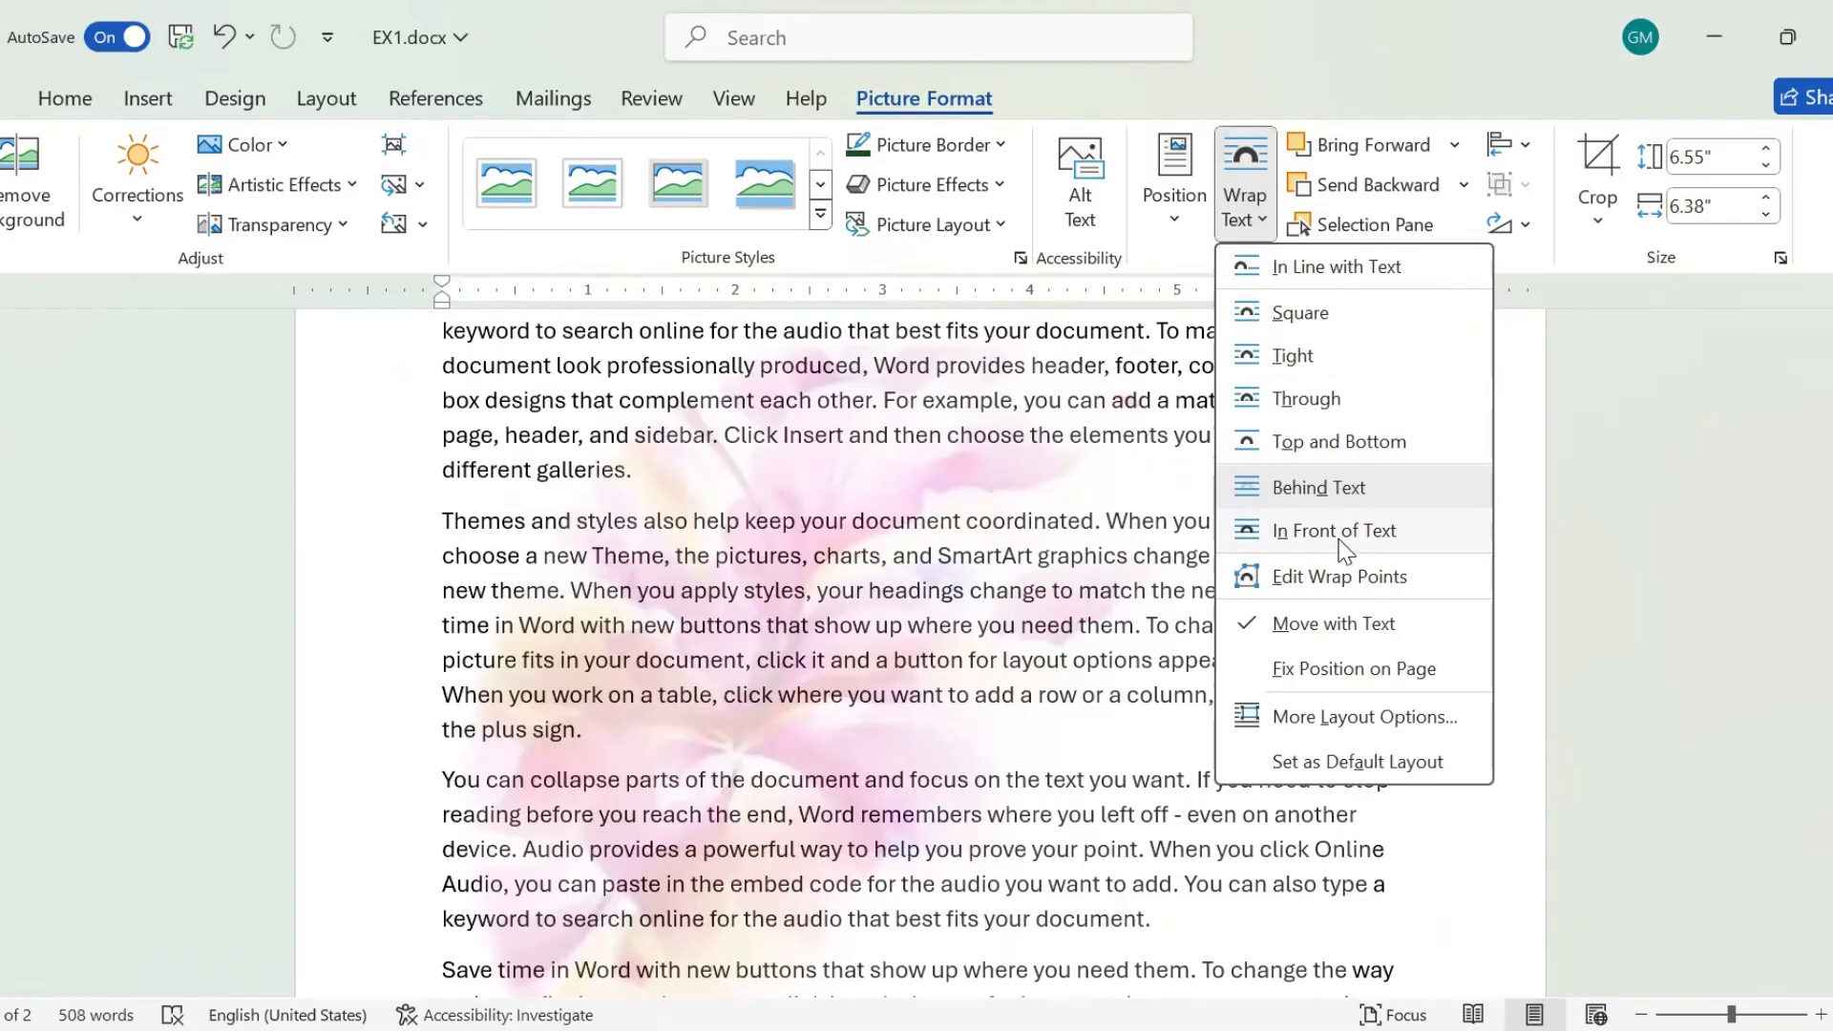
pyautogui.click(1313, 444)
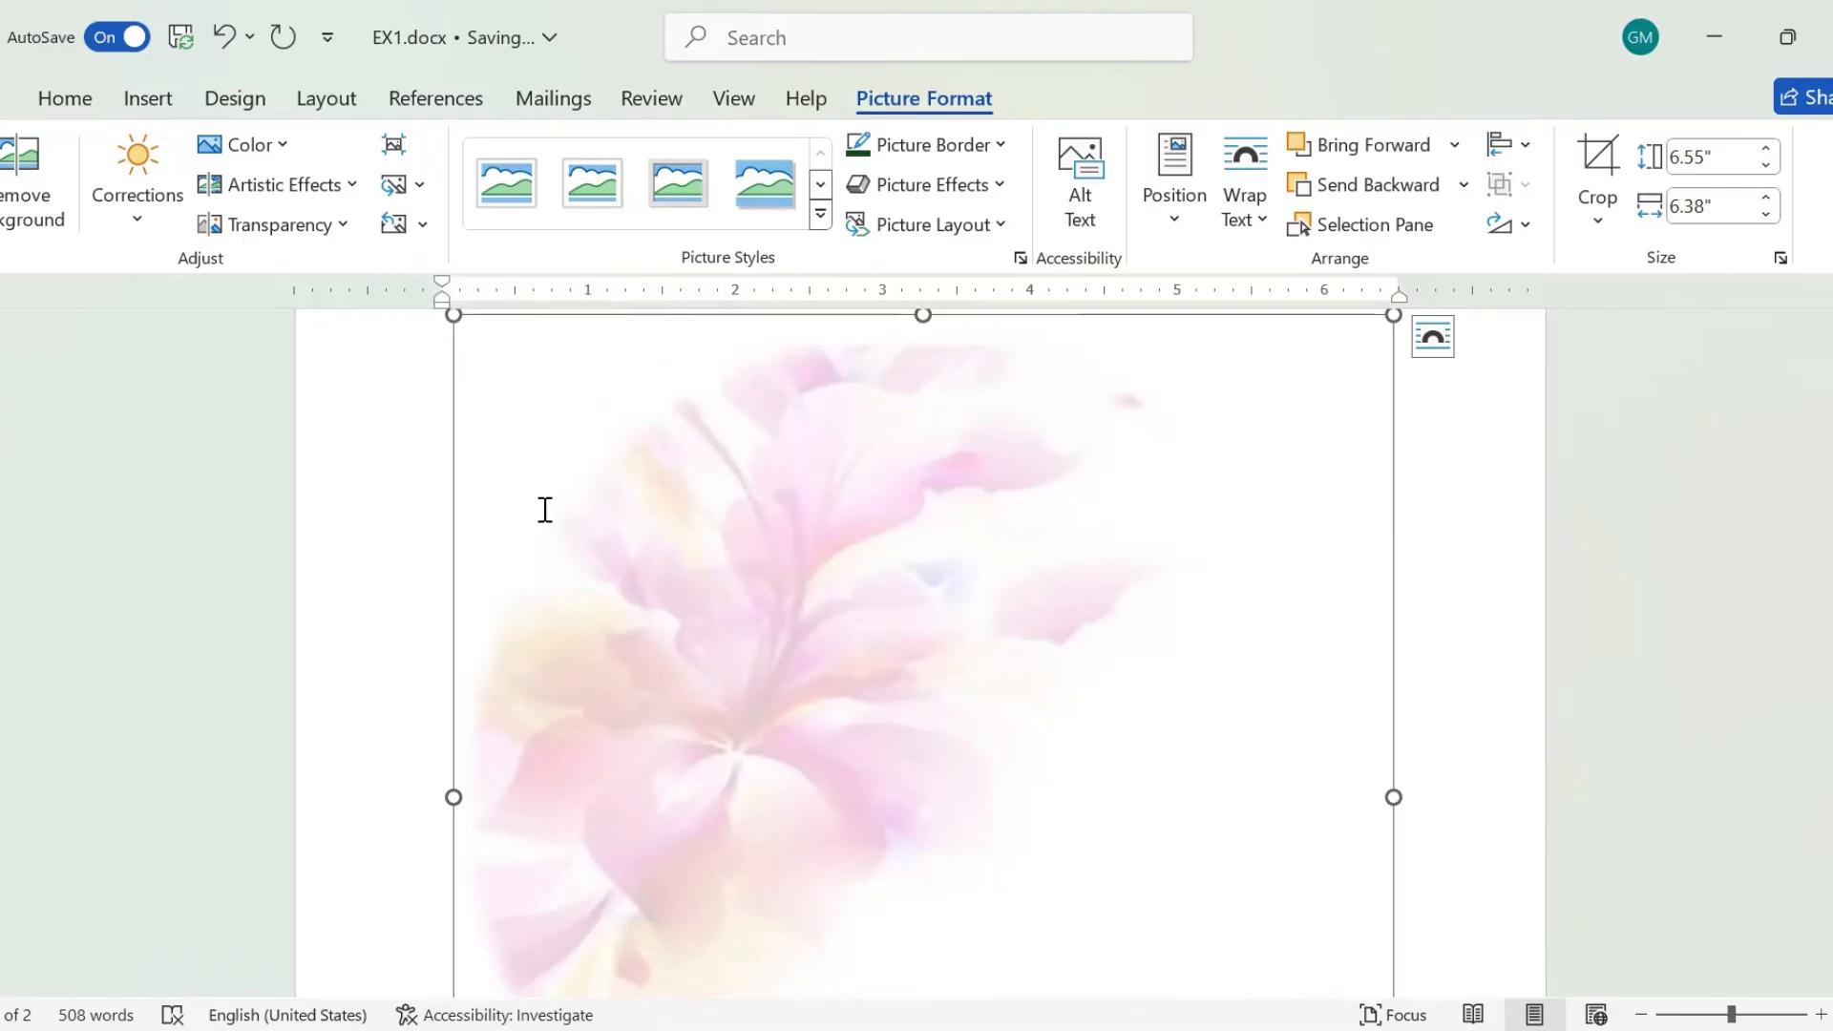
pyautogui.click(394, 226)
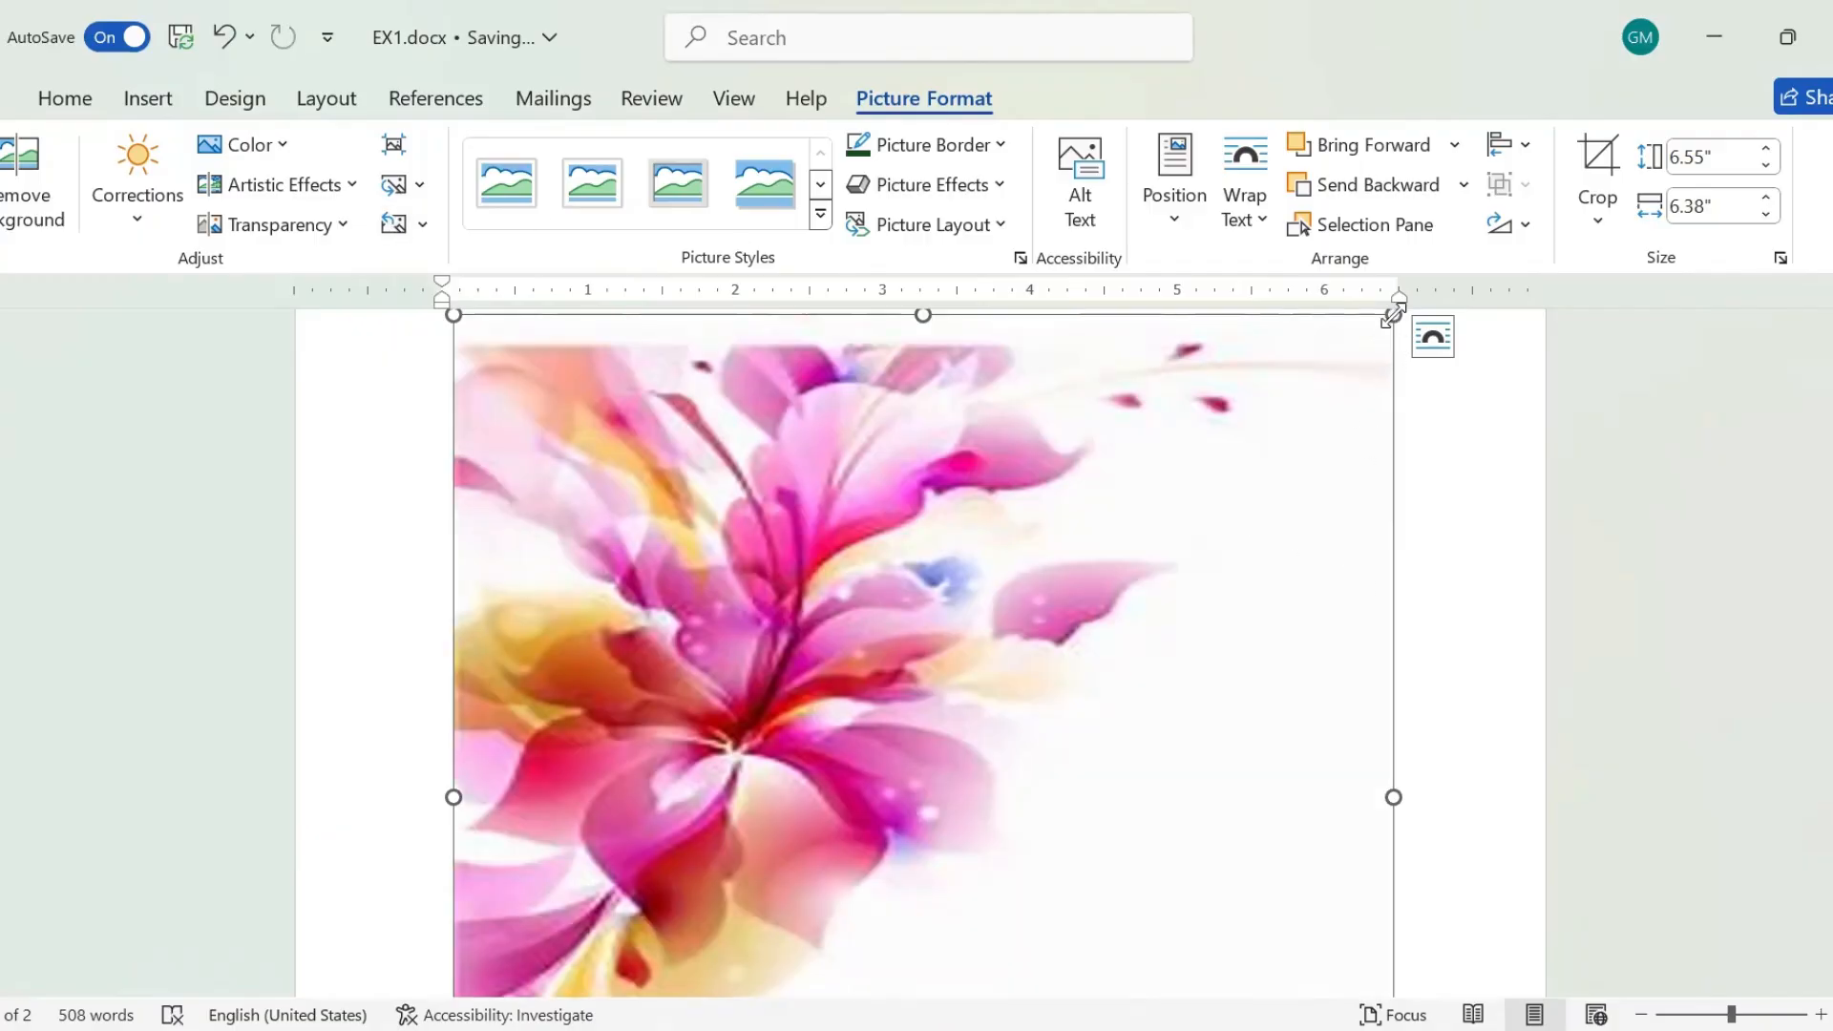
# Shrink the flower picture to about 3.16" high by 3.08" wide and move it down and away from the page's left margin.
pyautogui.moveTo(1394, 316); pyautogui.dragTo(907, 964)
pyautogui.scroll(-5, 907, 964)
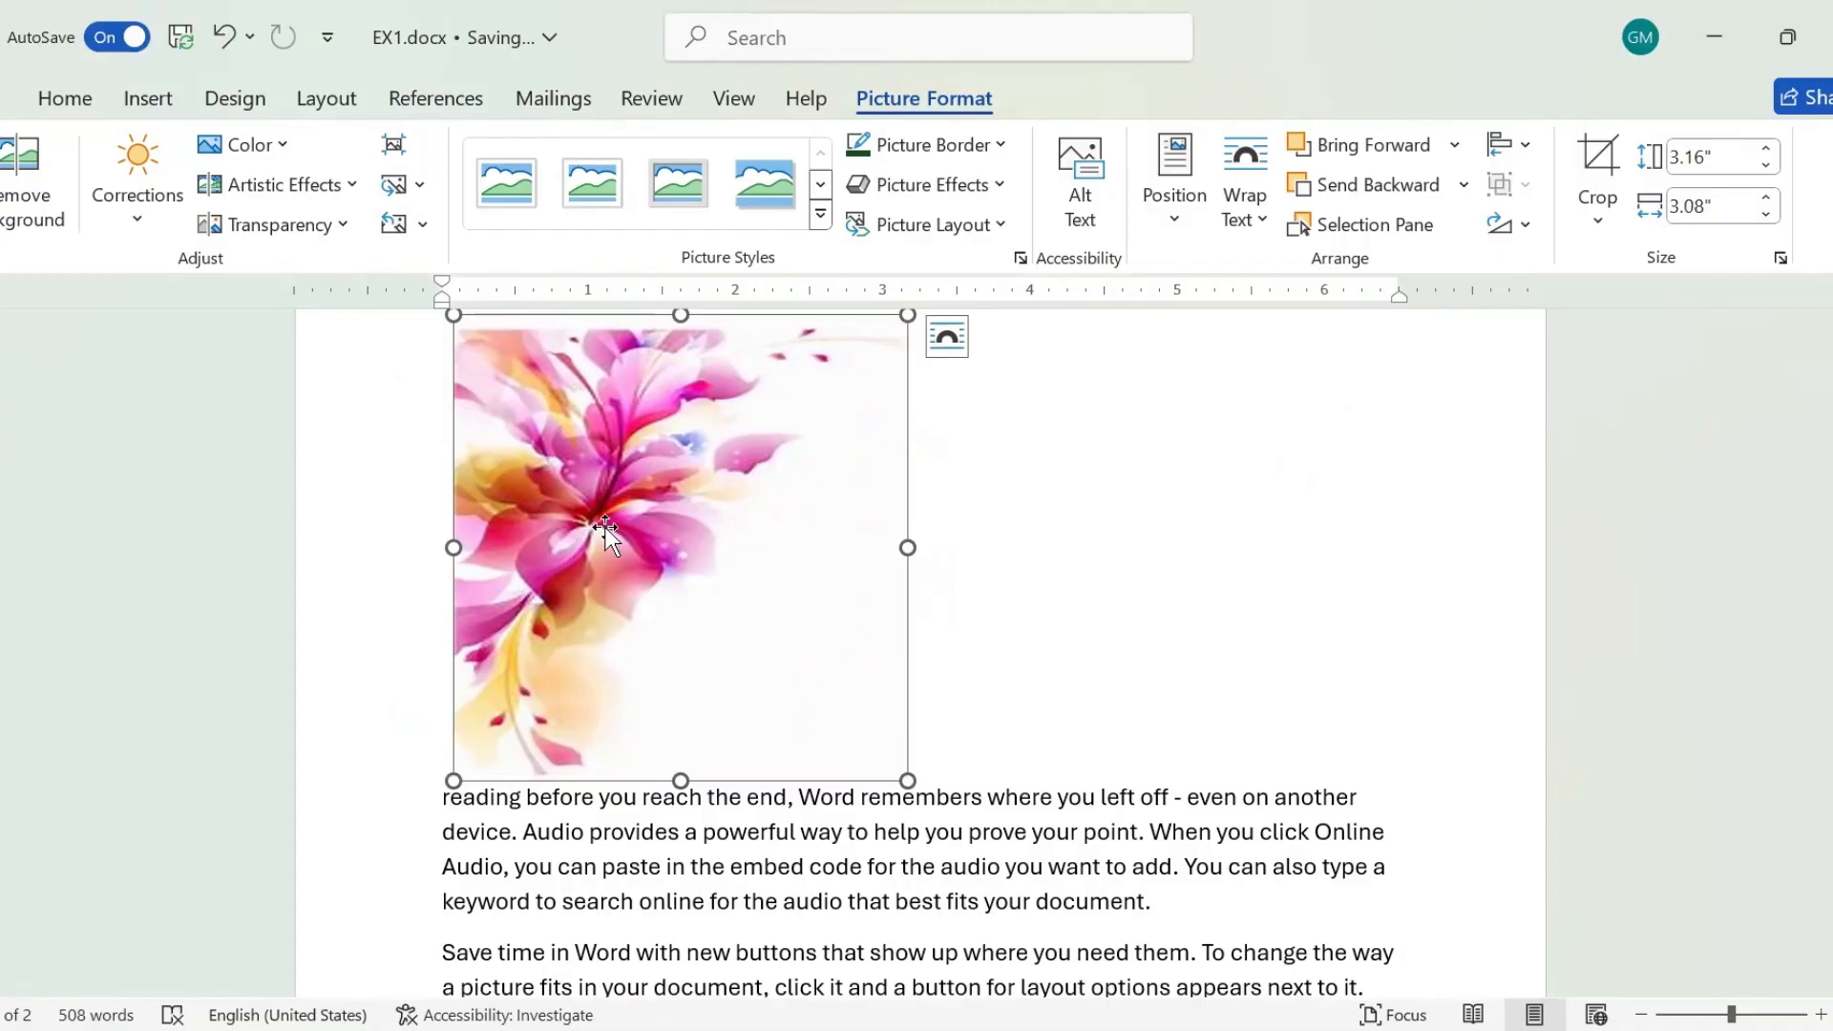
pyautogui.moveTo(605, 527); pyautogui.dragTo(722, 550)
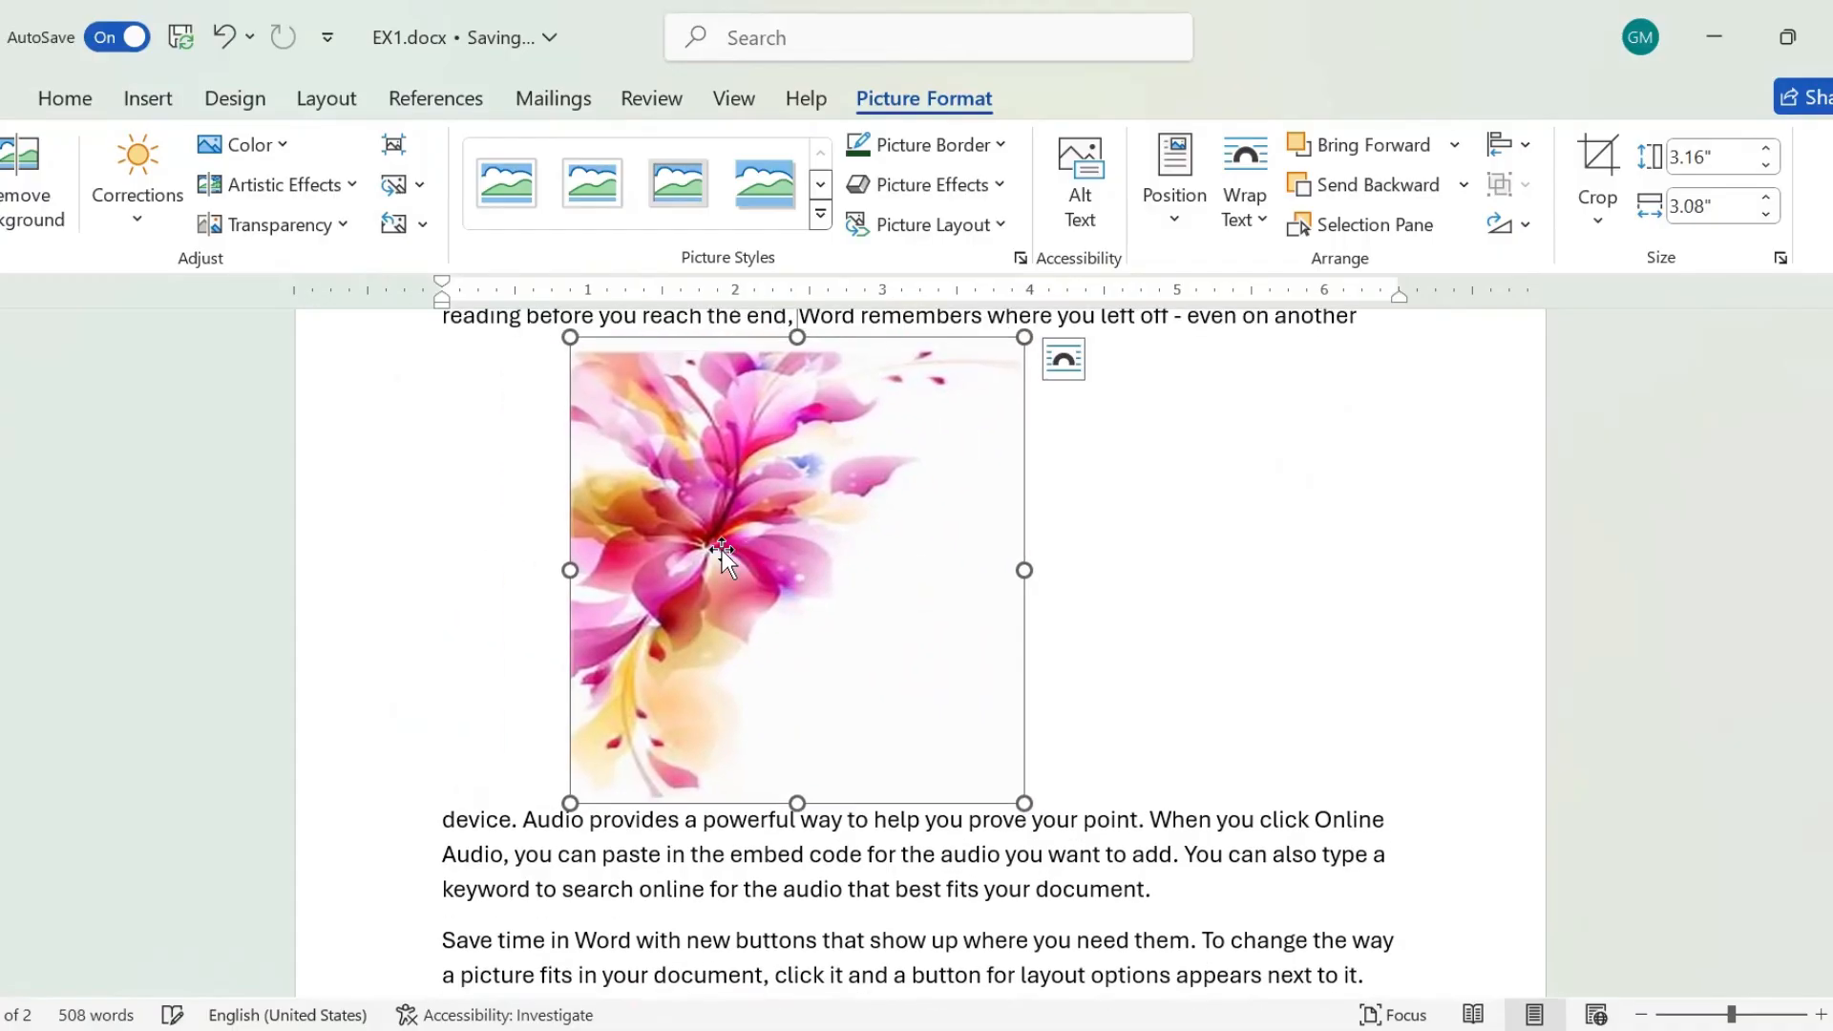
# Look over the sharpen/soften and brightness/contrast correction presets for the flower picture.
pyautogui.click(143, 215)
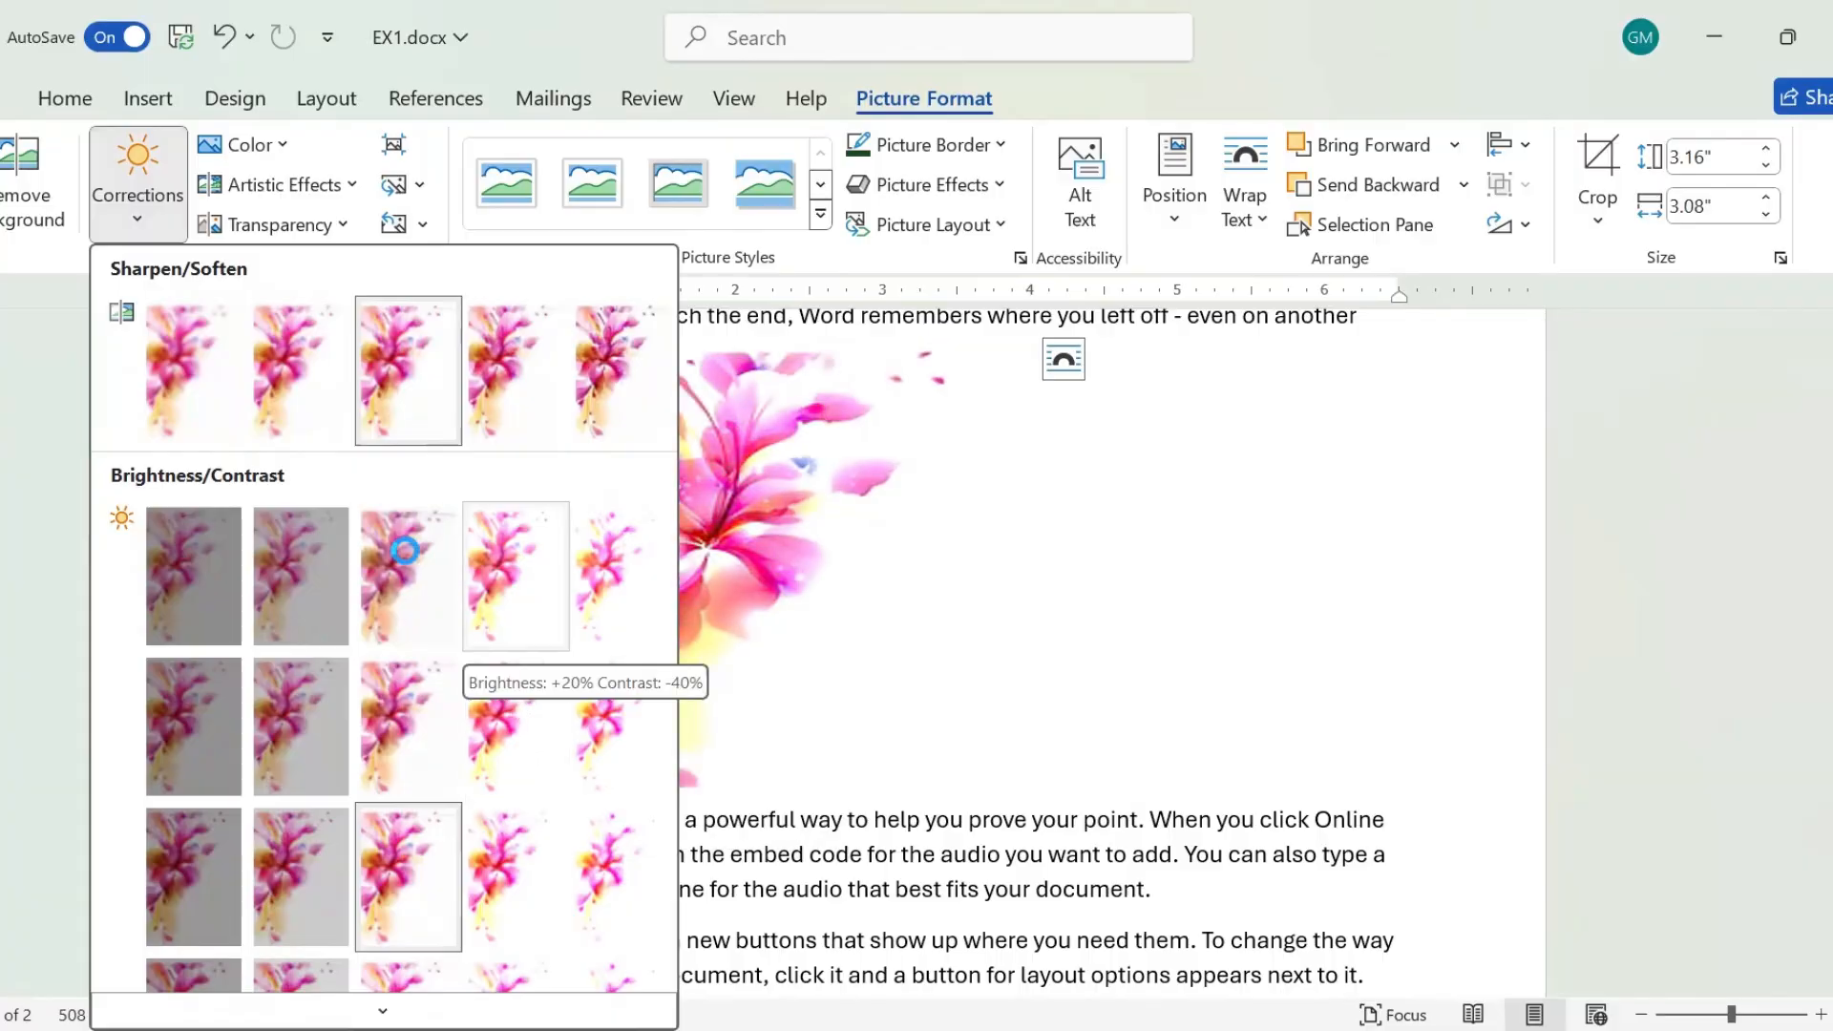
pyautogui.click(511, 919)
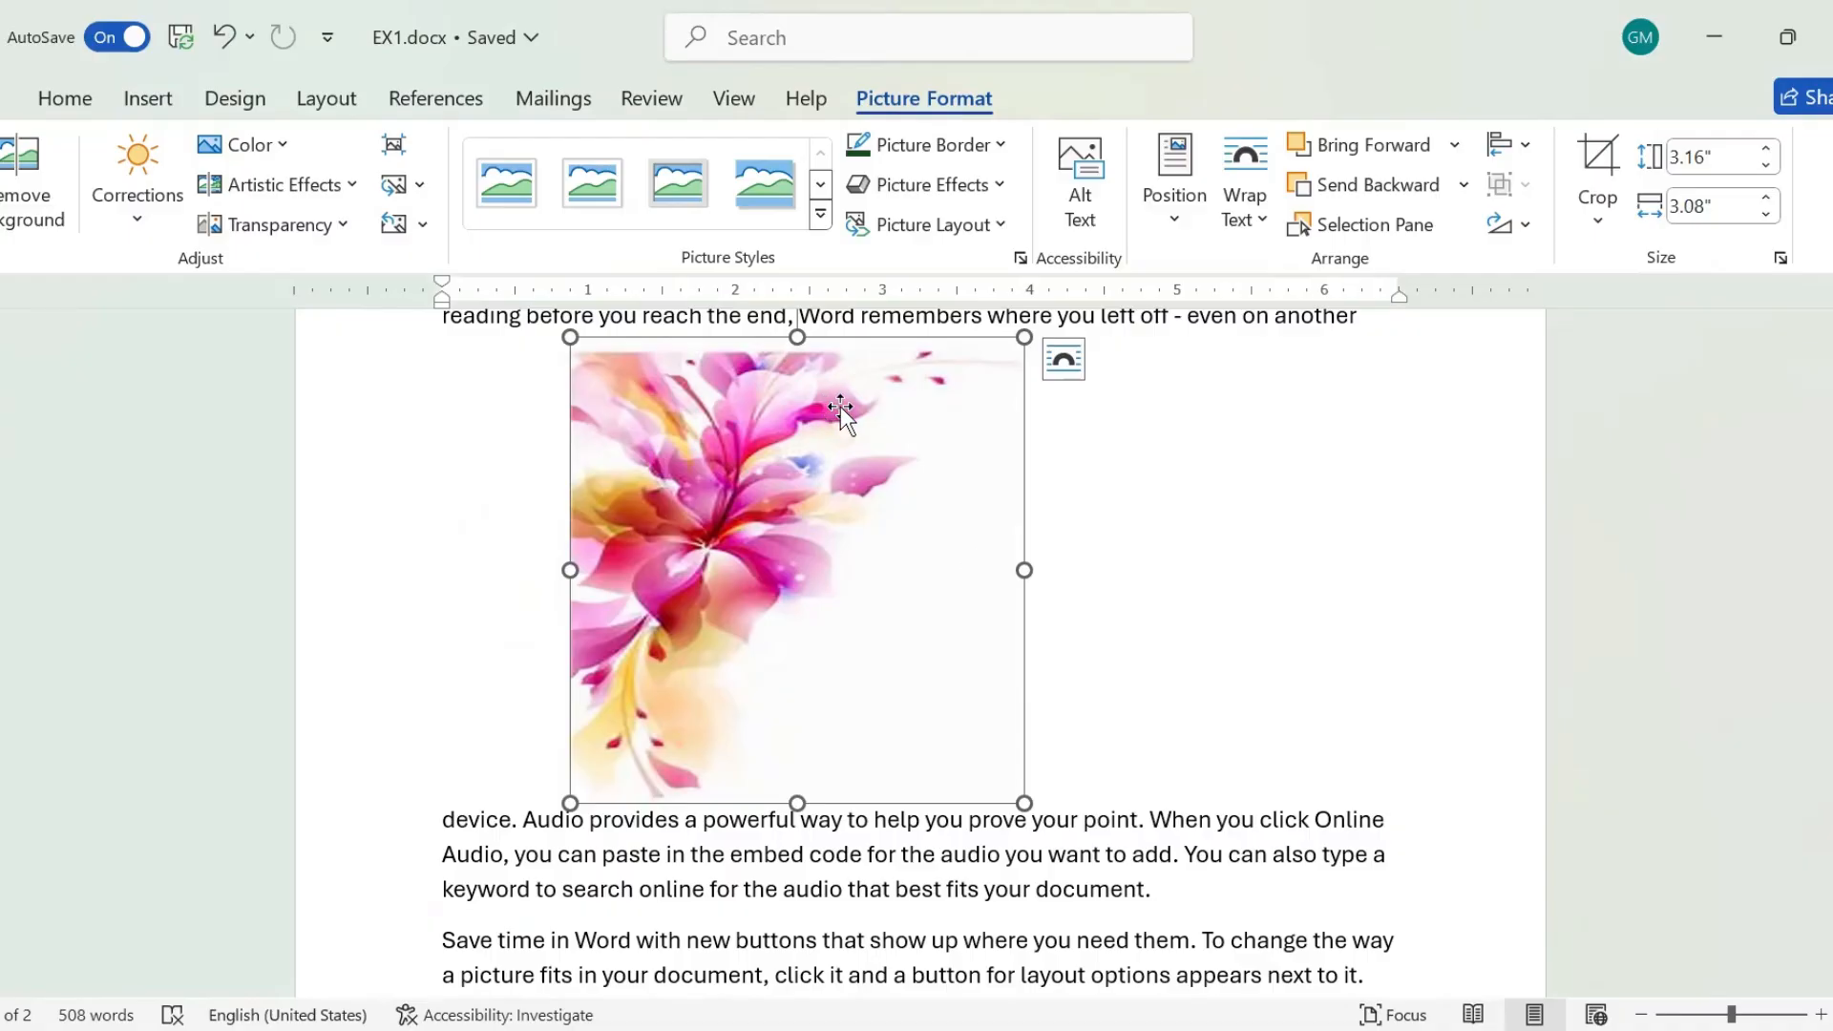
# Crop the flower picture from its top, right and bottom edges to about 2.26" high by 2.65" wide and flip it horizontally.
pyautogui.click(1597, 161)
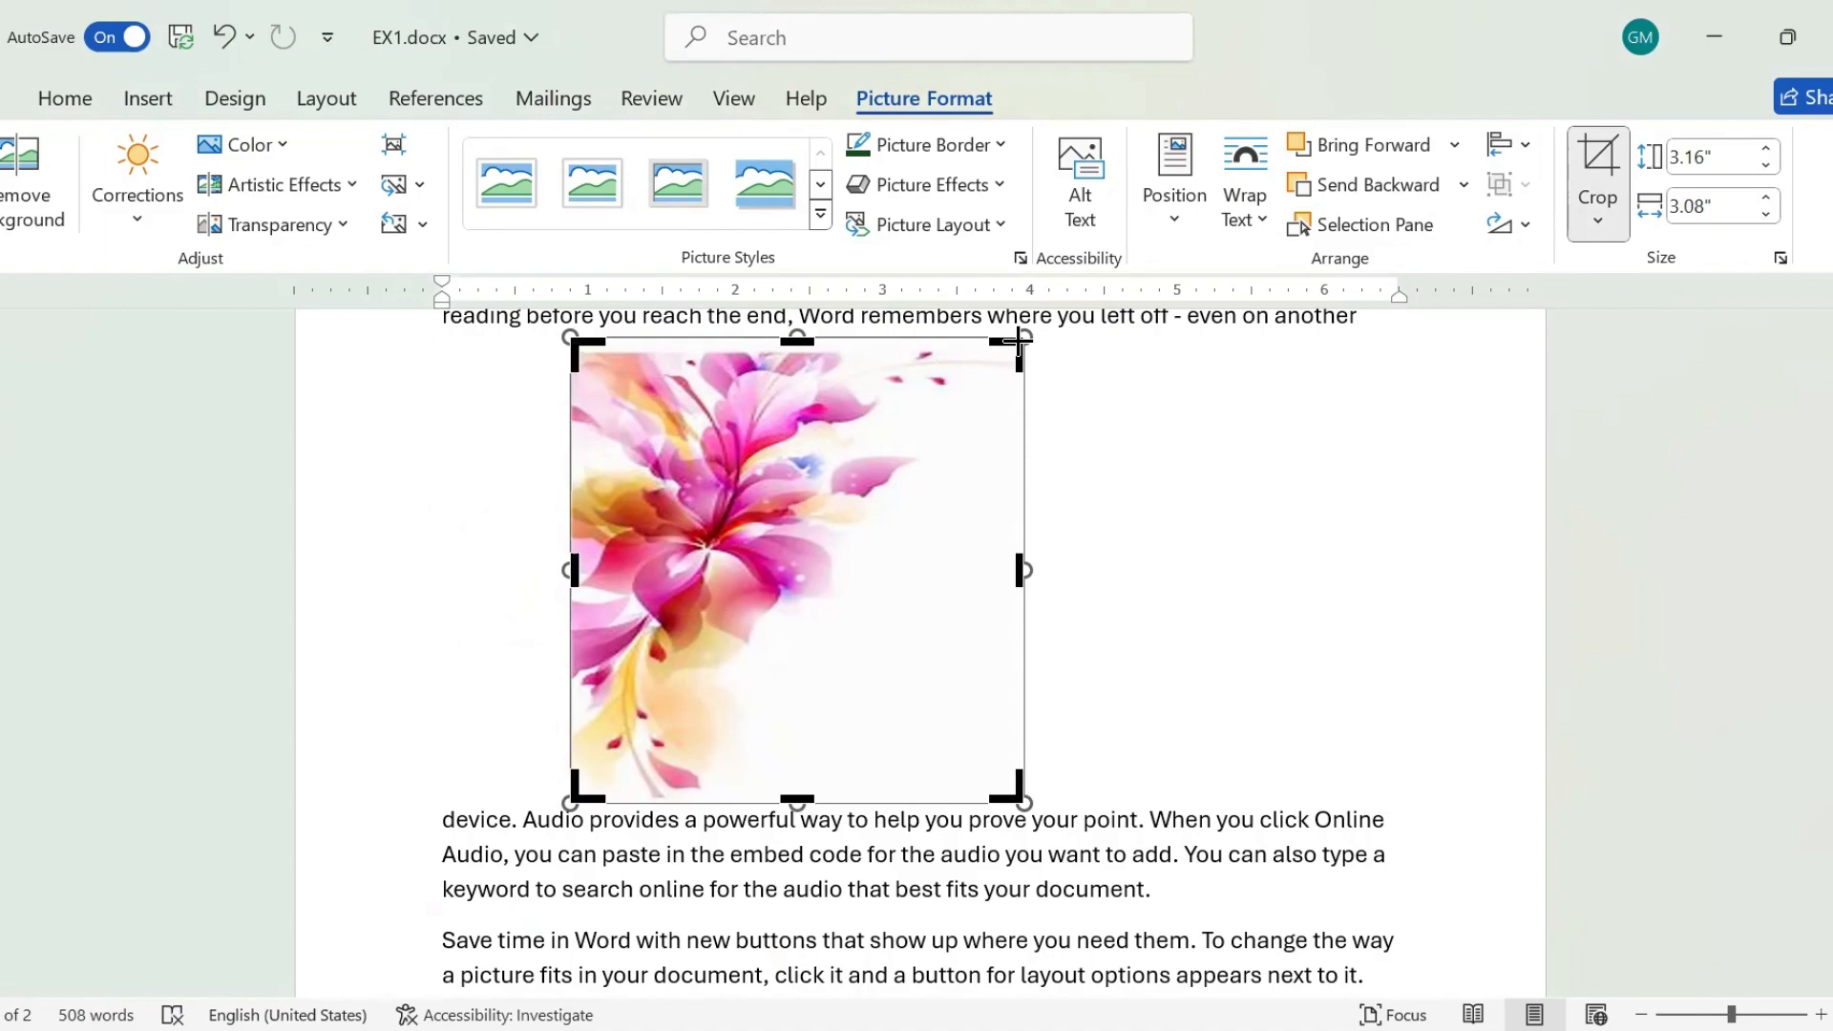
pyautogui.moveTo(1018, 341); pyautogui.dragTo(958, 374)
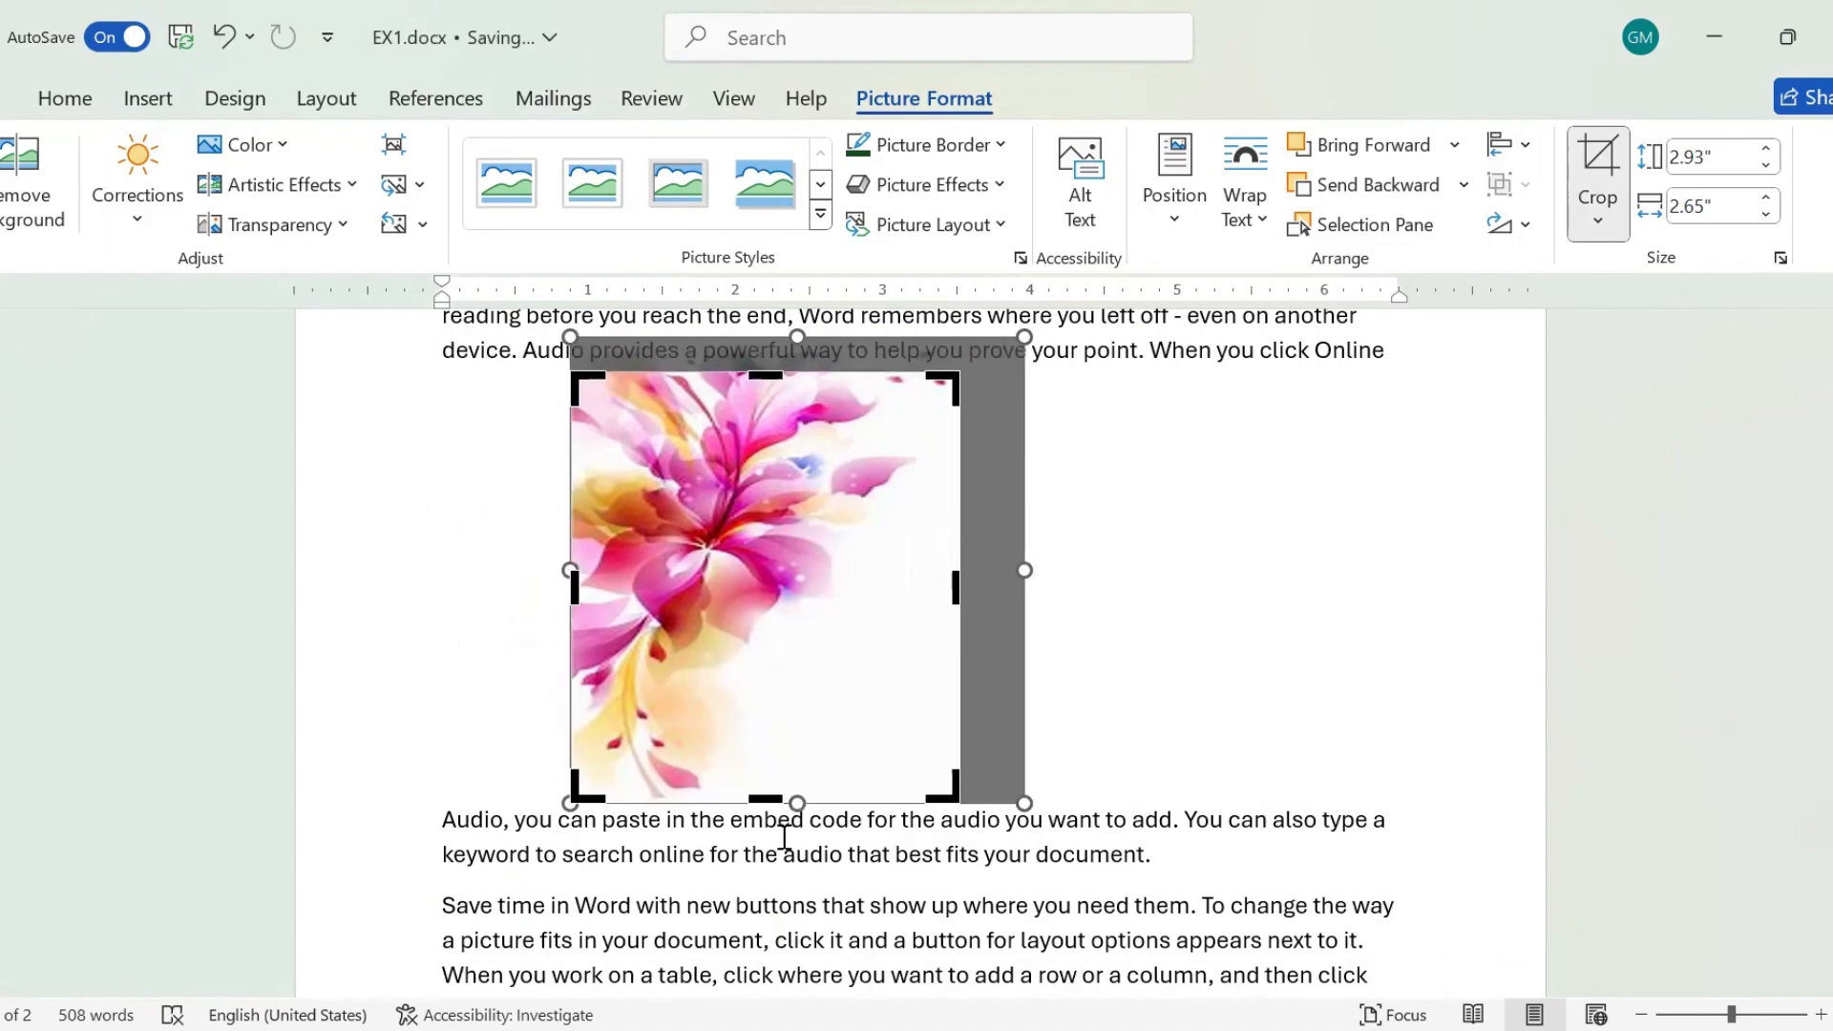
pyautogui.moveTo(767, 800); pyautogui.dragTo(776, 704)
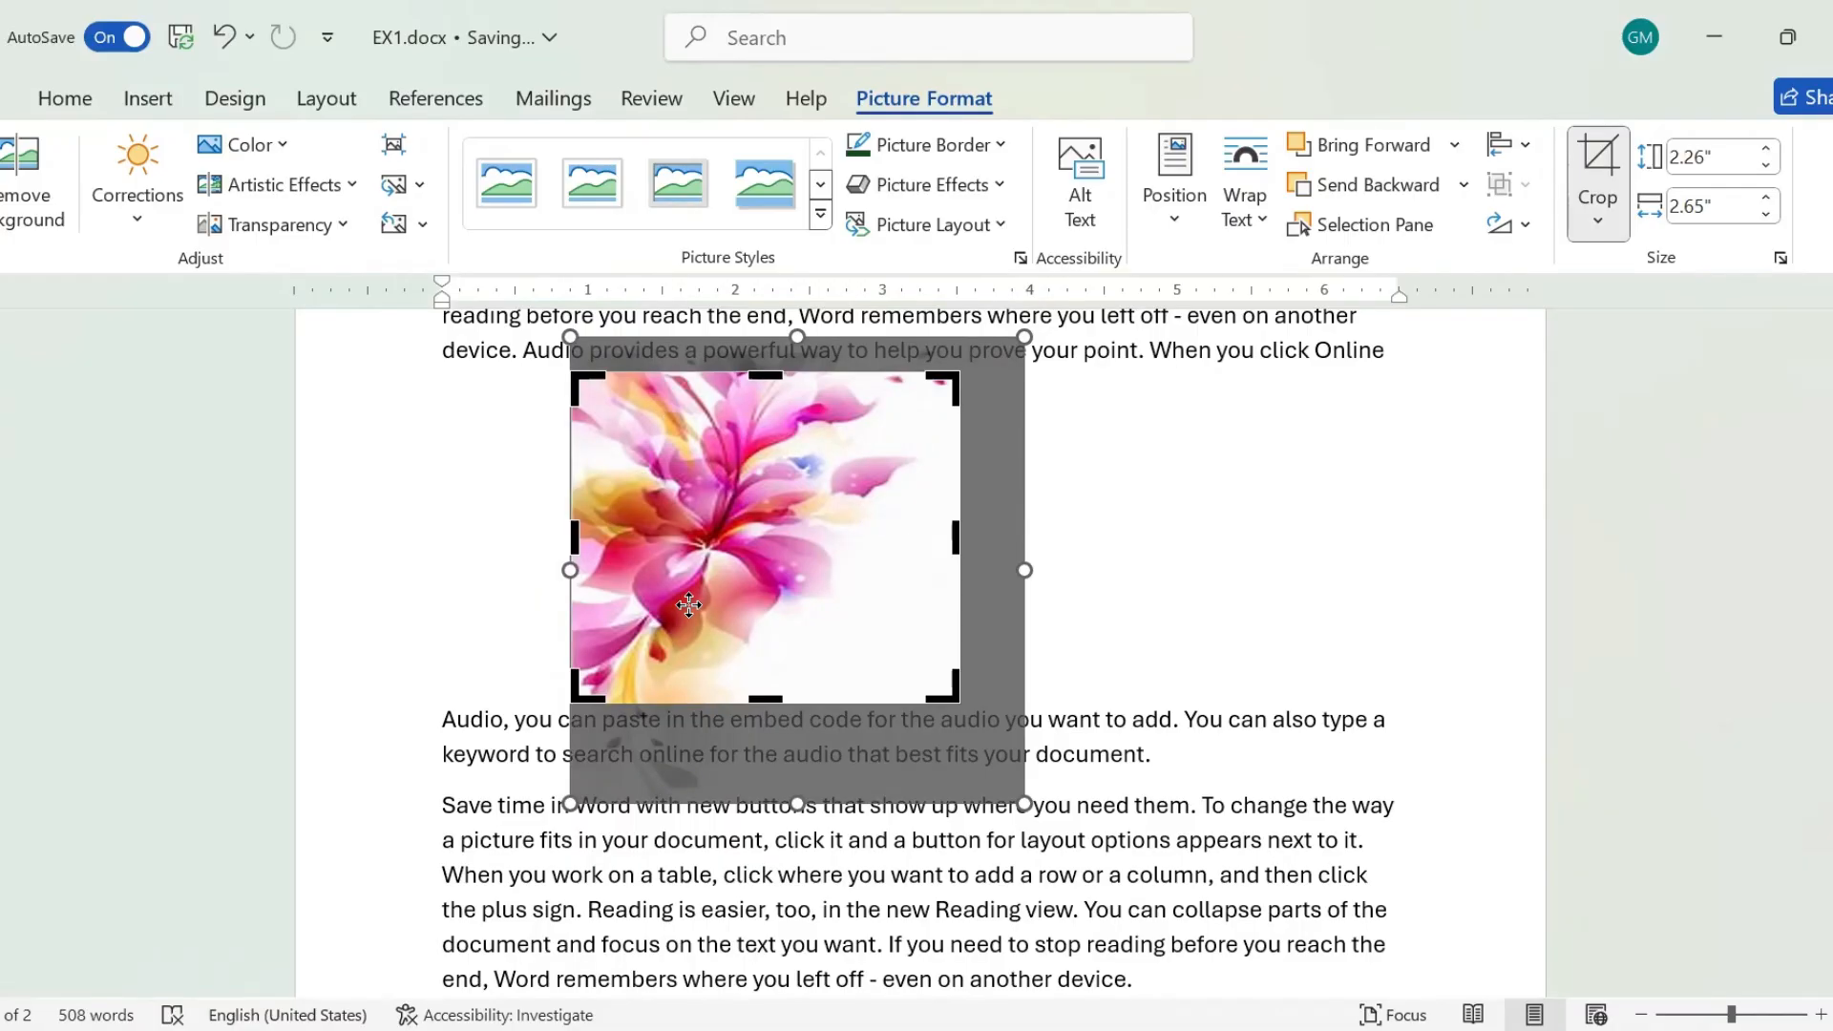
pyautogui.press('Escape')
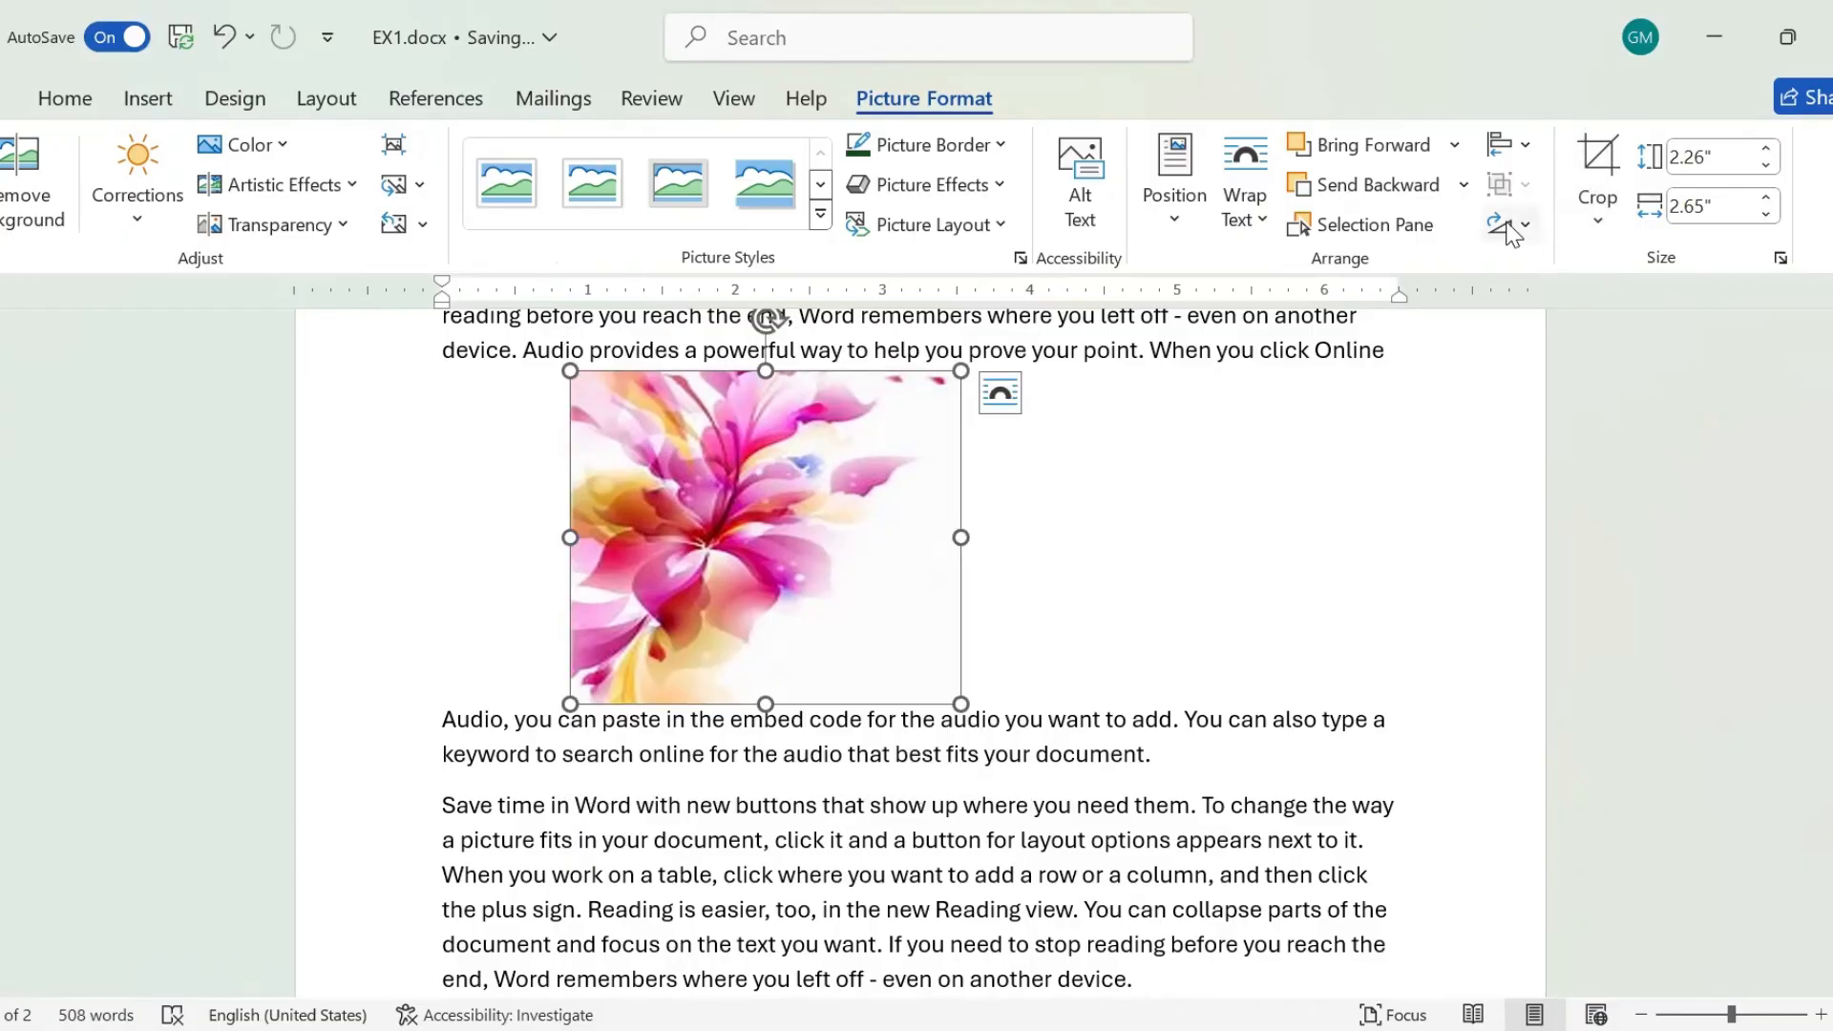
pyautogui.click(1531, 228)
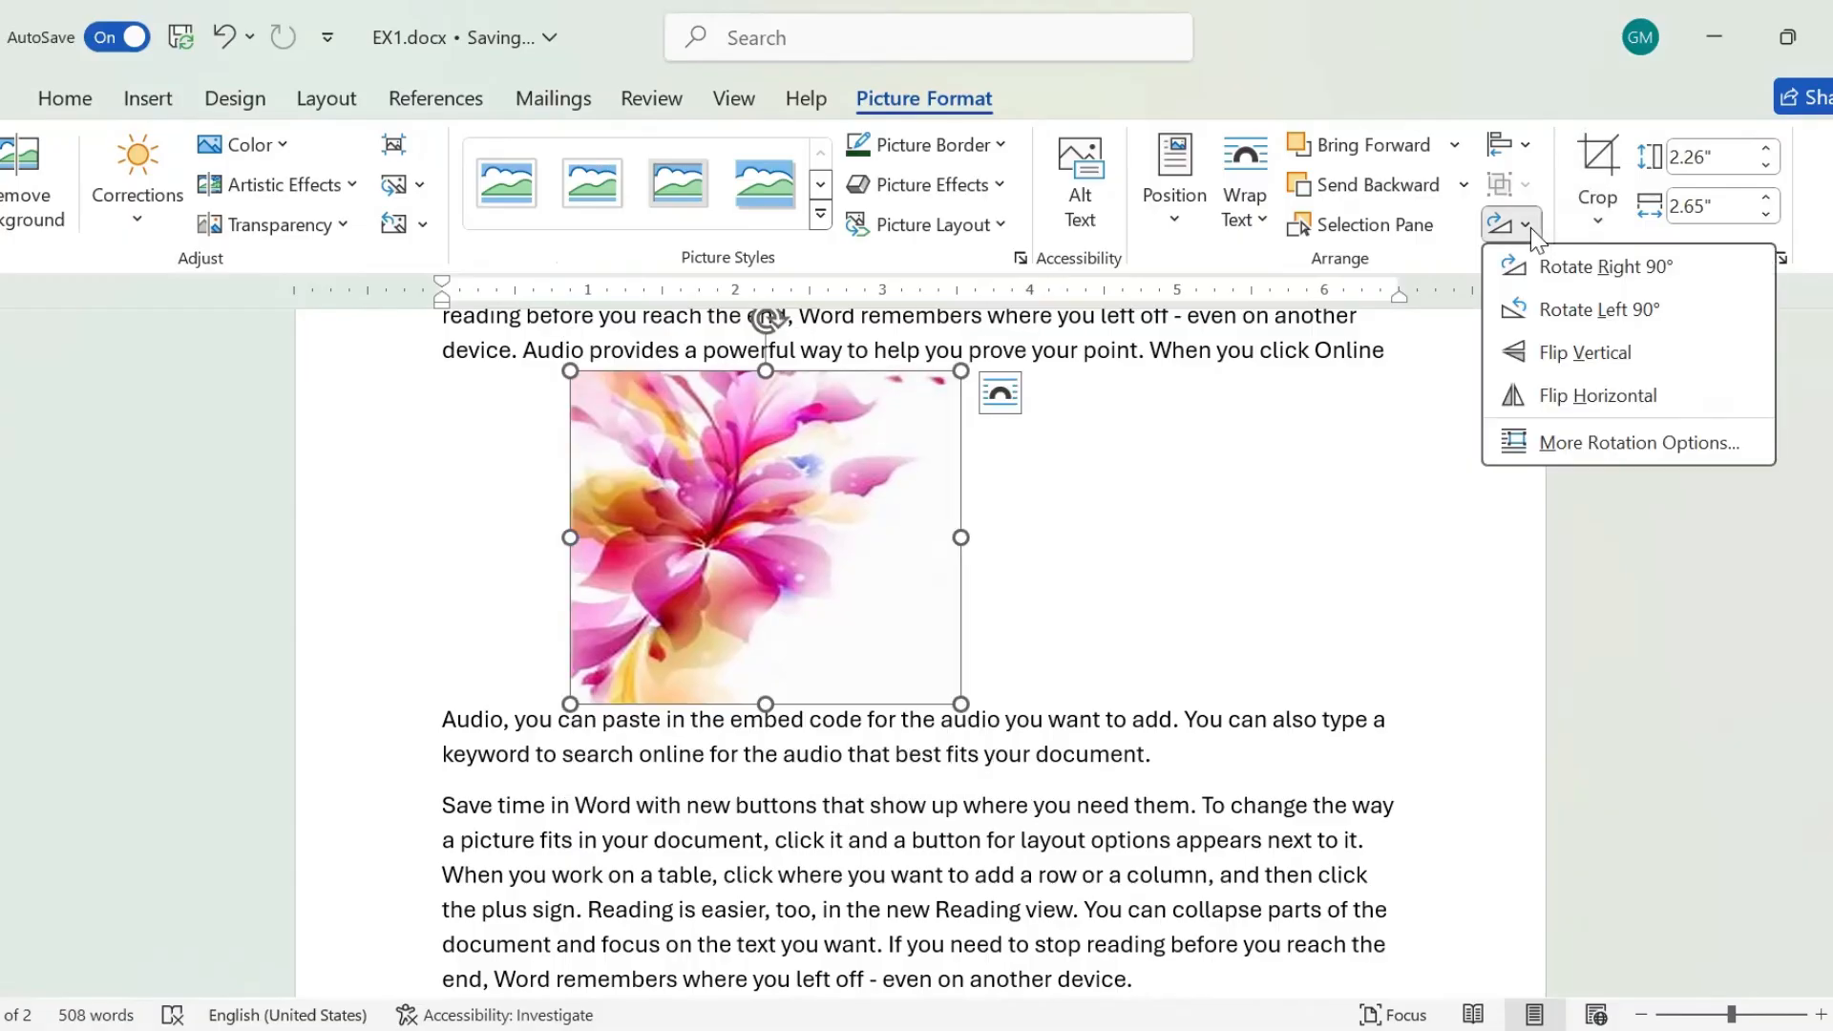
pyautogui.click(1588, 392)
# Place the insertion point in the paragraph below the flower and browse the online pictures to the Thank You category.
pyautogui.click(590, 853)
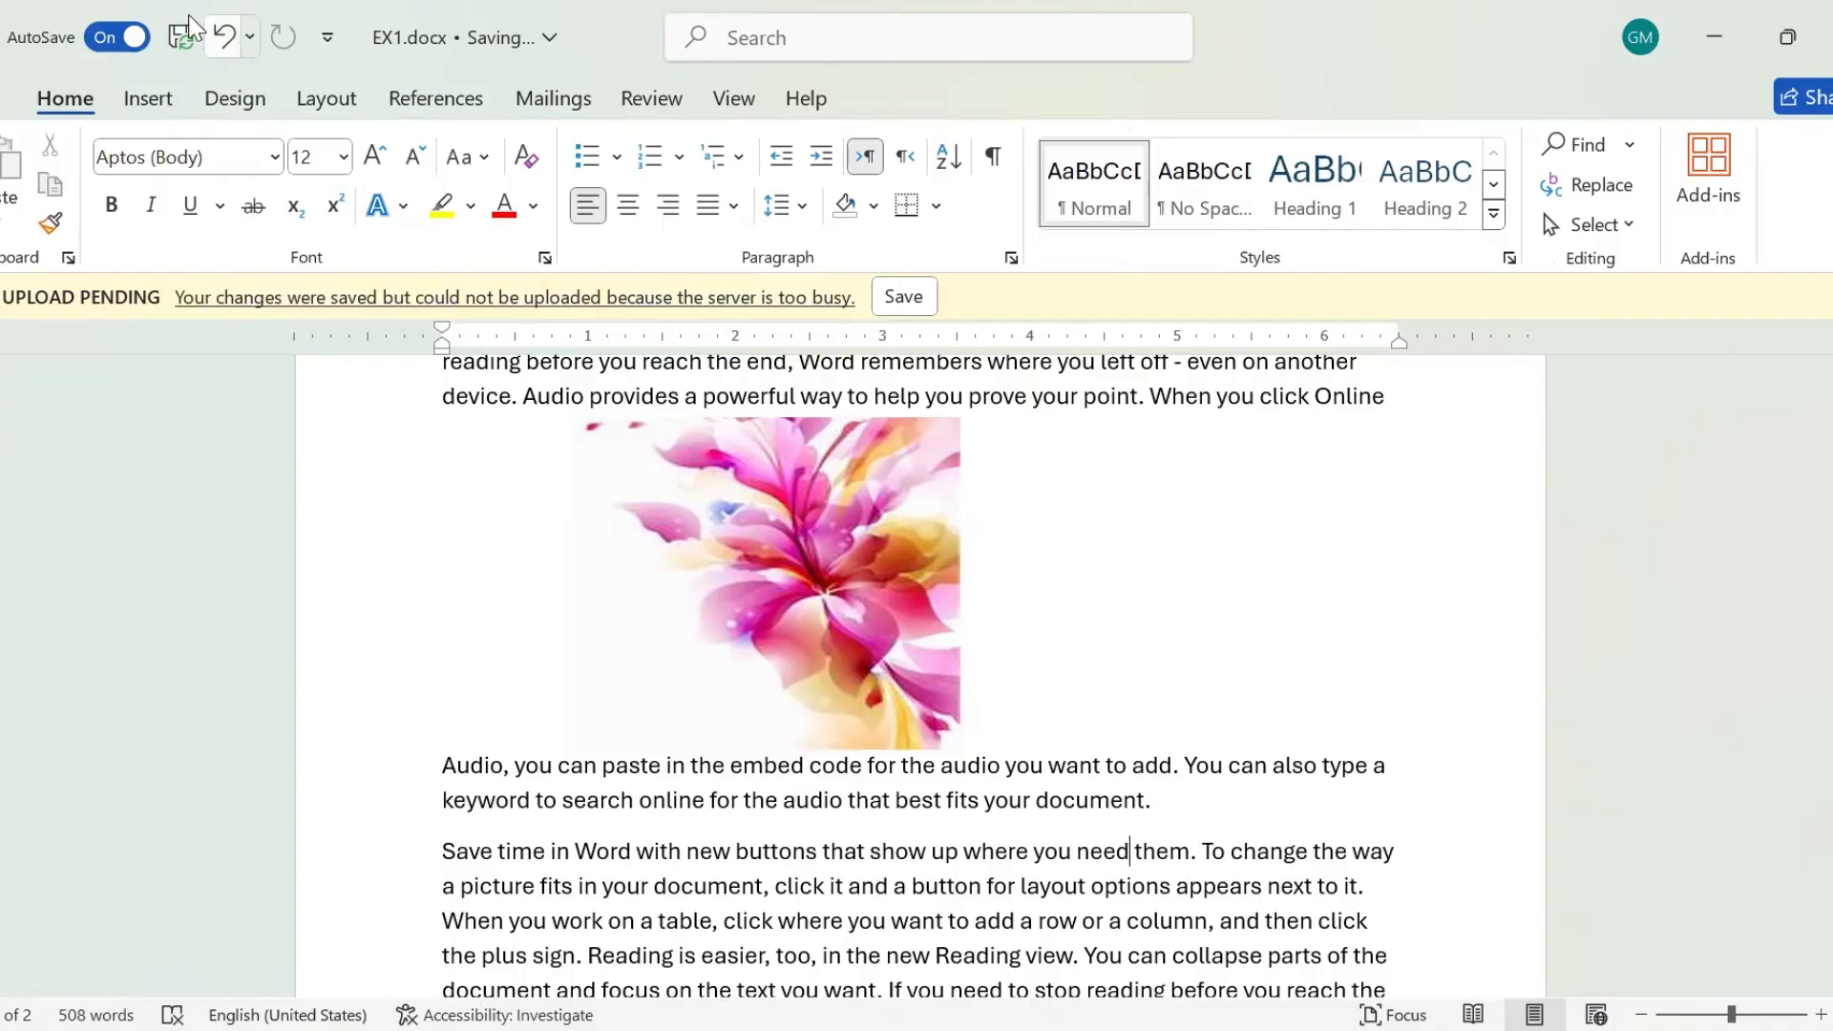
pyautogui.click(150, 103)
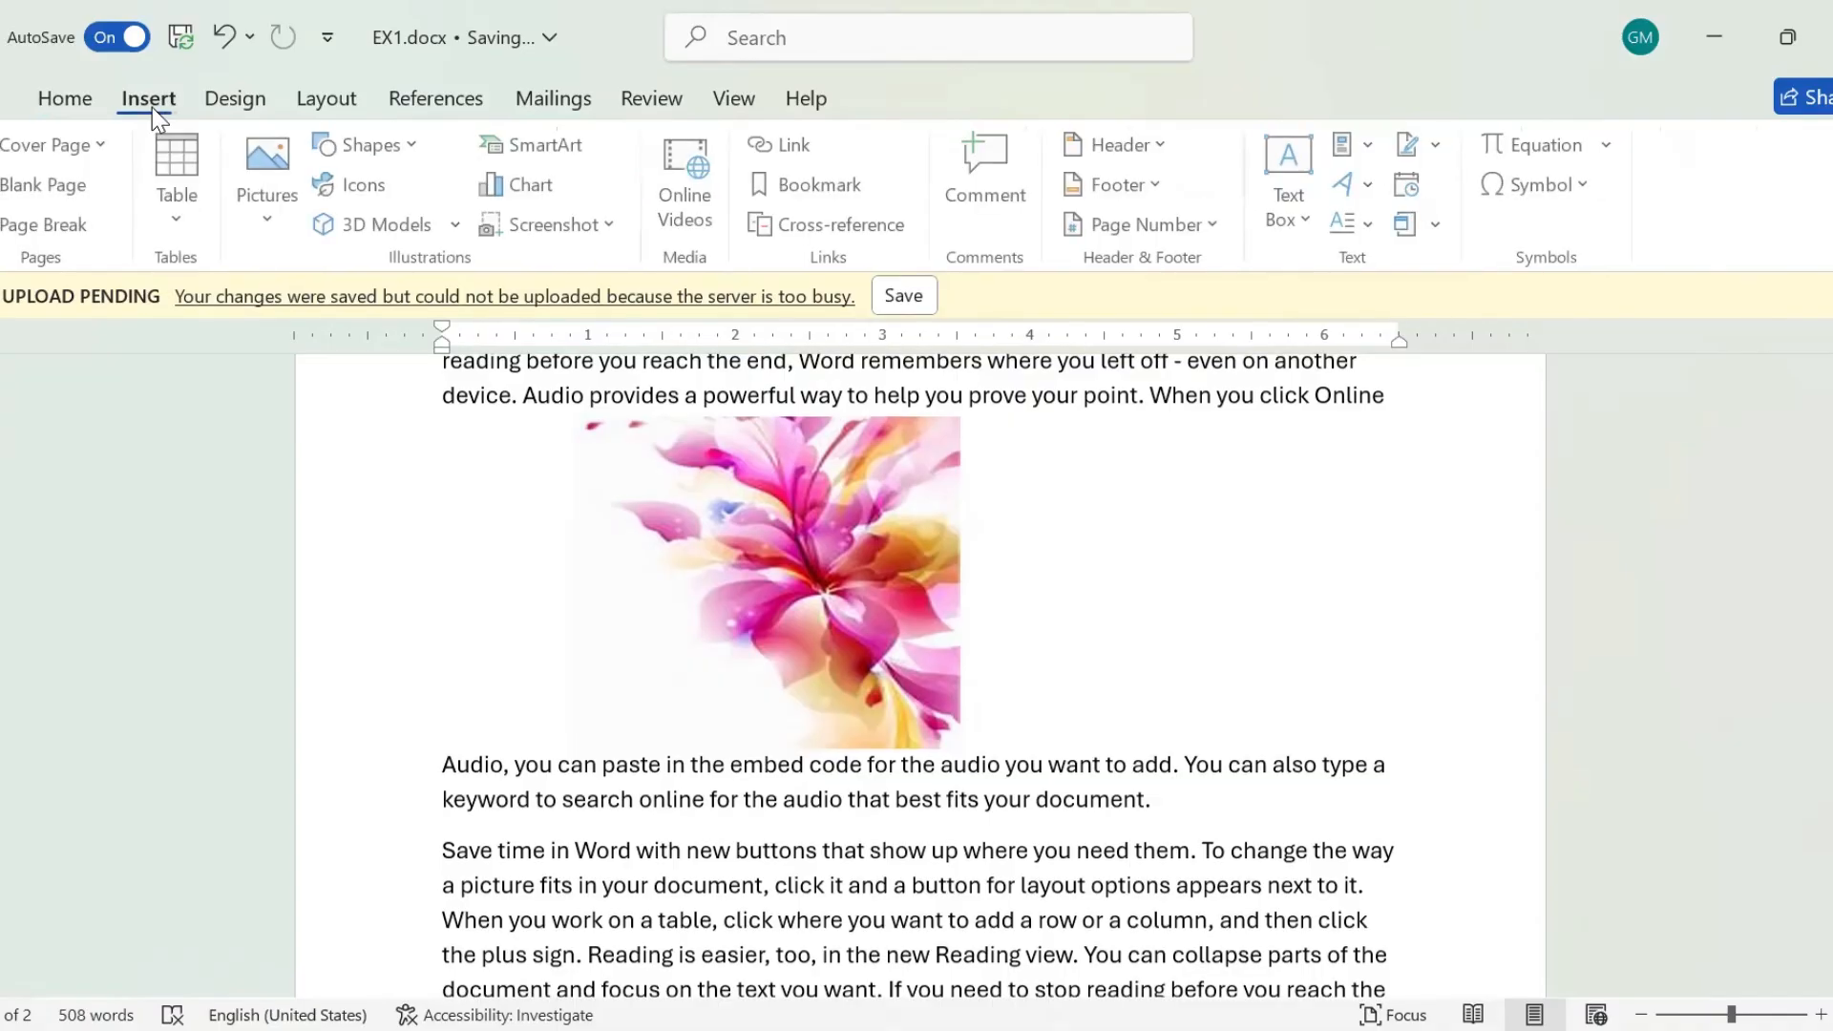
pyautogui.click(267, 224)
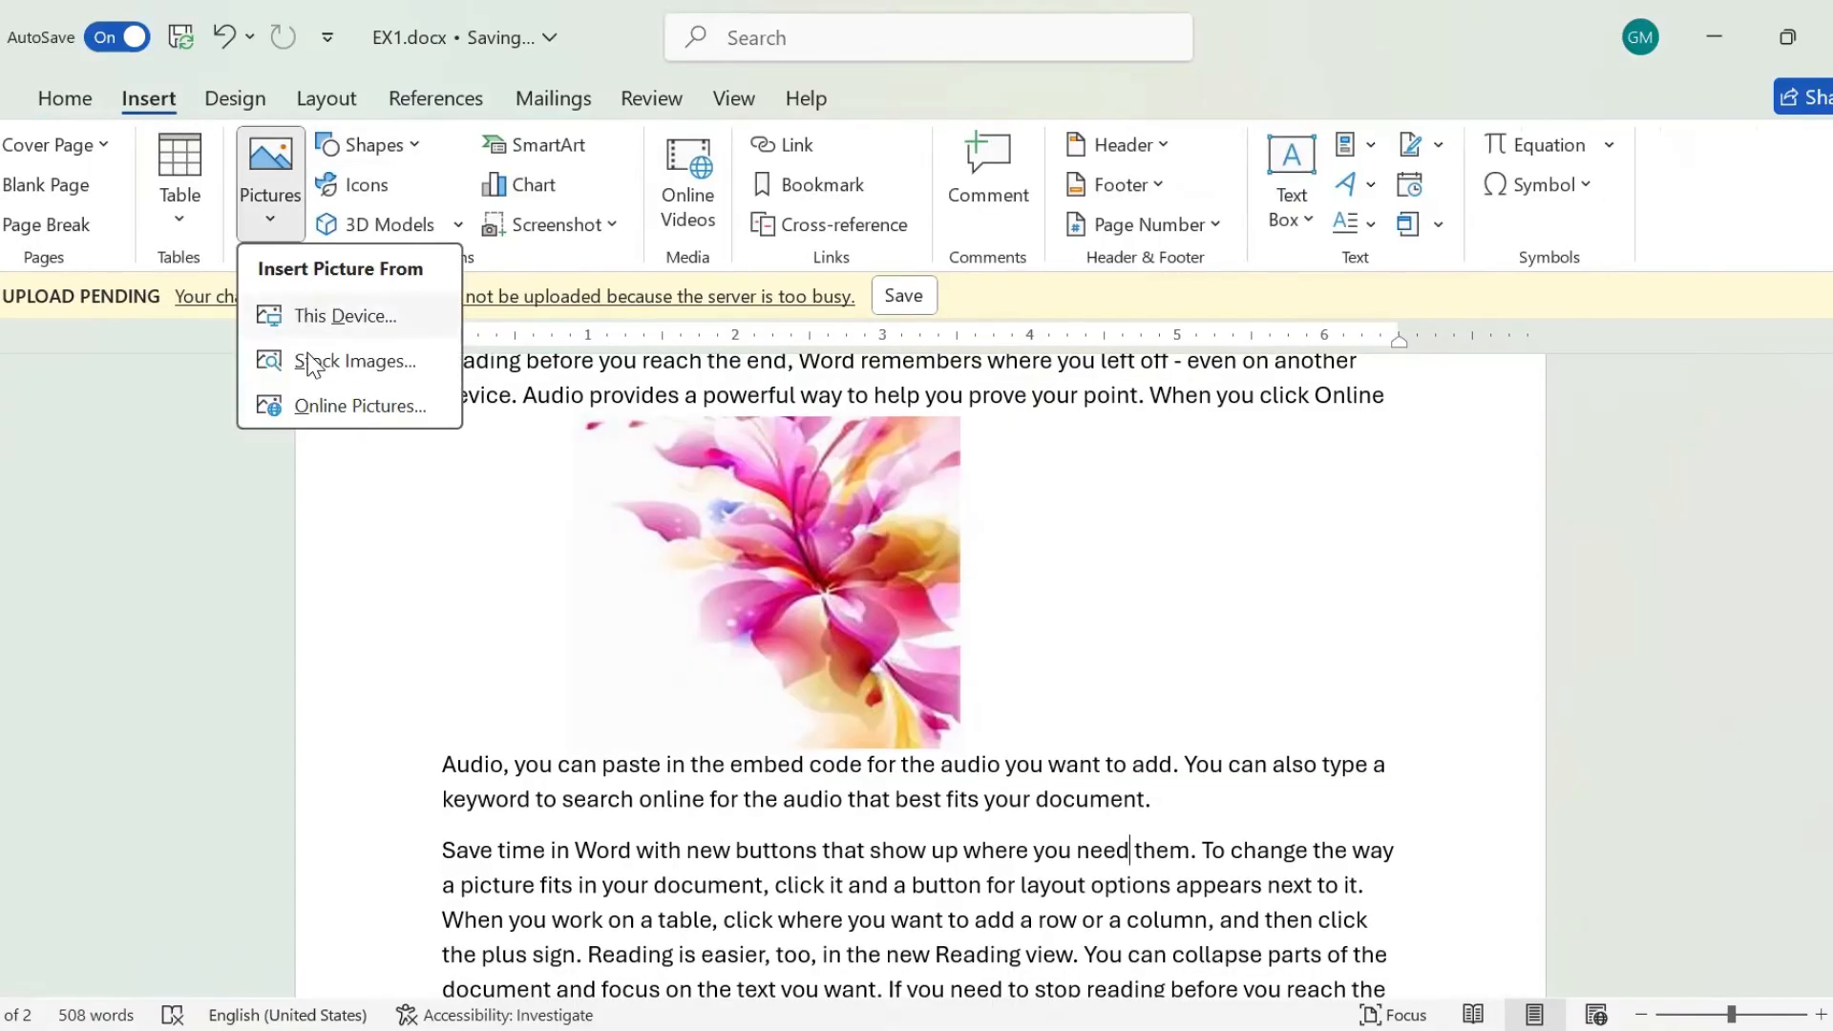
pyautogui.click(316, 407)
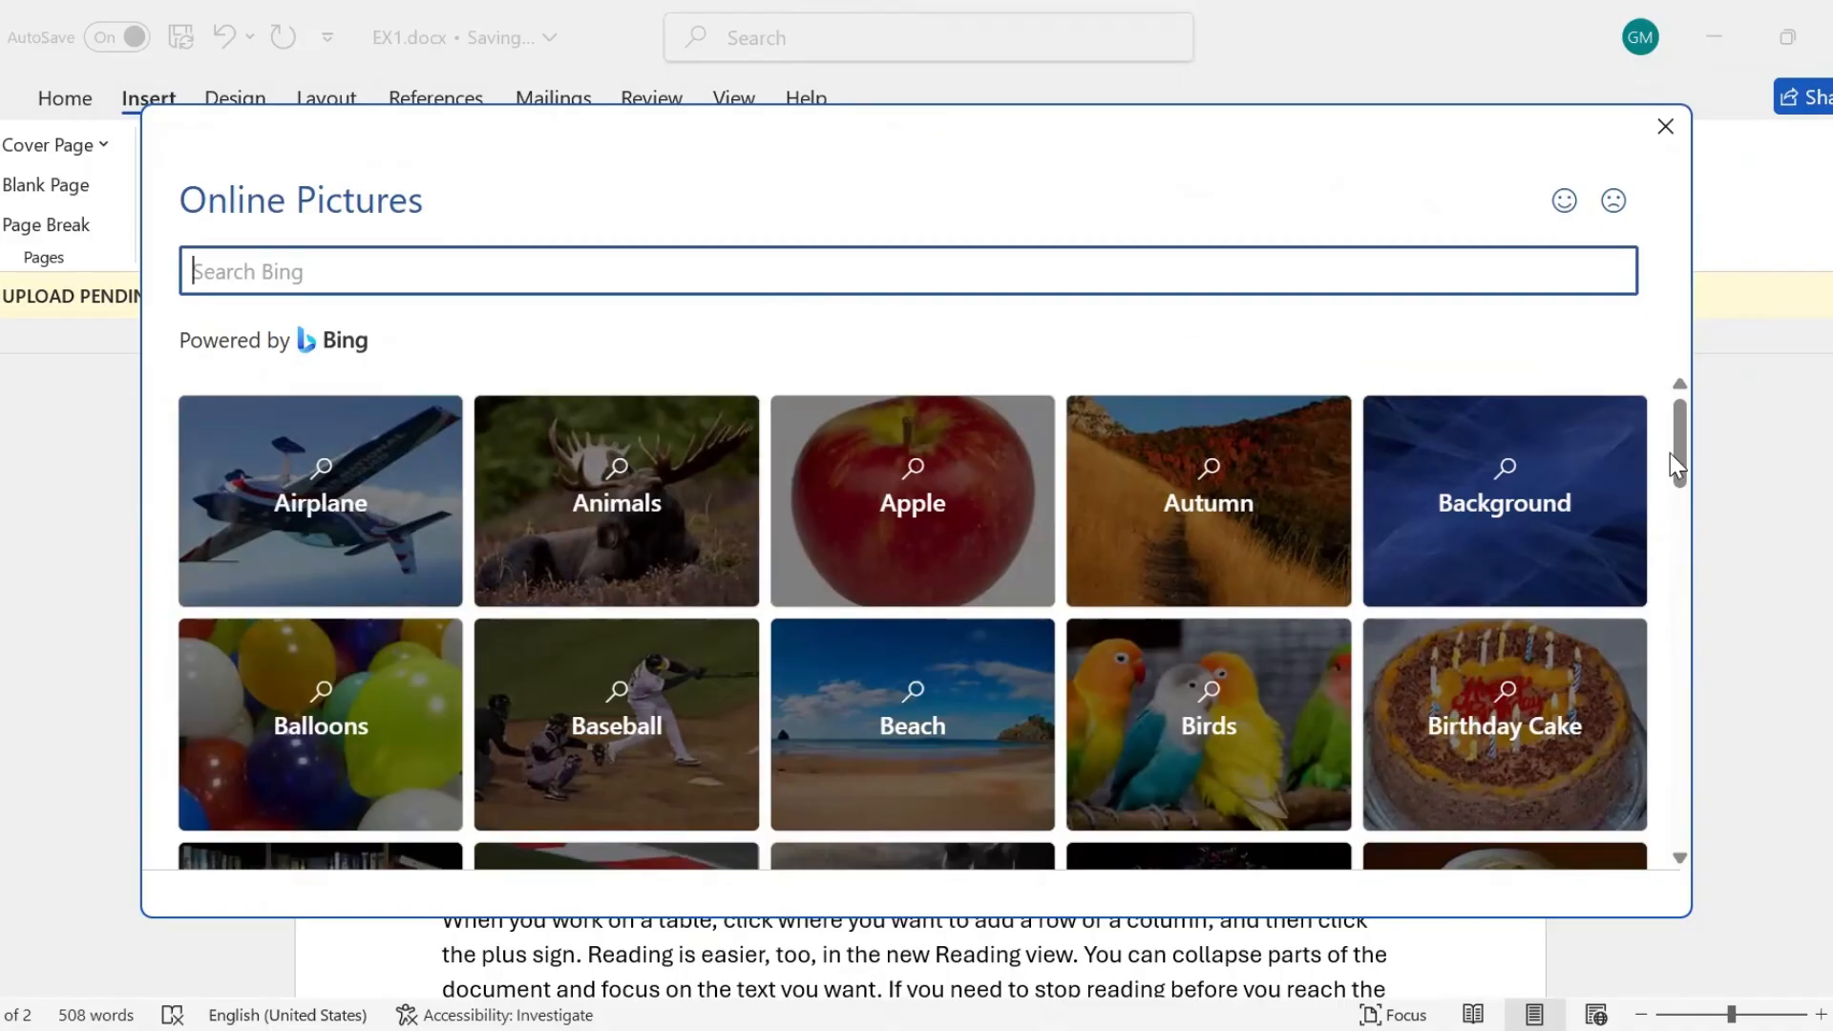
pyautogui.moveTo(1682, 463); pyautogui.dragTo(1743, 764)
pyautogui.scroll(-2, 308, 387)
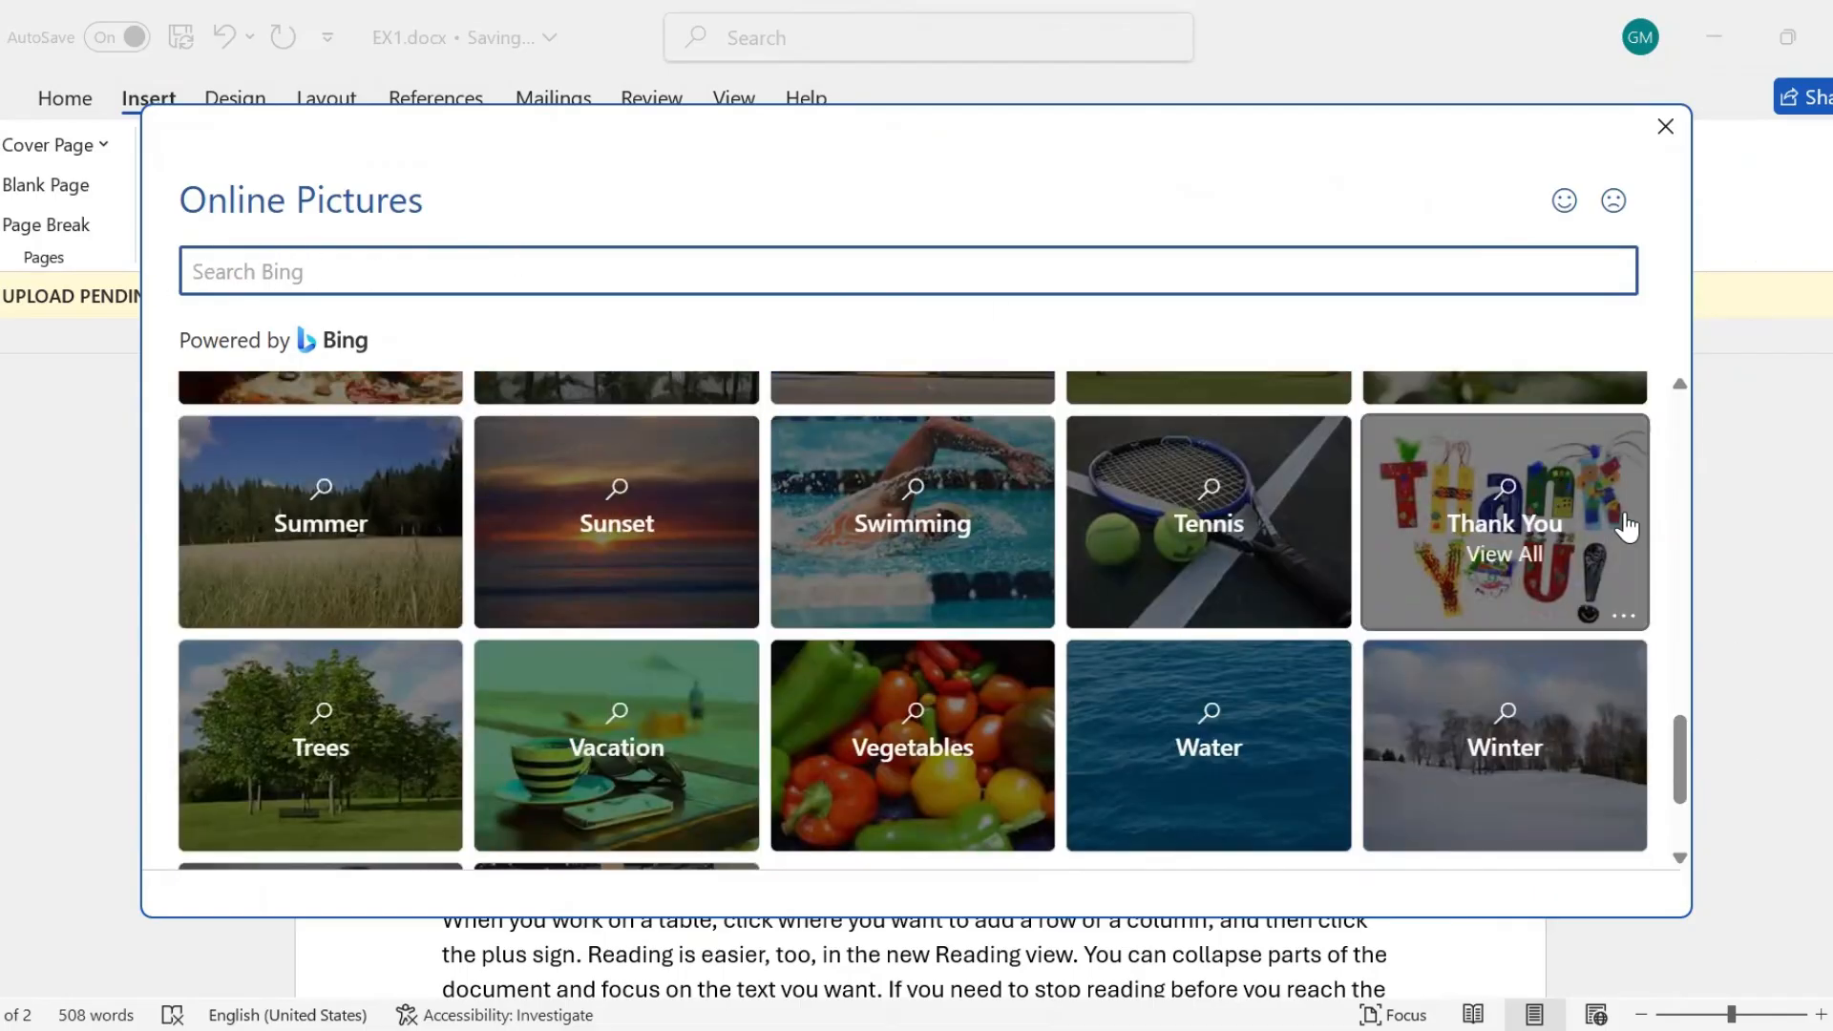
pyautogui.moveTo(1688, 741); pyautogui.dragTo(1701, 703)
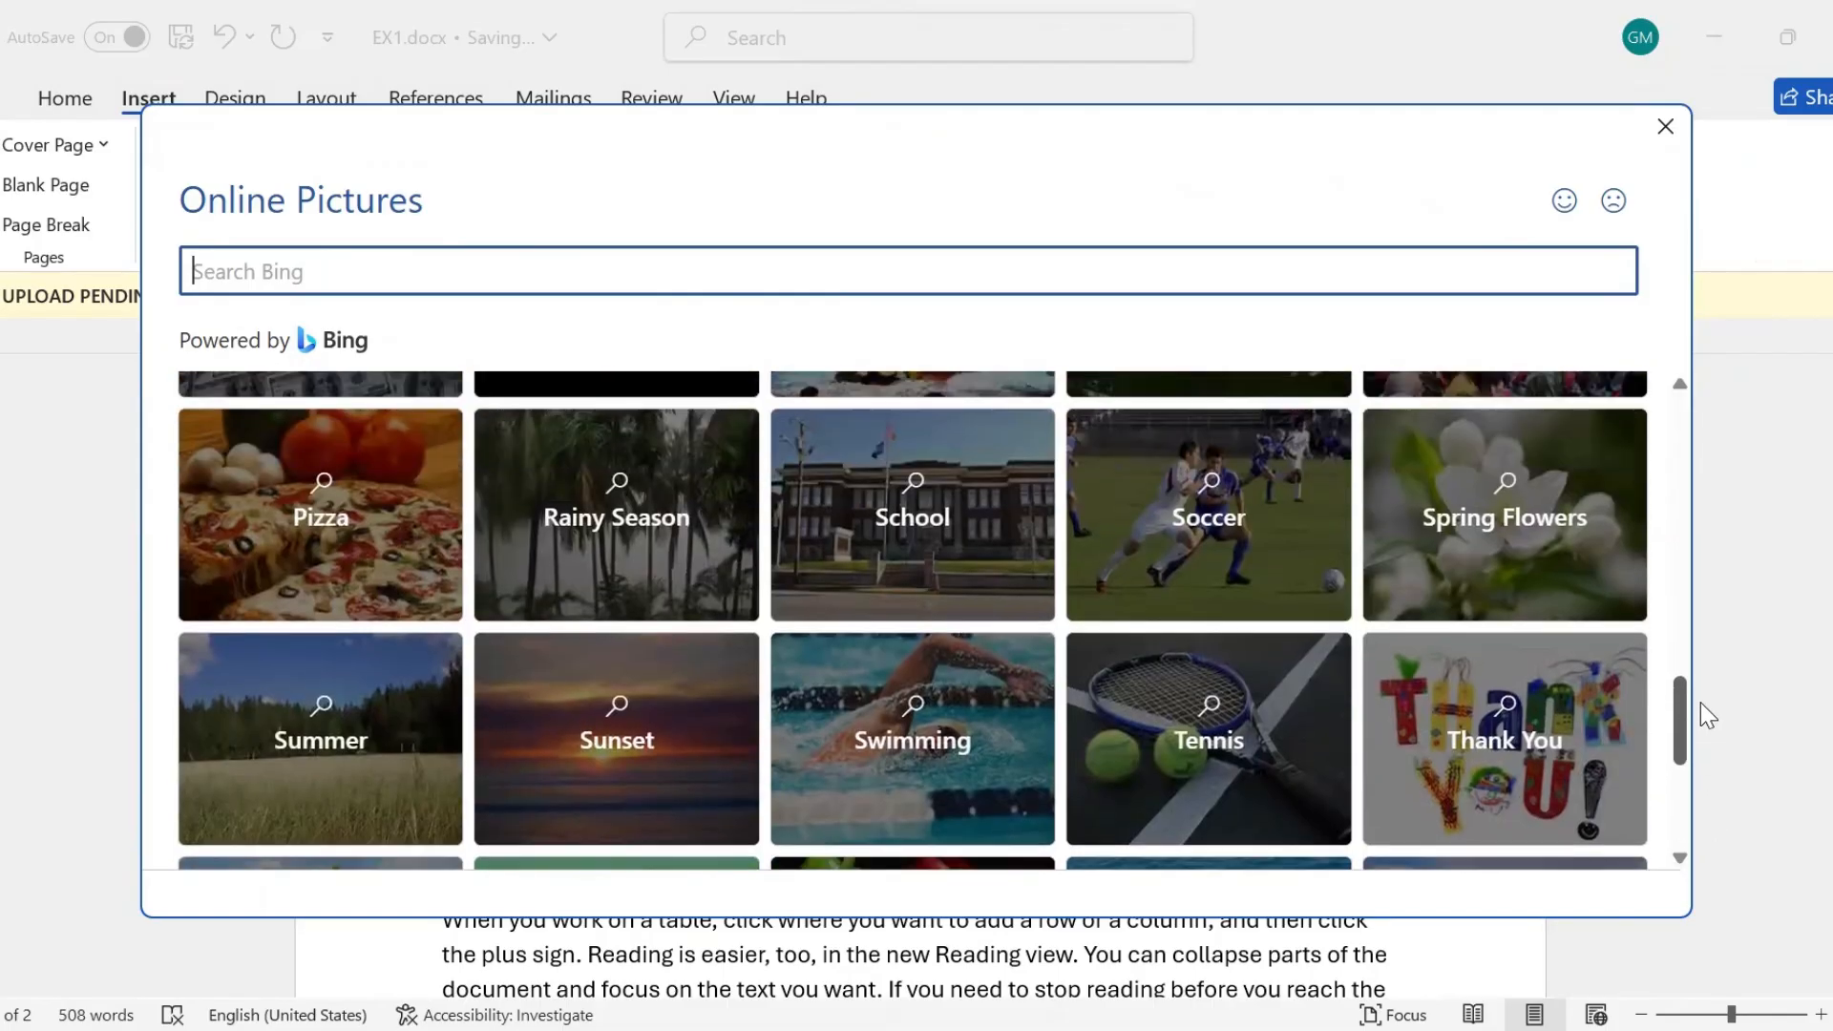
pyautogui.click(1508, 731)
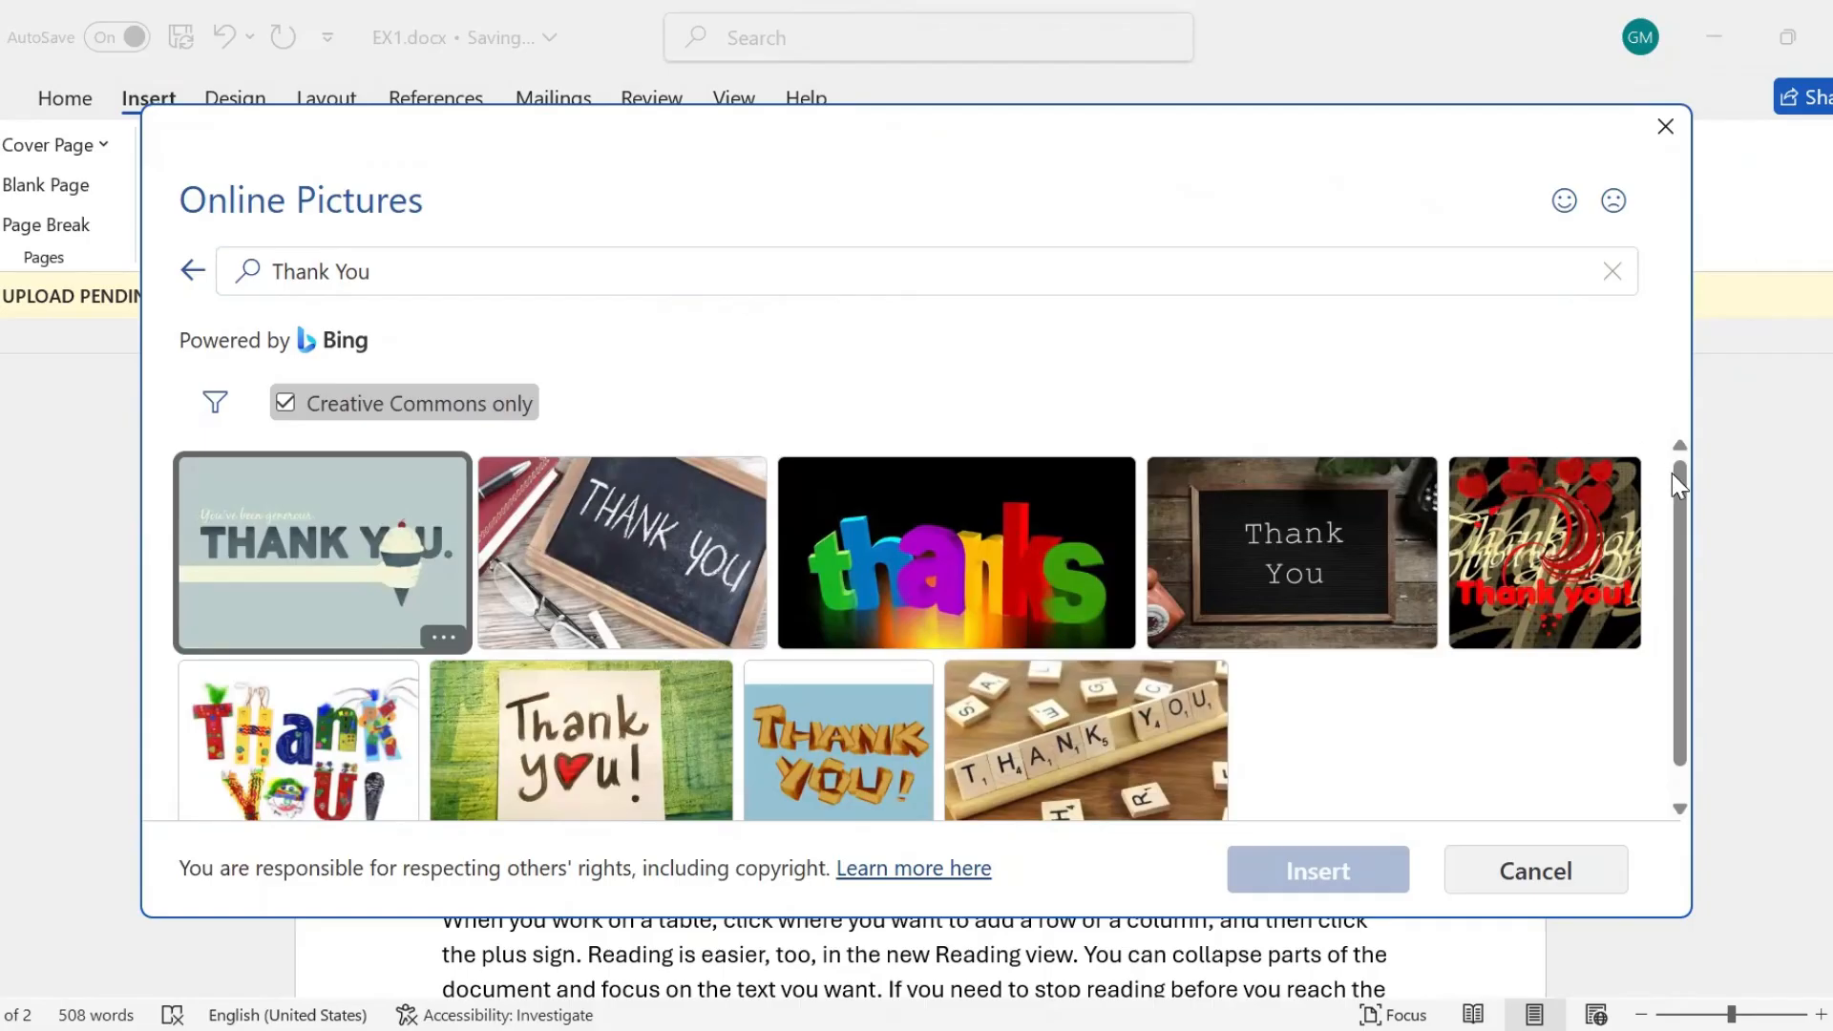
# Insert the black letter board, the colorful "thanks" and the multicolored "Thank You!" online pictures together.
pyautogui.click(1292, 535)
pyautogui.click(1010, 472)
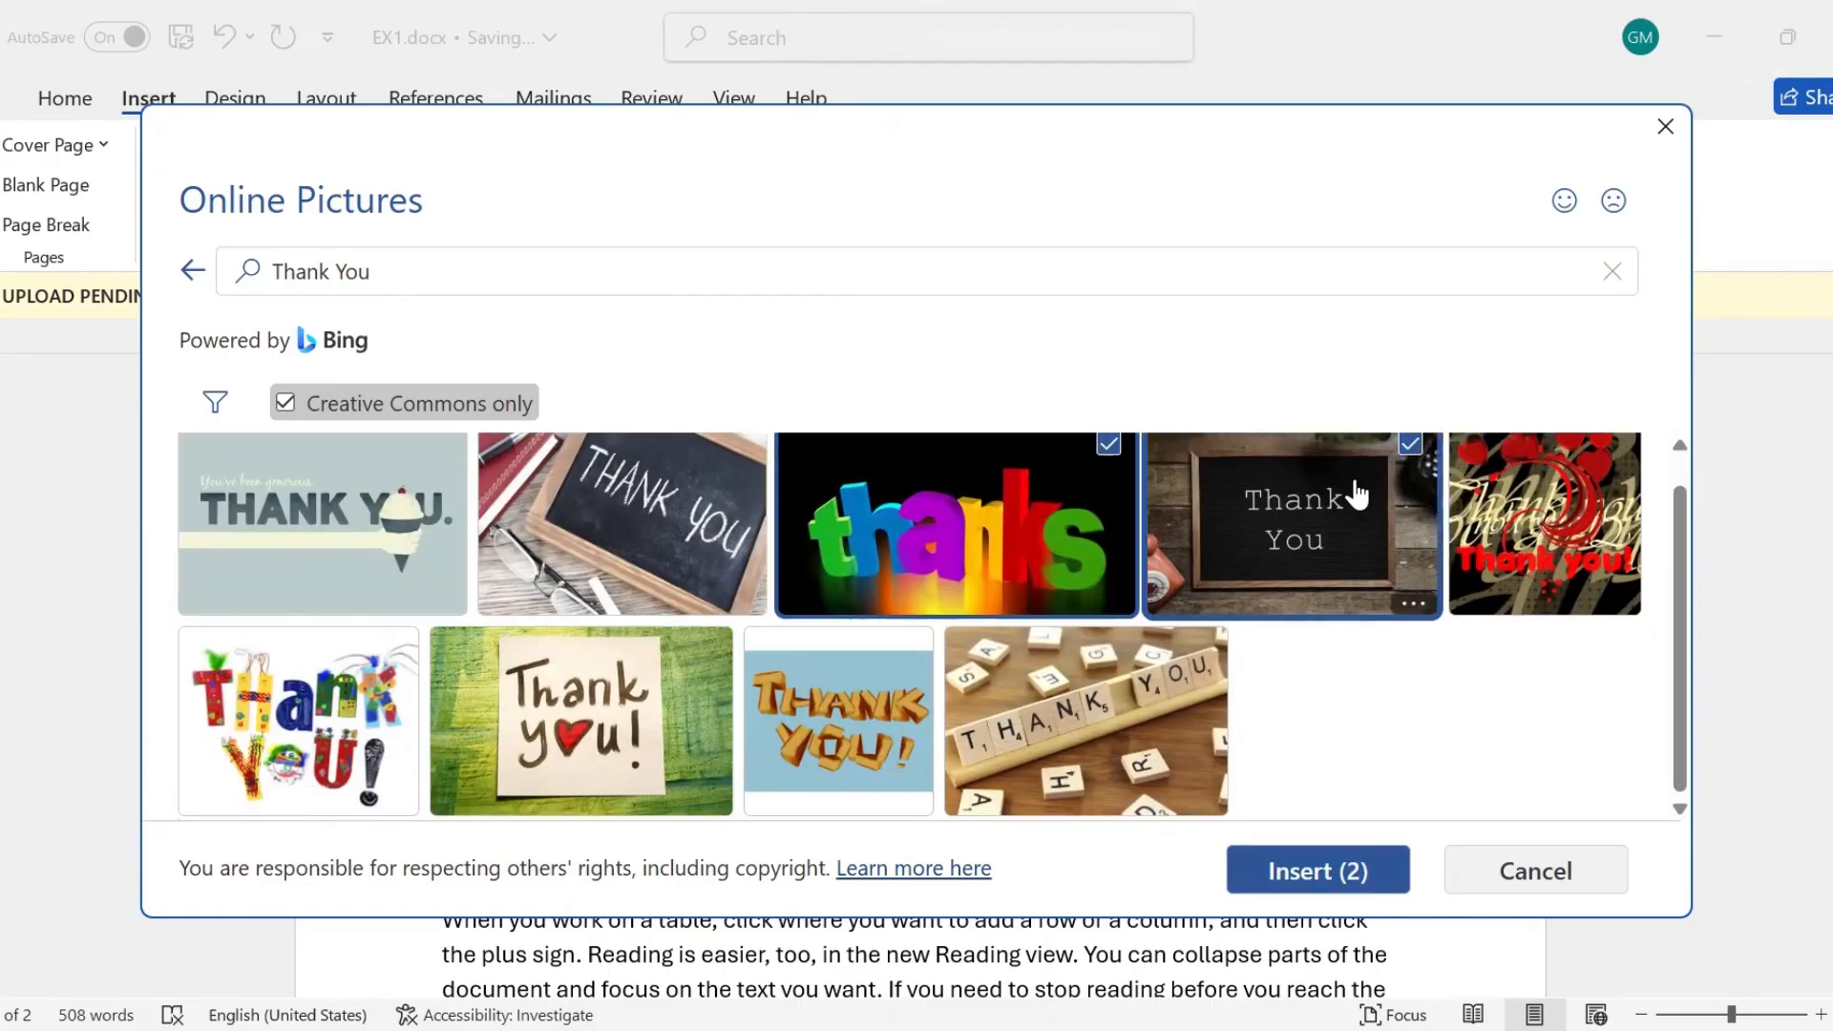
pyautogui.click(349, 707)
pyautogui.click(1319, 873)
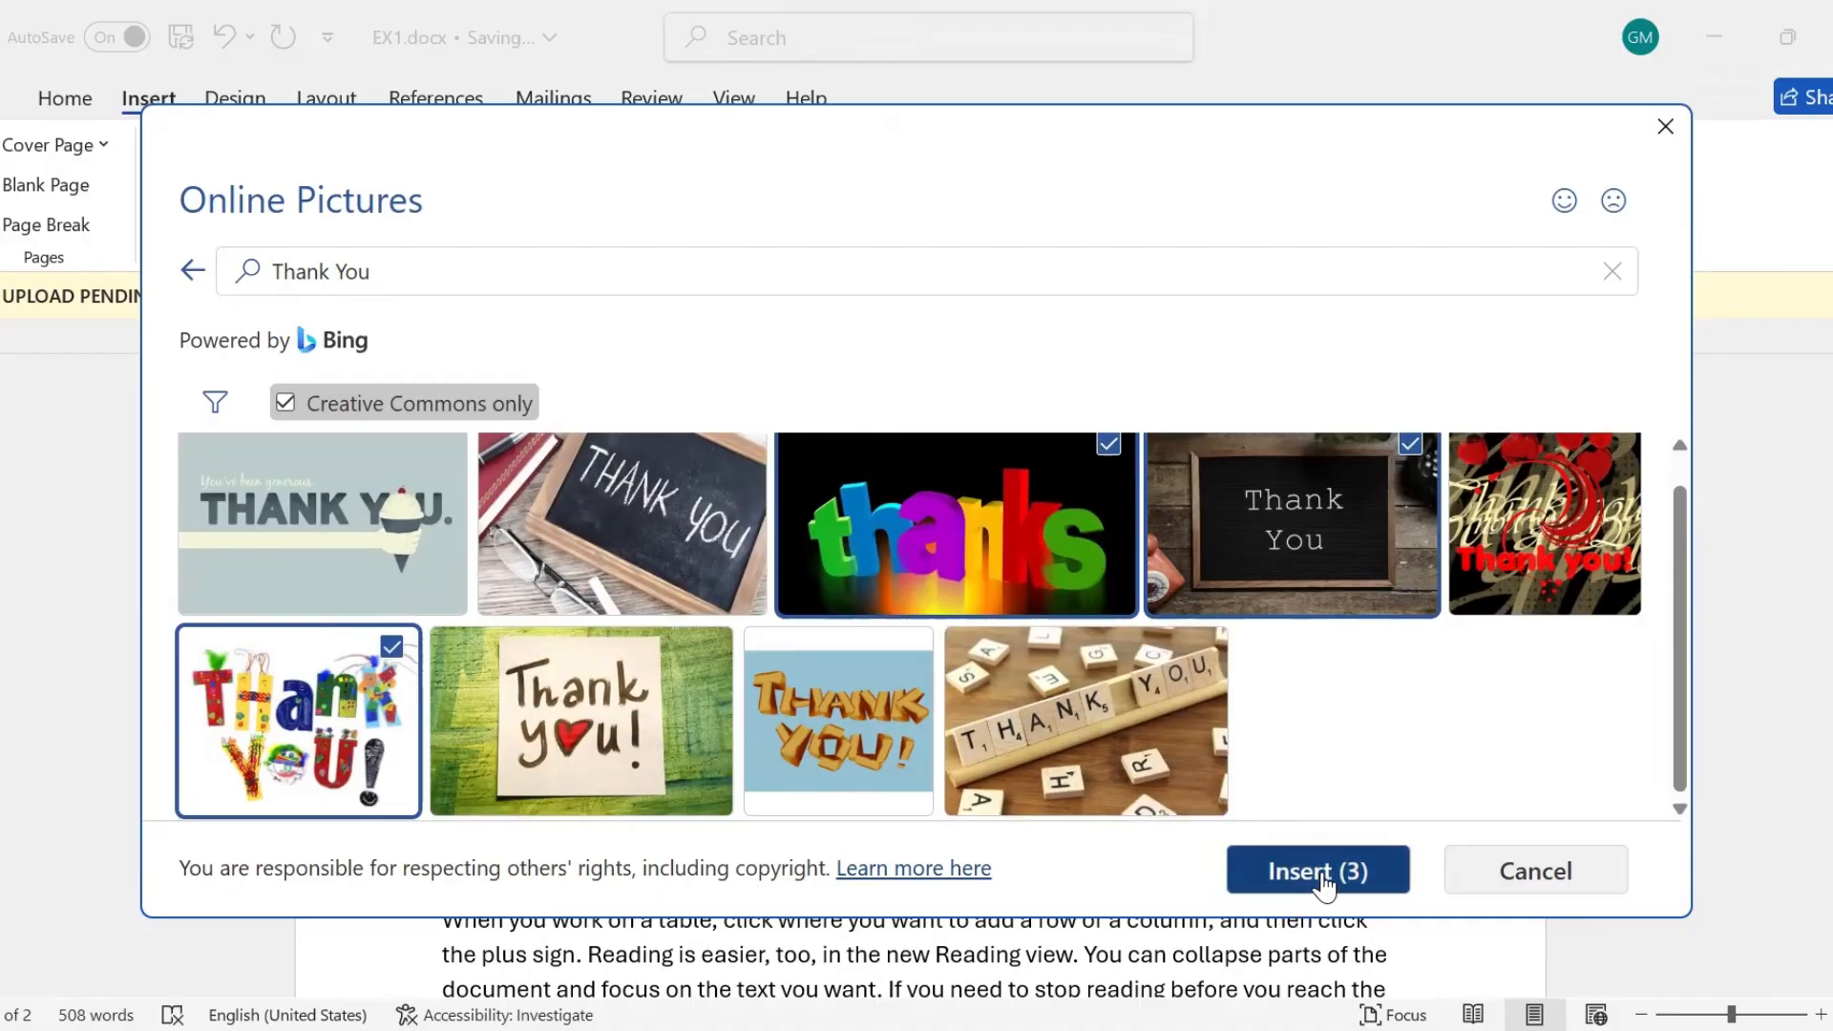
# Shrink the "thanks" picture to about 1.99" by 3.69" and the letter board picture to about 3.88" by 5.85".
pyautogui.moveTo(1831, 559); pyautogui.dragTo(1830, 659)
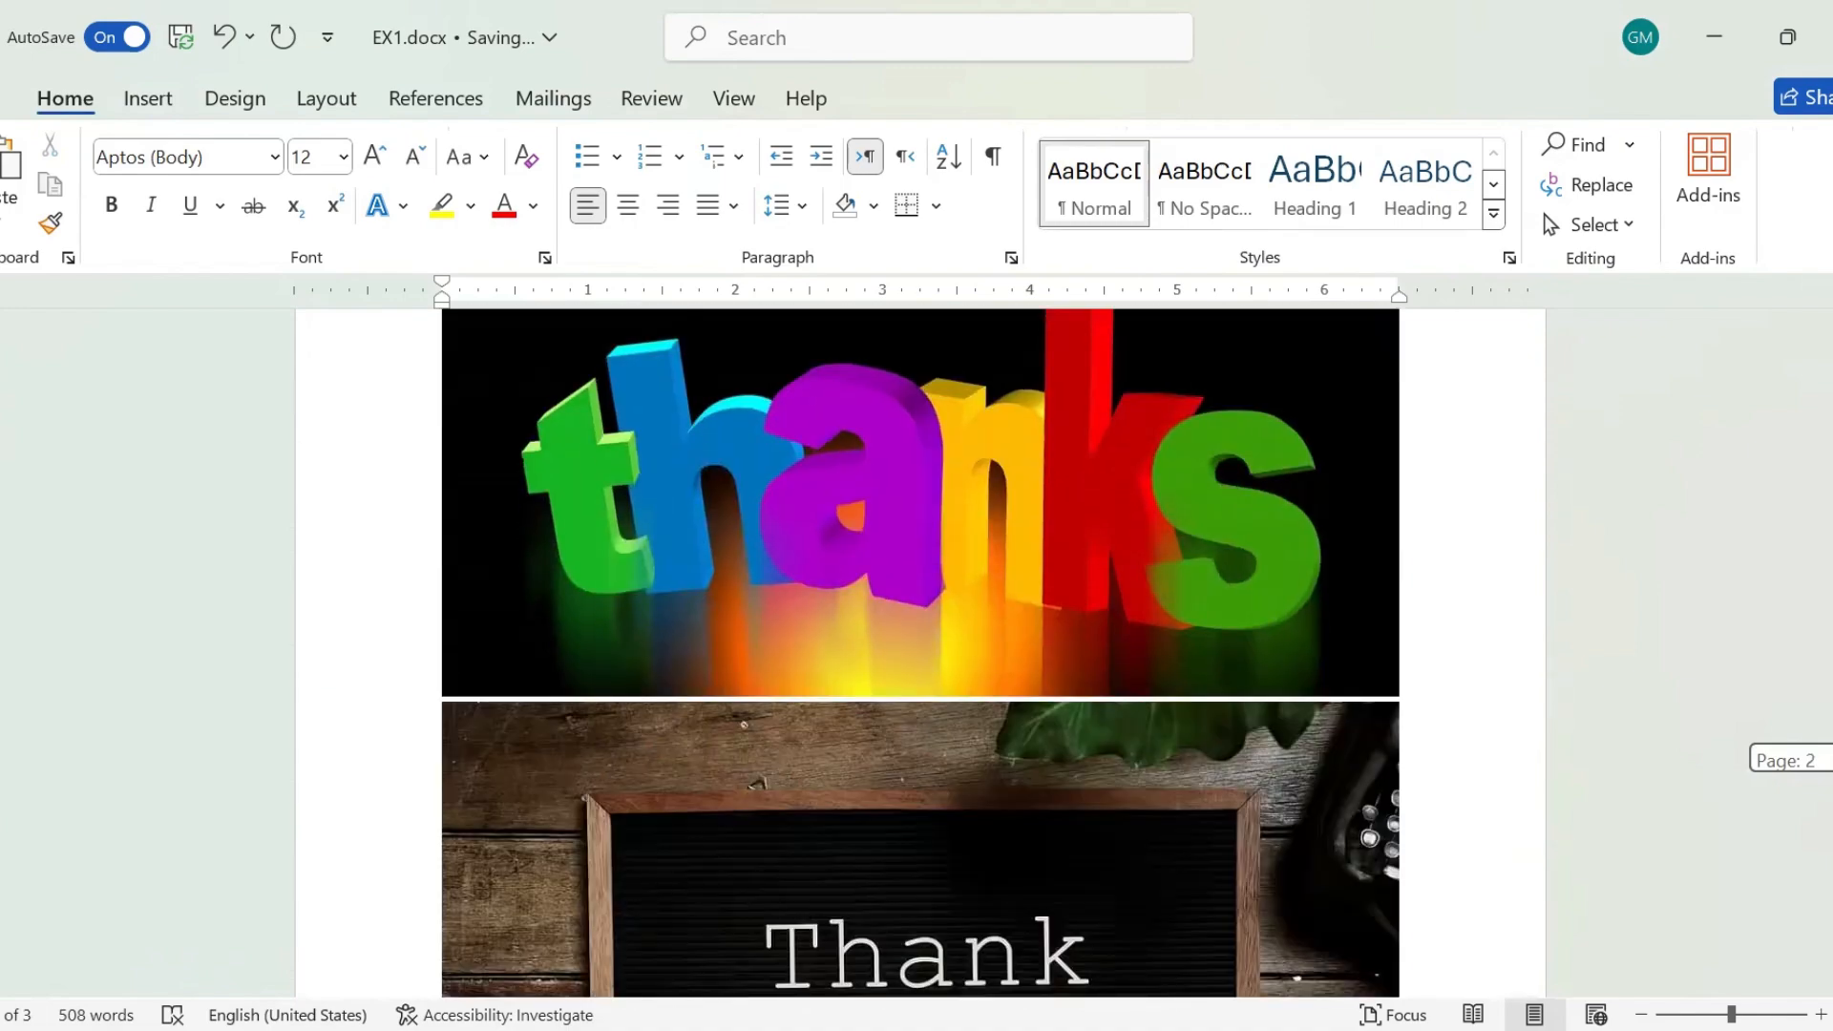
pyautogui.scroll(1, 1309, 496)
pyautogui.click(1308, 494)
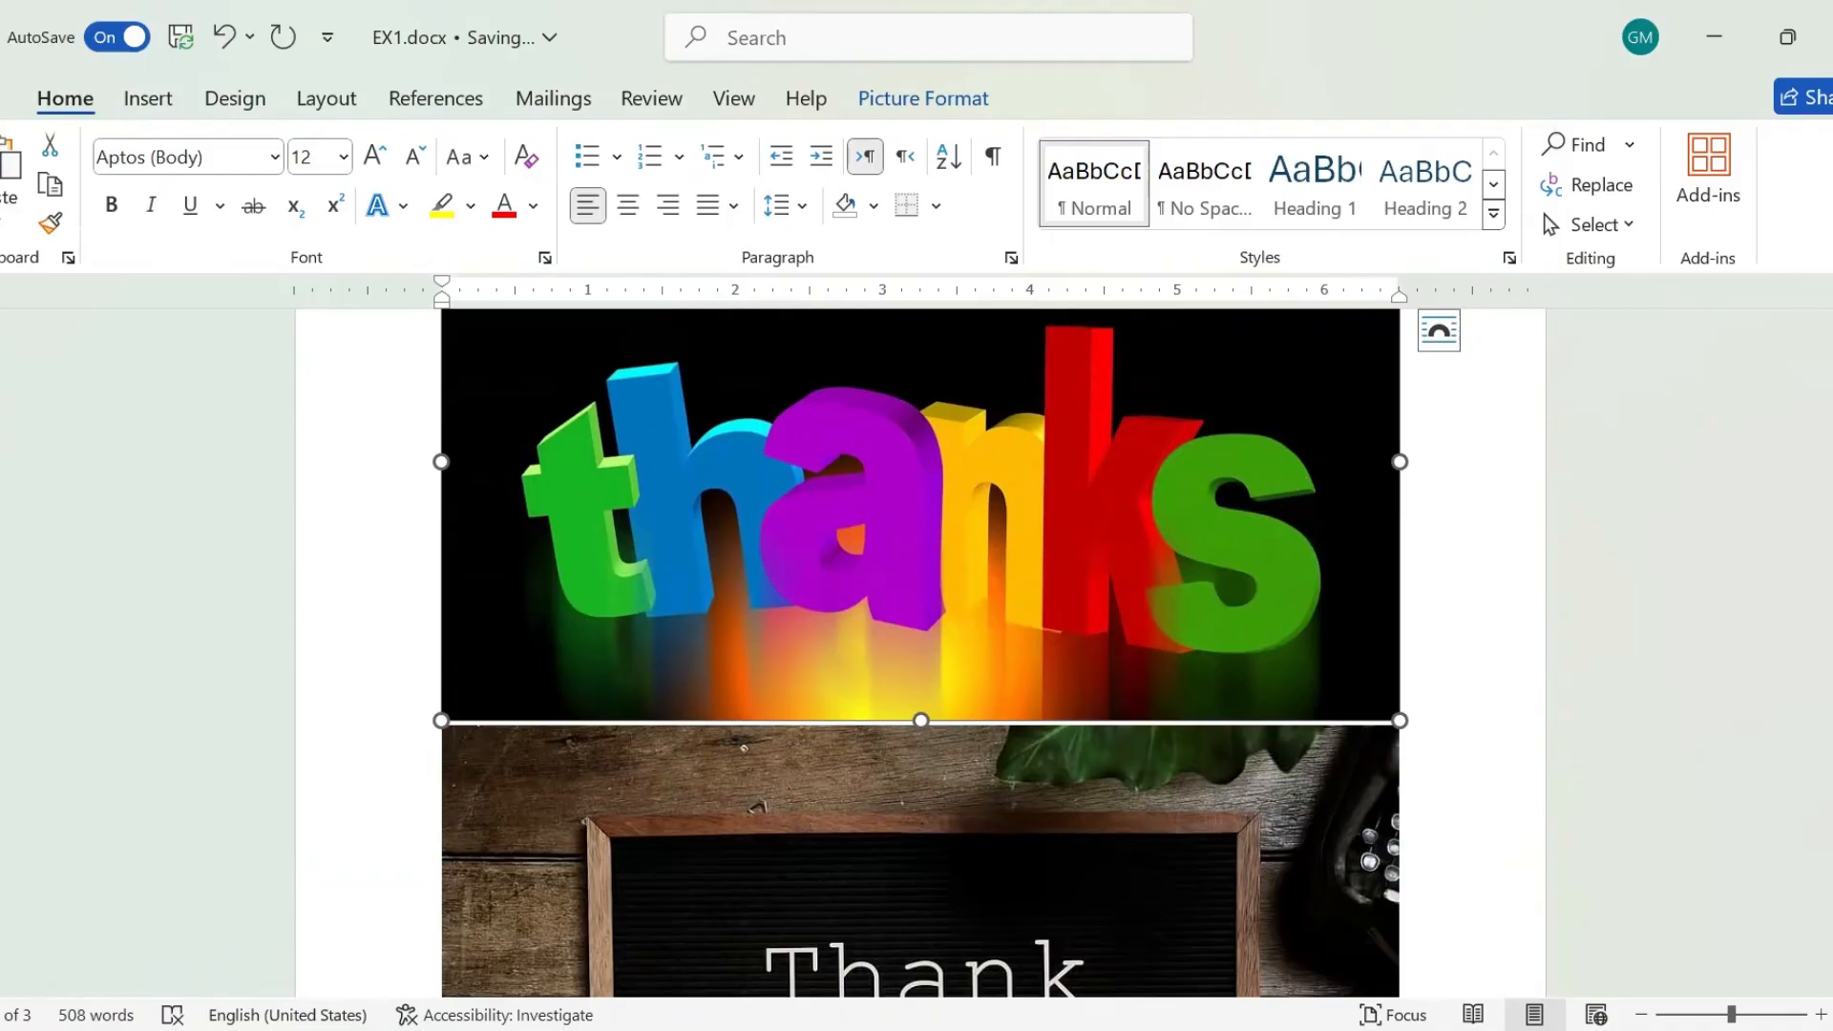
pyautogui.scroll(5, 920, 653)
pyautogui.scroll(-3, 920, 653)
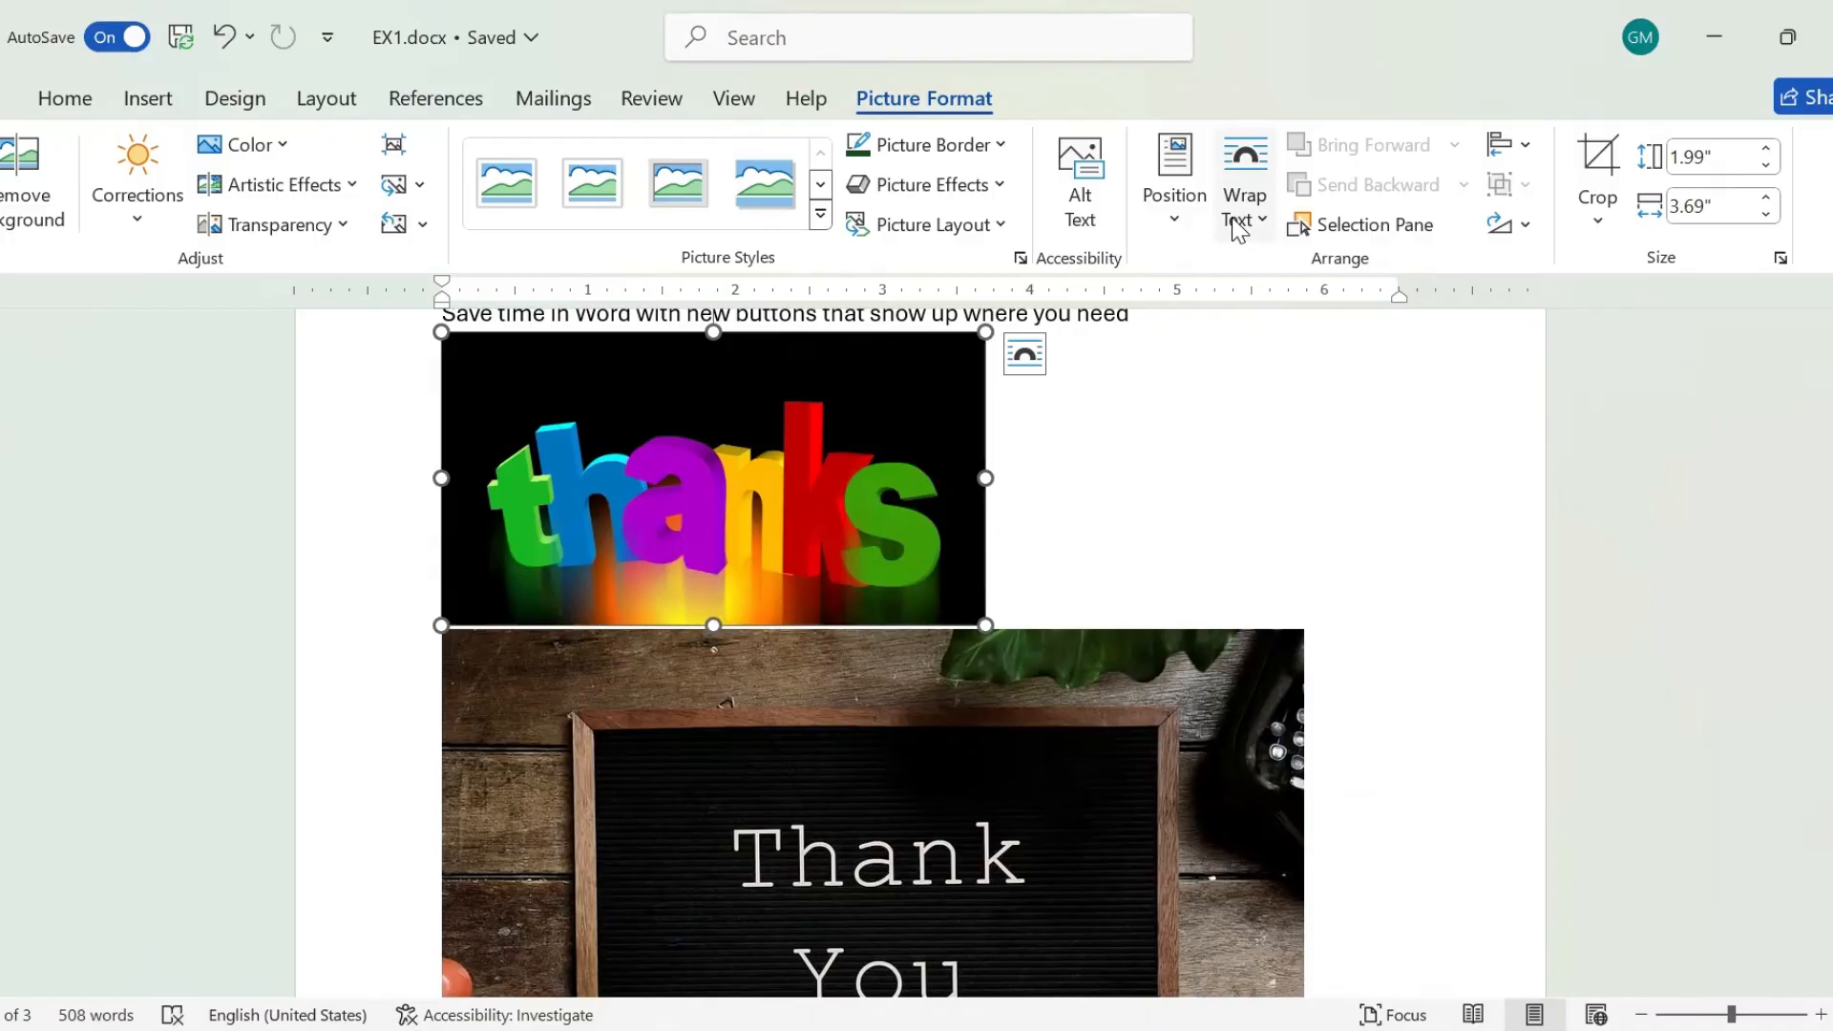
# Set the text wrapping of both the "thanks" picture and the letter board picture to Square.
pyautogui.click(1238, 229)
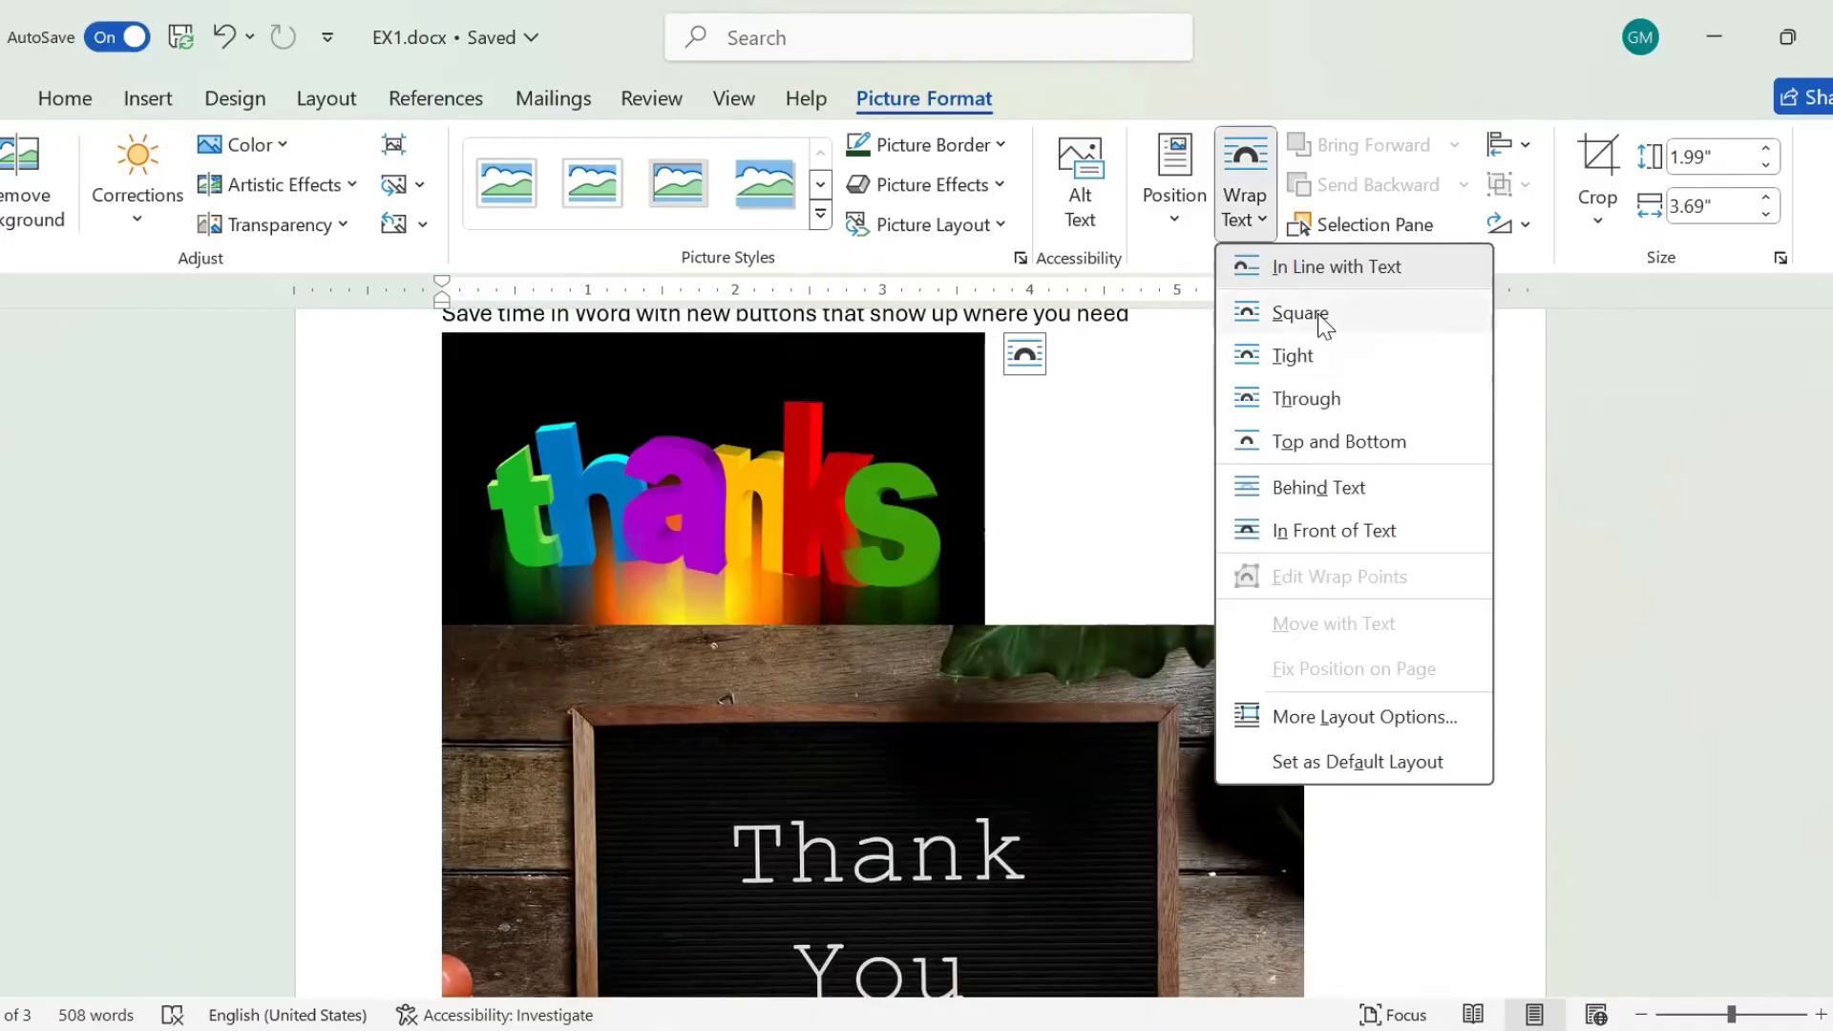
pyautogui.click(1322, 320)
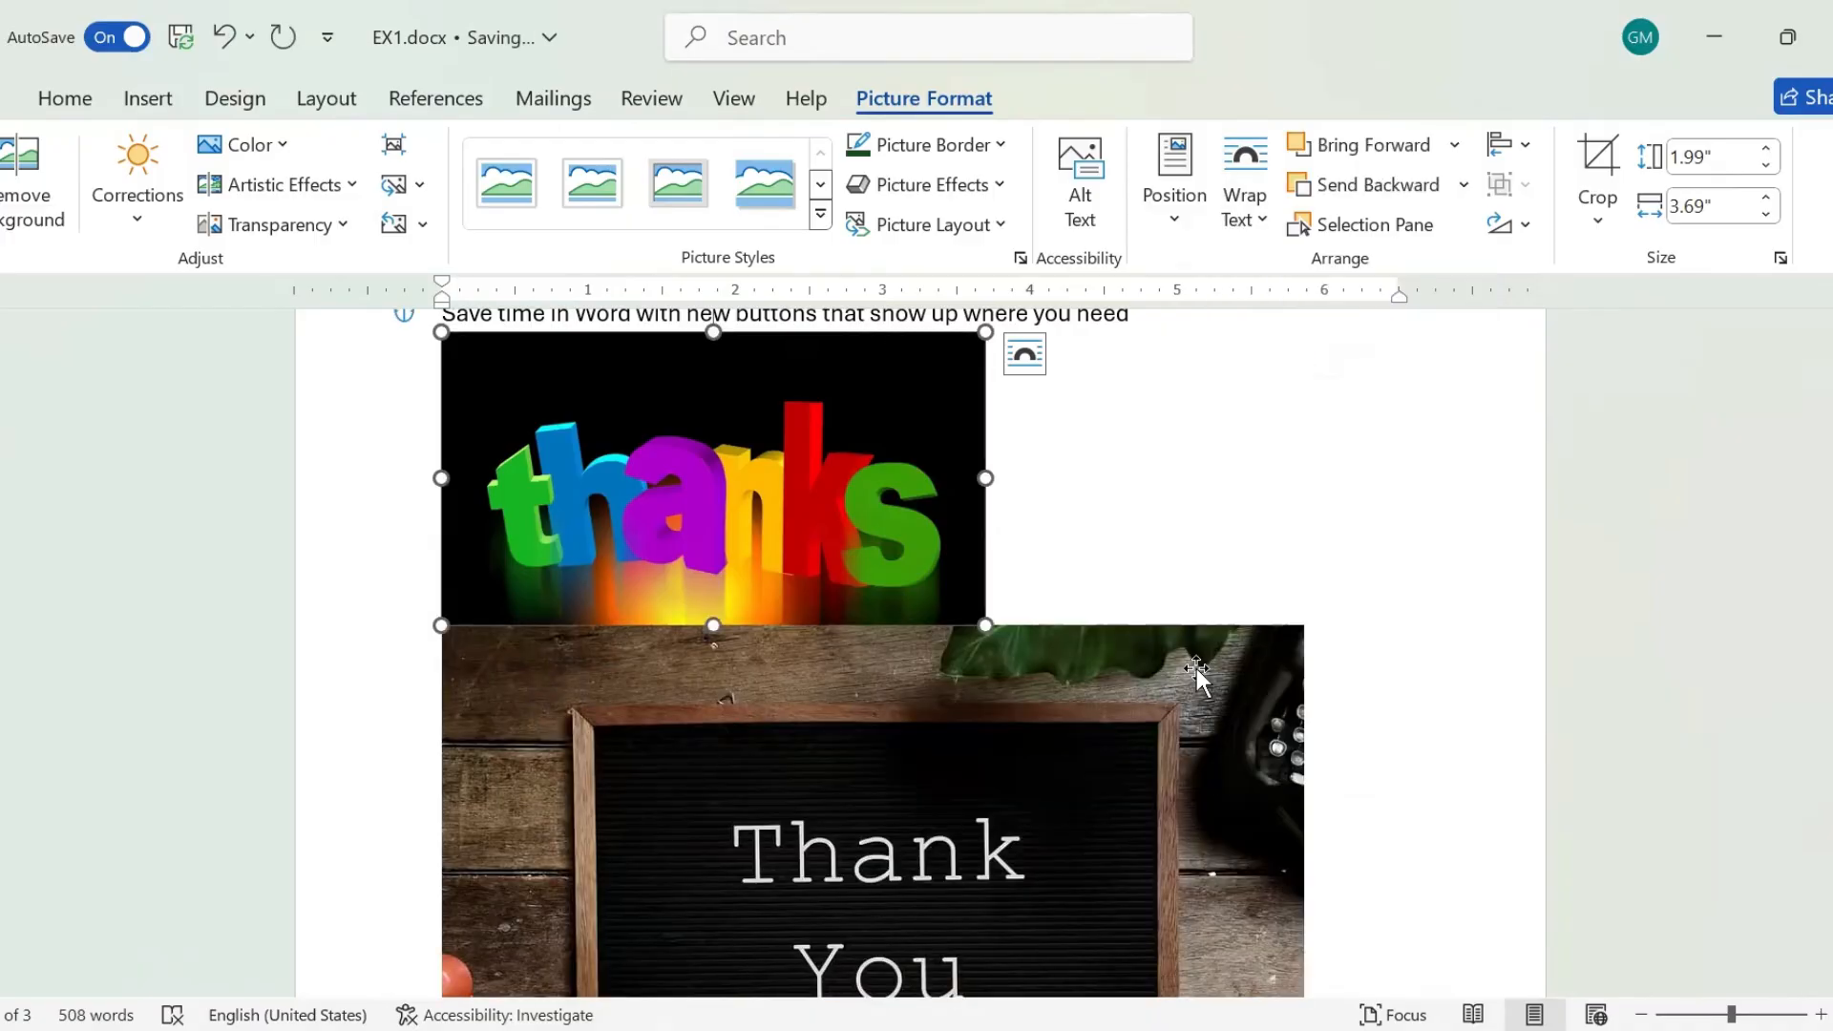
pyautogui.click(1258, 160)
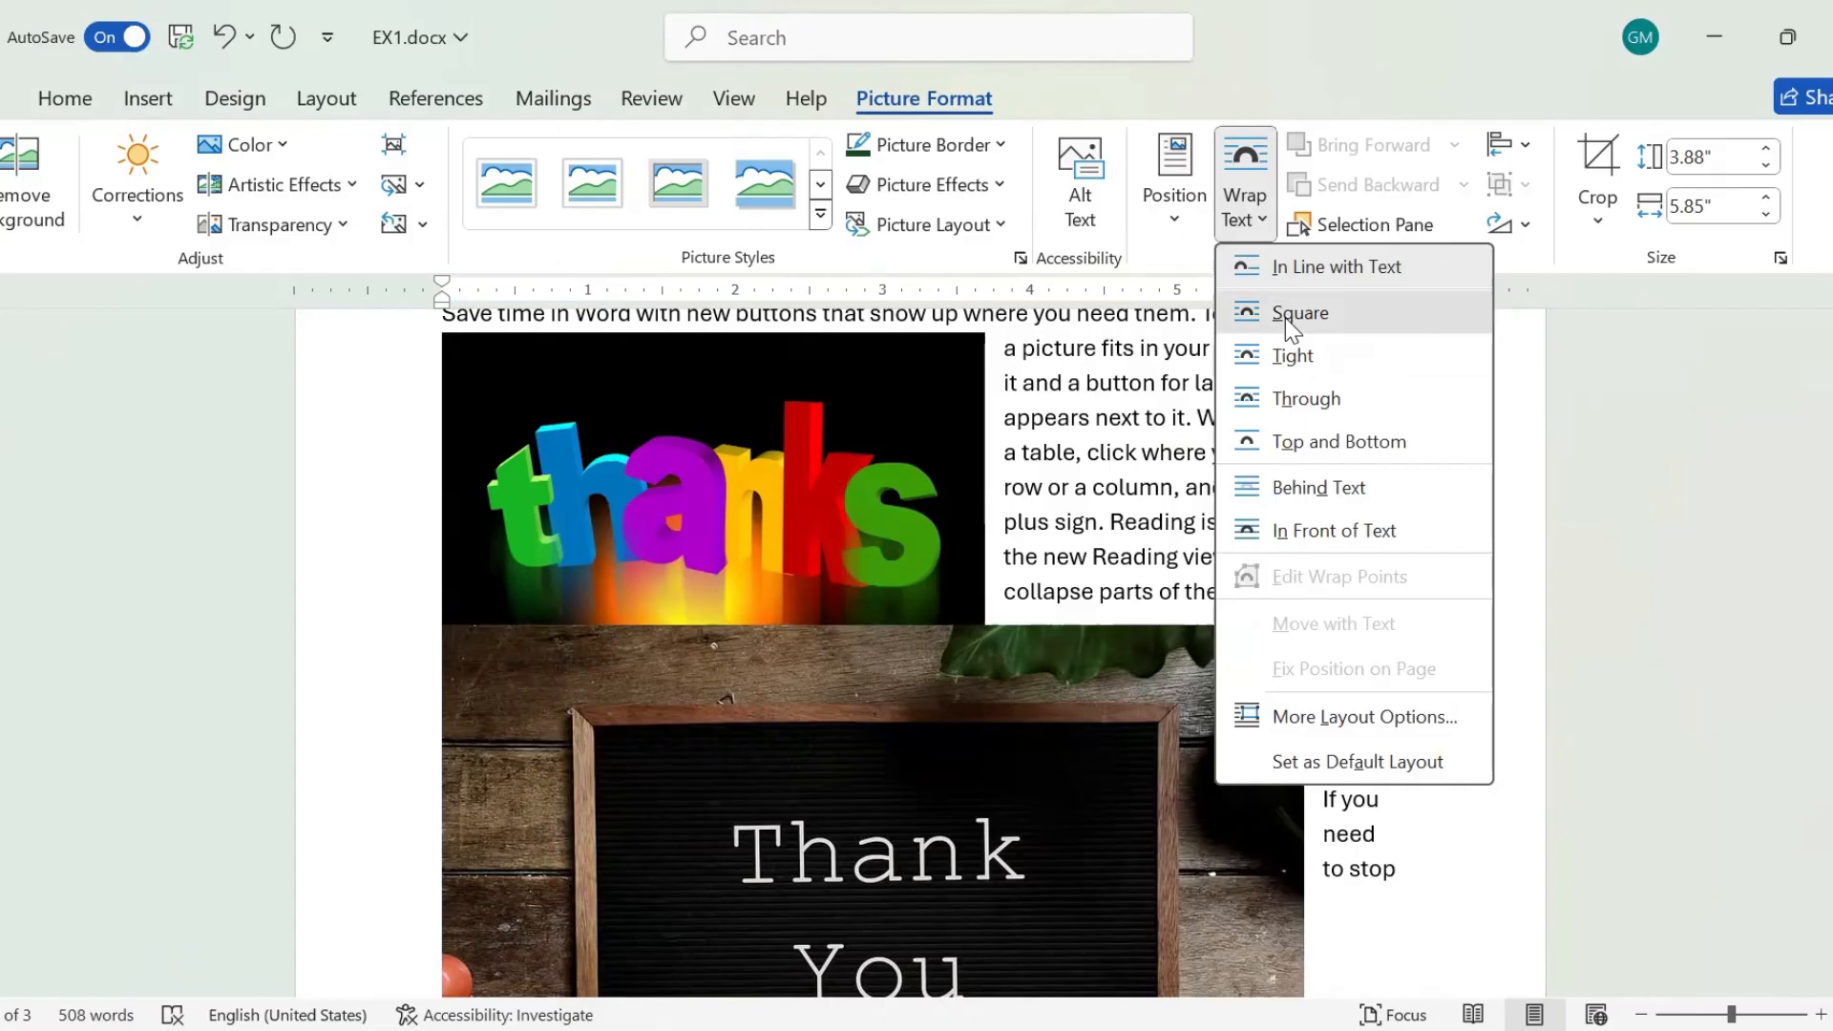
pyautogui.click(1285, 318)
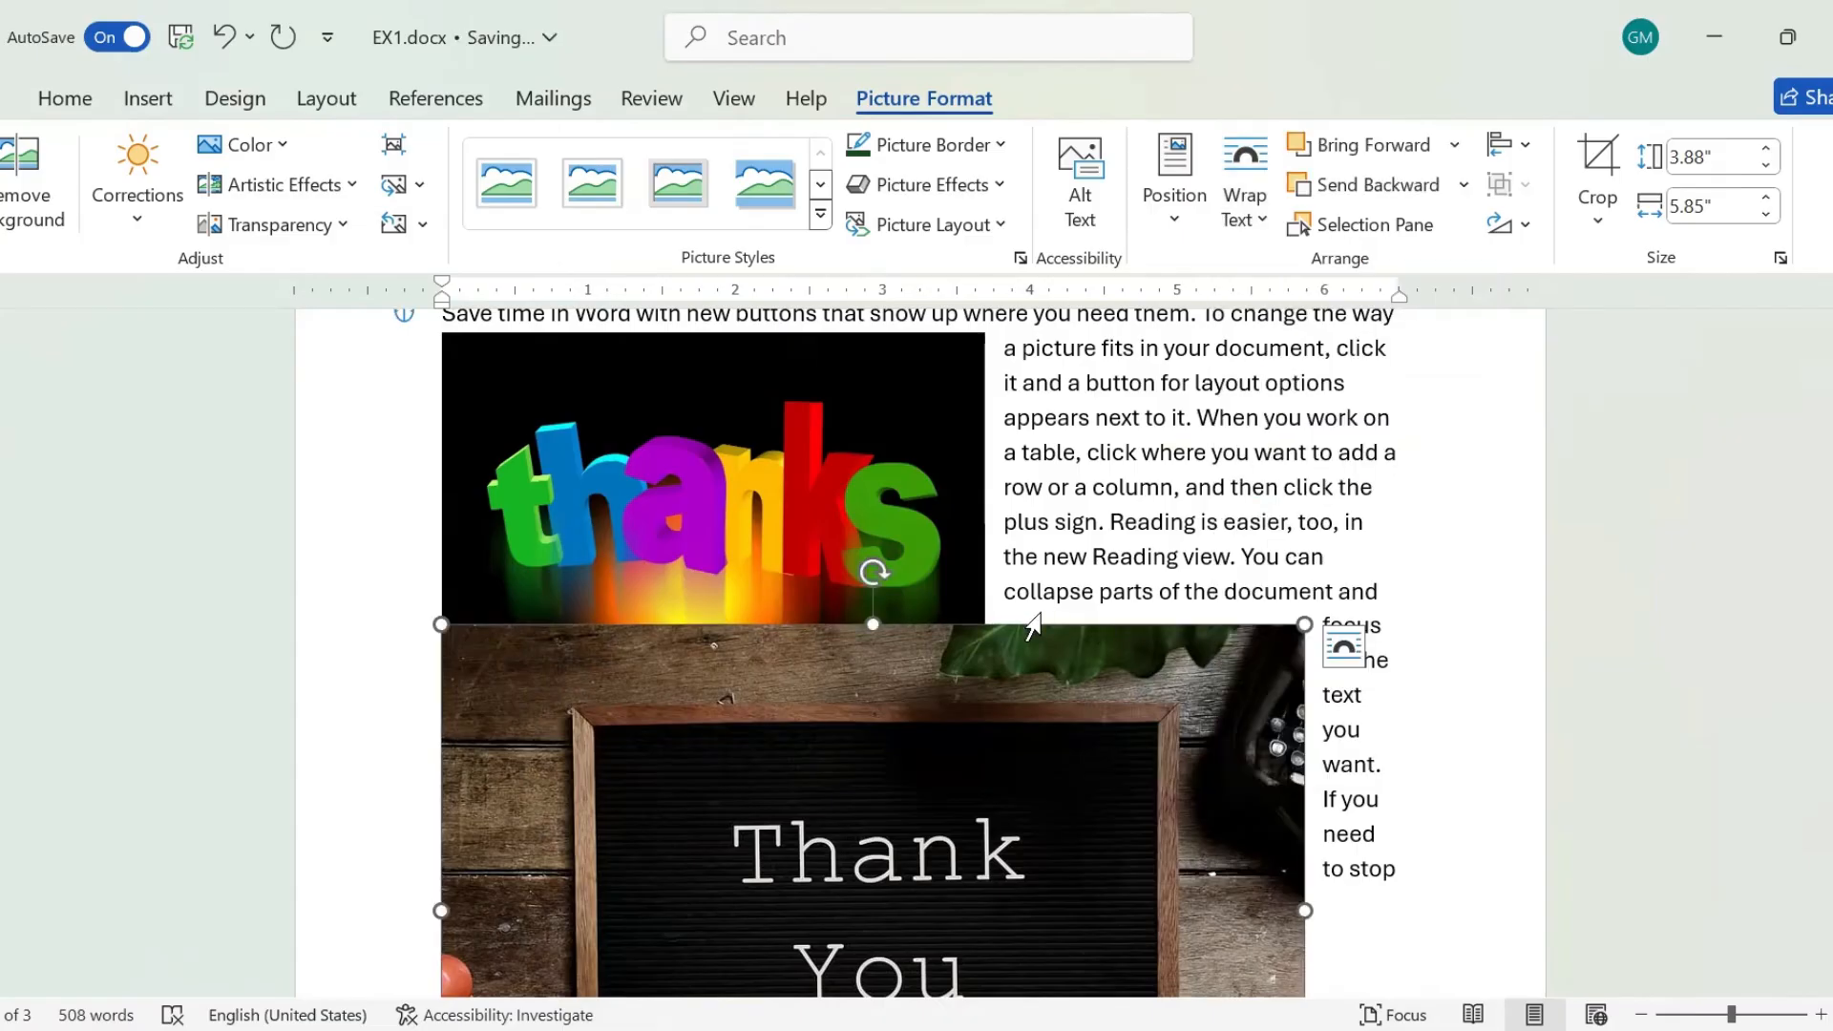
# Move the "thanks" picture down to the page's right side so the letter board picture partly overlaps it.
pyautogui.moveTo(888, 416); pyautogui.dragTo(1497, 765)
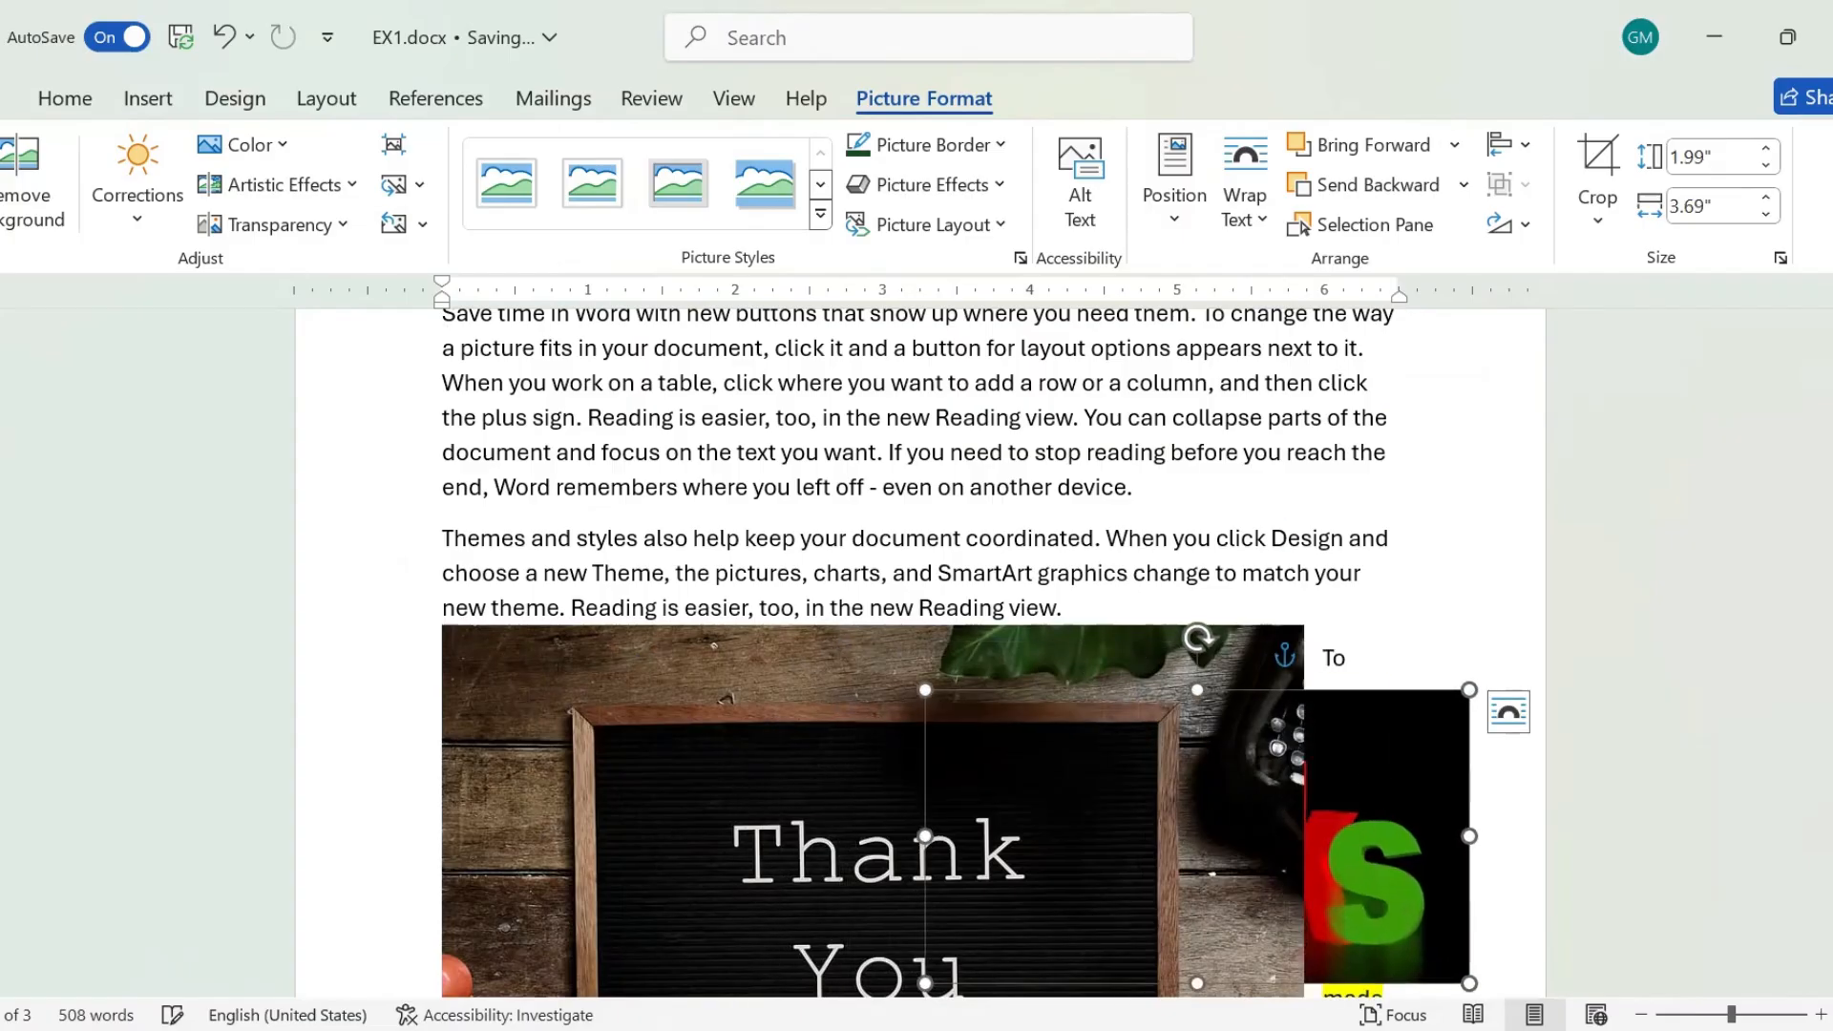
pyautogui.scroll(-4, 960, 653)
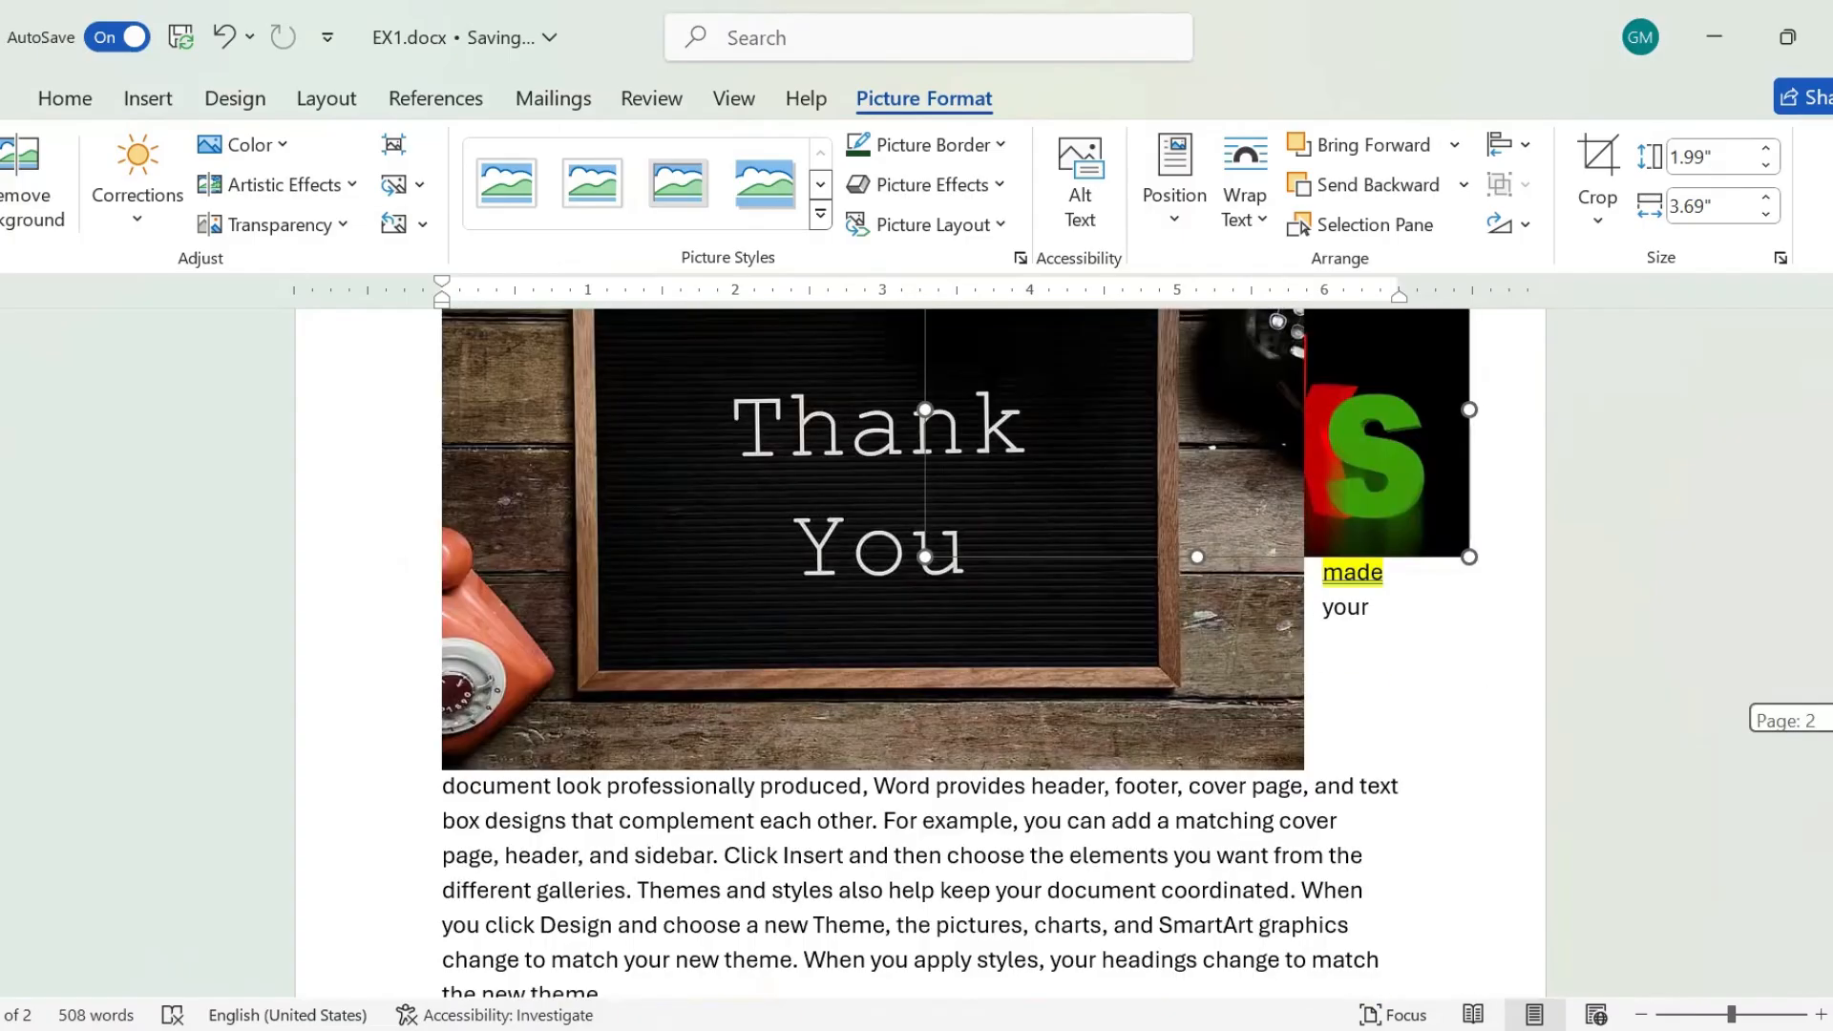
pyautogui.scroll(2, 1190, 926)
# Shrink the letter board picture to about 1.92" high by 2.89" wide and move it over the left half of the "thanks" picture.
pyautogui.click(1190, 927)
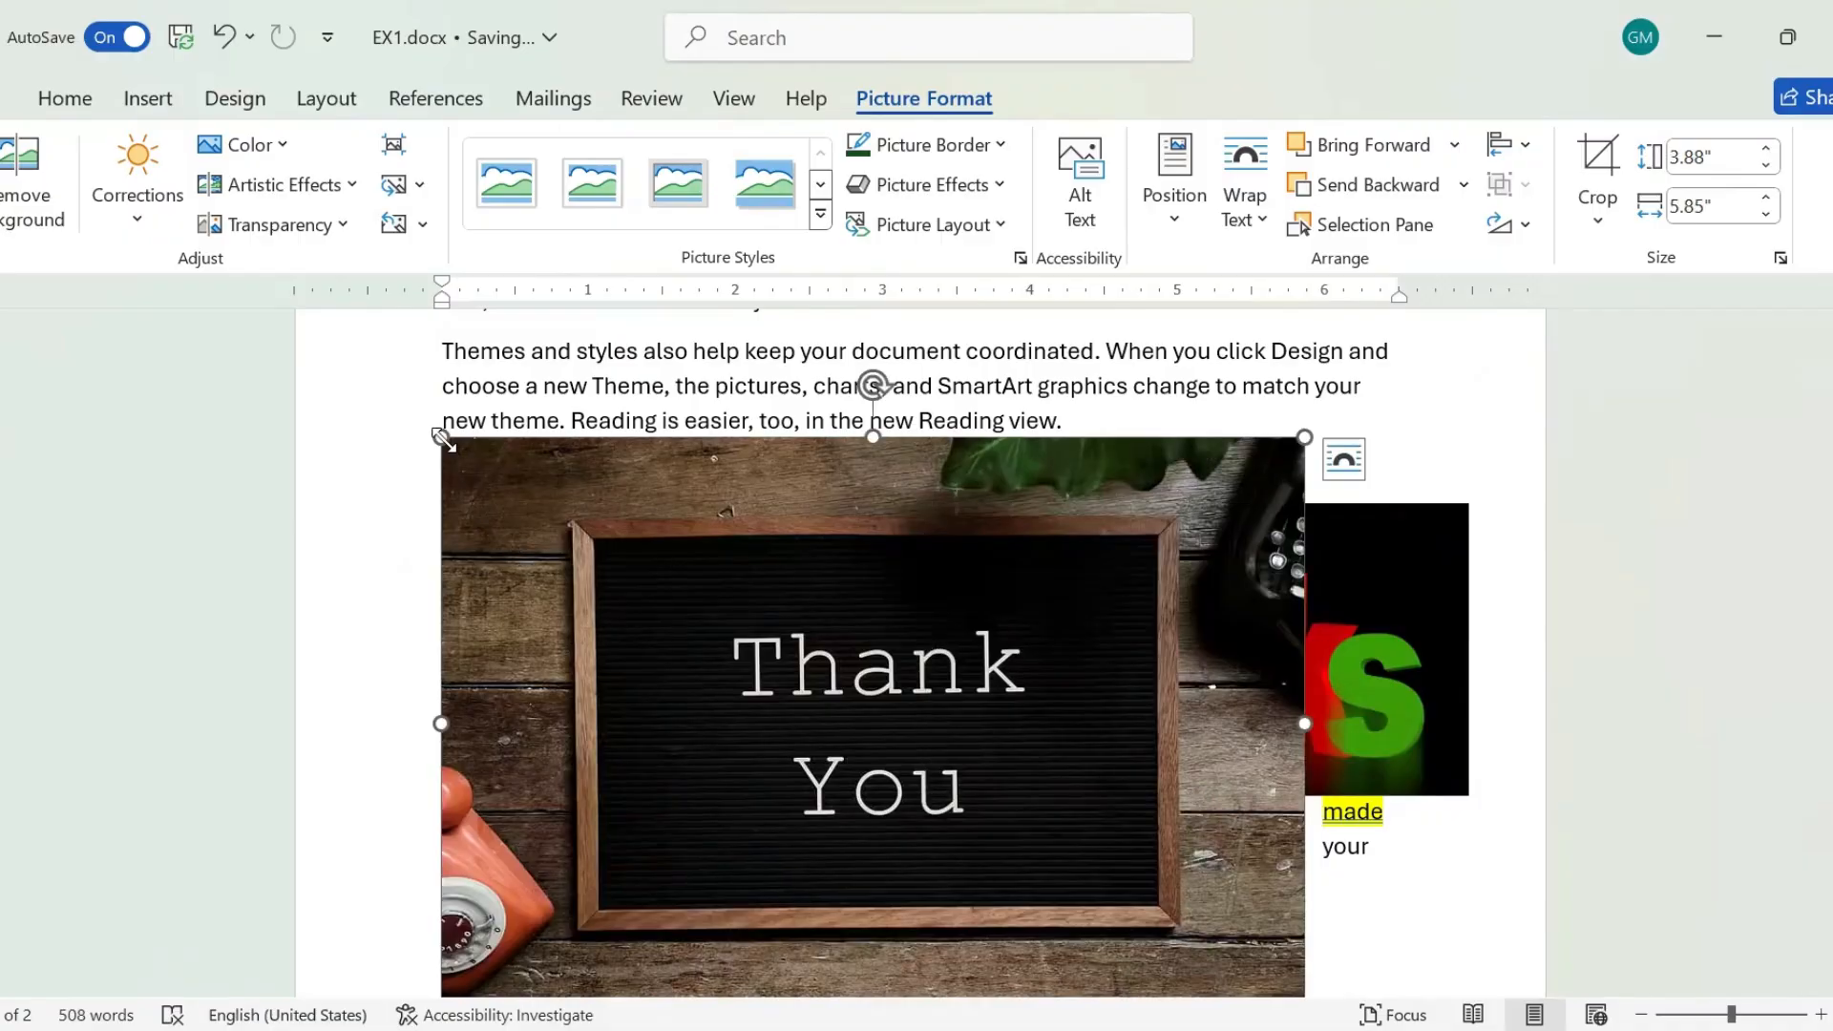
pyautogui.moveTo(442, 438); pyautogui.dragTo(878, 727)
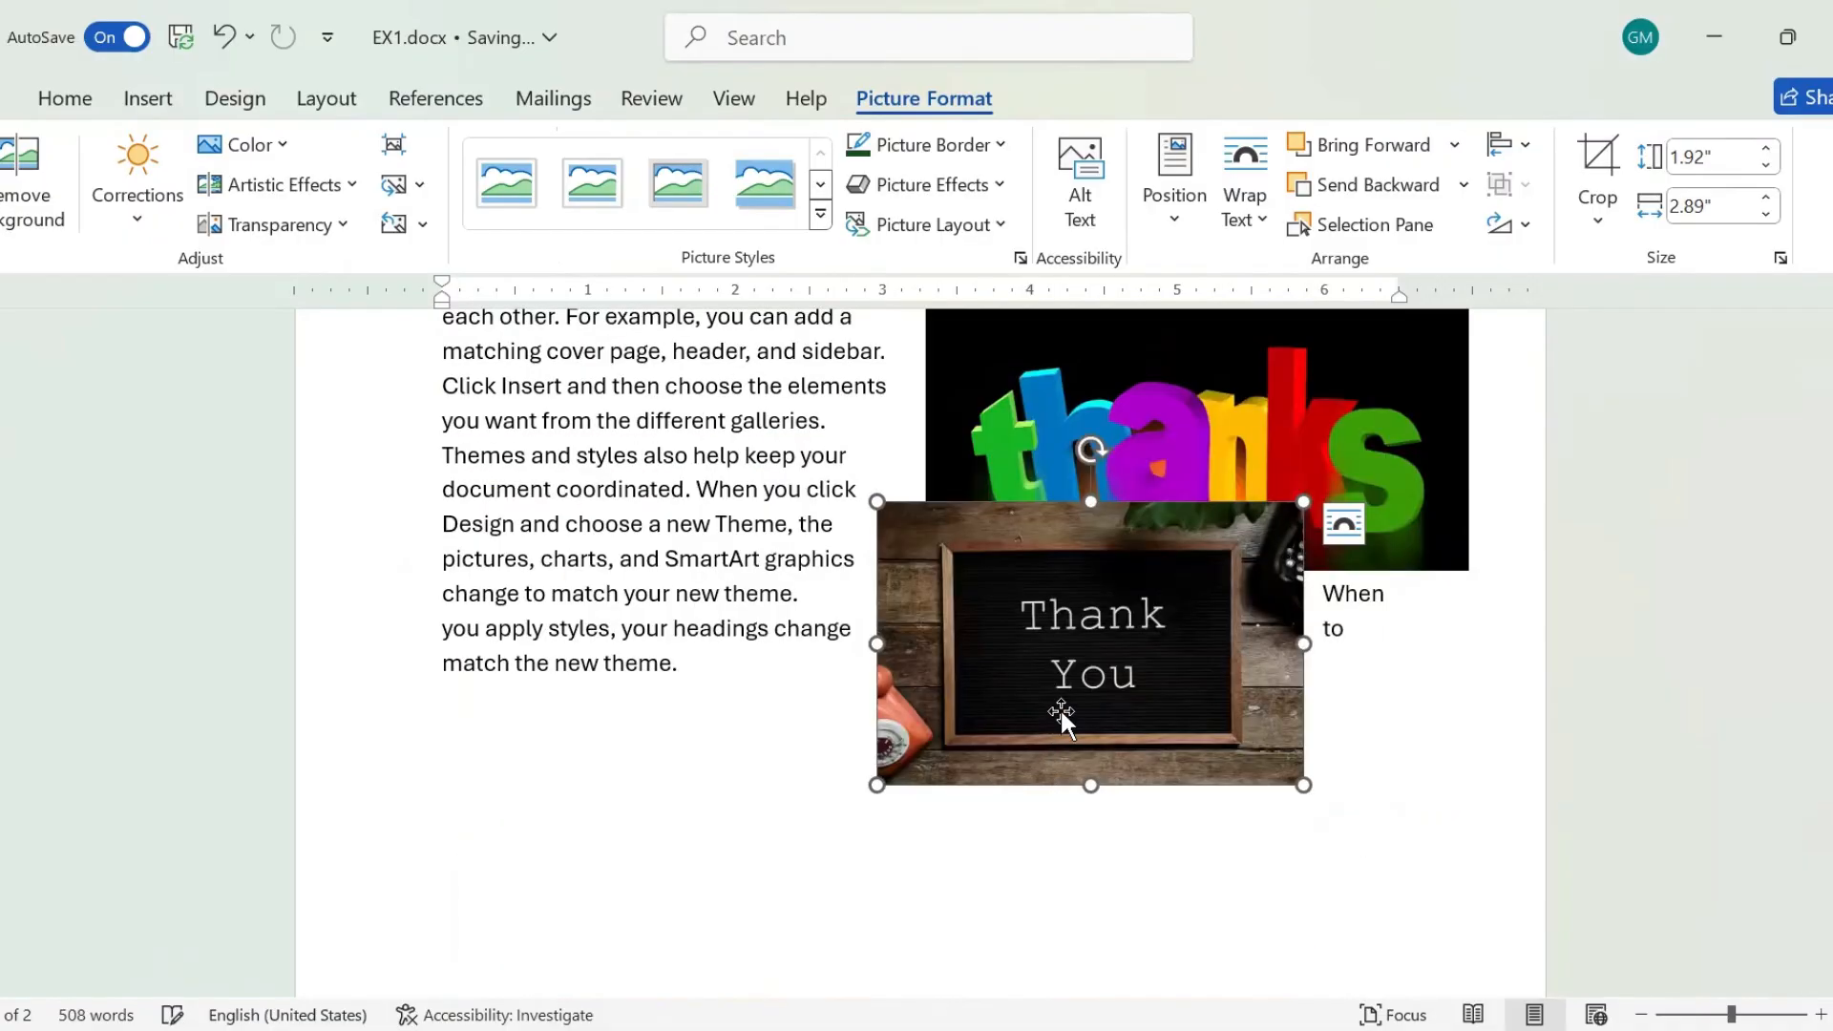
pyautogui.moveTo(1056, 711); pyautogui.dragTo(920, 573)
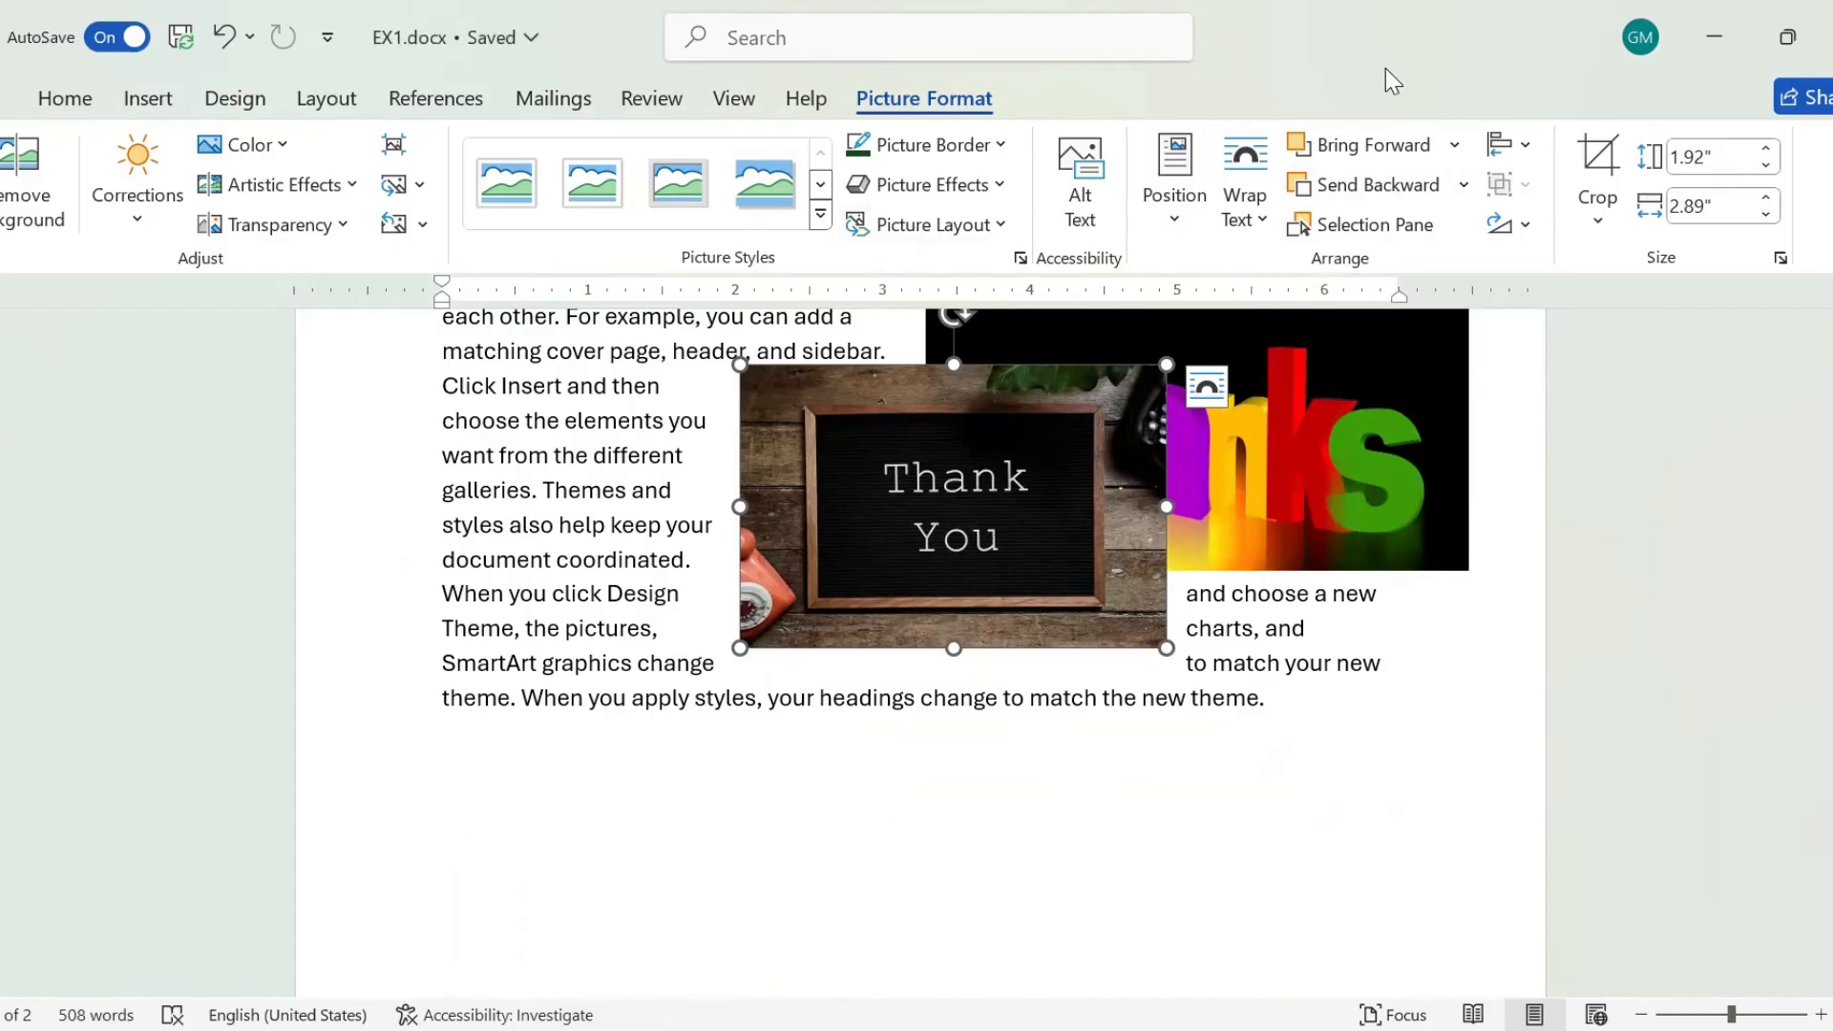
# Bring the letter board picture forward one level.
pyautogui.click(1454, 145)
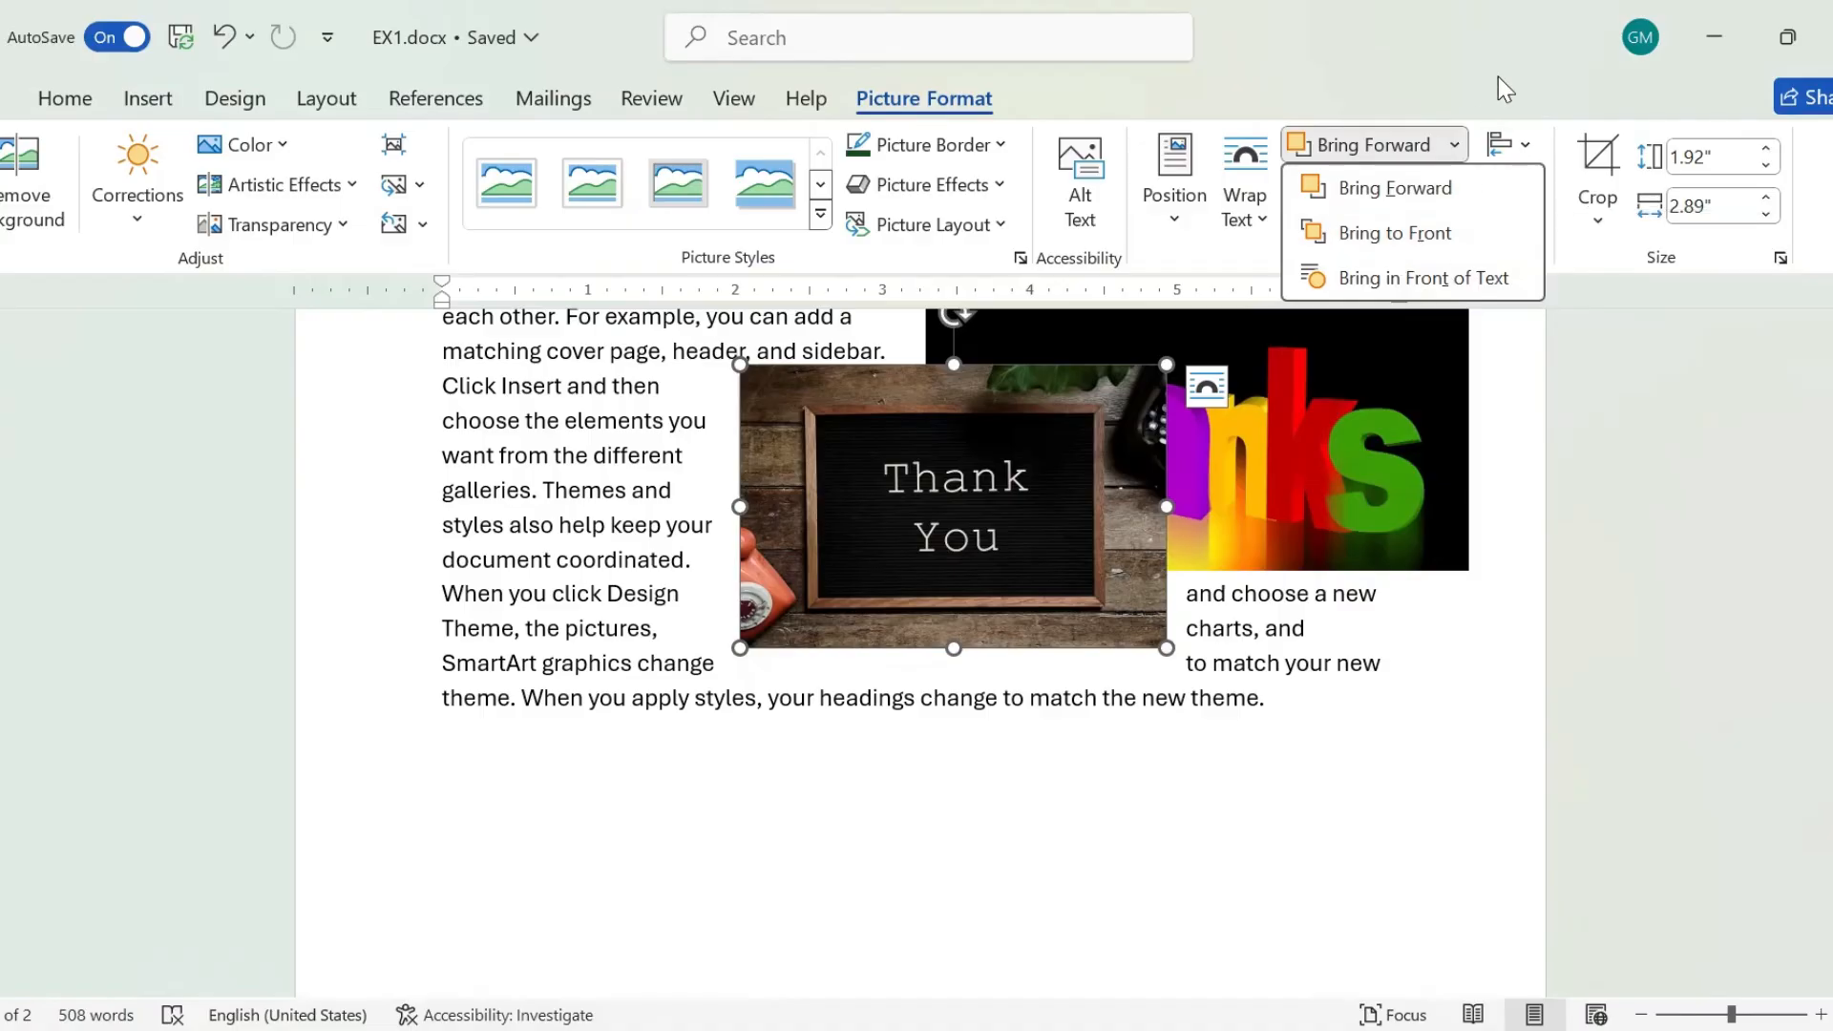
pyautogui.click(1441, 187)
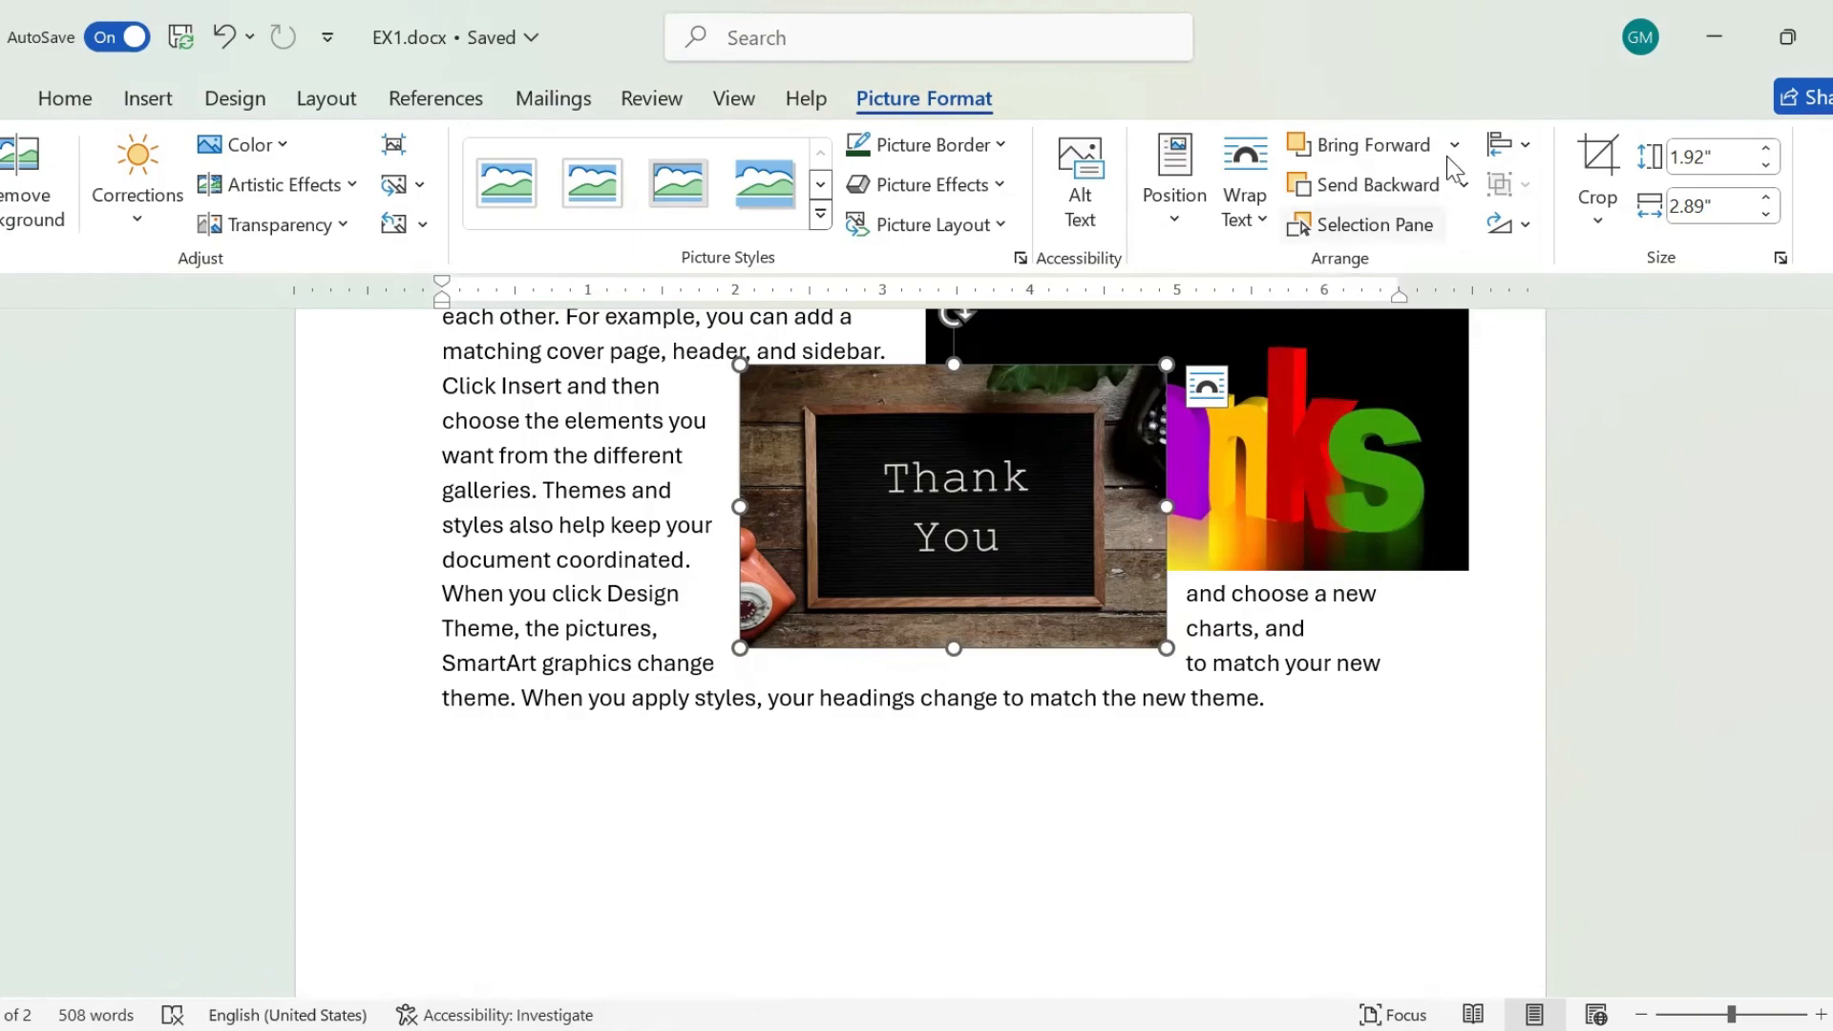
# Send the letter board picture backward one level.
pyautogui.click(1463, 185)
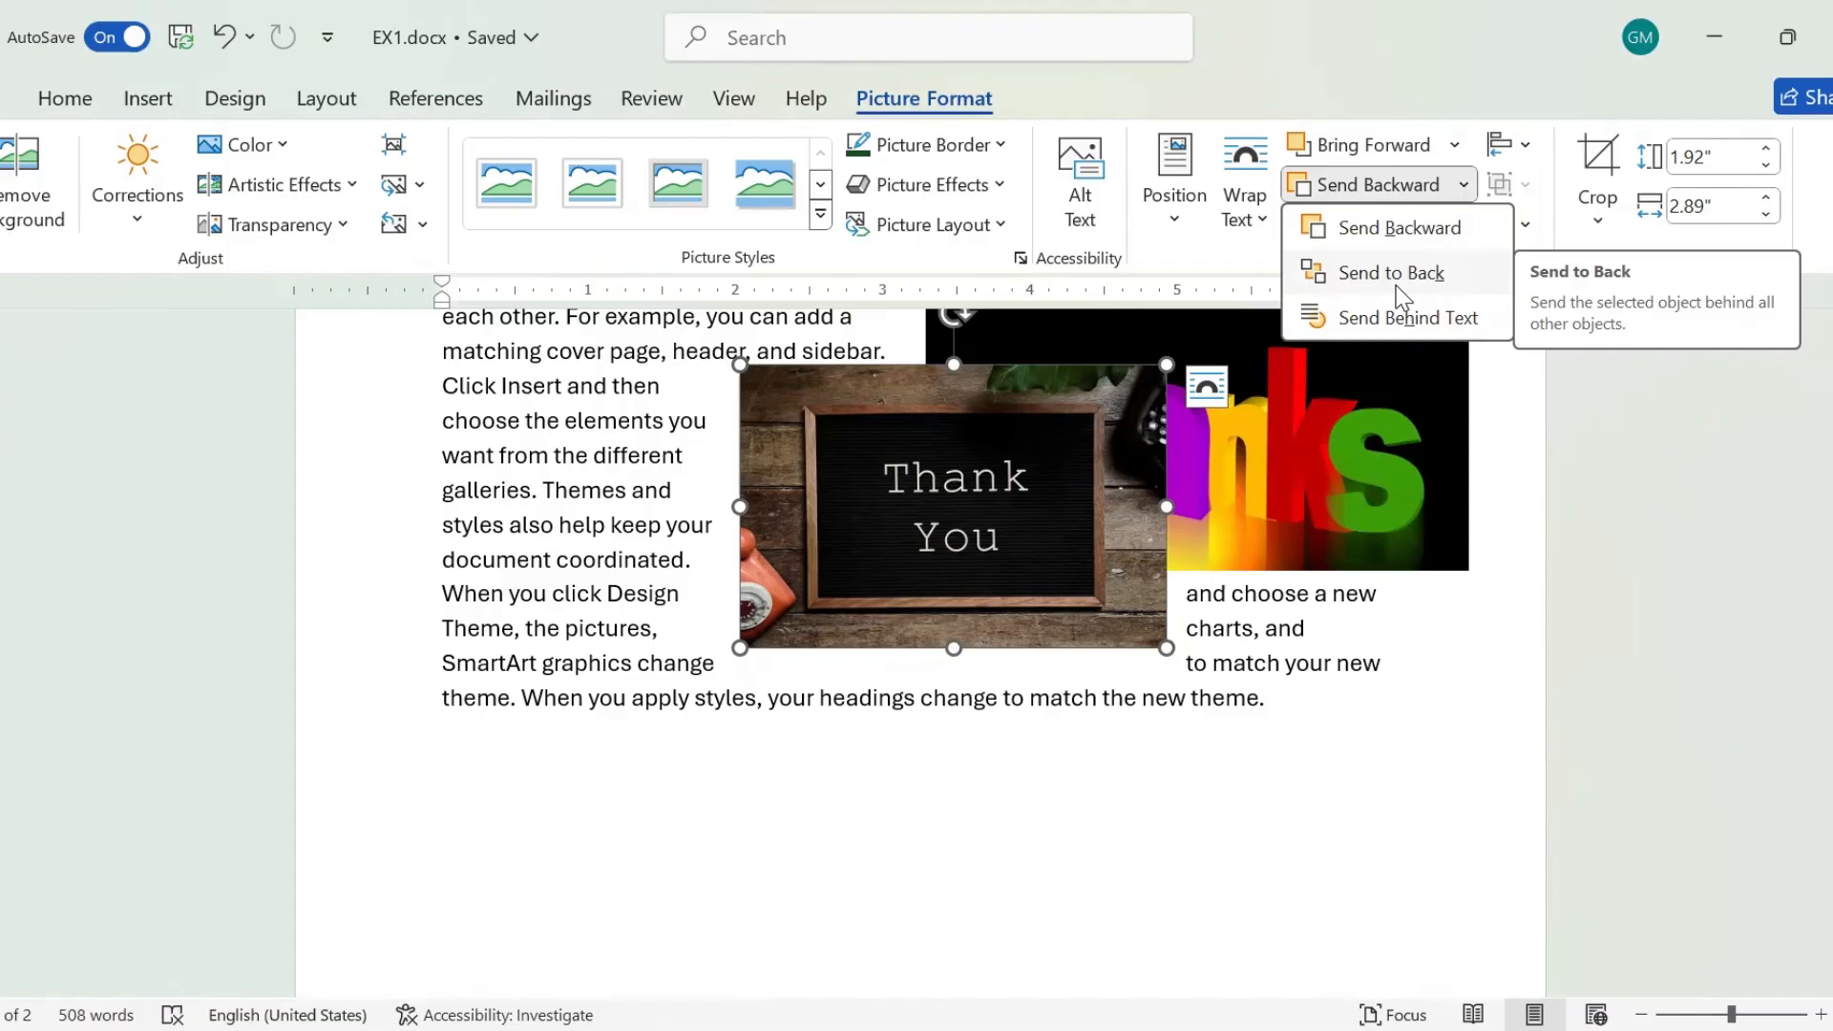
pyautogui.click(1412, 238)
# Move the "thanks" picture over the letter board picture's lower-right part and shrink it to about 1.51" high by 2.81" wide.
pyautogui.moveTo(1323, 428); pyautogui.dragTo(1257, 633)
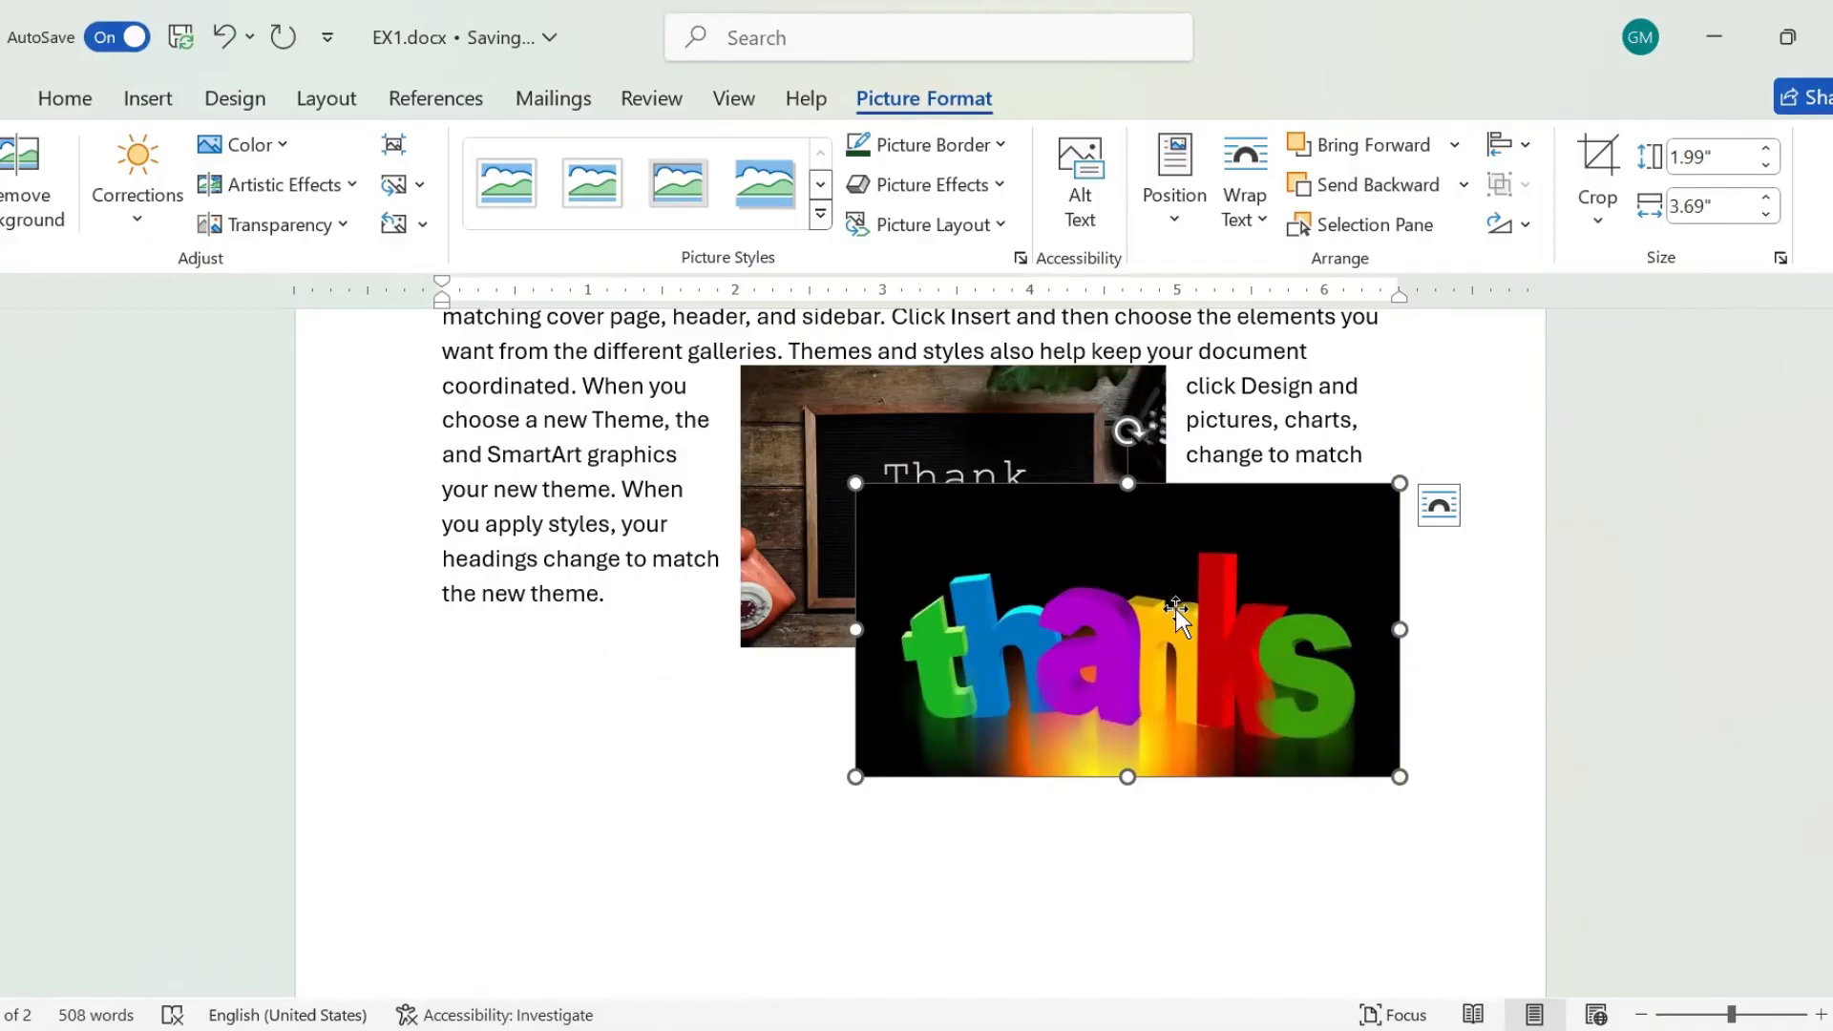
pyautogui.moveTo(1399, 777); pyautogui.dragTo(1207, 707)
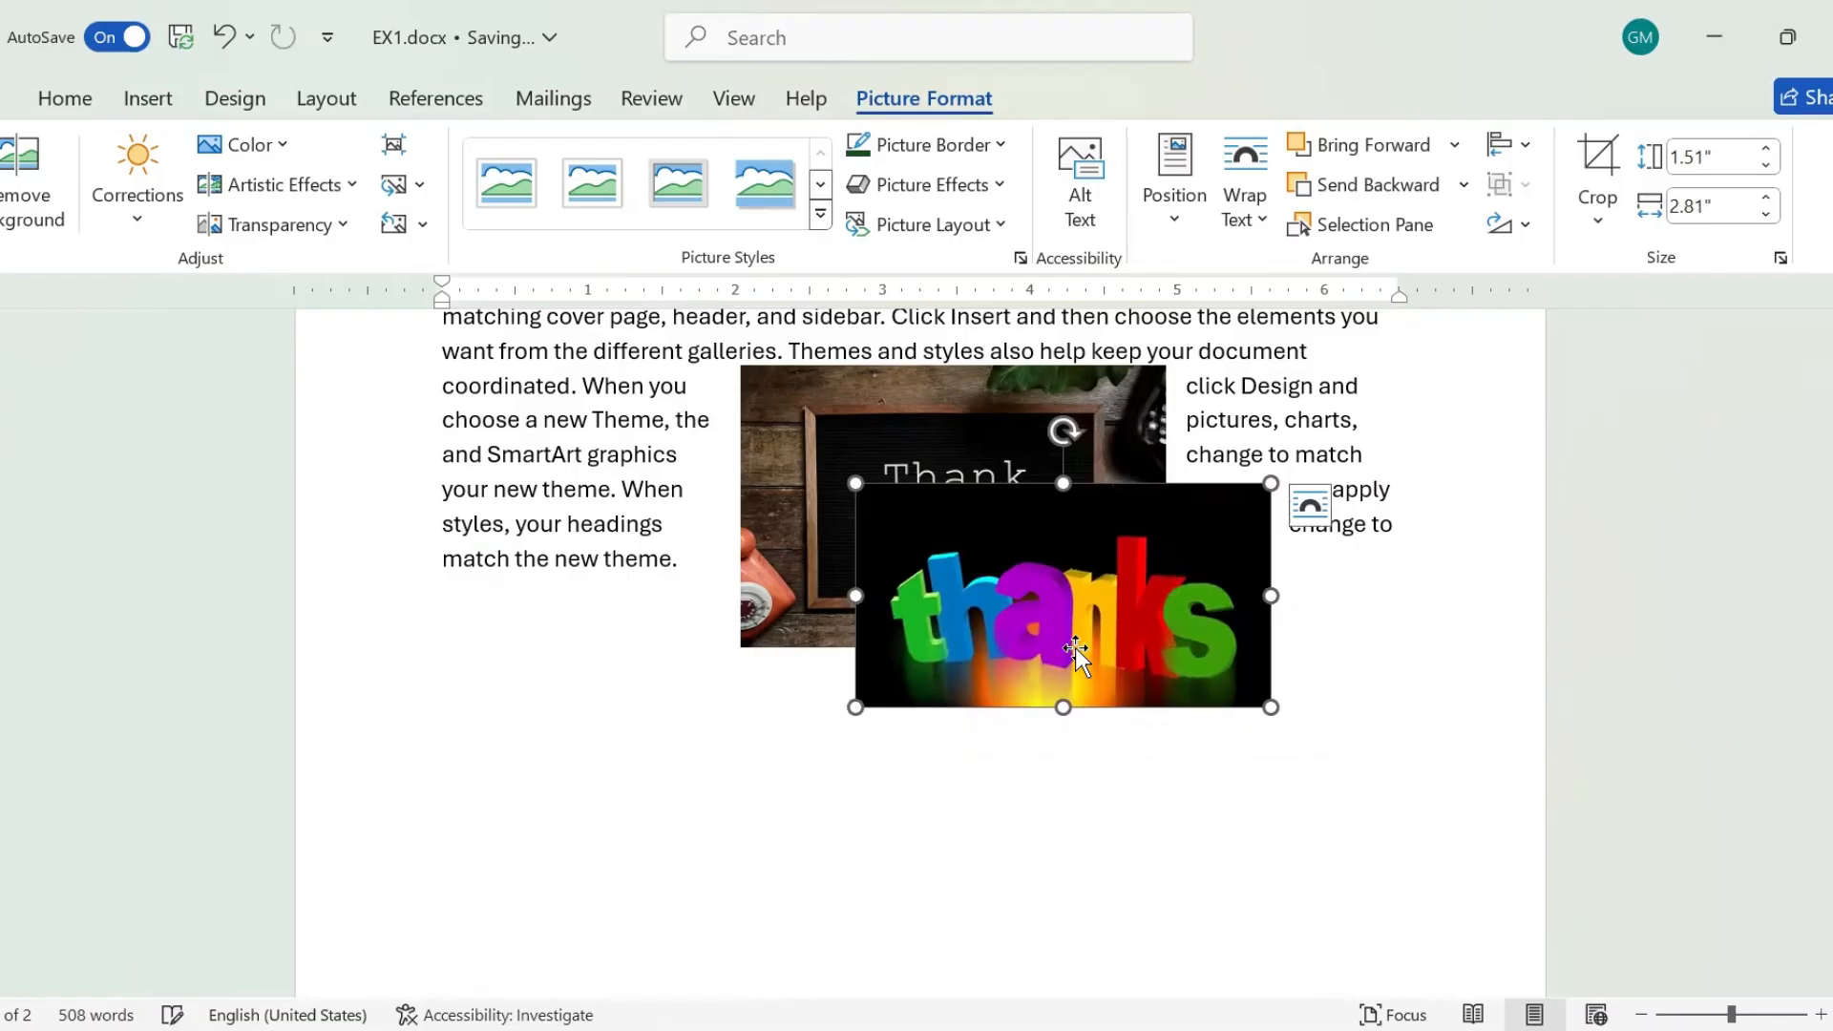
# Group the "thanks" and letter board pictures and move the group up into the middle of the last paragraph.
pyautogui.keyDown('shift'); pyautogui.click(786, 474); pyautogui.keyUp('shift')
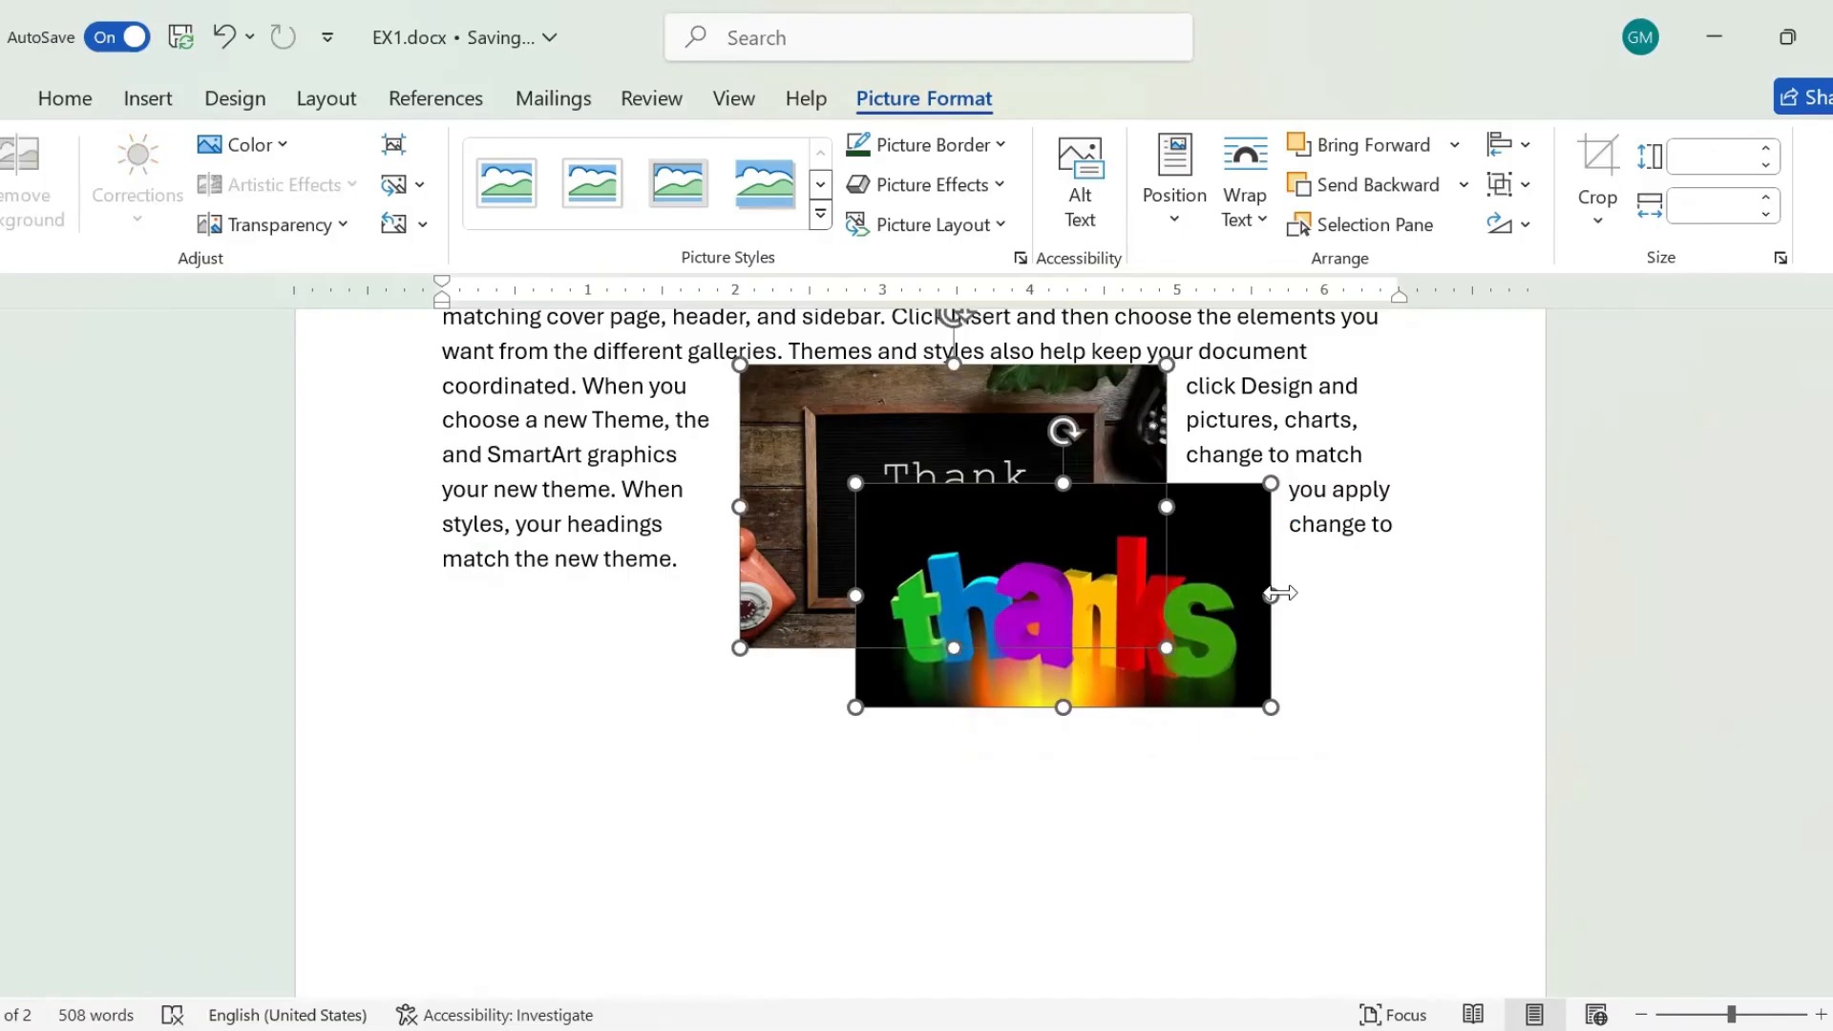
pyautogui.click(1312, 640)
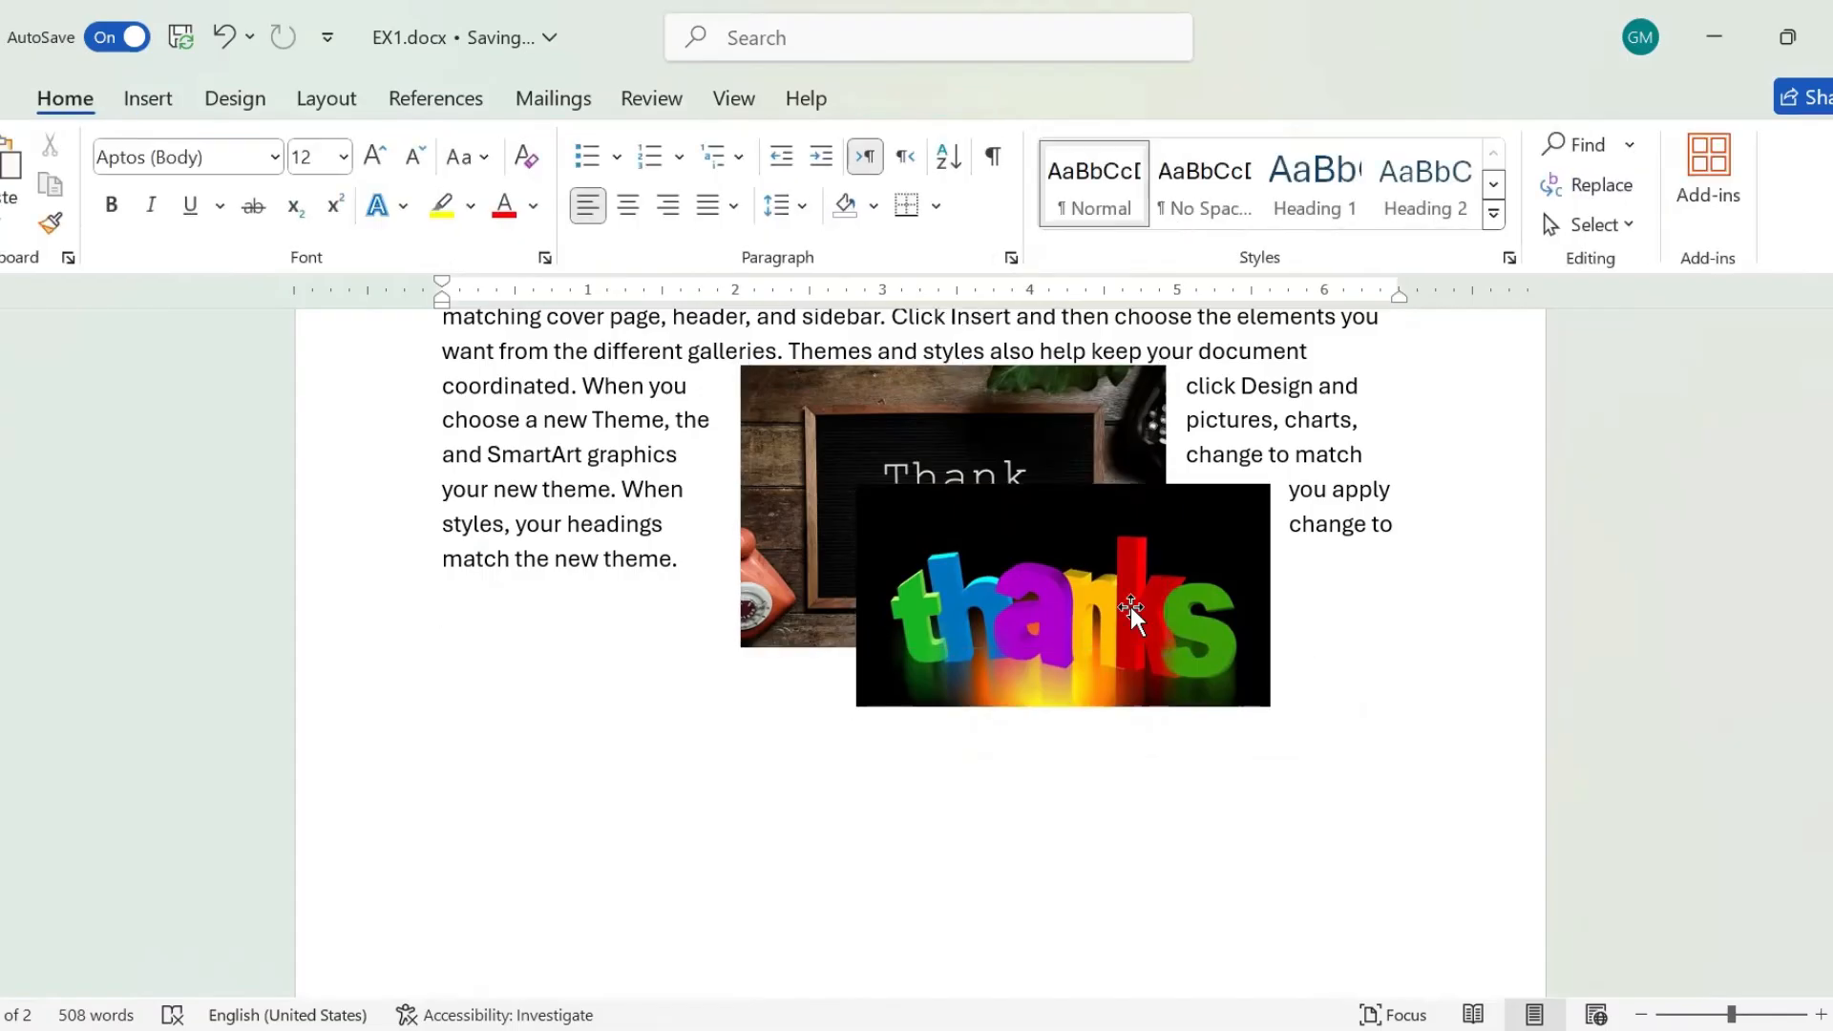
pyautogui.click(1130, 603)
pyautogui.keyDown('shift'); pyautogui.click(798, 491); pyautogui.keyUp('shift')
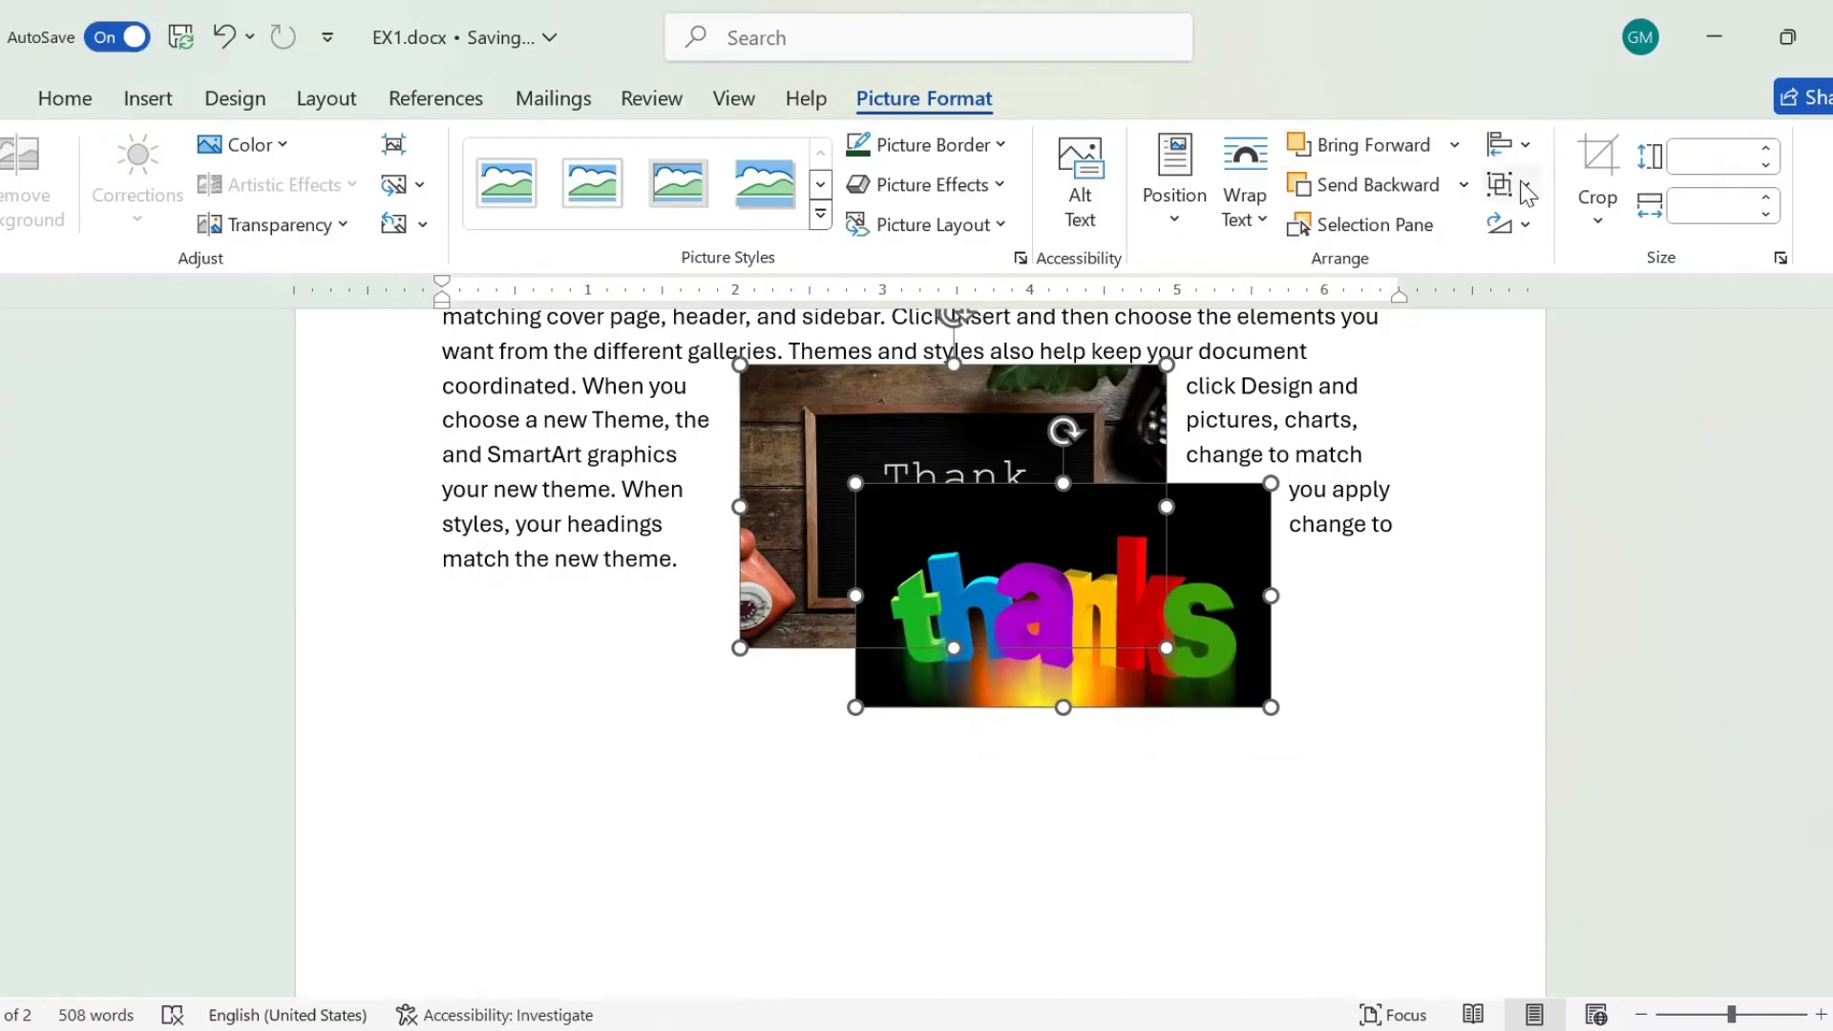
pyautogui.click(1525, 188)
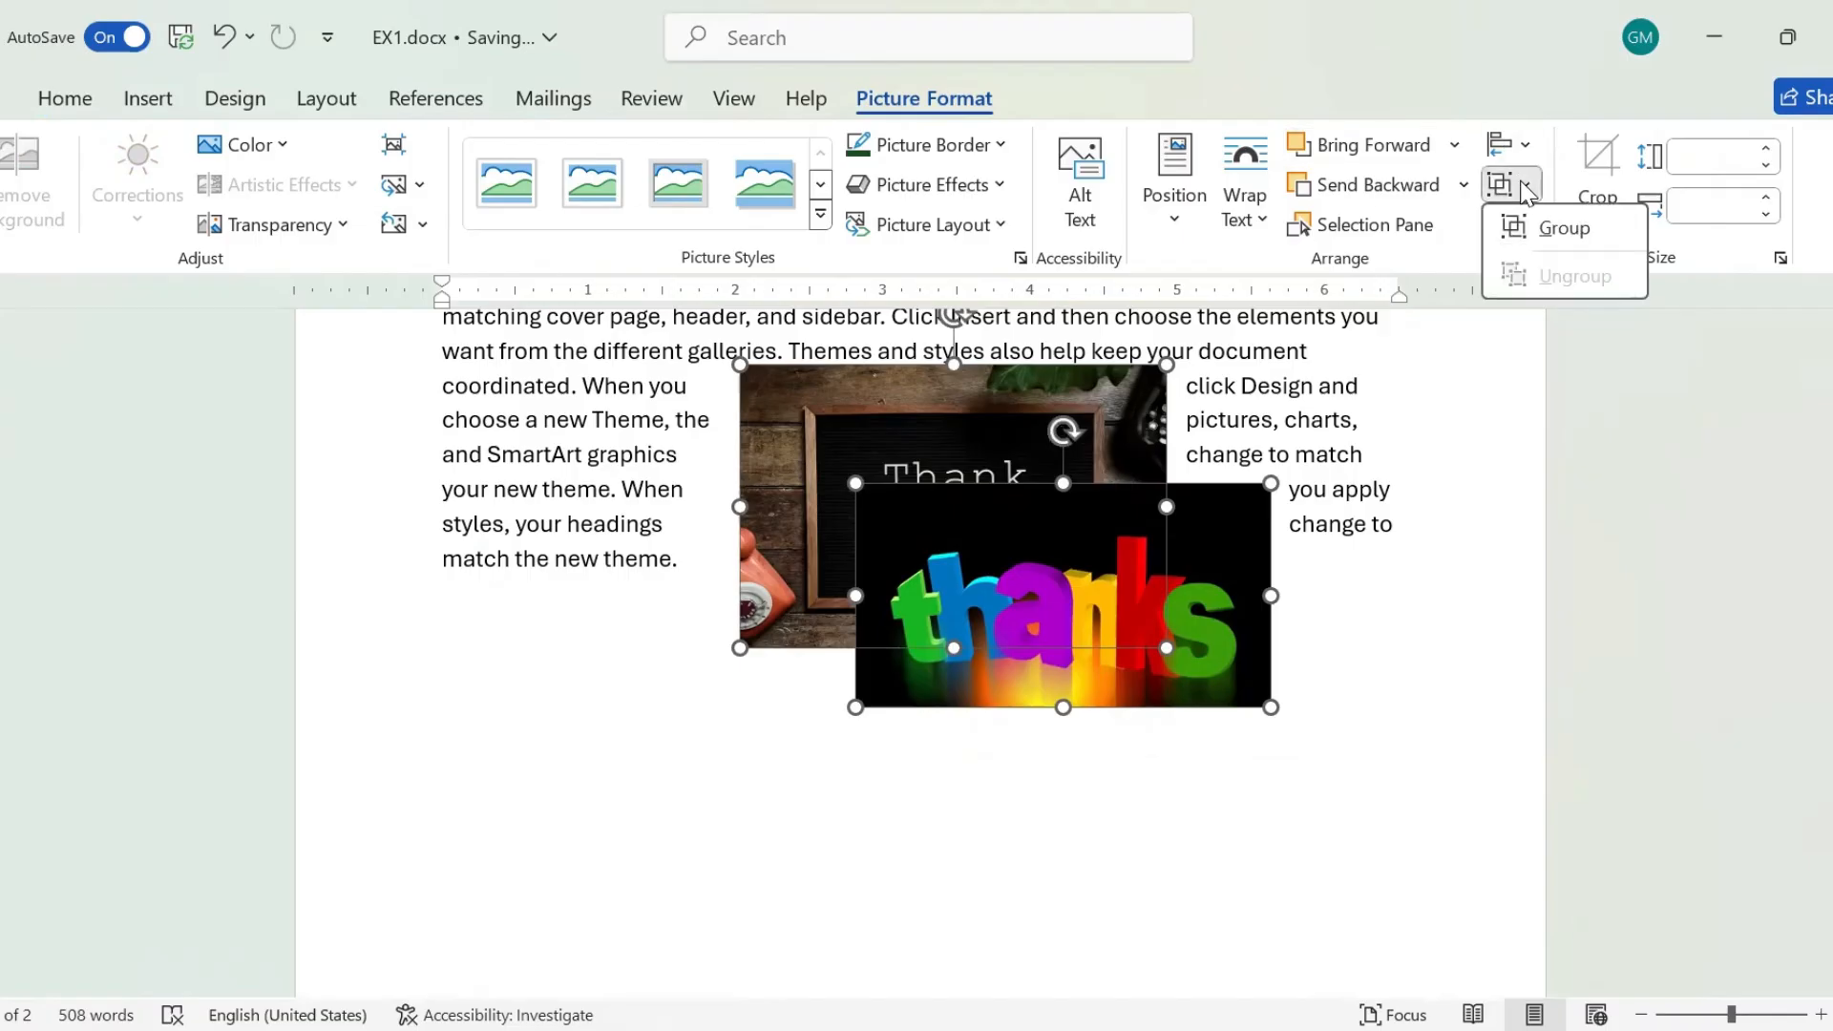
pyautogui.click(1551, 237)
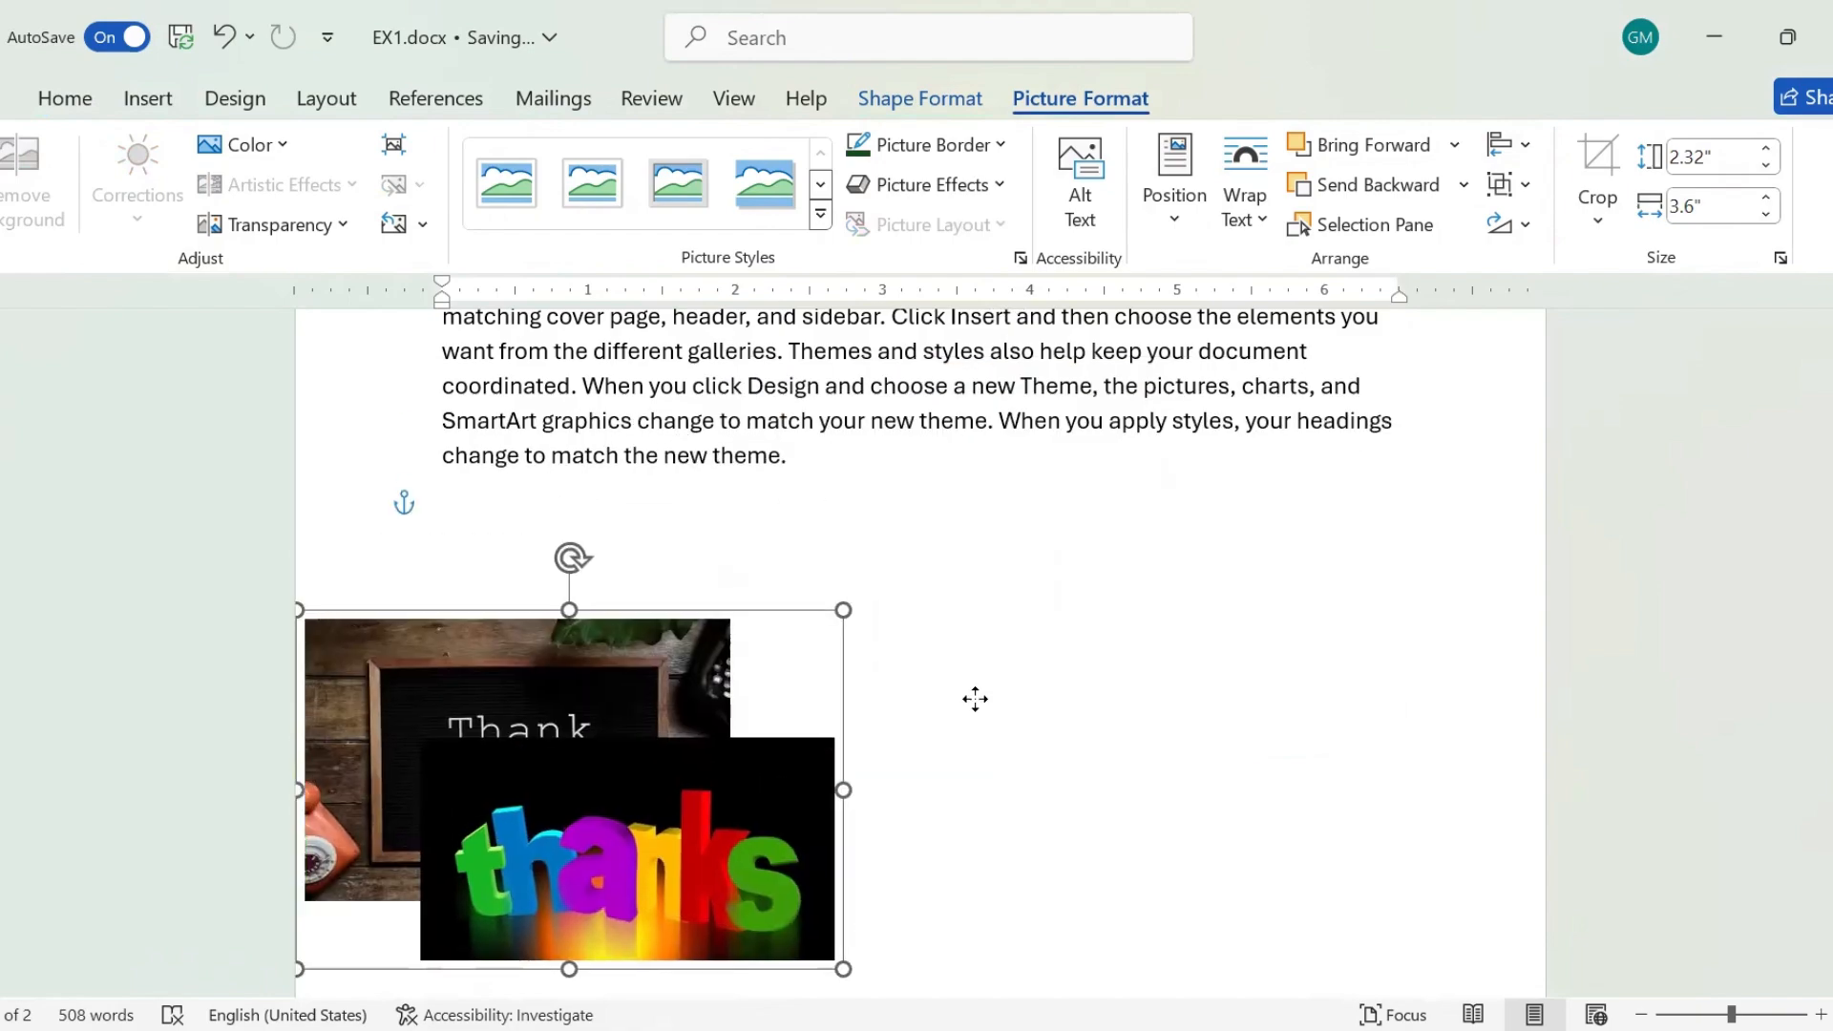
pyautogui.moveTo(975, 699); pyautogui.dragTo(1004, 447)
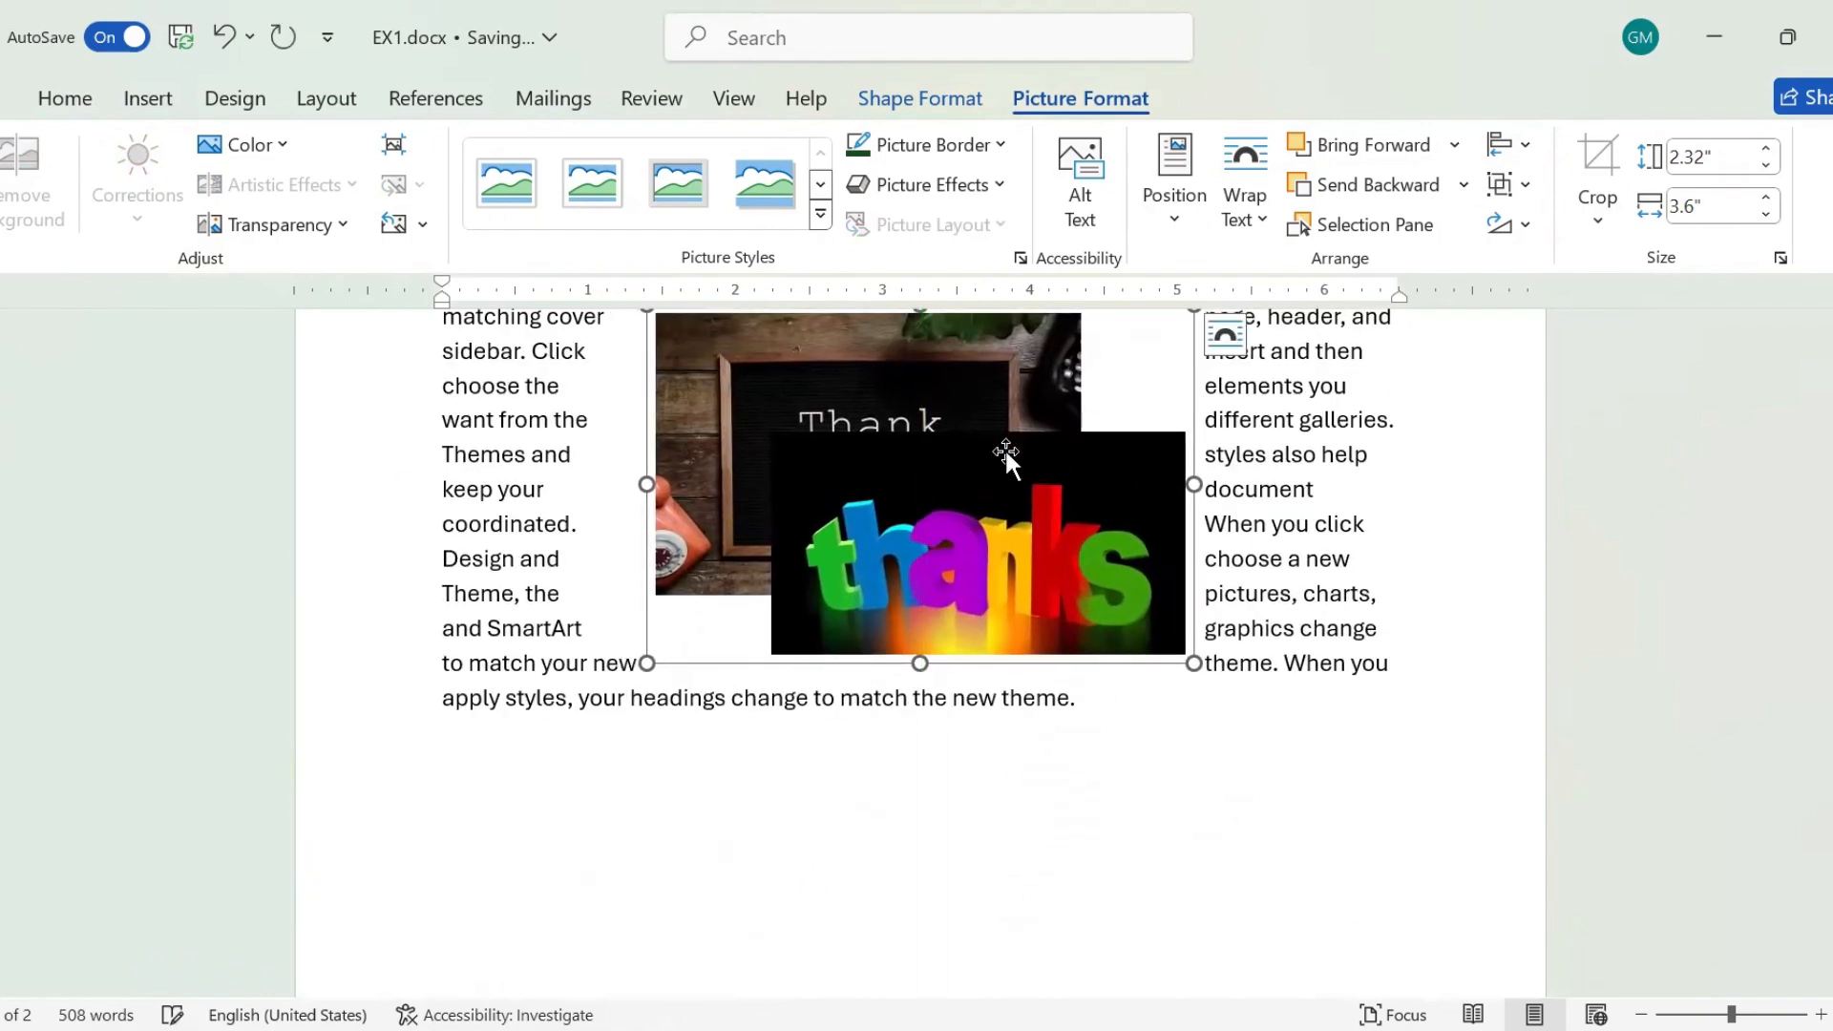
# Ungroup the two pictures and move the "thanks" picture on its own to the blank area below the paragraph.
pyautogui.click(1527, 190)
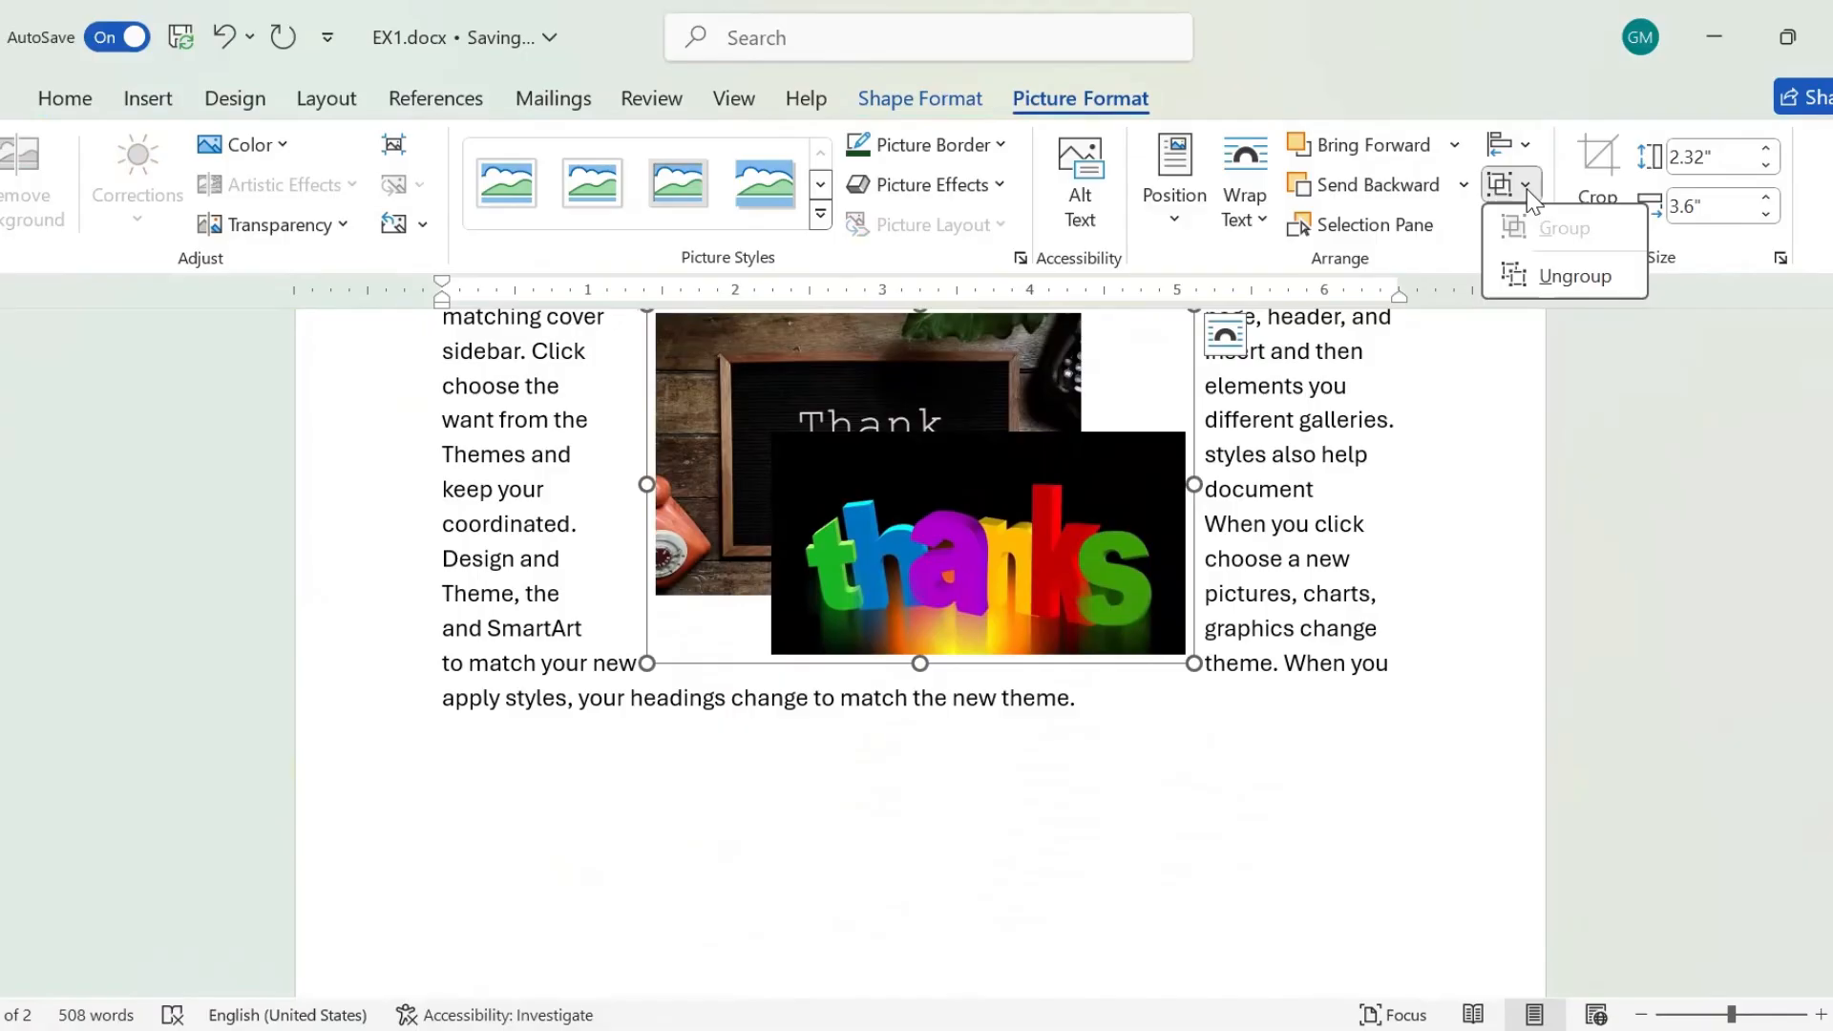
pyautogui.click(1552, 277)
pyautogui.click(1349, 576)
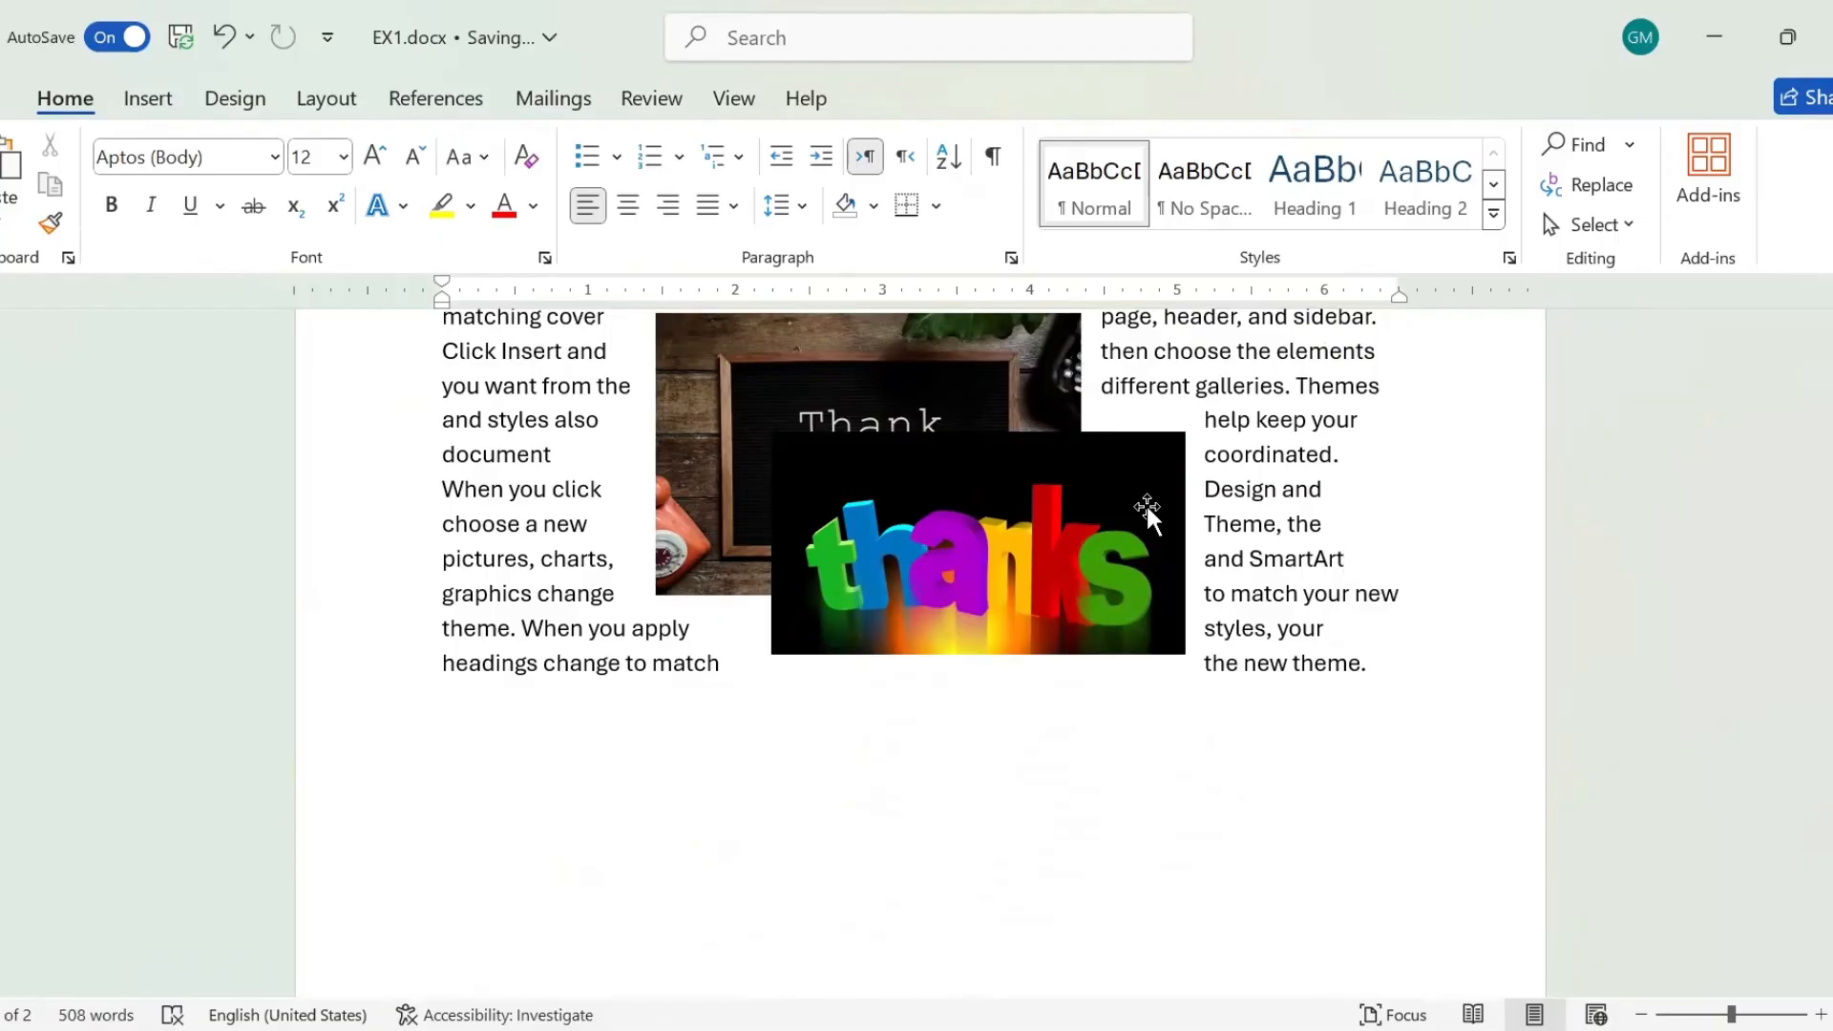
pyautogui.moveTo(1149, 514); pyautogui.dragTo(1225, 761)
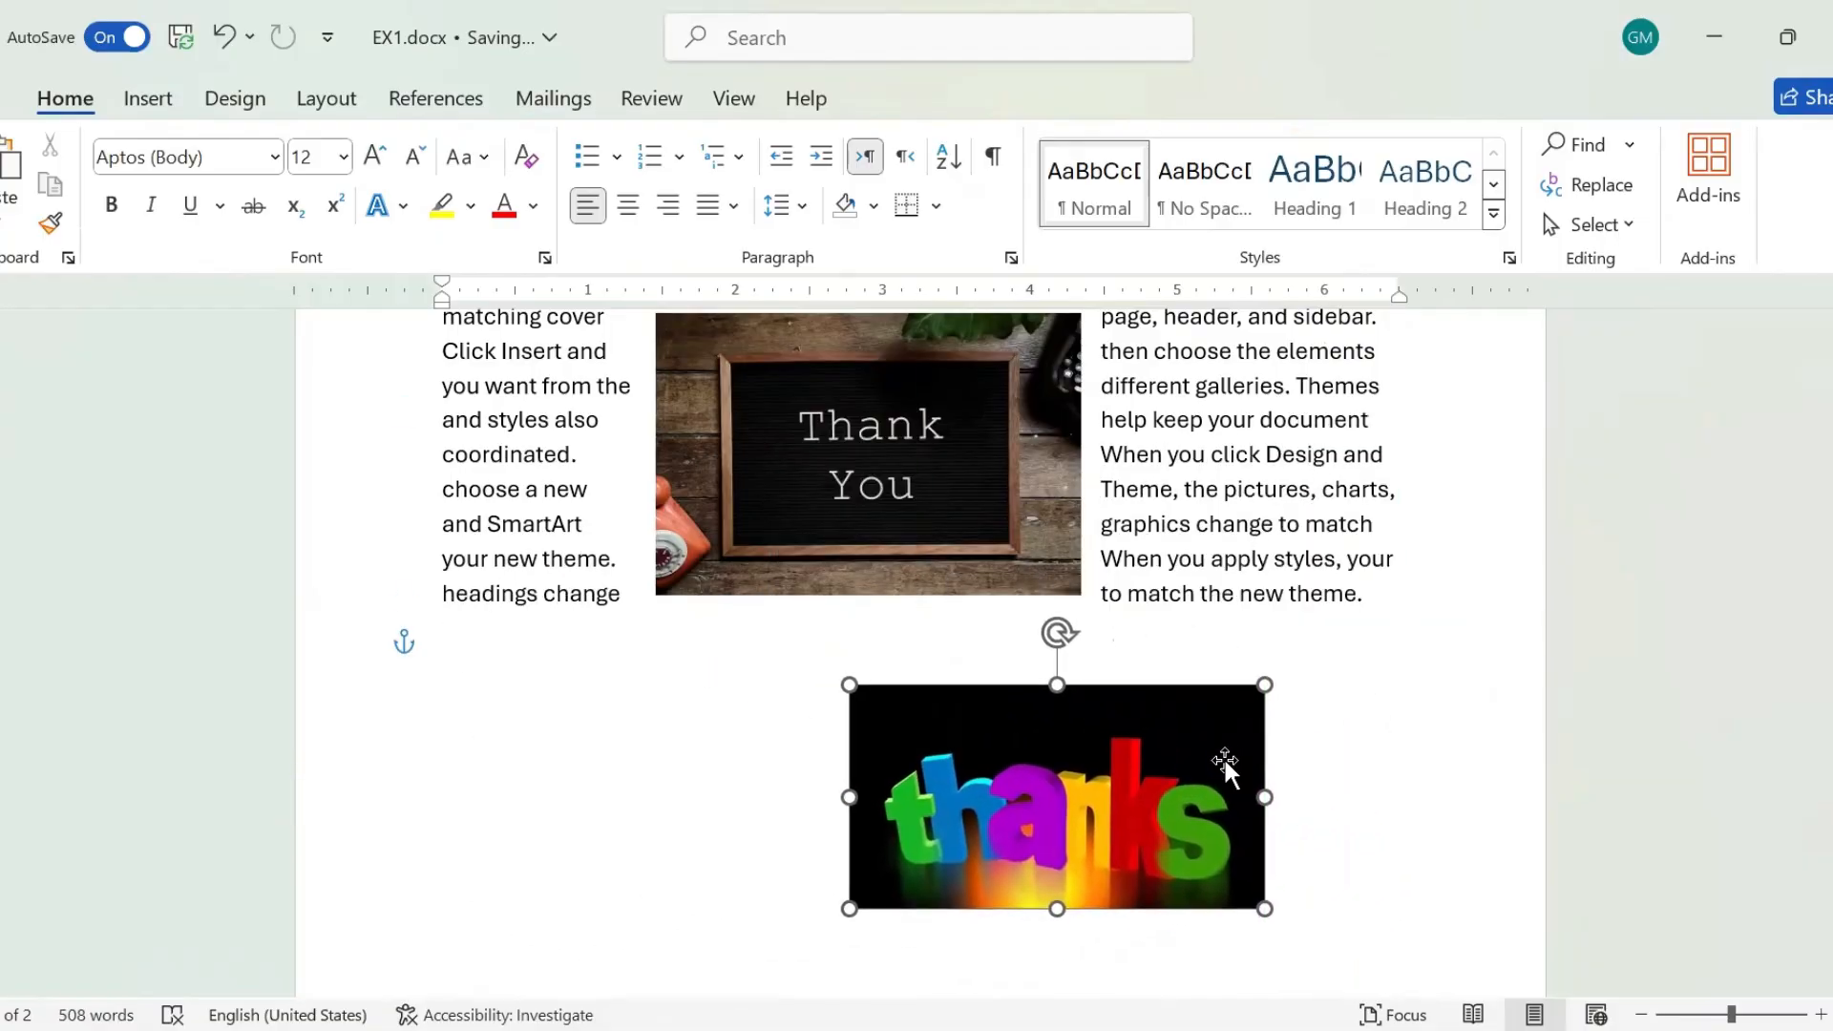
pyautogui.click(1197, 490)
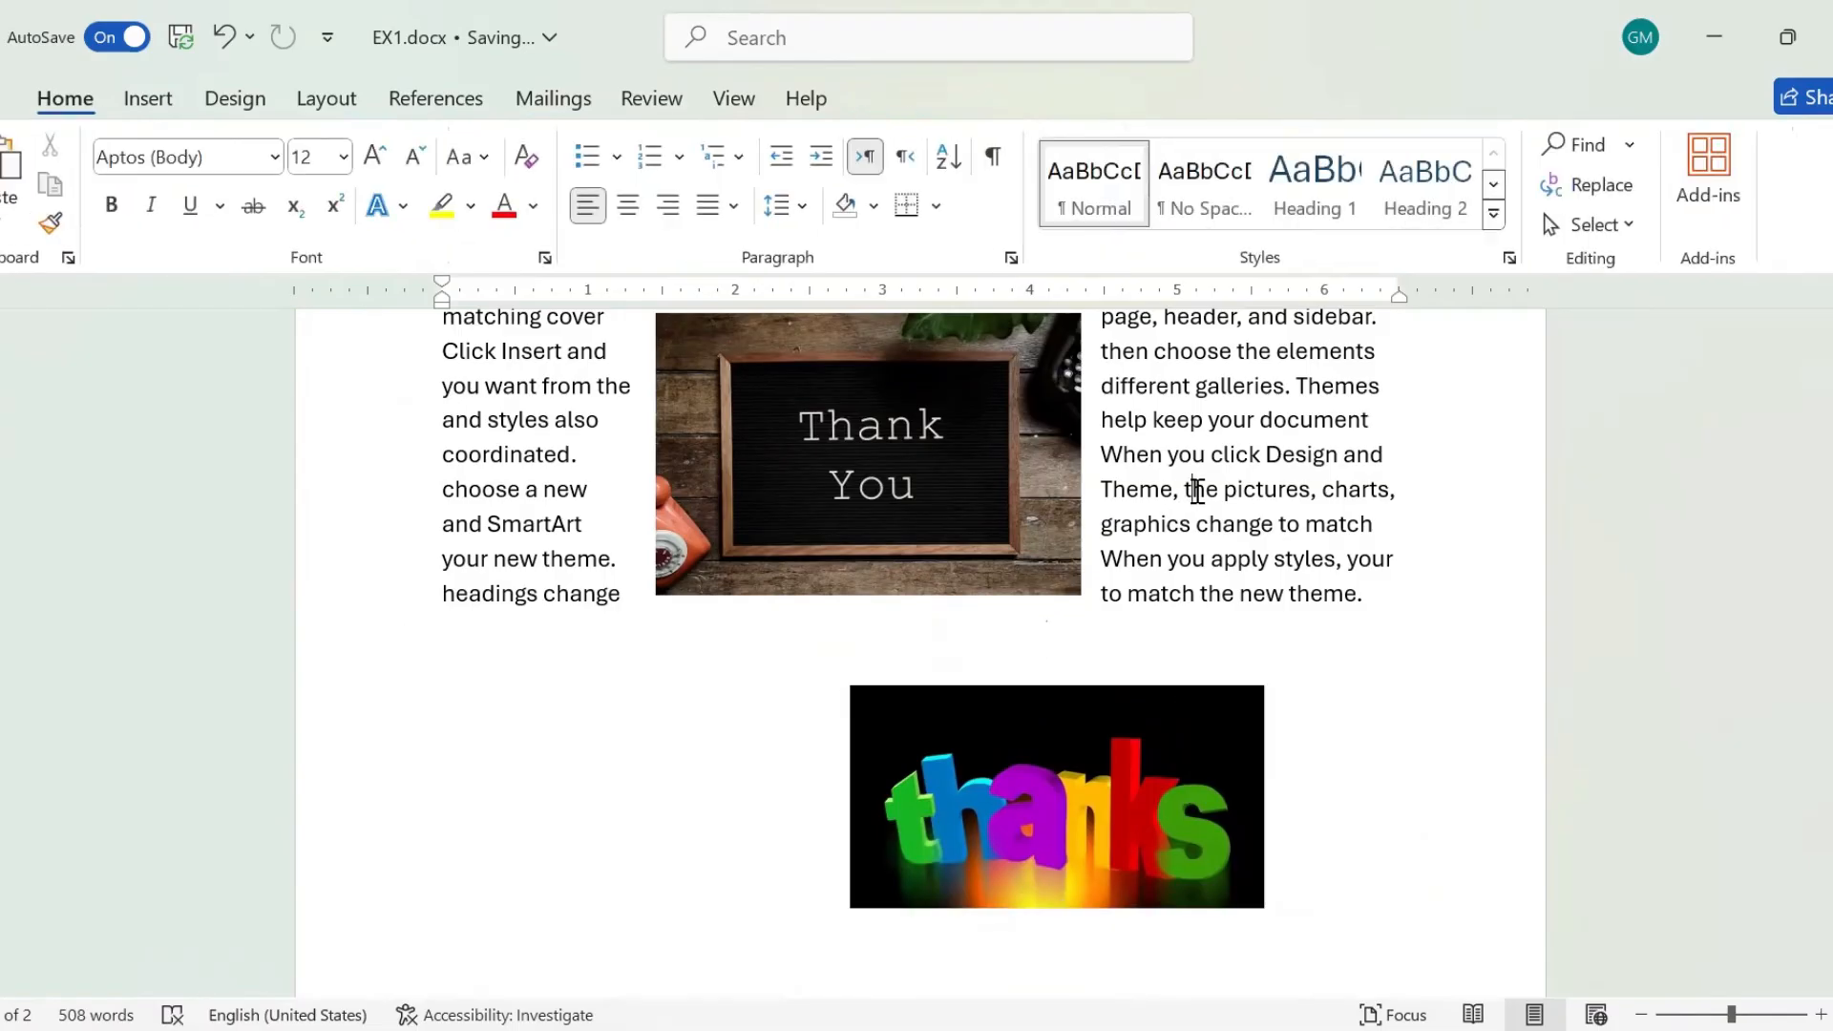